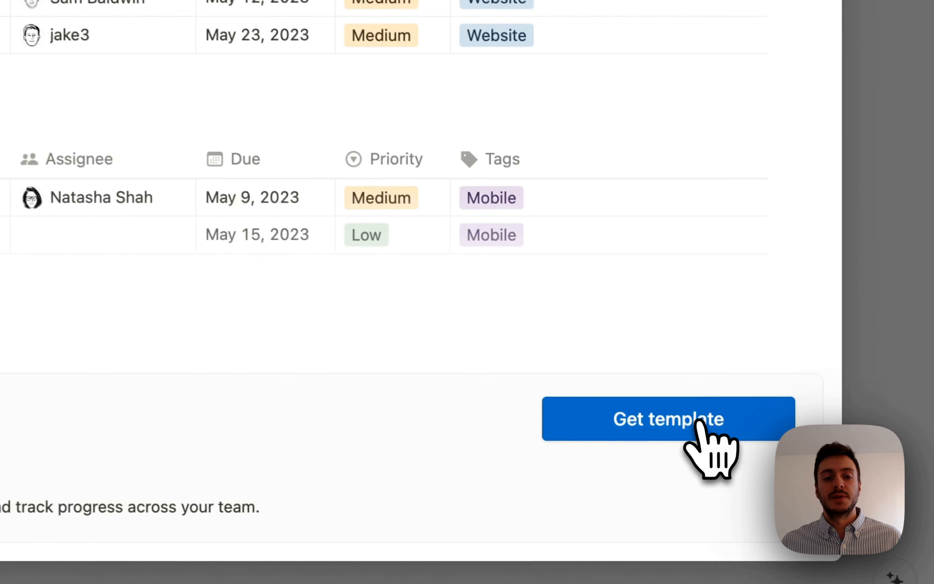
# - Get the projects and tasks template and return to the Notion Client Portal page
pyautogui.click(830, 490)
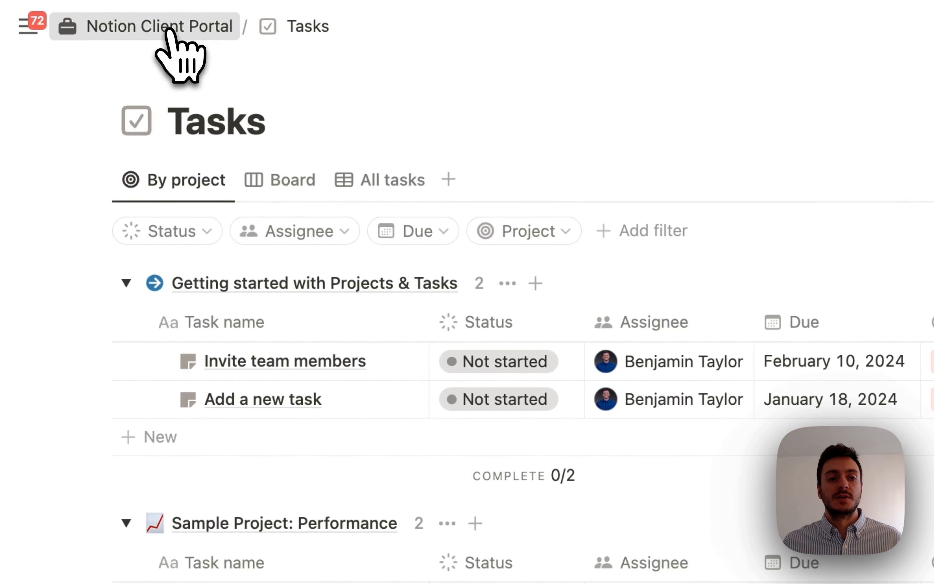
pyautogui.click(181, 28)
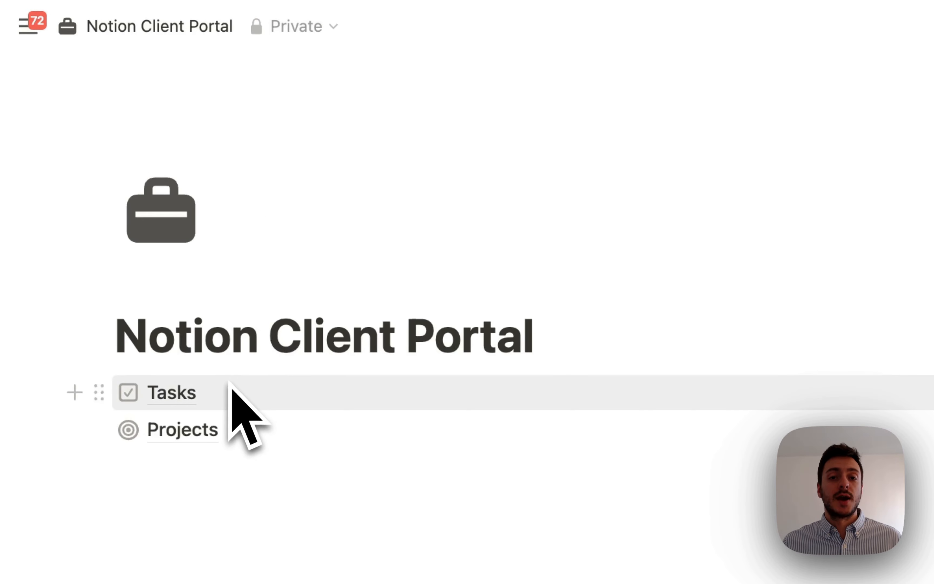
# - Open the Projects database and look through its Timeline, Board and All views
pyautogui.moveTo(239, 440)
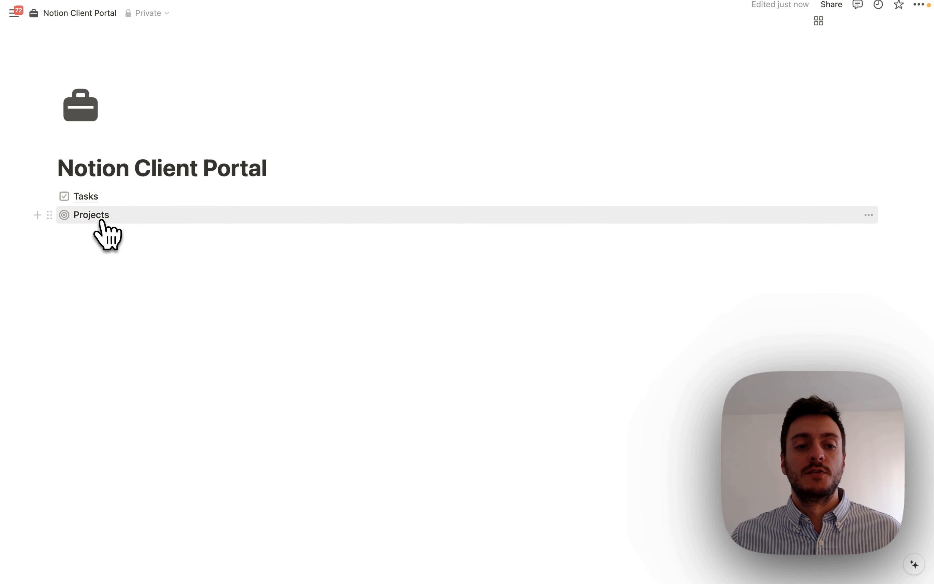
pyautogui.click(101, 220)
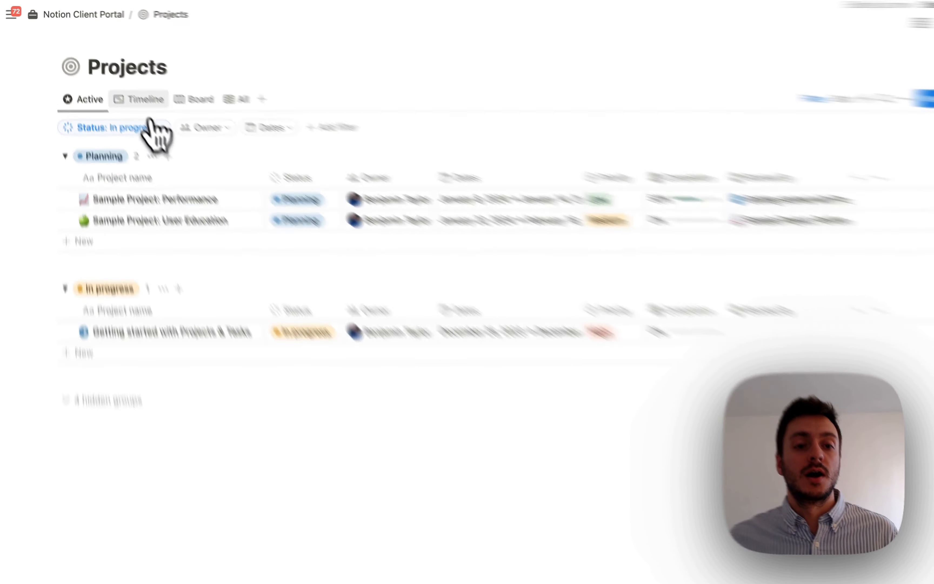
pyautogui.click(134, 90)
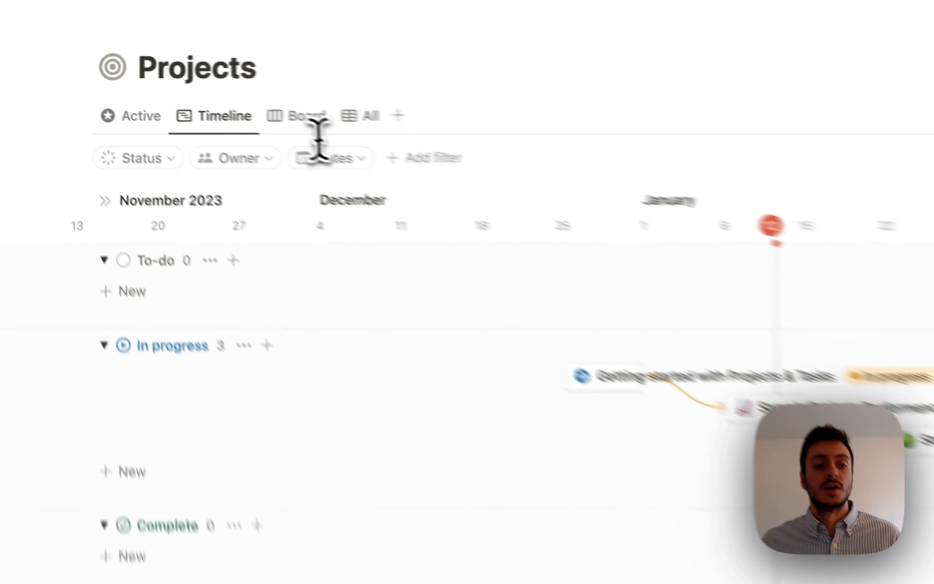
pyautogui.click(326, 185)
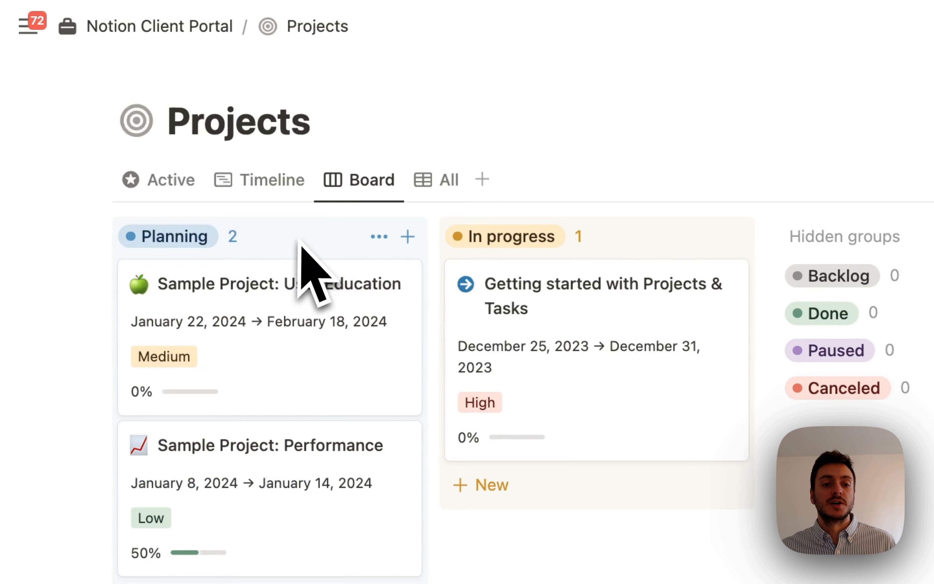
pyautogui.click(447, 182)
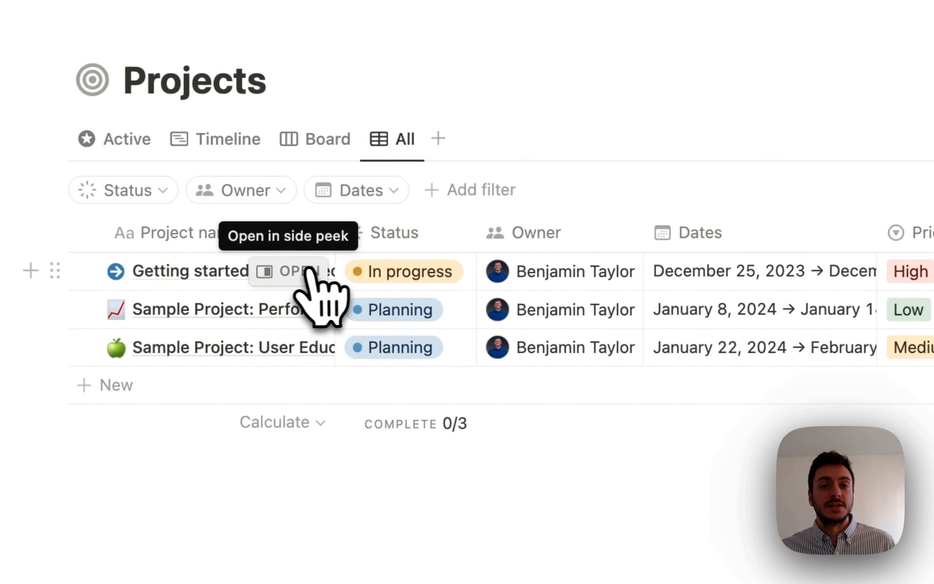
# - Open the Getting started with Projects & Tasks project in side peek, read through its properties and guide, and close it
pyautogui.click(294, 271)
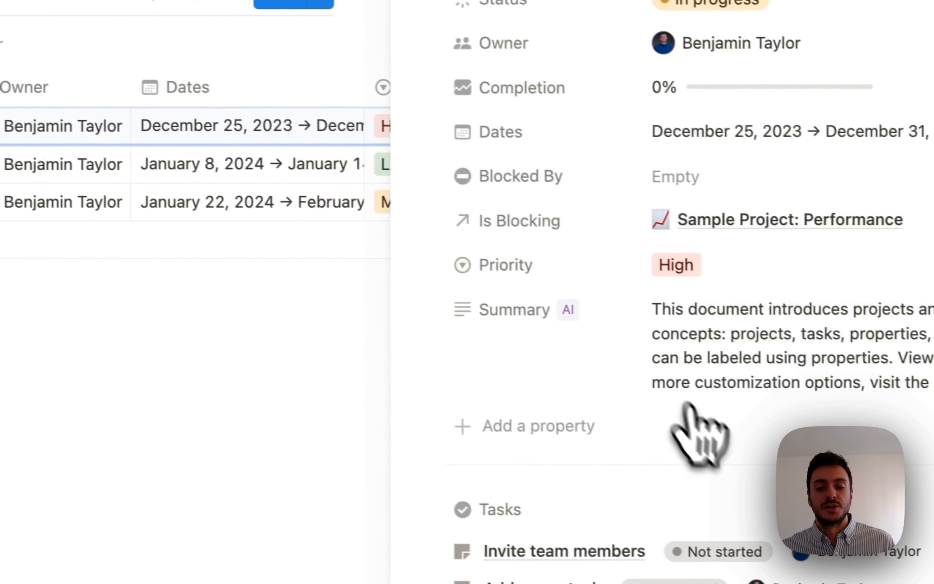
pyautogui.scroll(-15, 699, 438)
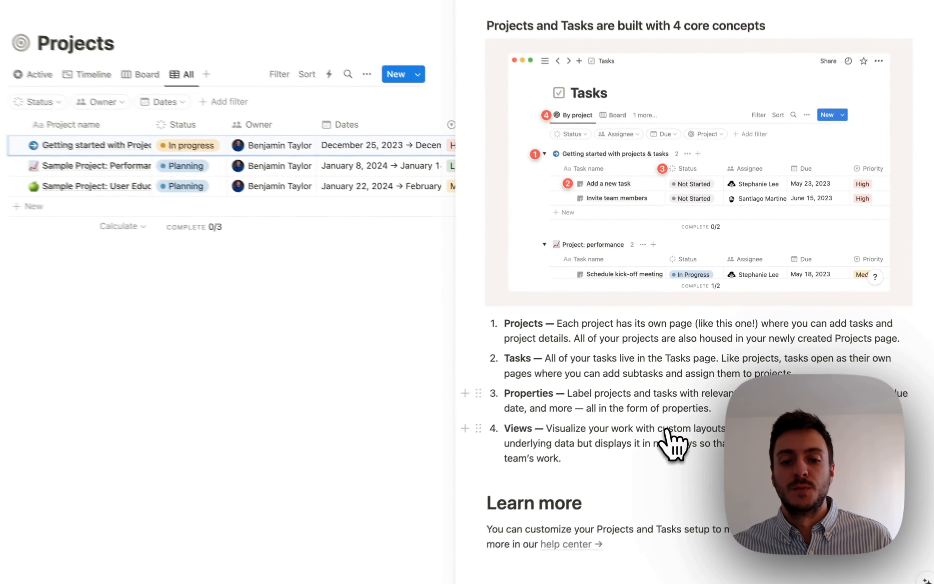
pyautogui.scroll(3, 656, 425)
pyautogui.scroll(10, 657, 410)
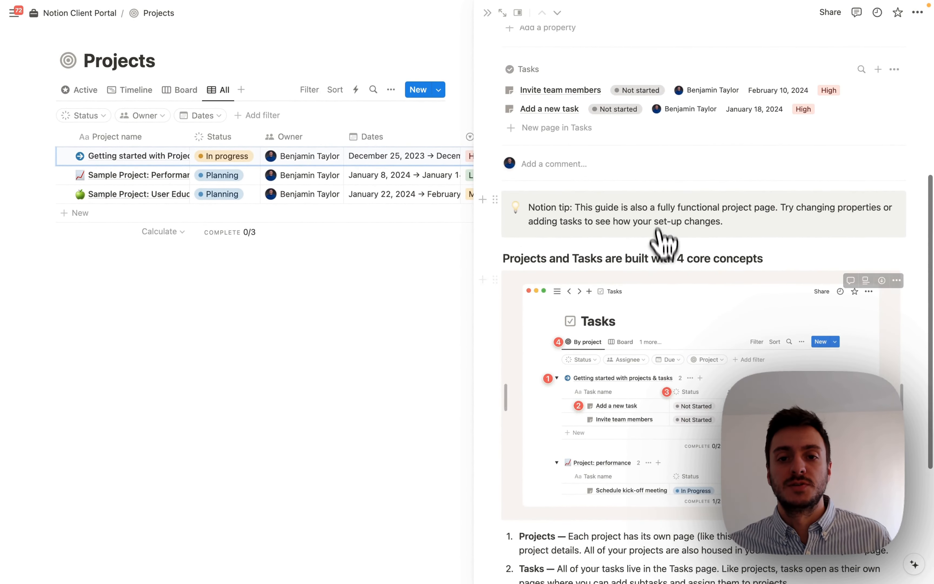
pyautogui.scroll(1, 662, 228)
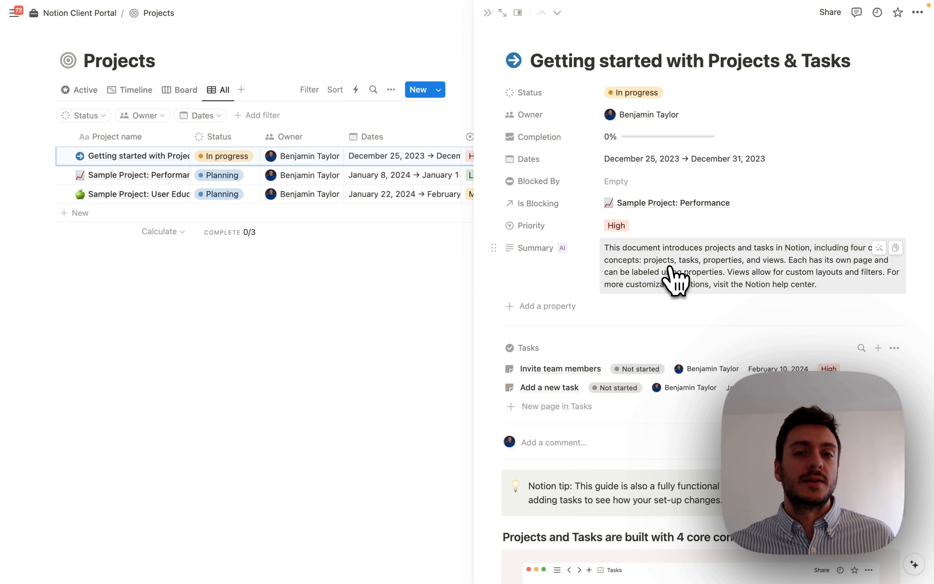
pyautogui.click(488, 13)
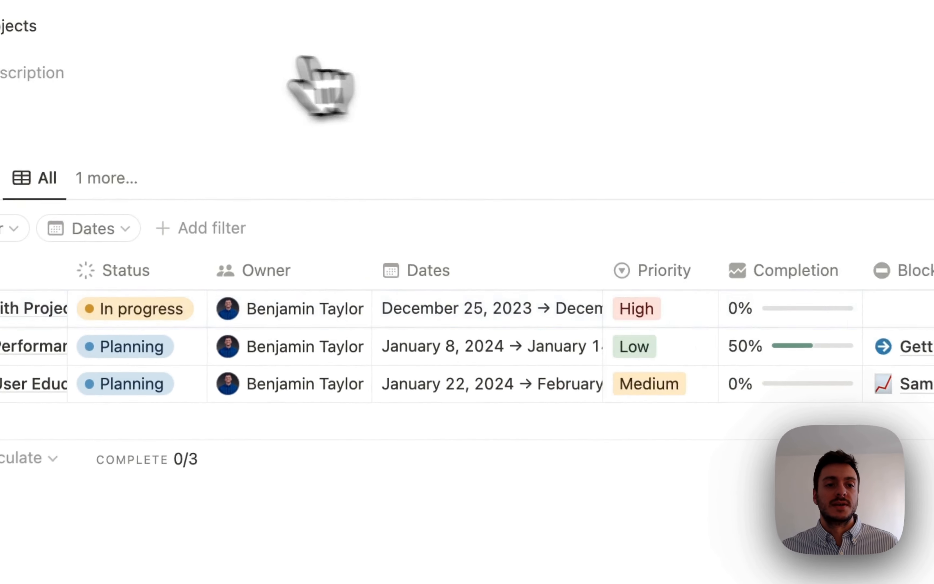
# - Open the Tasks database from the Notion Client Portal page and look through its Board and All tasks views
pyautogui.click(131, 27)
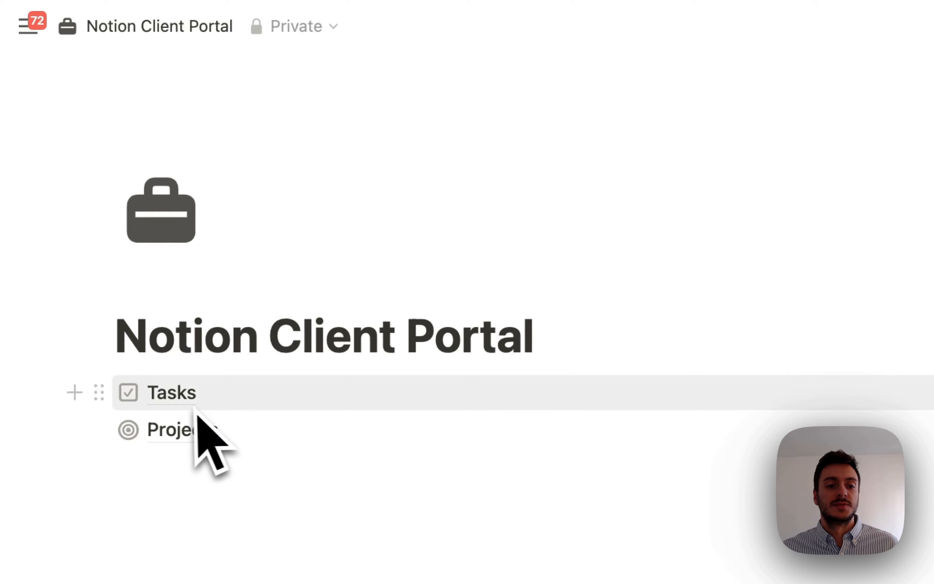
pyautogui.click(193, 392)
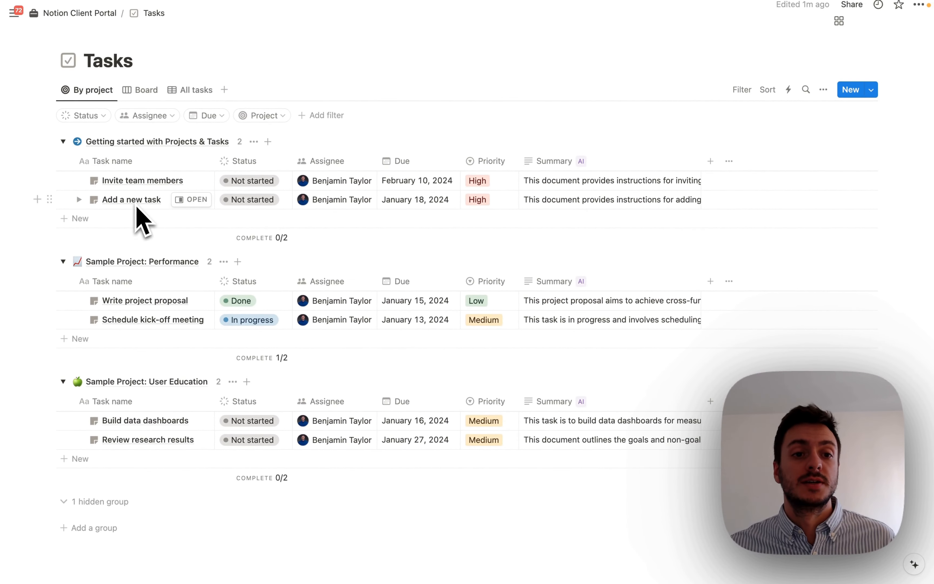
pyautogui.click(143, 90)
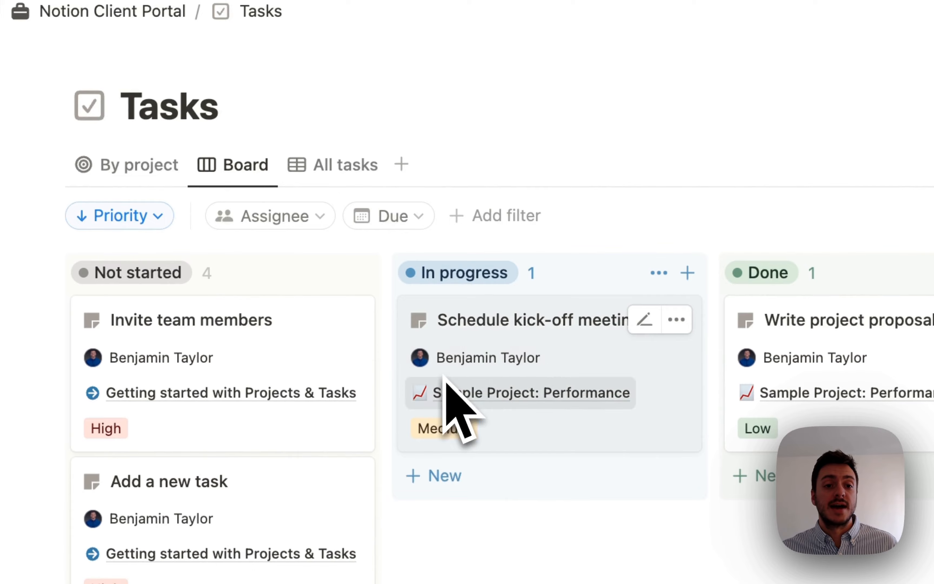
pyautogui.click(347, 166)
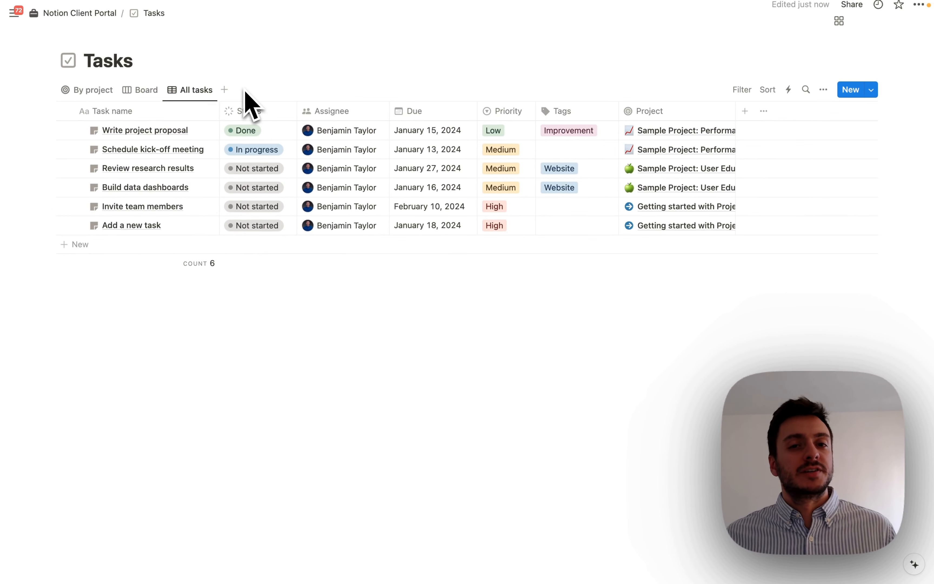
# - Add a new sub-page below Projects on the Notion Client Portal page
pyautogui.click(93, 14)
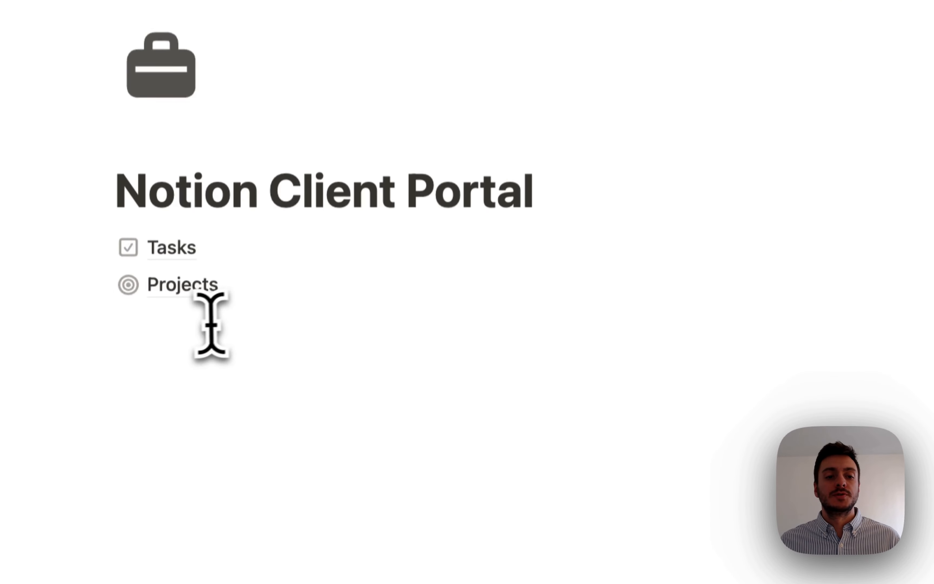
pyautogui.click(212, 325)
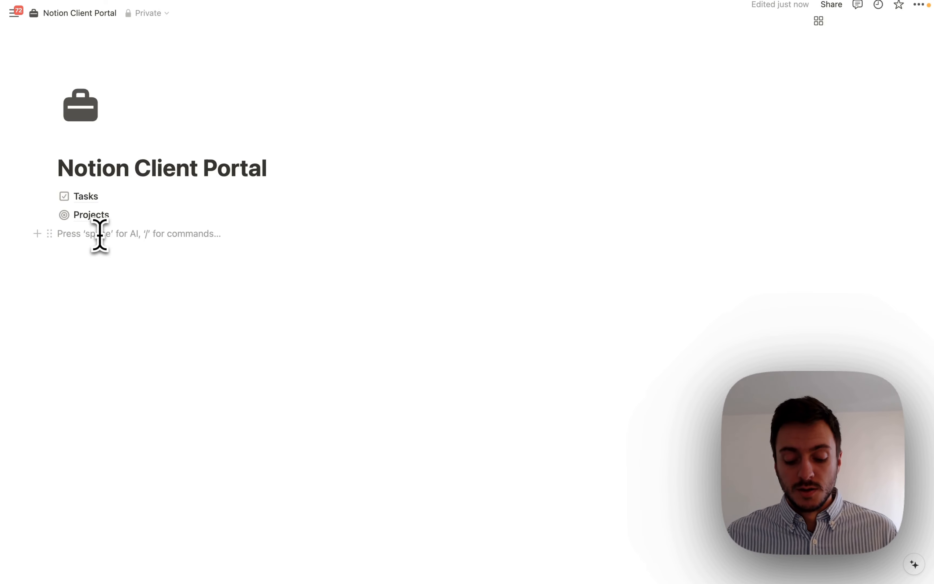
pyautogui.write('/')
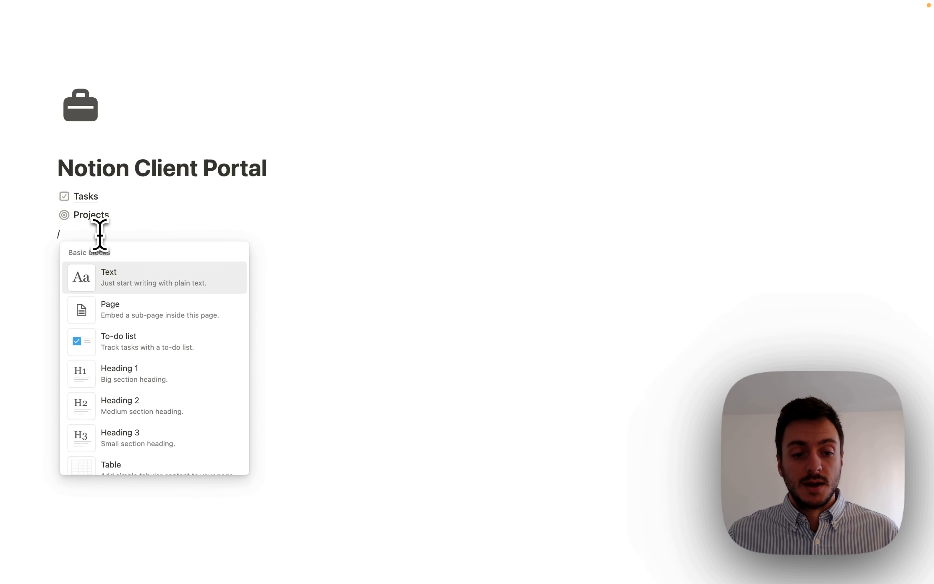
pyautogui.write('pag')
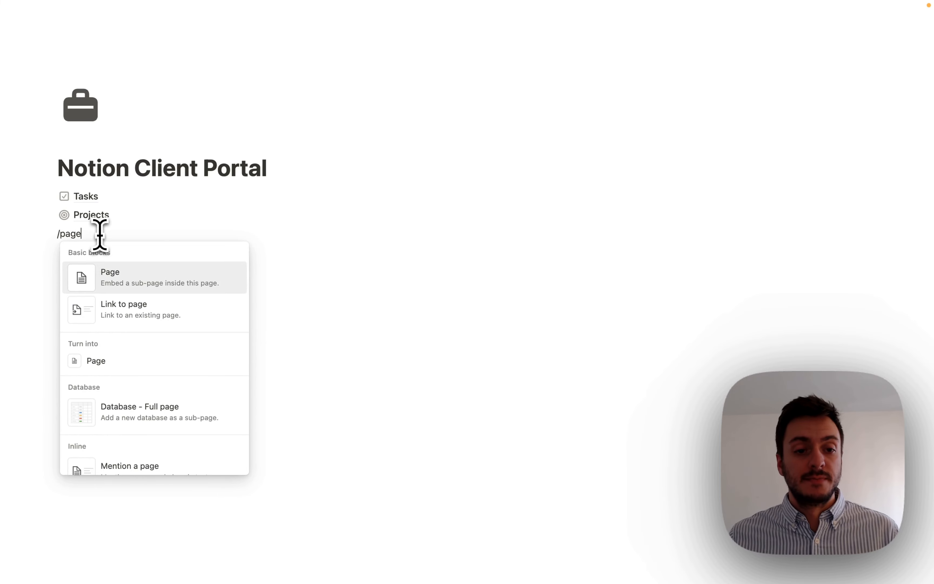
pyautogui.write('e')
pyautogui.click(155, 277)
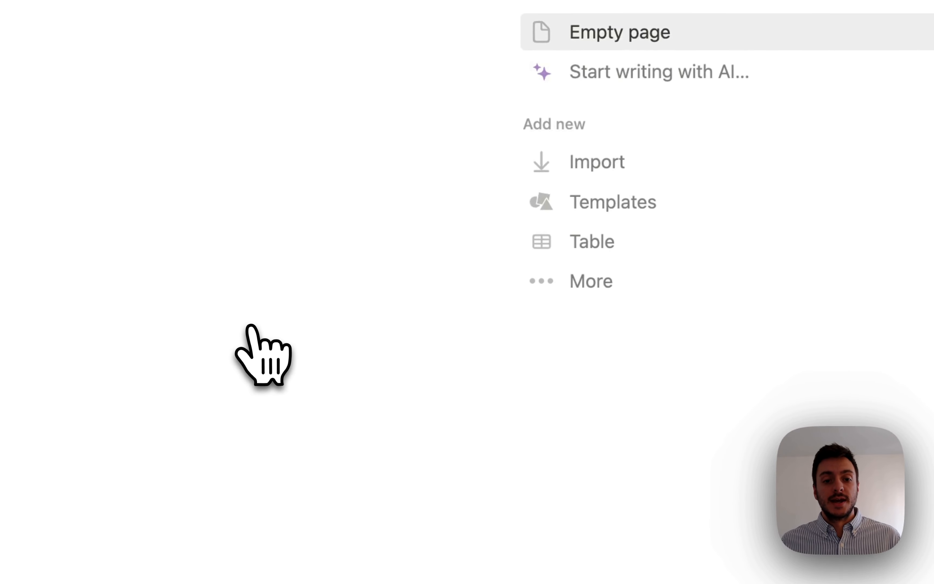
# - Turn the empty page into a table with a new database and title it "Time Entries"
pyautogui.click(592, 247)
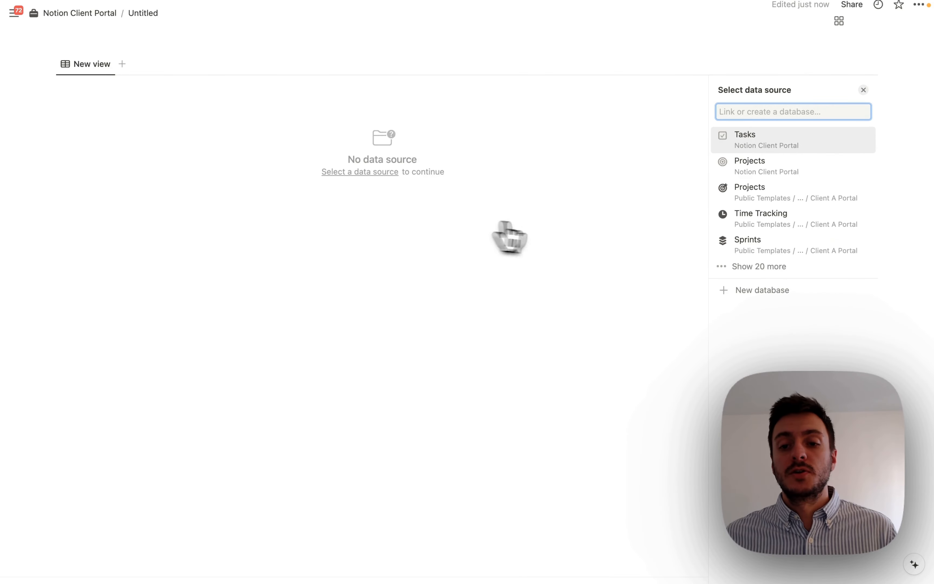
pyautogui.click(770, 290)
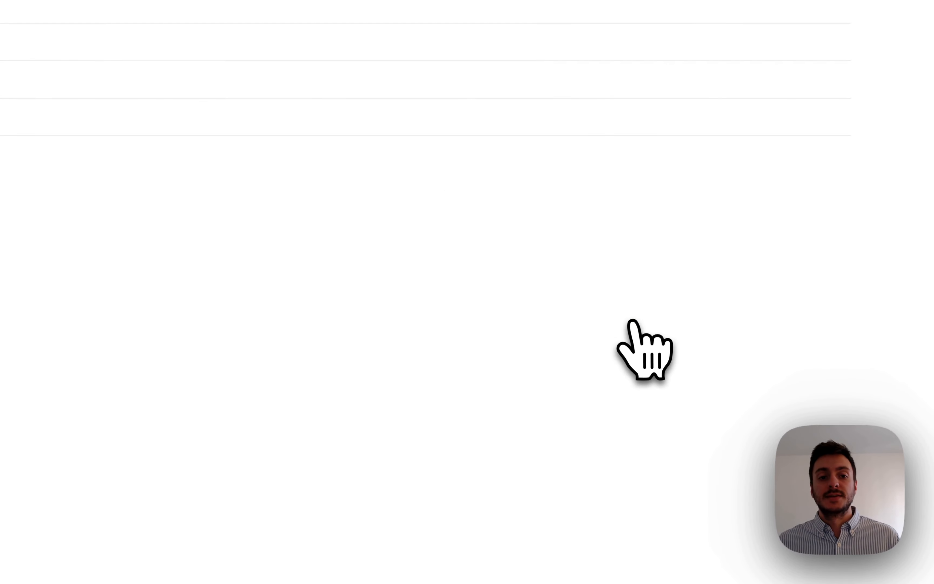
pyautogui.click(208, 133)
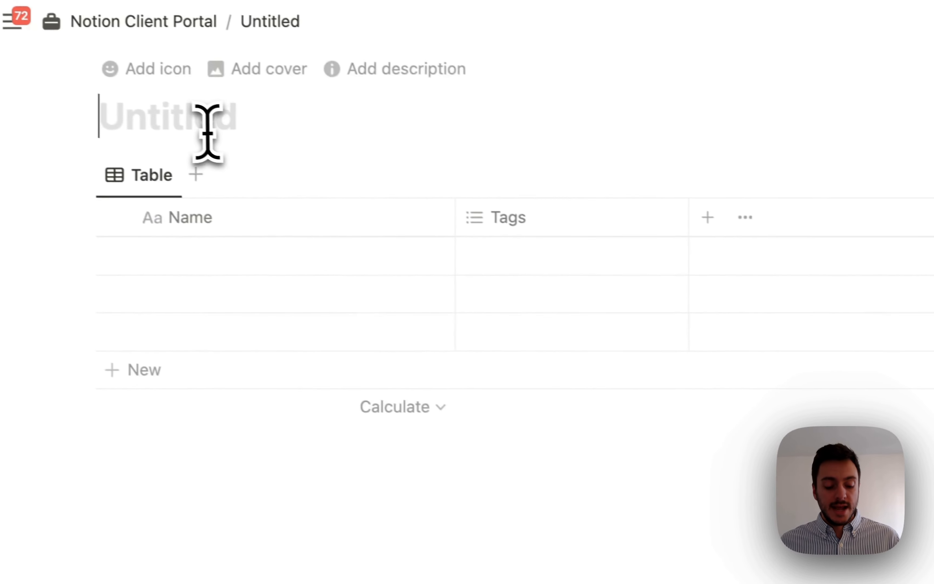
pyautogui.write('Time Ent')
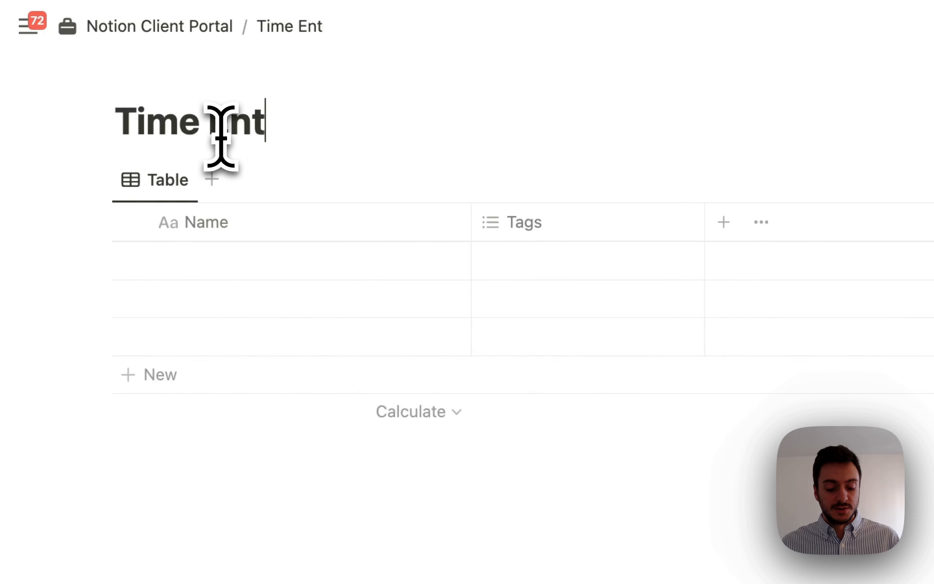
pyautogui.write('ries')
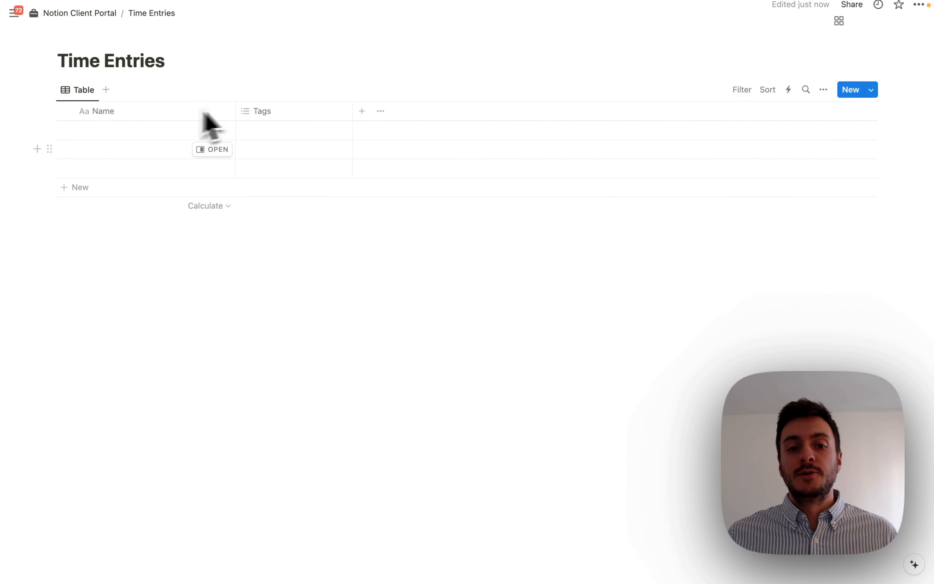
# - Delete the Tags property from the Time Entries database
pyautogui.click(265, 113)
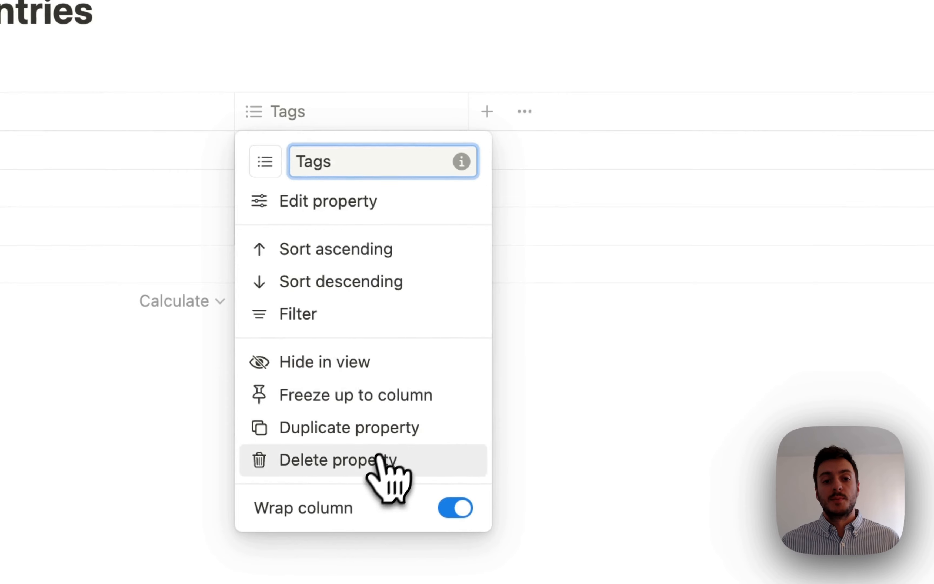
pyautogui.click(378, 457)
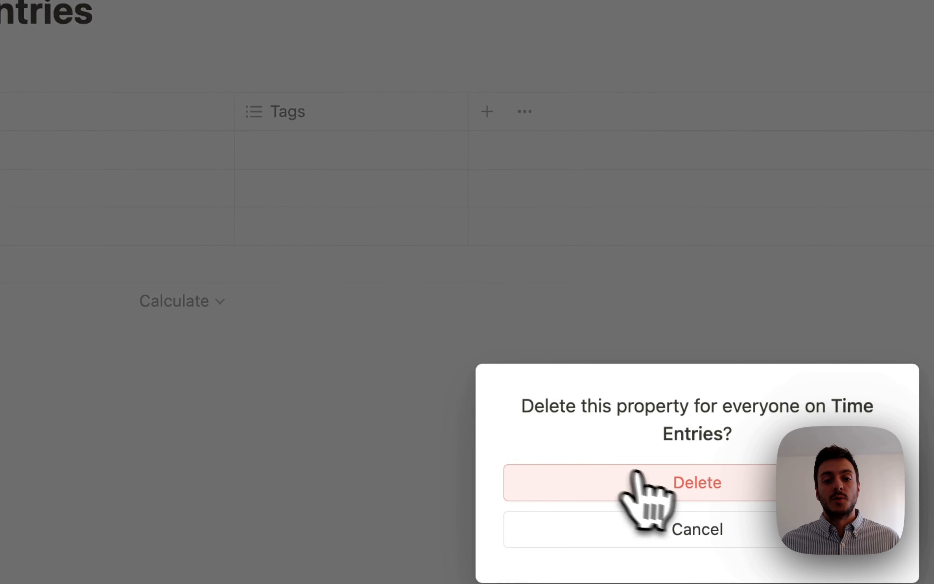
pyautogui.click(633, 478)
# - Add a Status property to the Time Entries database
pyautogui.click(254, 112)
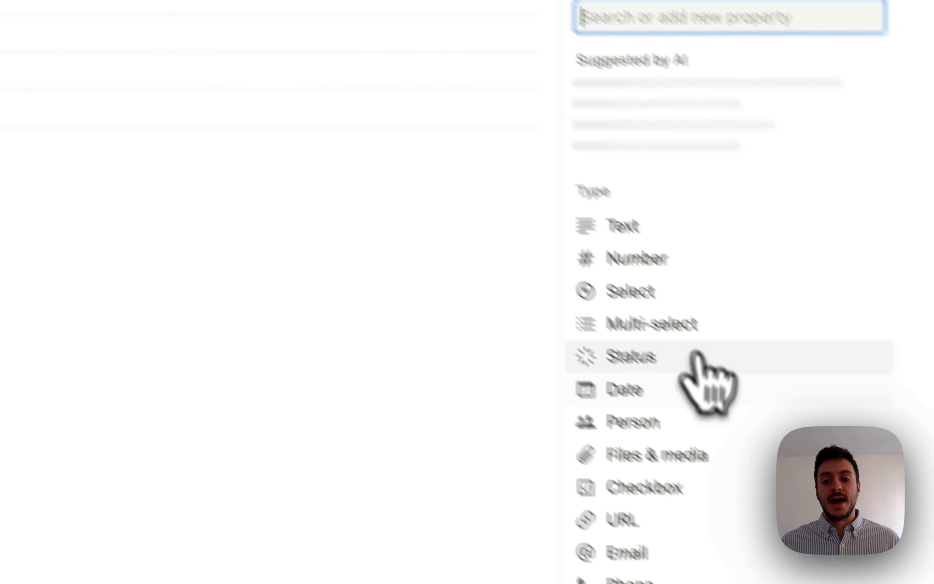
pyautogui.click(655, 360)
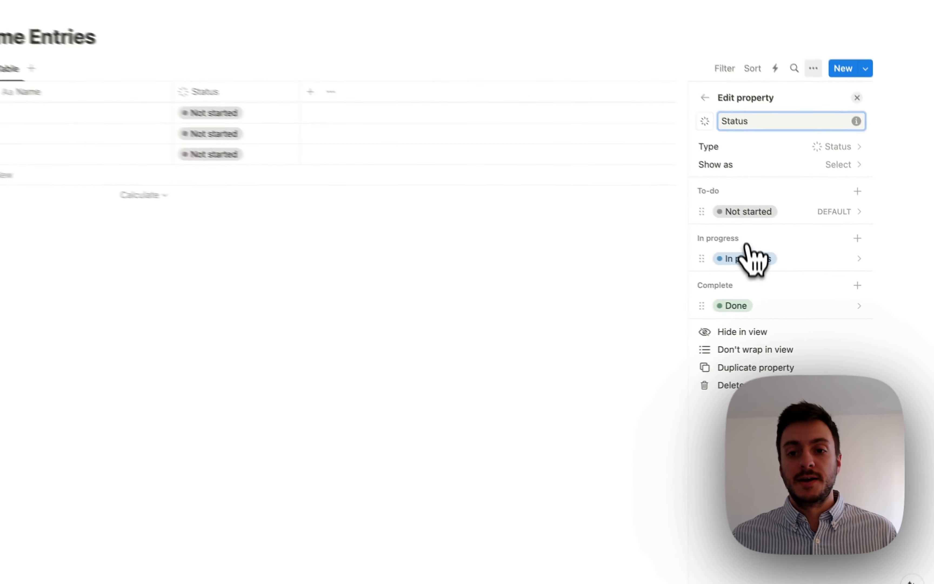
pyautogui.click(810, 160)
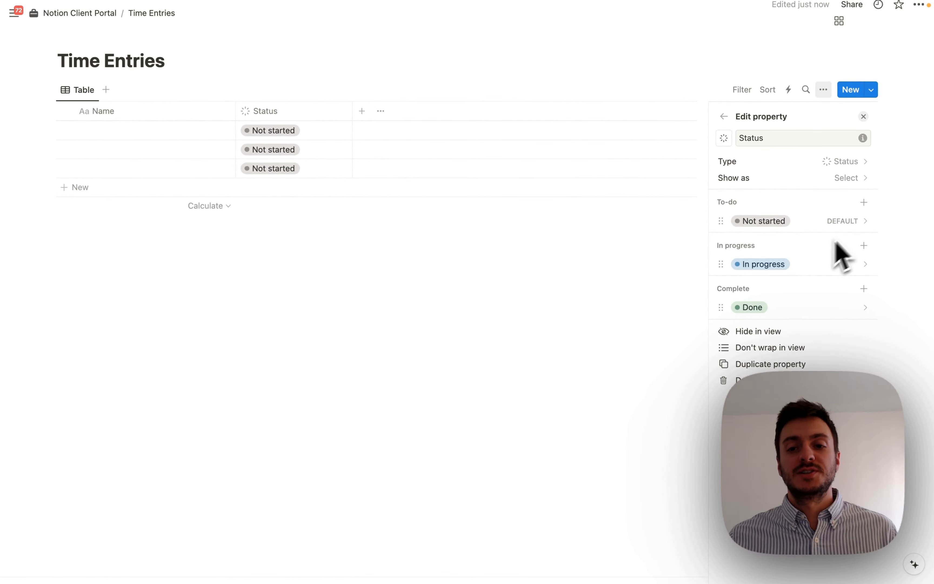
# - Rename the Status property's In progress option to "Running" and its Done option to "Stopped"
pyautogui.click(784, 267)
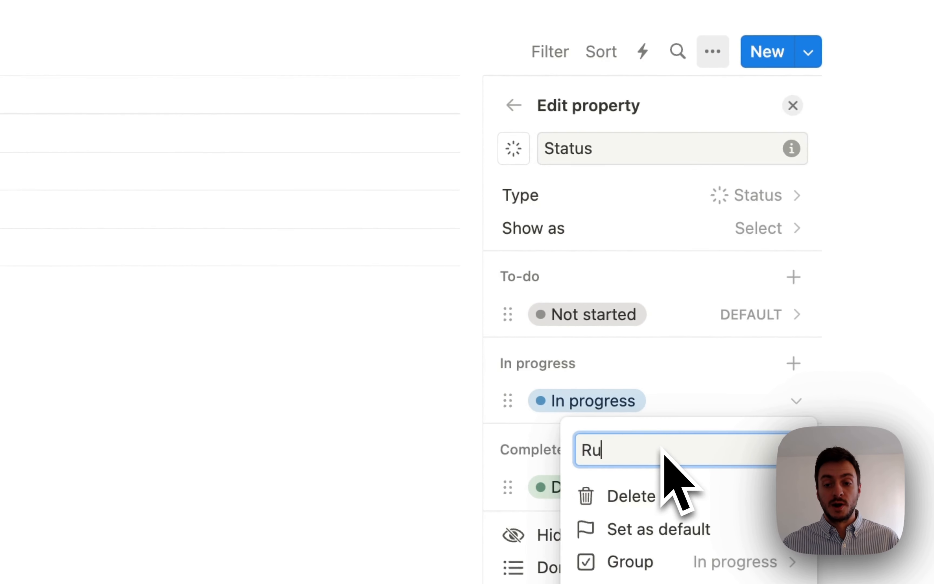
pyautogui.click(730, 364)
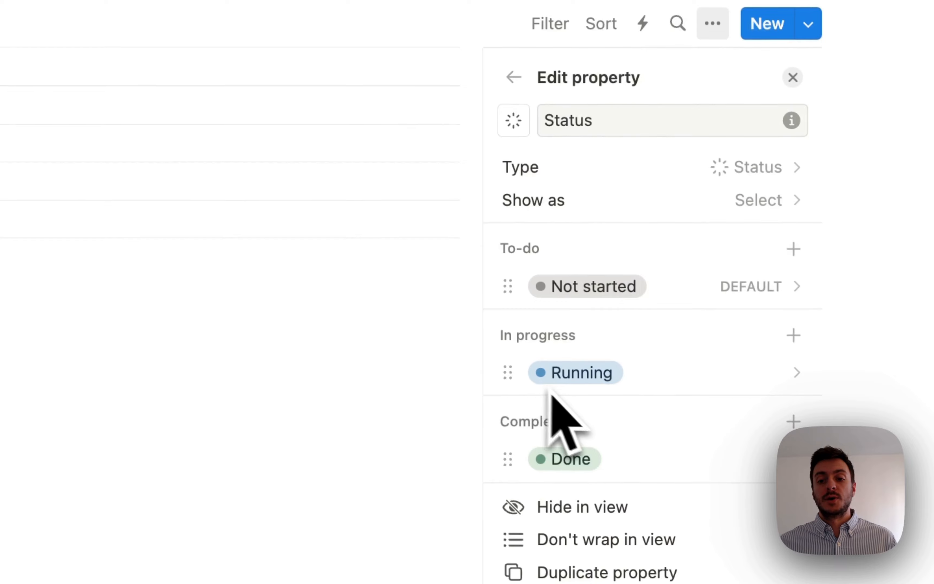
pyautogui.click(570, 466)
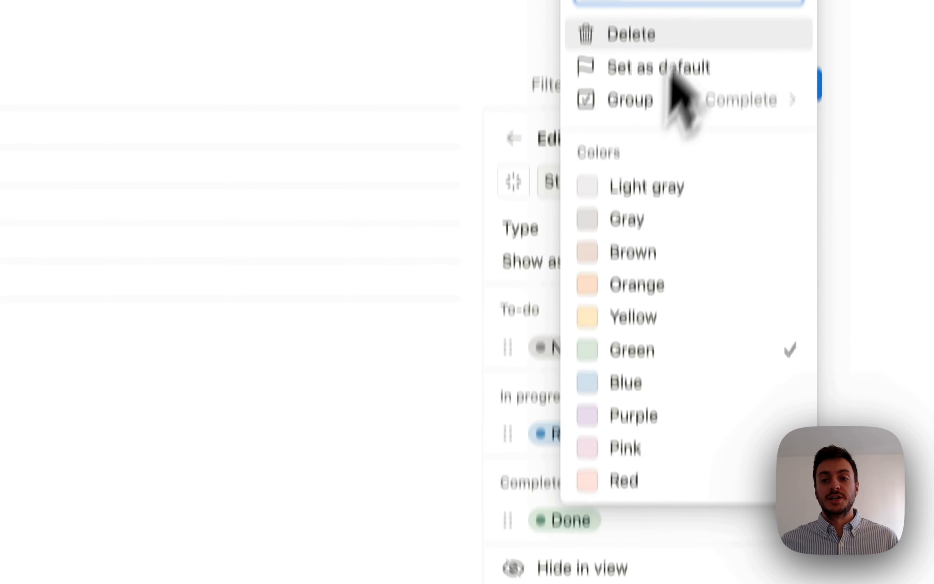
pyautogui.press('BackSpace')
pyautogui.write('Stopped')
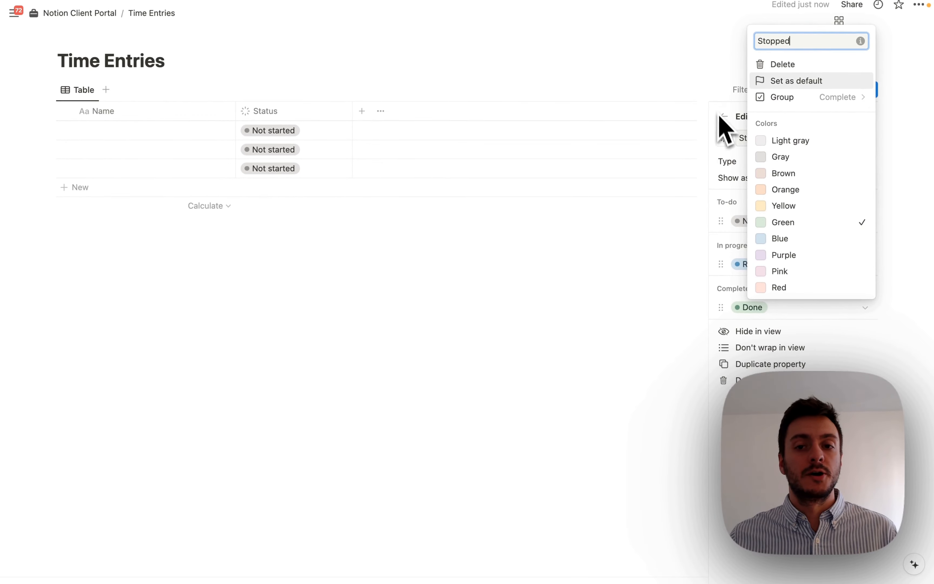
# - Colour the Status property's Running option green and its Stopped option red
pyautogui.click(723, 161)
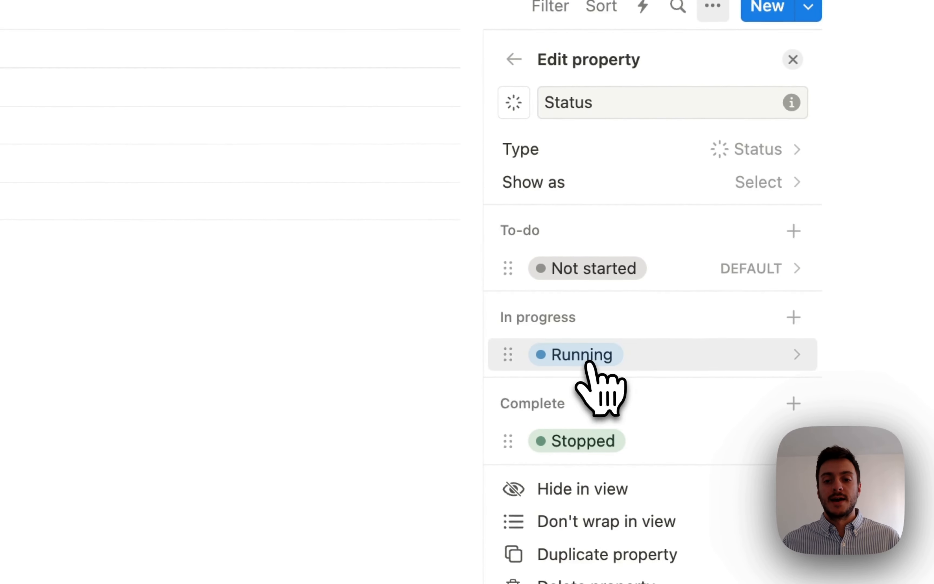
pyautogui.click(589, 365)
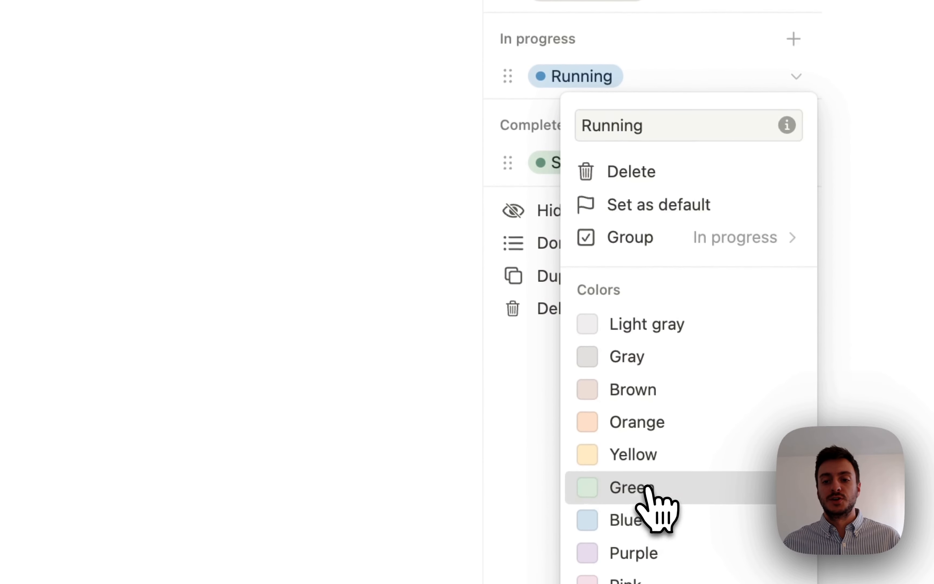
pyautogui.click(648, 499)
pyautogui.click(531, 146)
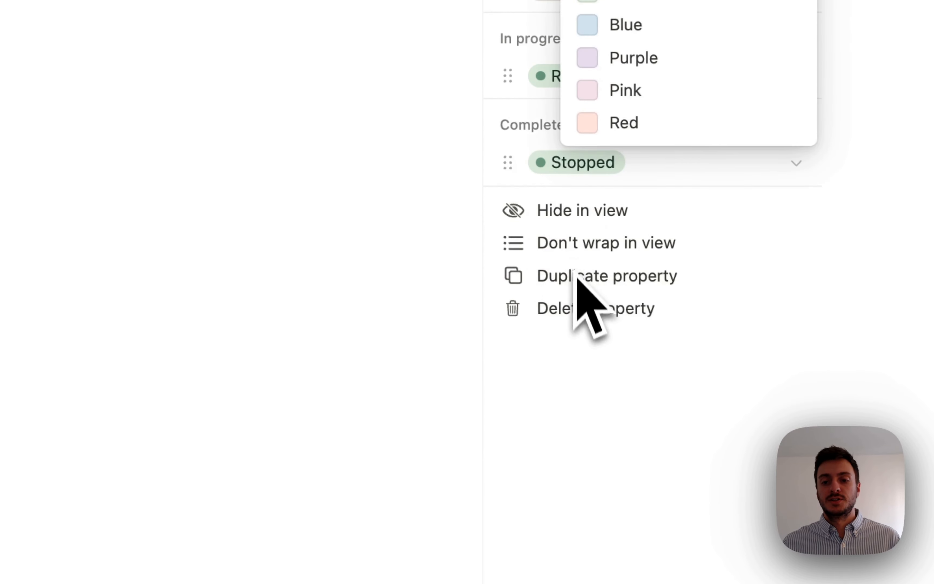
pyautogui.click(621, 405)
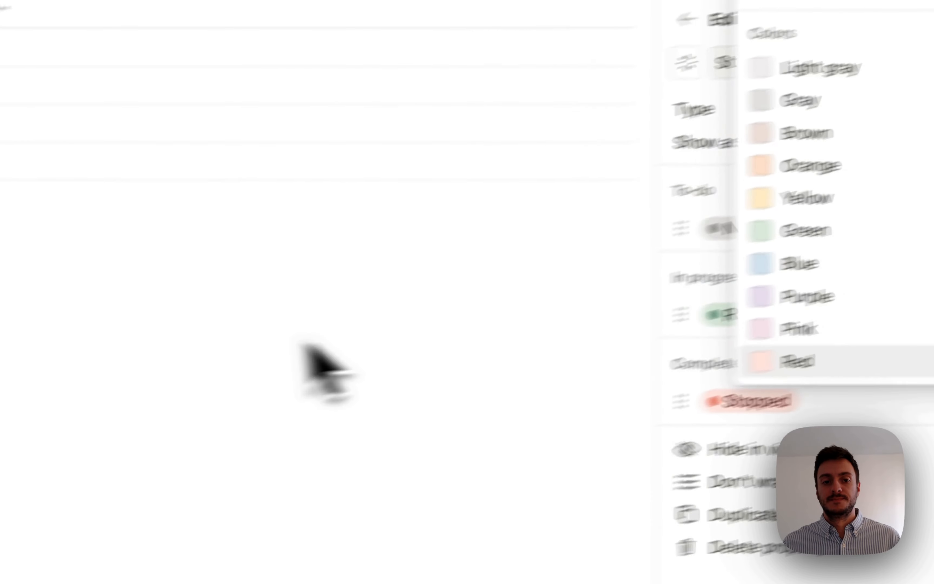
pyautogui.click(84, 388)
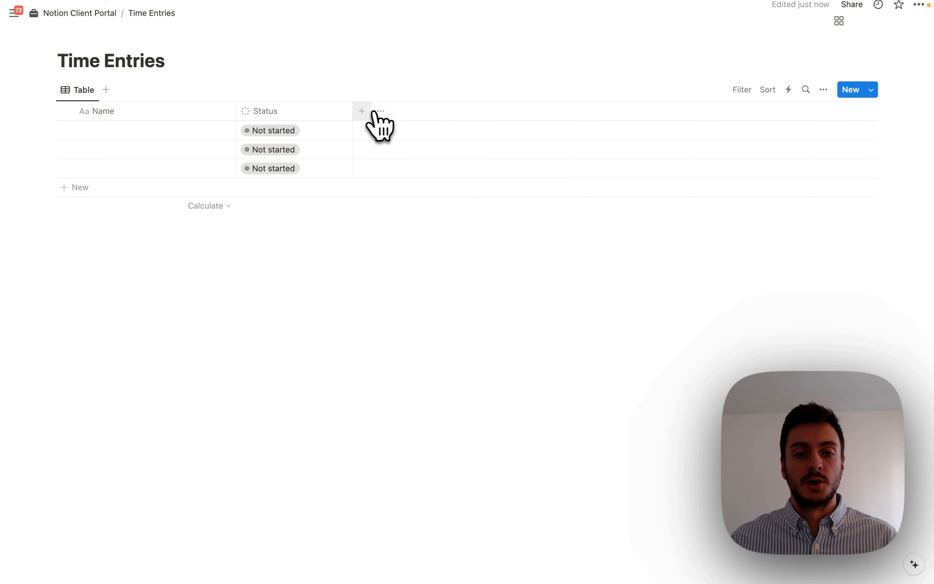
# - Add a Date property named "Start Time" to the Time Entries database
pyautogui.click(362, 111)
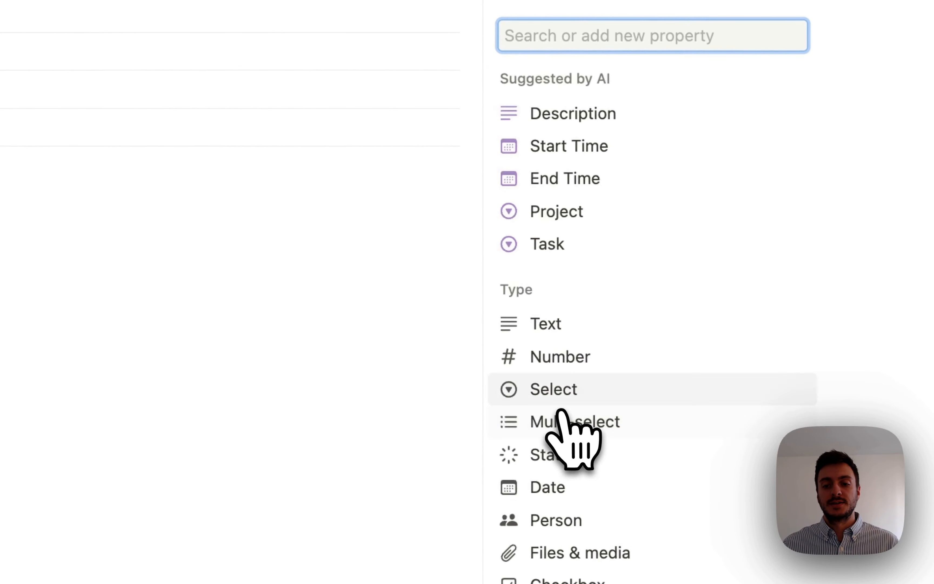
pyautogui.click(559, 485)
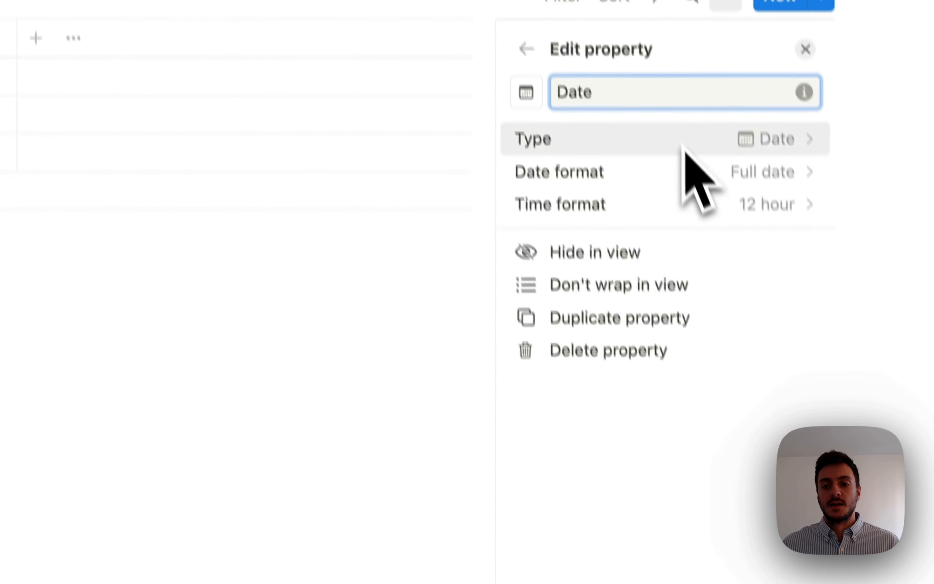
pyautogui.doubleClick(597, 29)
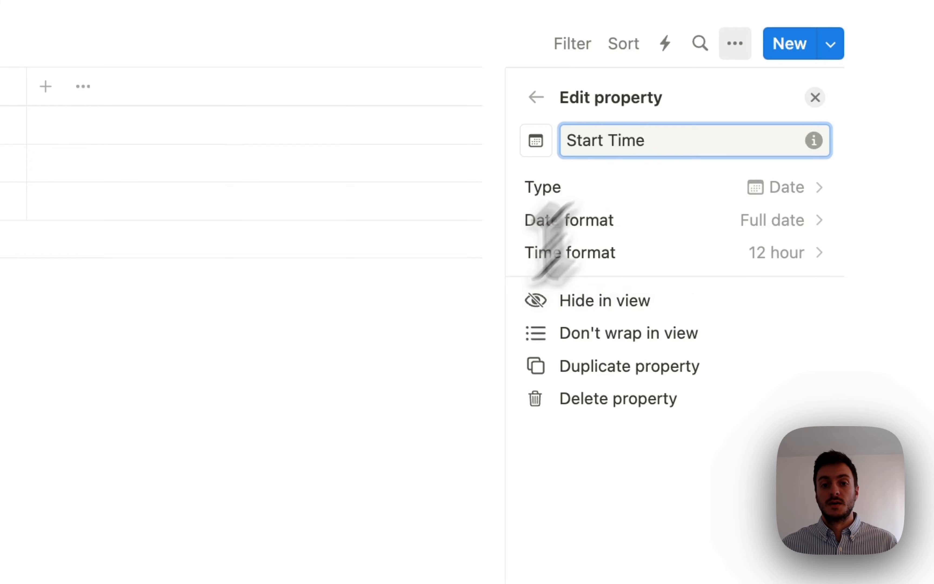
pyautogui.click(213, 478)
# - Add a Date property named "End Time" to the Time Entries database
pyautogui.click(276, 101)
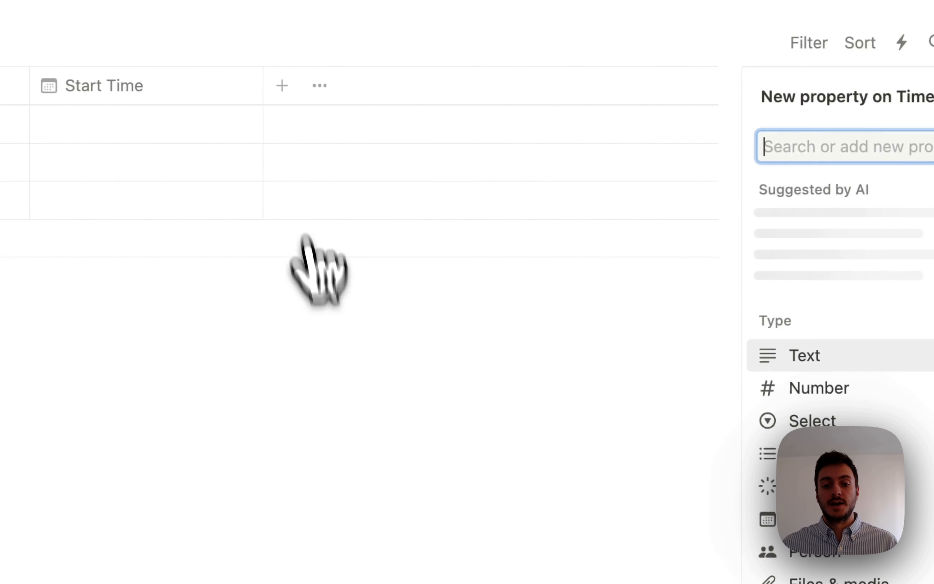
pyautogui.click(826, 524)
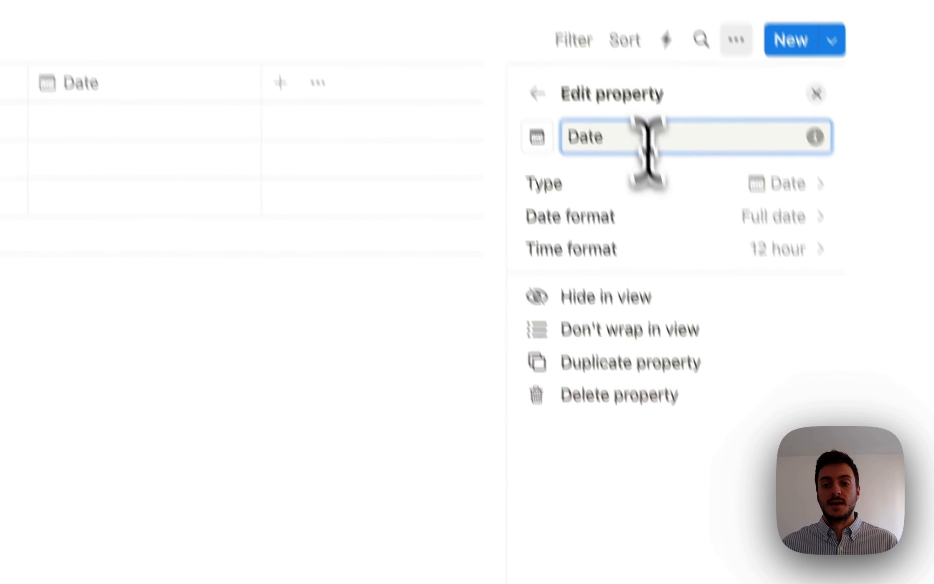
pyautogui.doubleClick(597, 69)
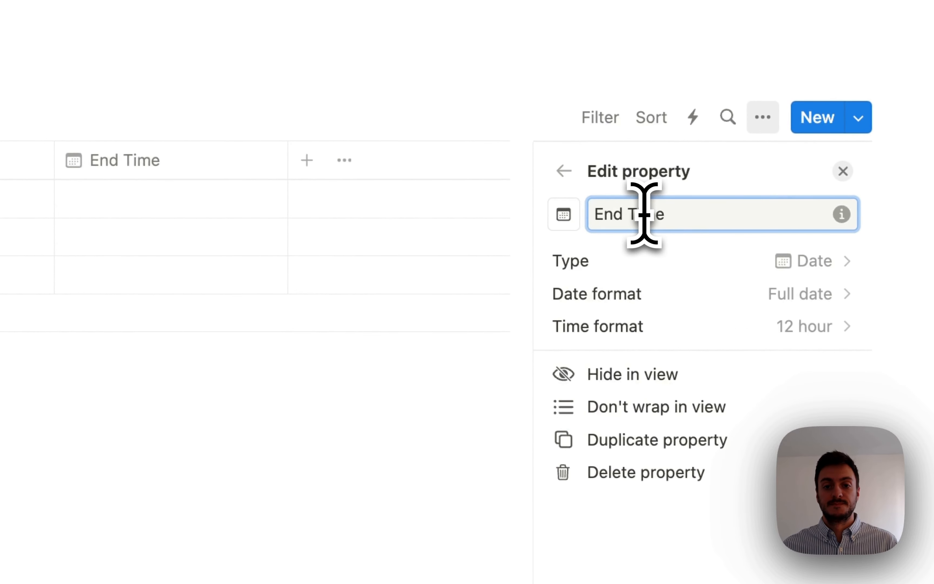
pyautogui.click(237, 446)
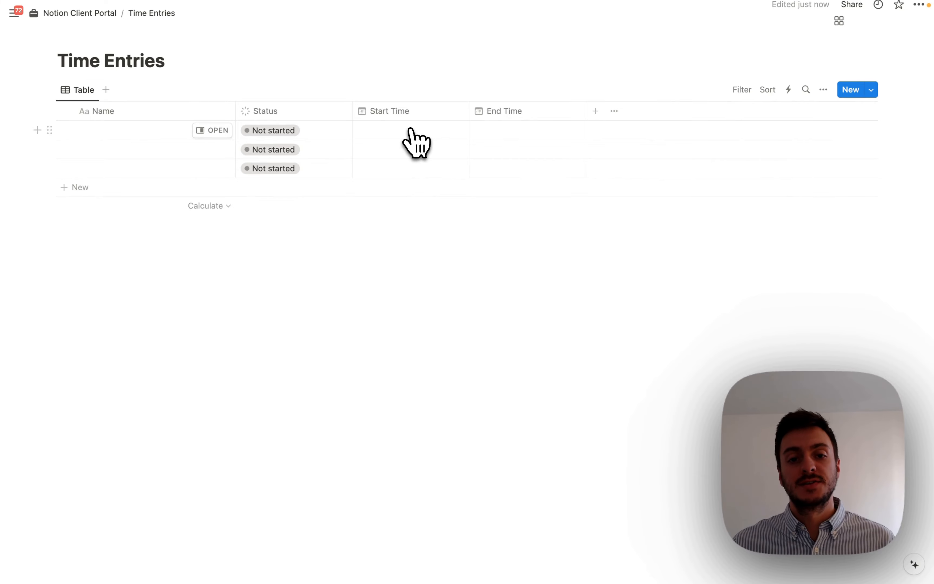
# - Set the first entry's Start Time to January 12, 2024 12:00 PM, with the time included
pyautogui.click(409, 134)
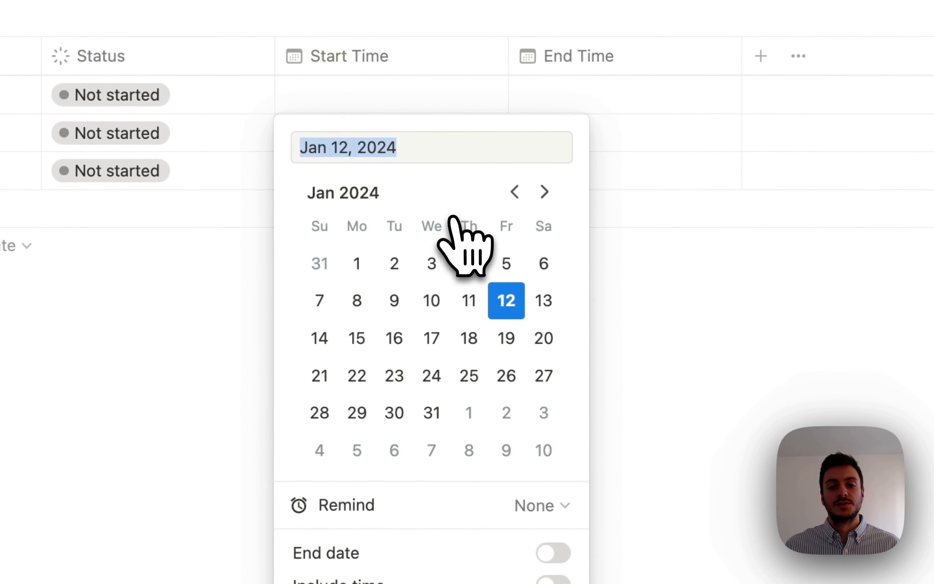
pyautogui.click(553, 581)
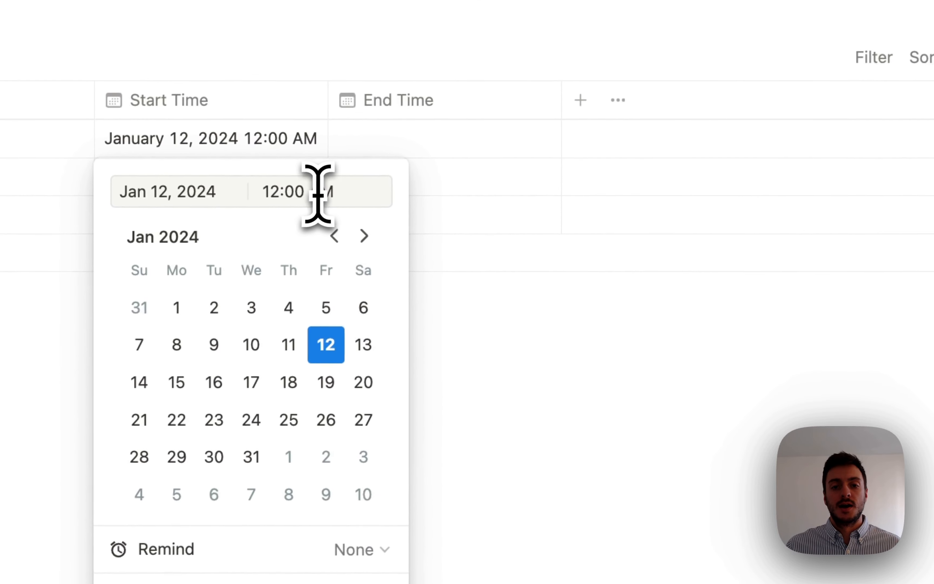
pyautogui.press('Return')
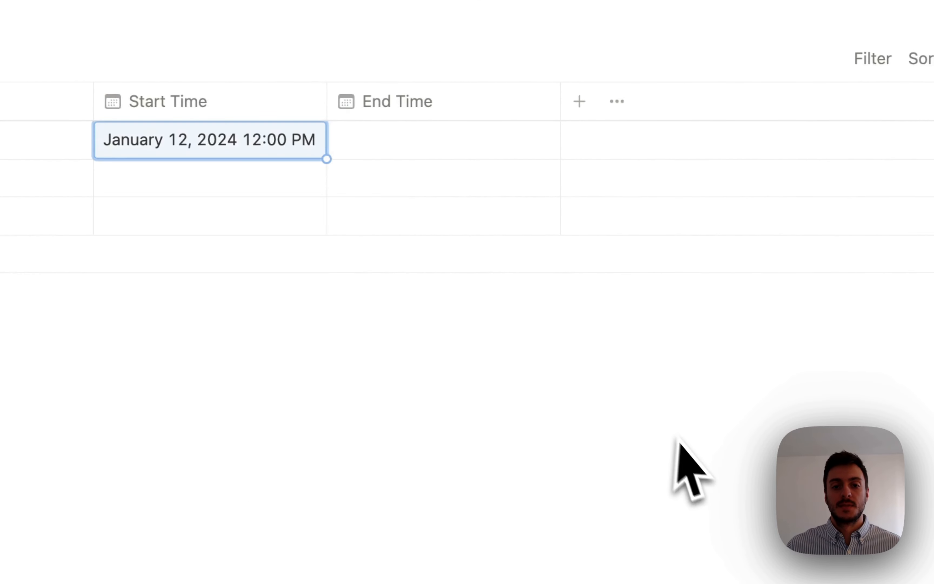
# - Set the first entry's End Time to January 12, 2024 1:00 PM, with the time included
pyautogui.click(405, 145)
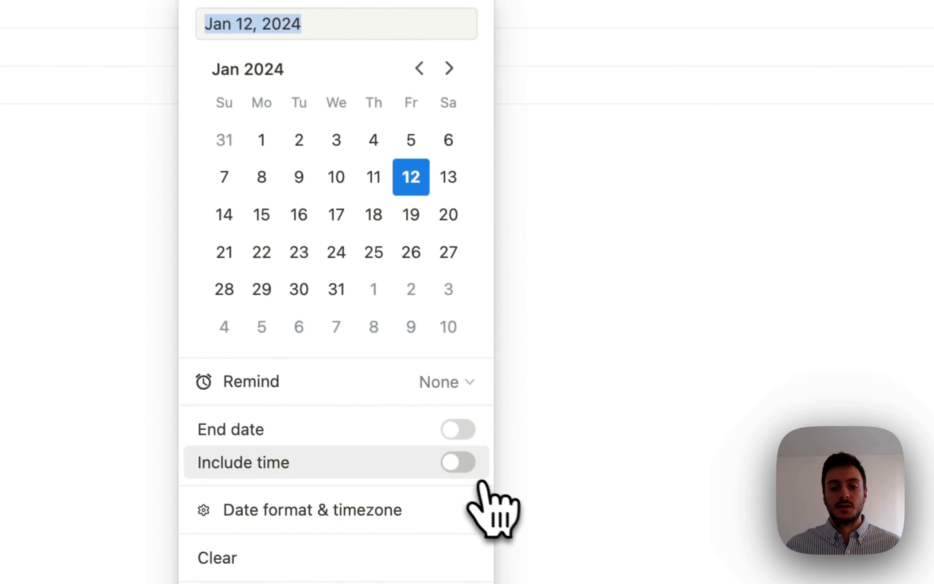
pyautogui.click(496, 506)
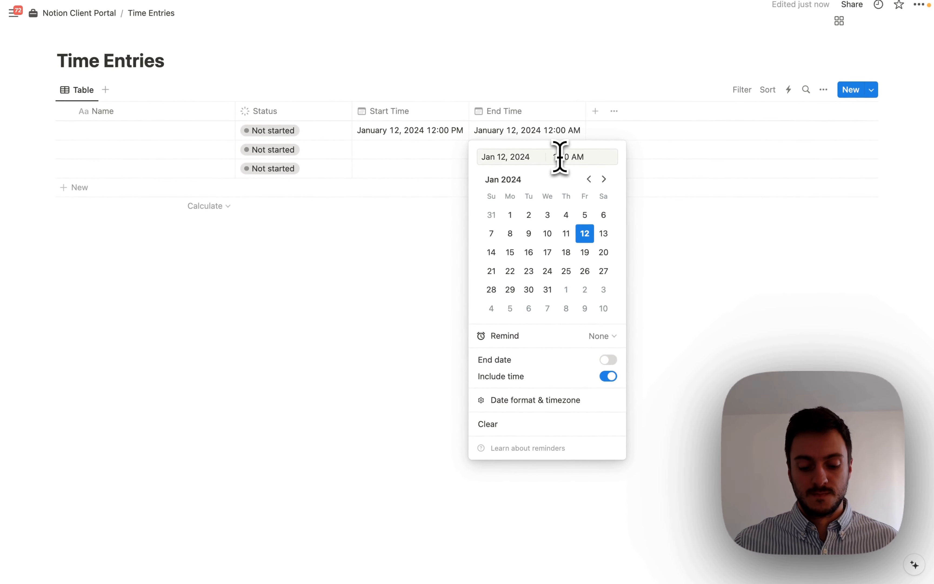
pyautogui.press('BackSpace')
pyautogui.write('P')
pyautogui.press('Return')
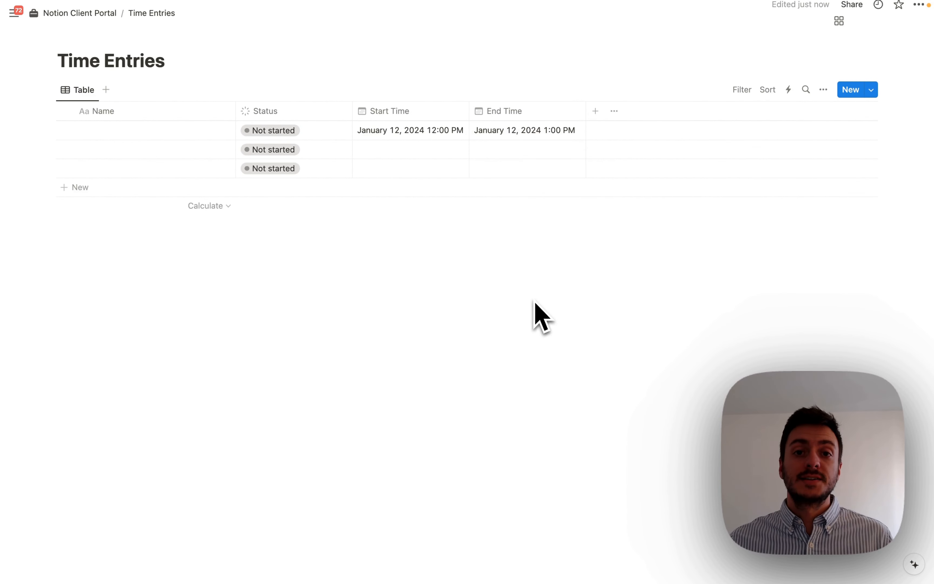
# - Add a Formula property named "Total Minutes" to the Time Entries database
pyautogui.click(596, 111)
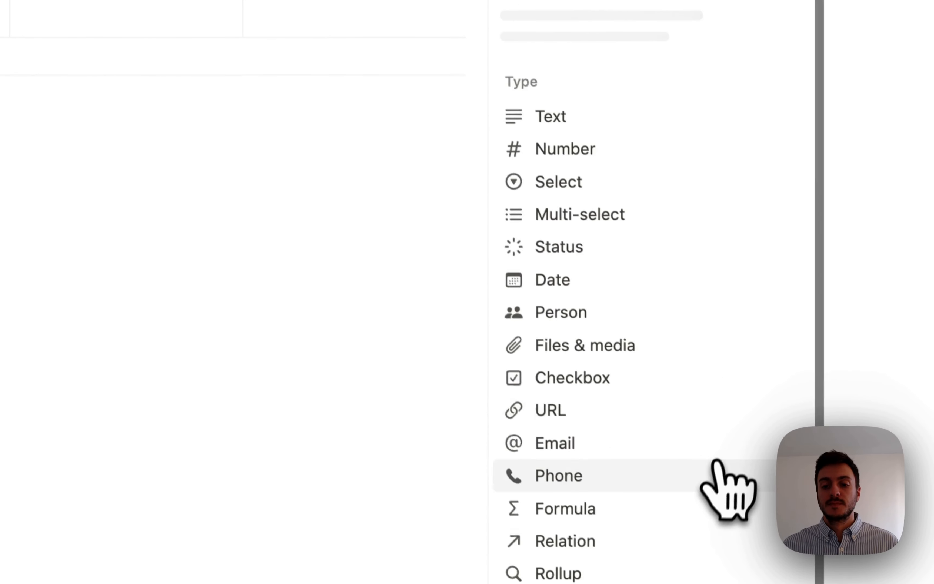
pyautogui.click(583, 508)
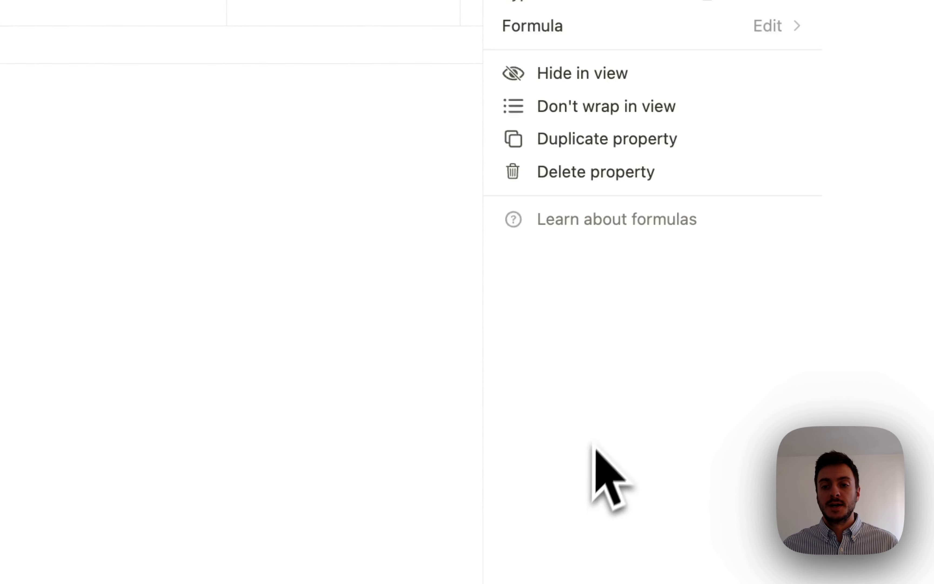
pyautogui.doubleClick(627, 240)
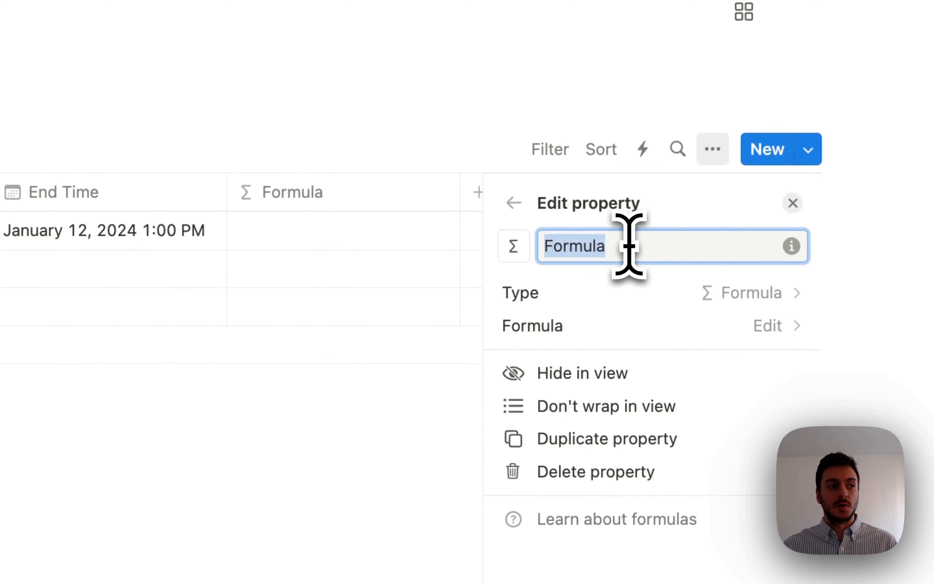
pyautogui.press('BackSpace')
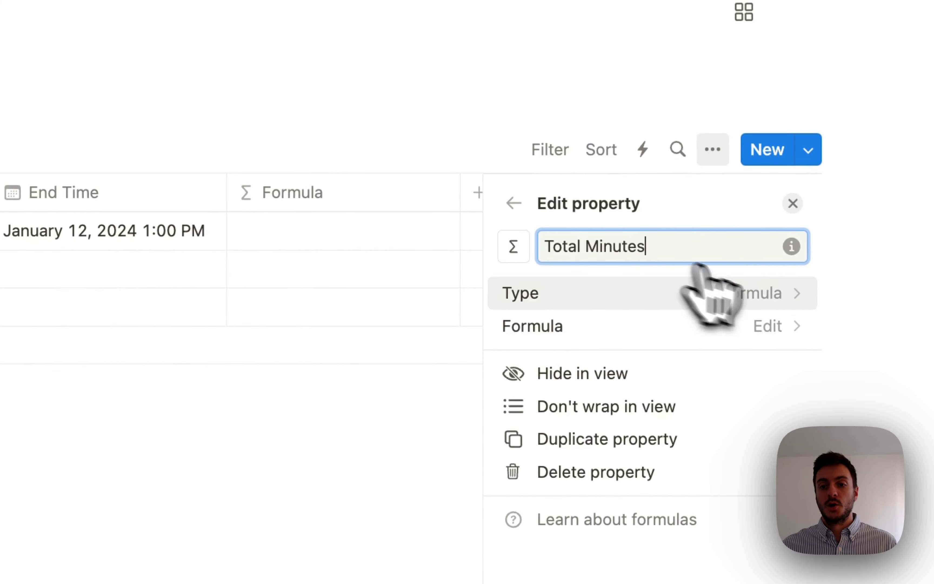
# - Give Total Minutes the formula dateBetween(End Time, Start Time, "minutes") and save it
pyautogui.click(712, 327)
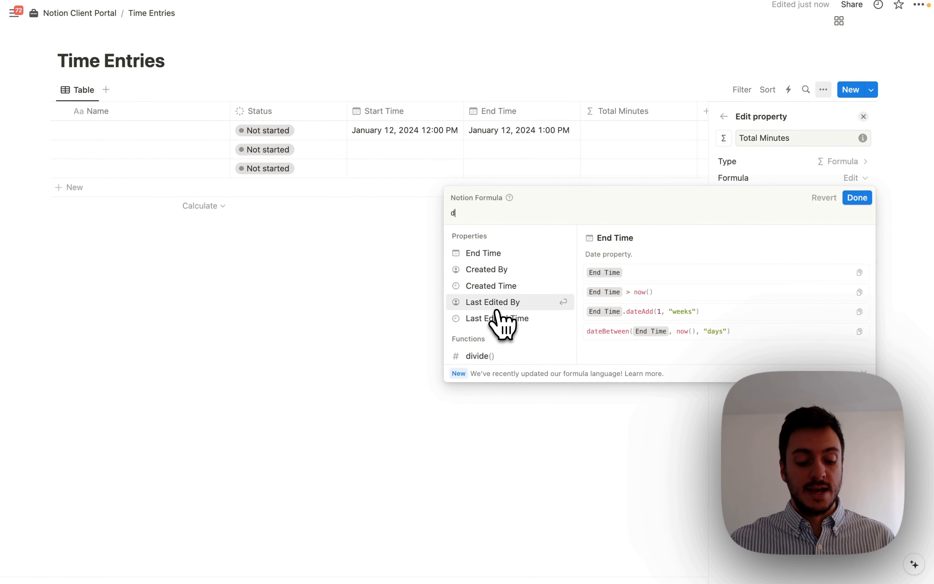
pyautogui.write('ateb')
pyautogui.click(502, 275)
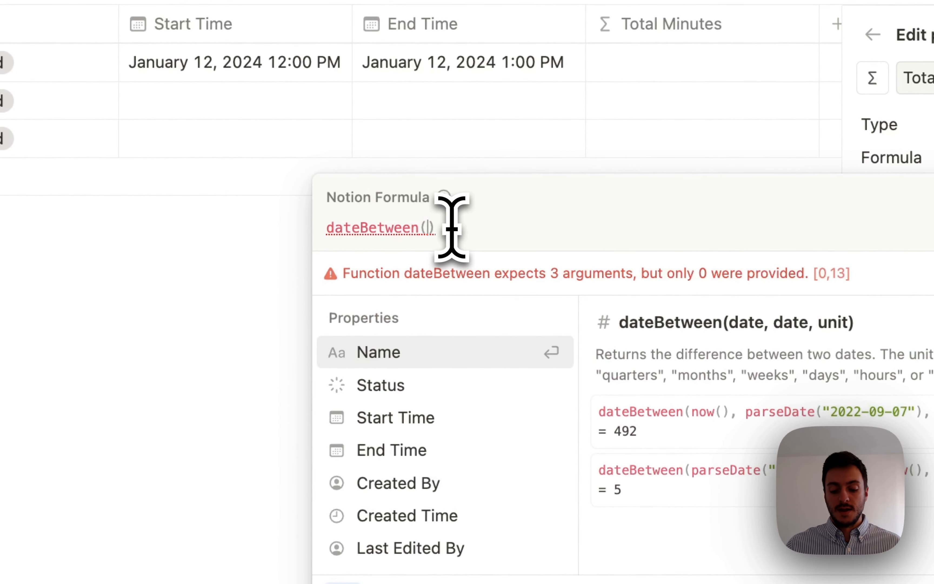
pyautogui.click(451, 228)
pyautogui.press('BackSpace')
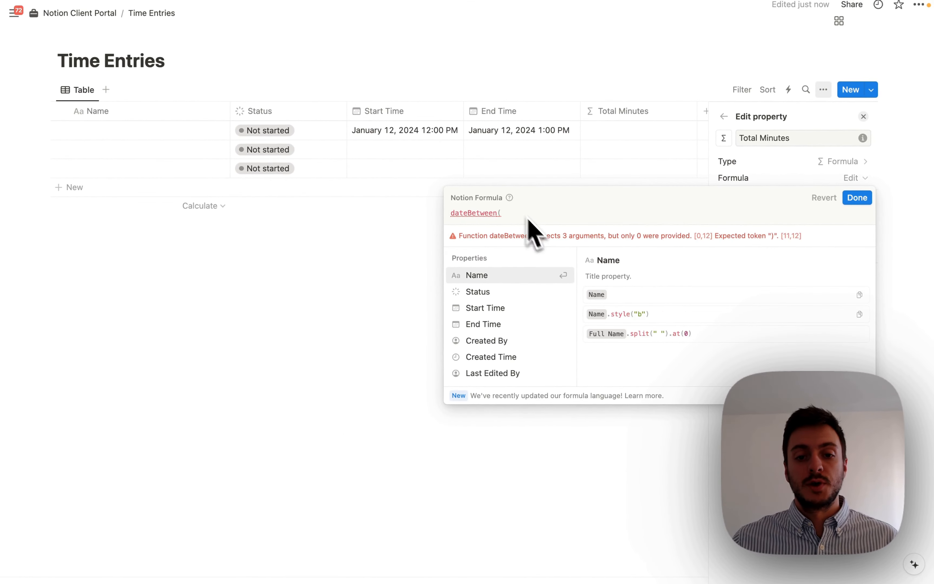
pyautogui.click(490, 326)
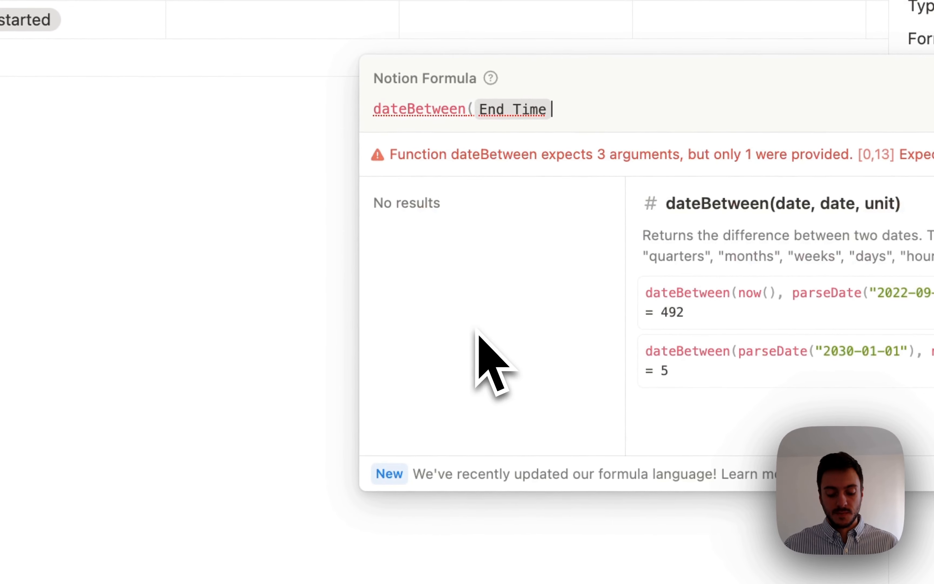
pyautogui.write(',')
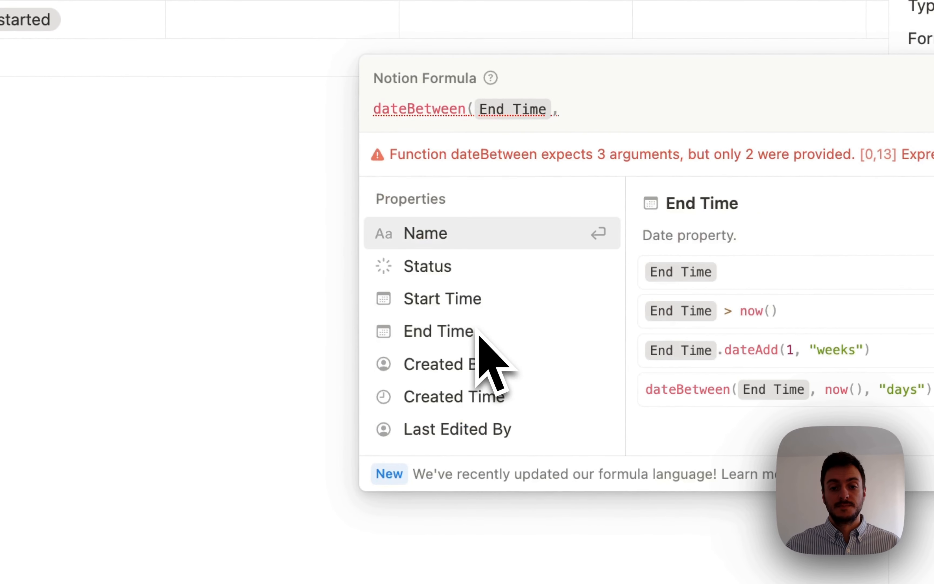
pyautogui.click(454, 299)
pyautogui.write(',')
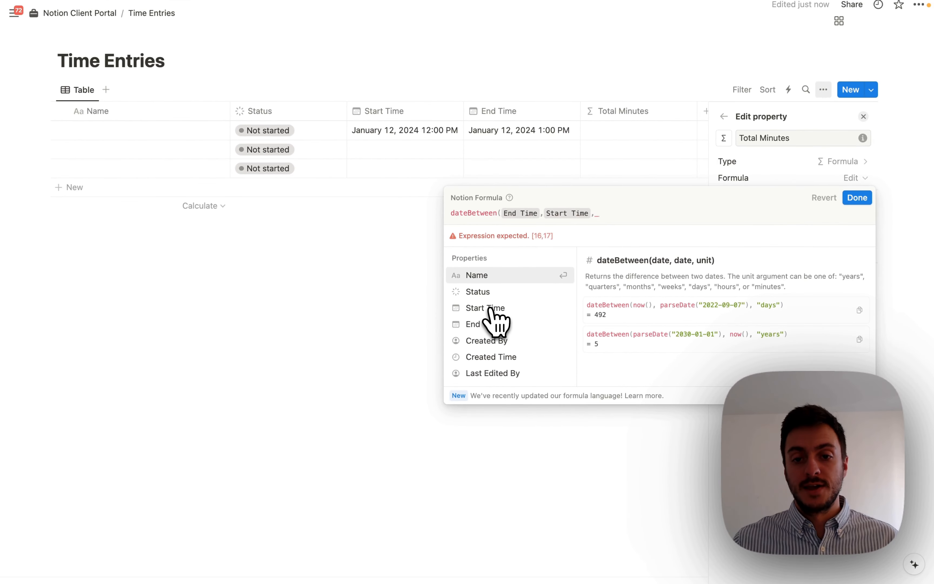
pyautogui.write(' "minutes')
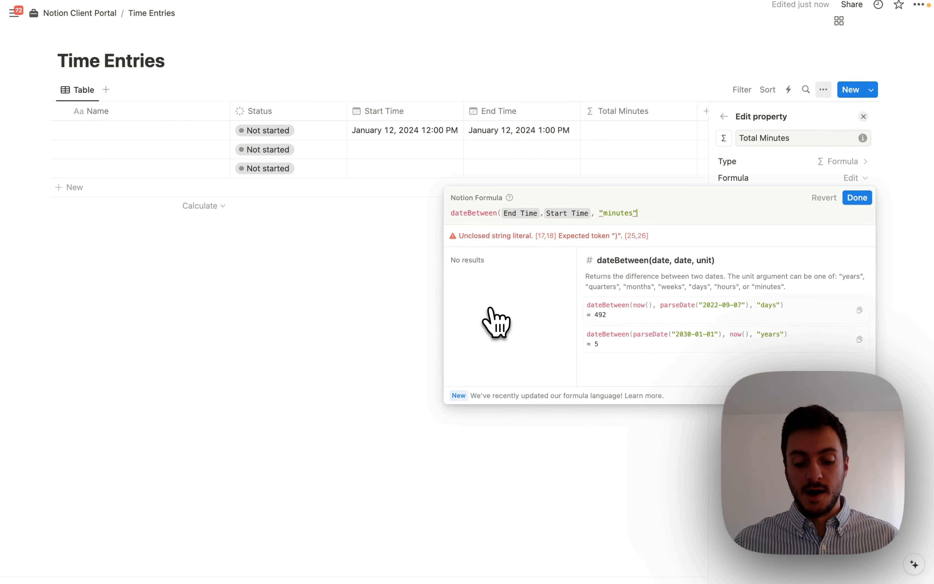
pyautogui.write('")')
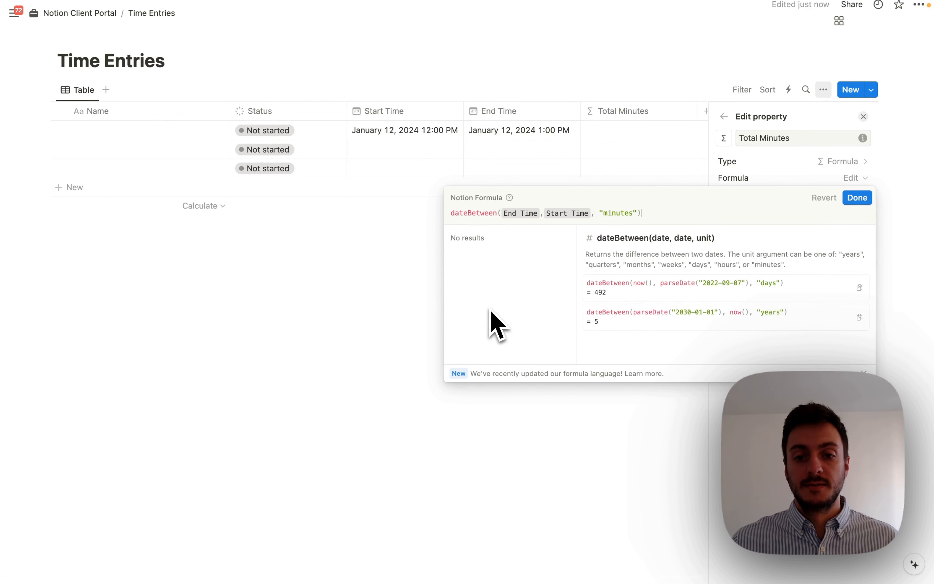
pyautogui.click(857, 198)
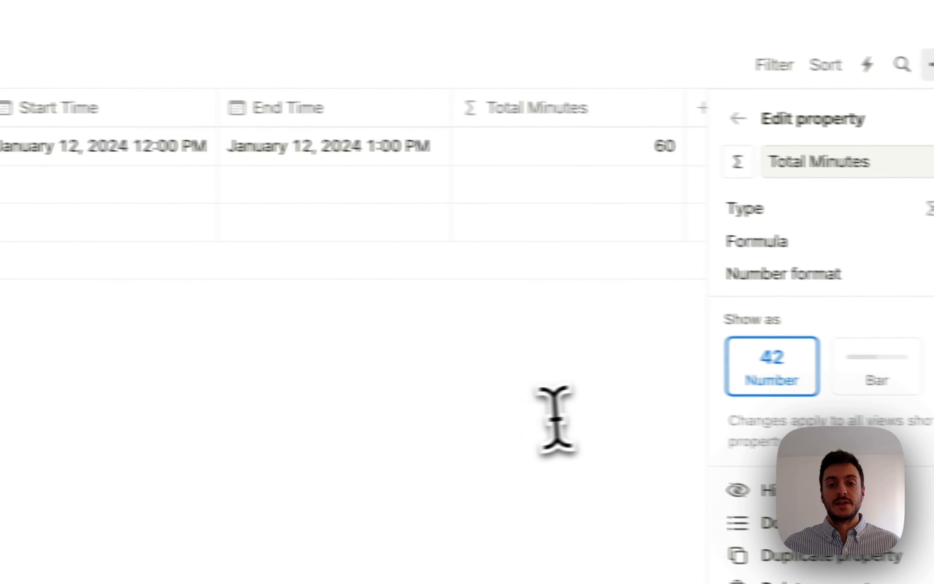
pyautogui.click(662, 260)
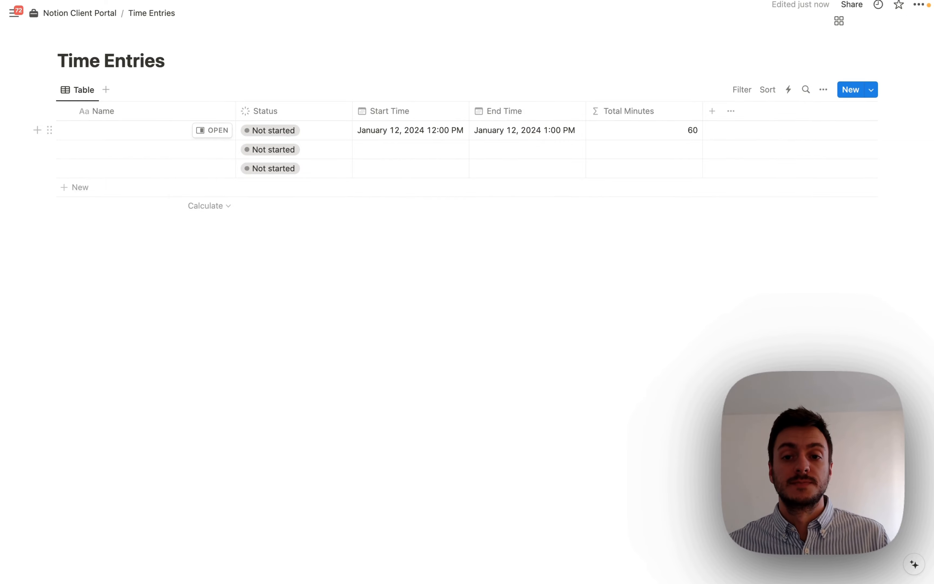
# - Add a Formula property named "Total Hours" to the Time Entries database
pyautogui.click(712, 111)
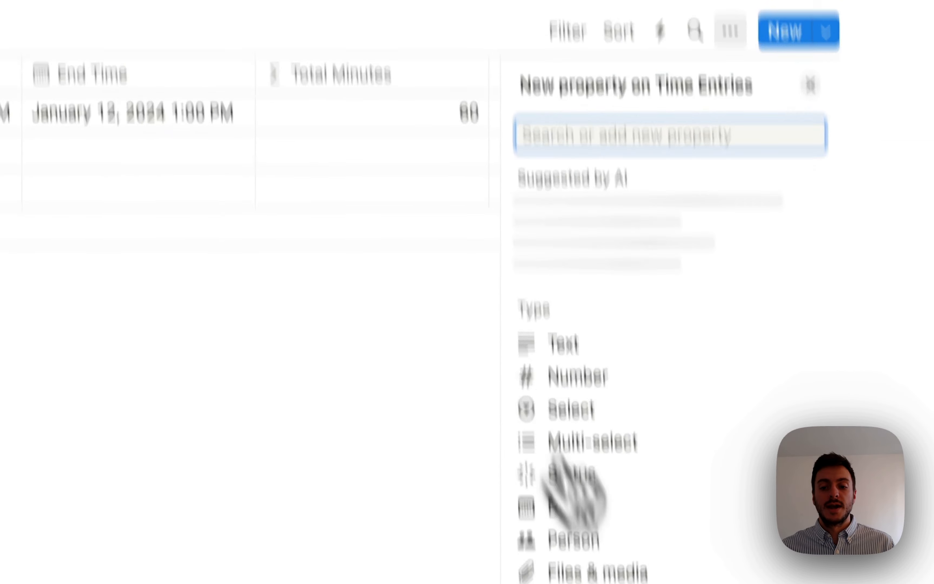
pyautogui.click(575, 477)
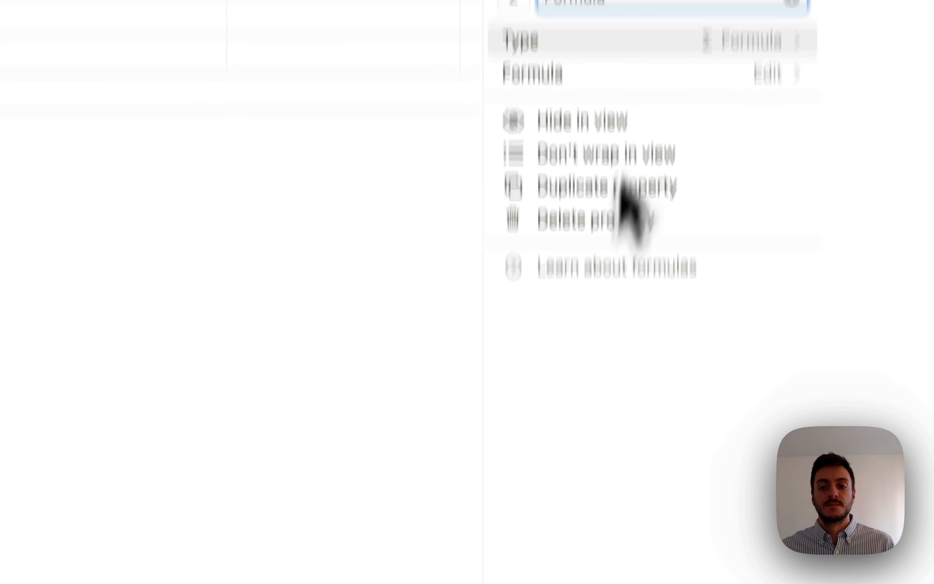
pyautogui.doubleClick(611, 229)
pyautogui.press('BackSpace')
pyautogui.write('Total Hours')
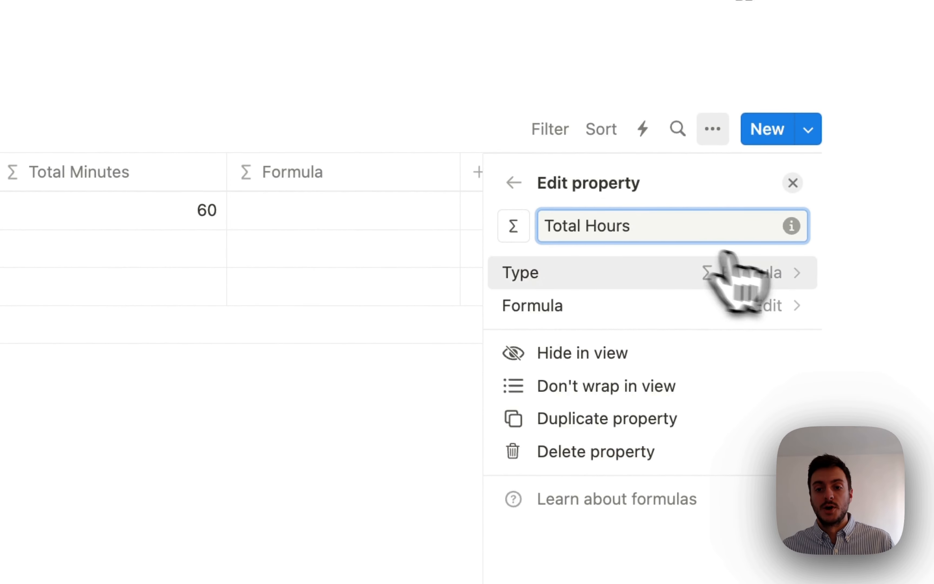
# - Give the Total Hours property the formula Total Minutes / 60 and save it
pyautogui.click(730, 307)
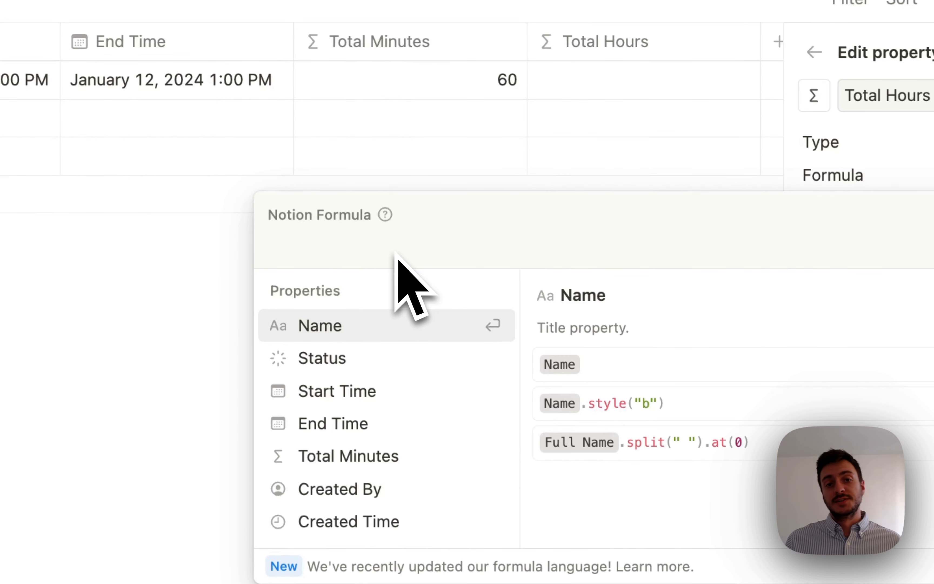
pyautogui.write('to')
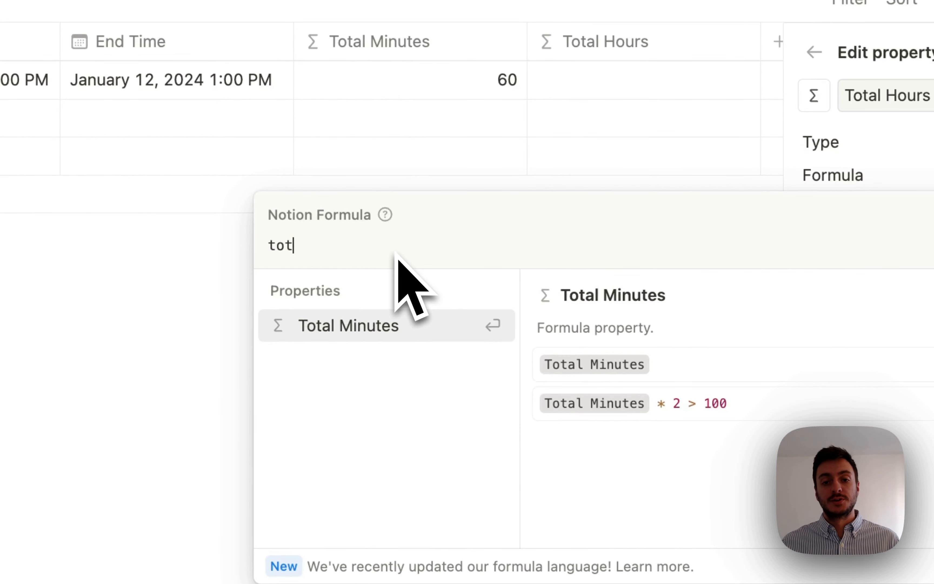
pyautogui.write('t')
pyautogui.click(398, 369)
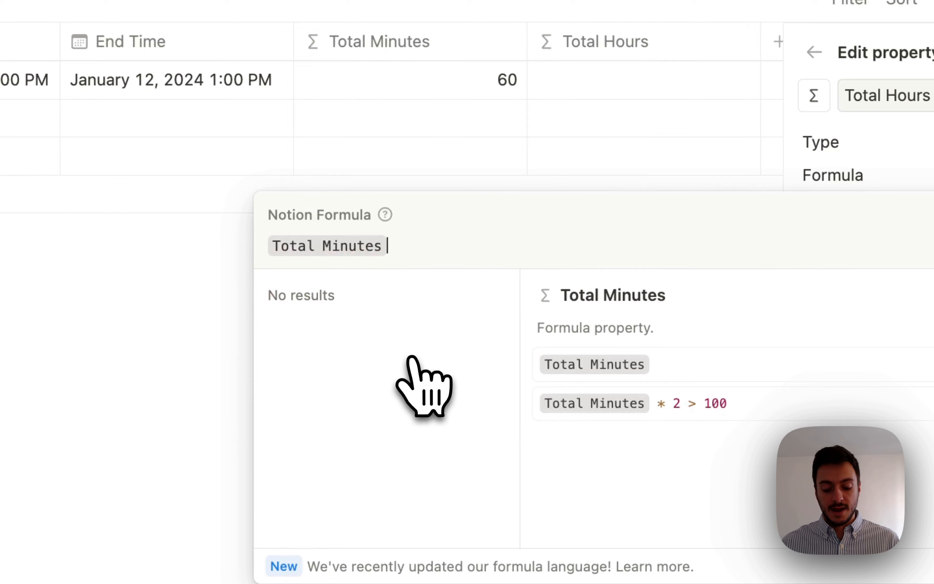
pyautogui.write('/ 60')
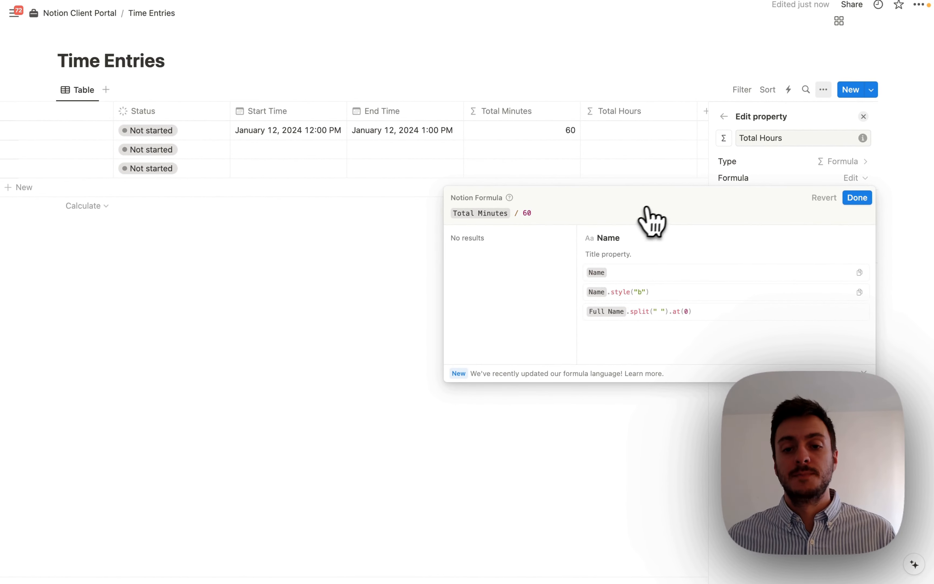
pyautogui.click(857, 198)
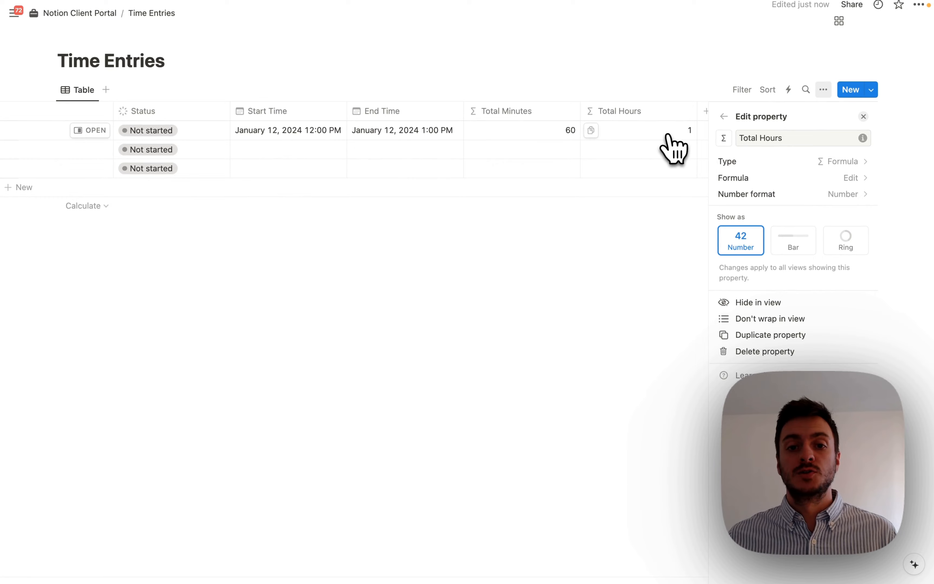
# - Set the first time entry's End Time to 1:30 PM on January 12, 2024
pyautogui.click(378, 131)
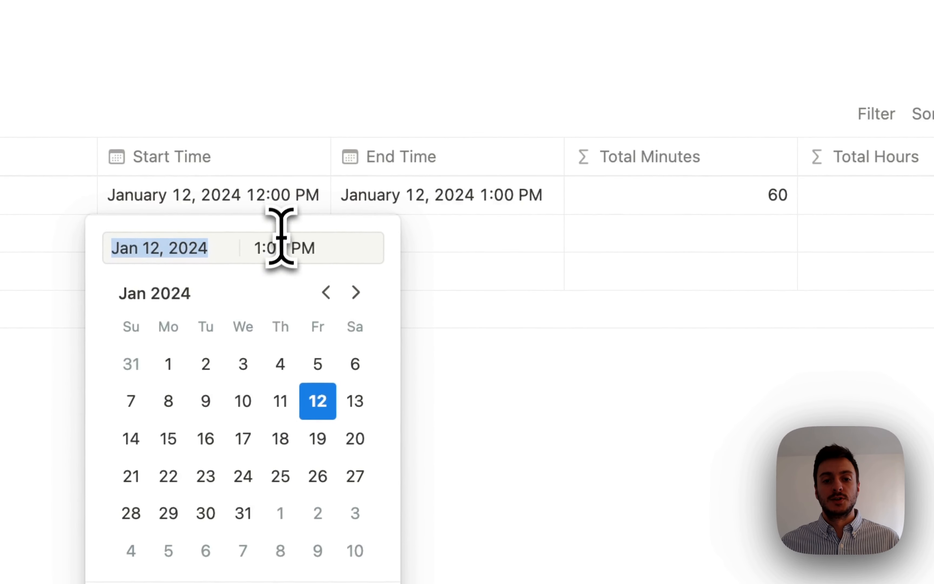
pyautogui.click(327, 159)
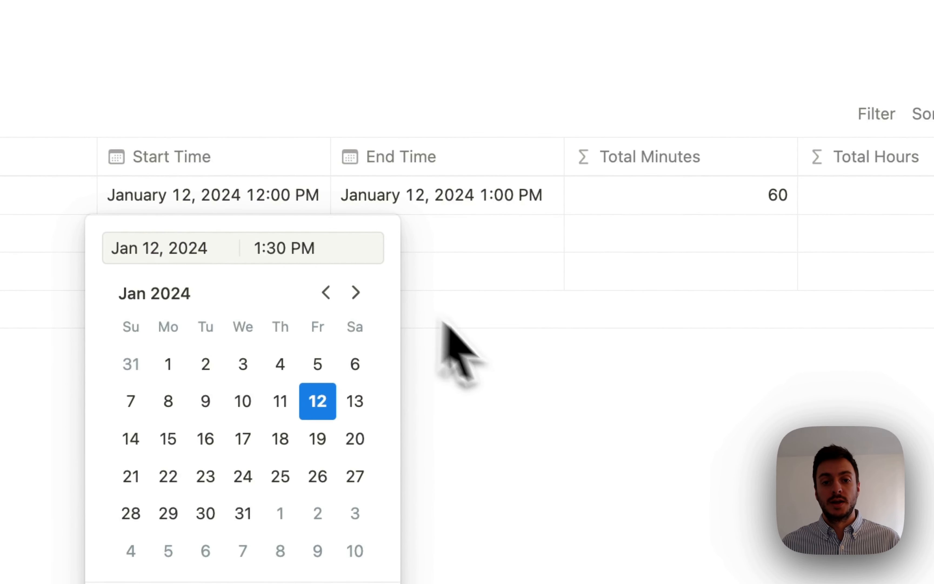
pyautogui.press('Return')
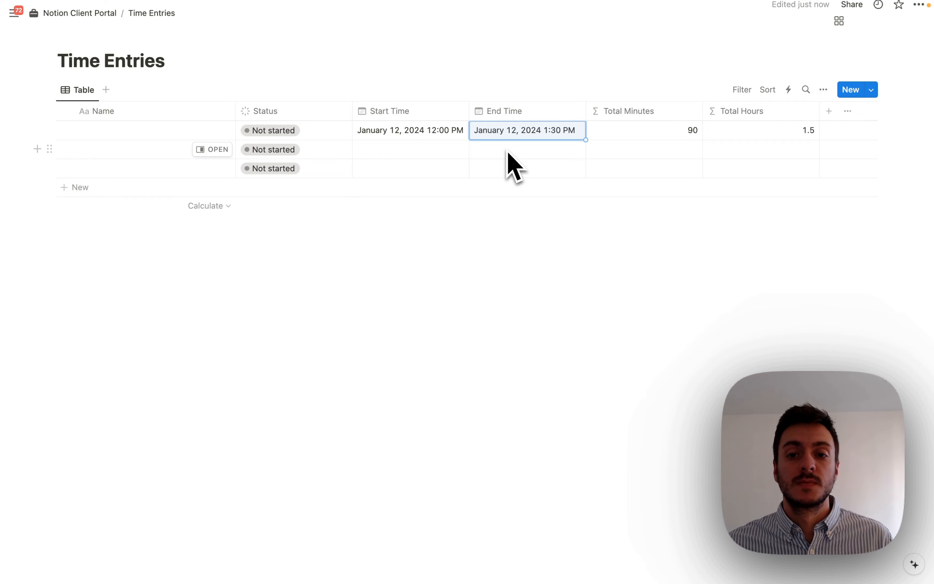
# - Add a Formula property named "Billable Amount" to the Time Entries database
pyautogui.click(830, 112)
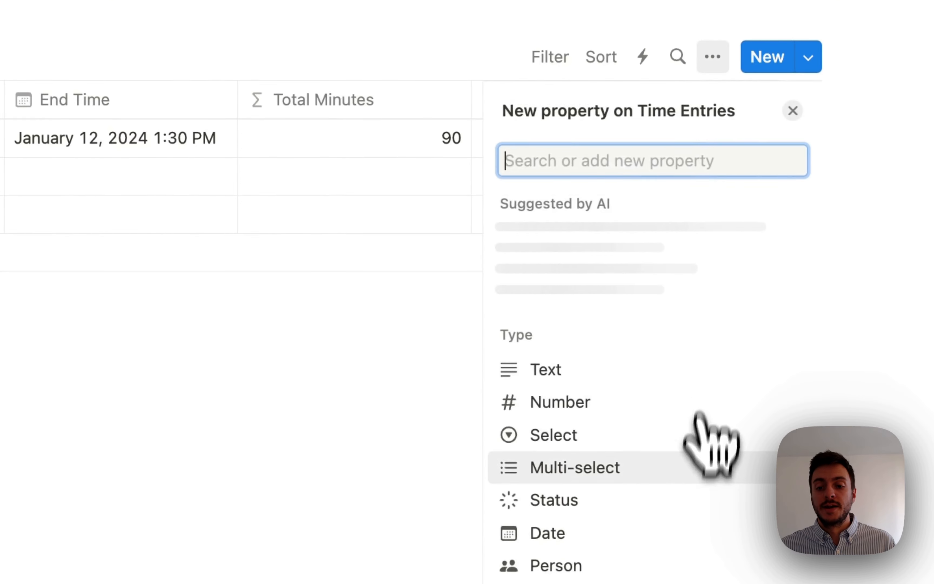
pyautogui.click(656, 550)
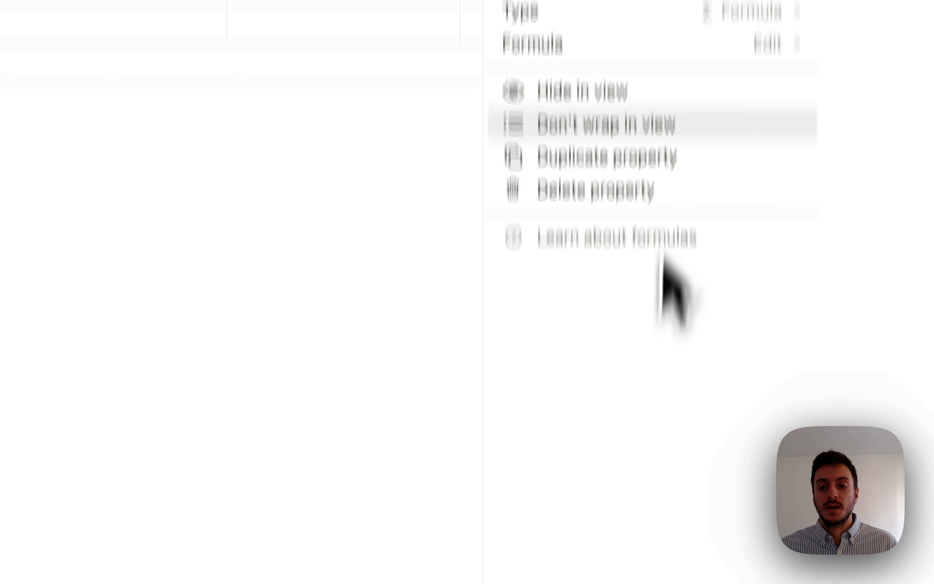
pyautogui.doubleClick(632, 188)
pyautogui.press('BackSpace')
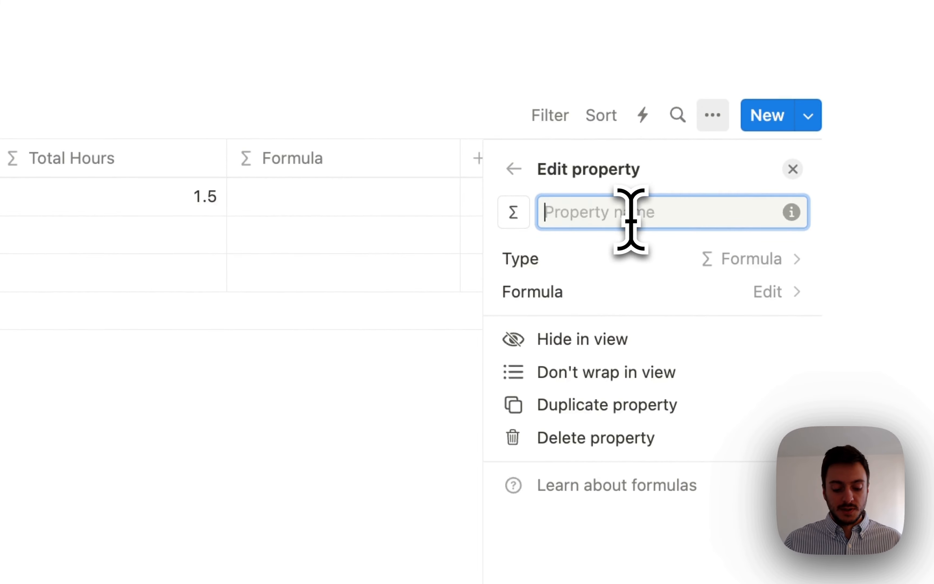
pyautogui.write('Billable Amount')
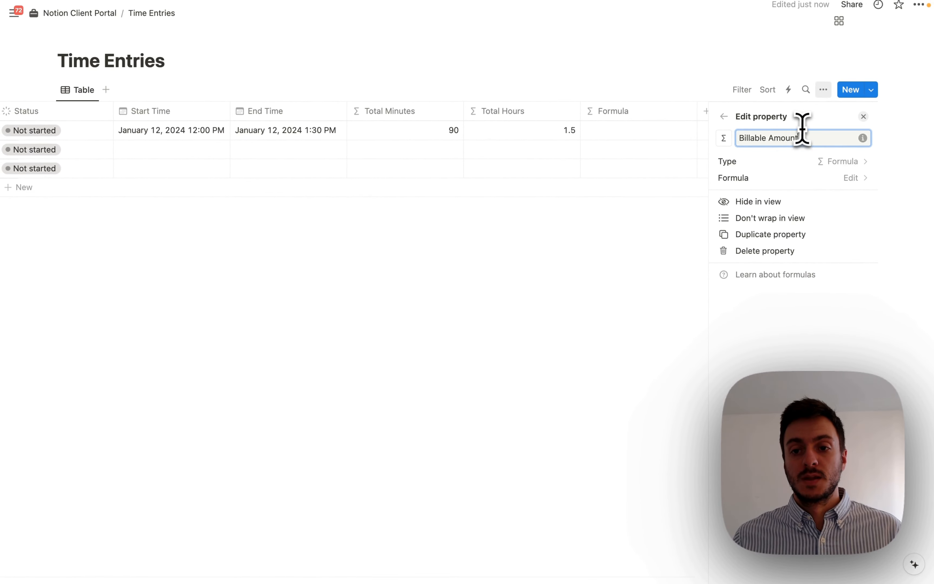
# - Give Billable Amount a formula that multiplies Total Hours by 125 and save it
pyautogui.click(822, 178)
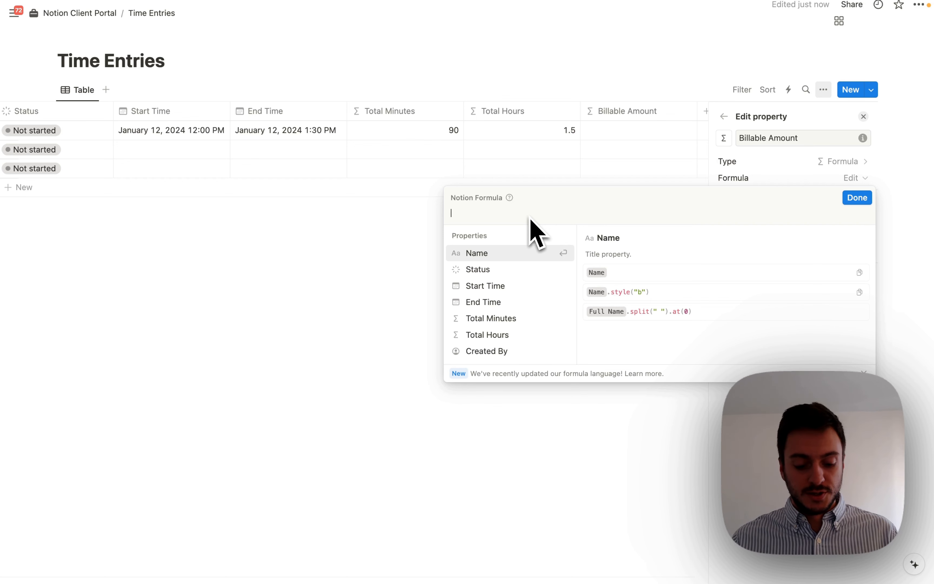
pyautogui.write('total')
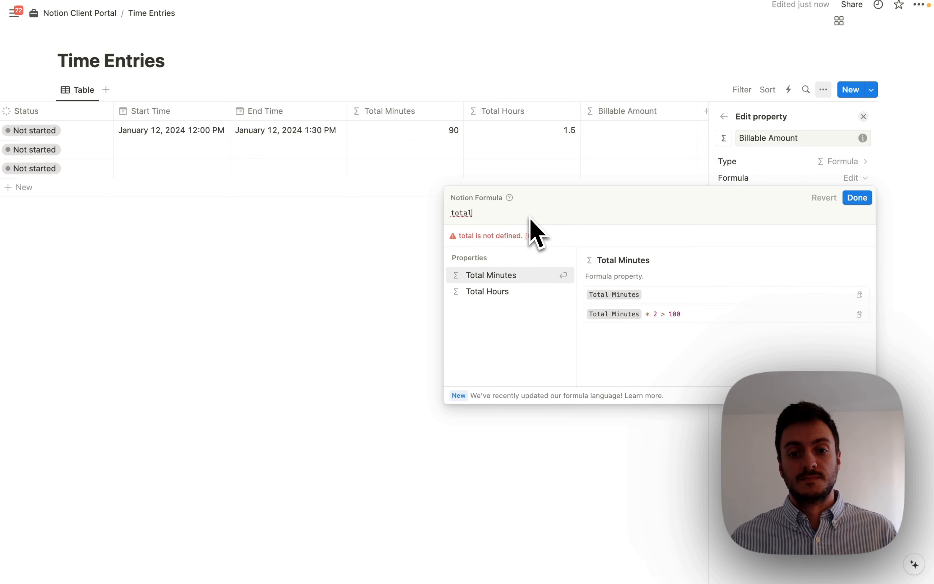
pyautogui.press('Down')
pyautogui.press('Return')
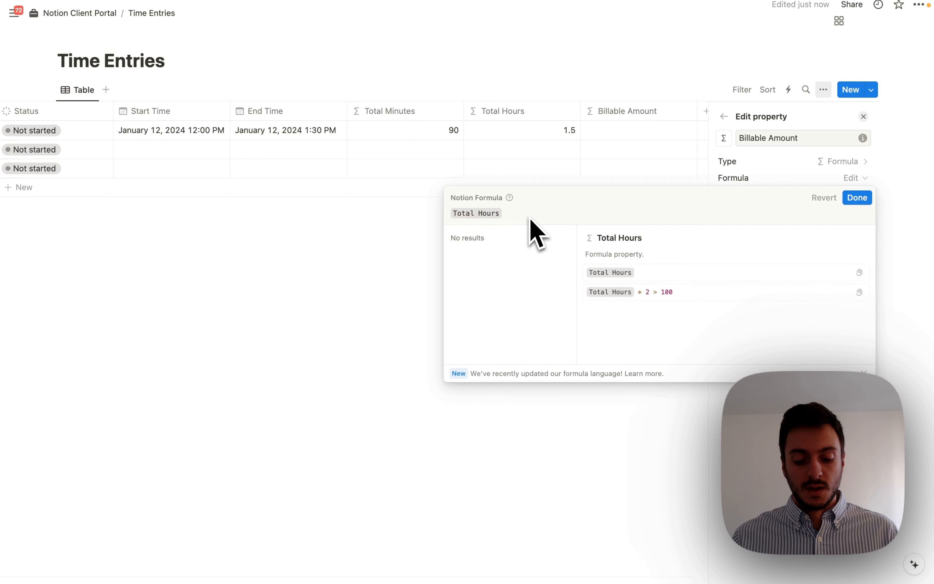
pyautogui.write('*')
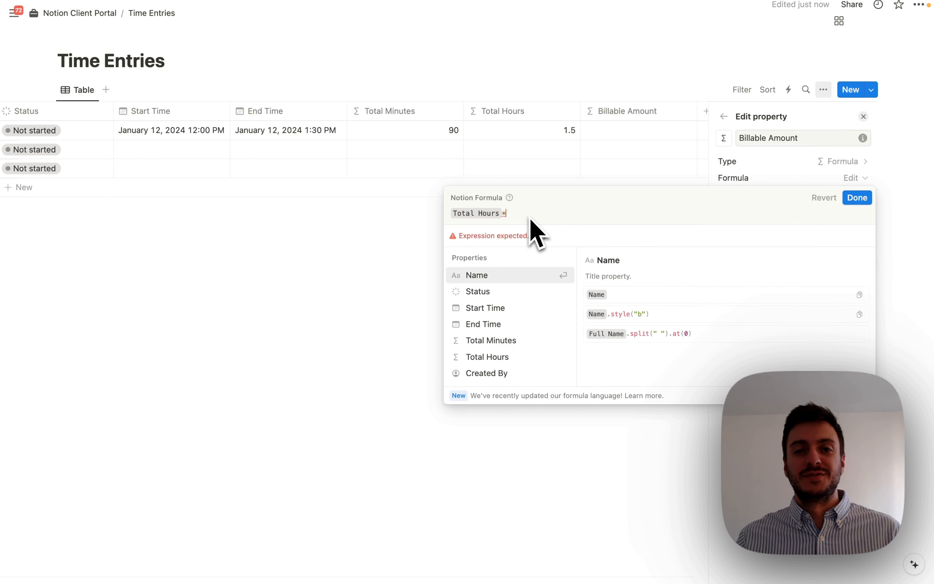
pyautogui.write('125')
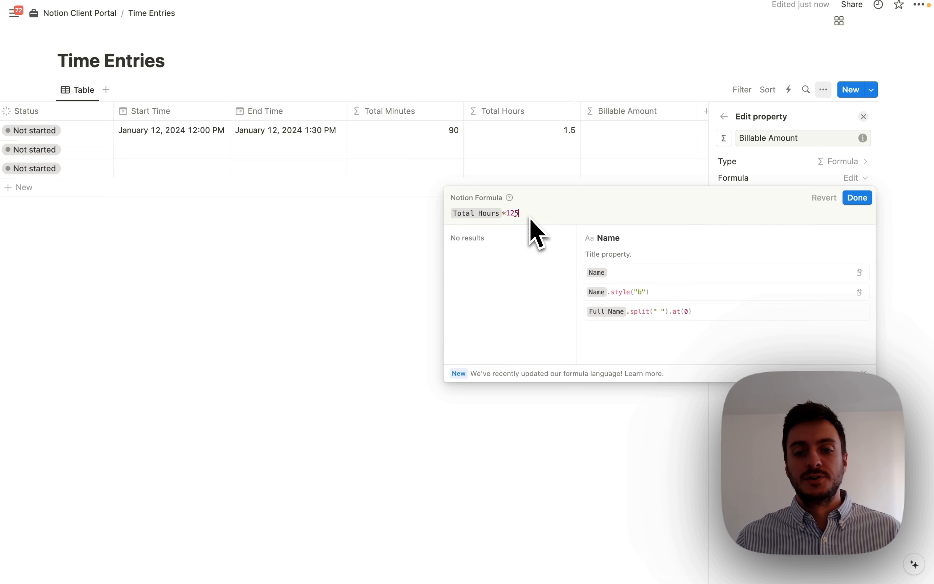
pyautogui.click(860, 195)
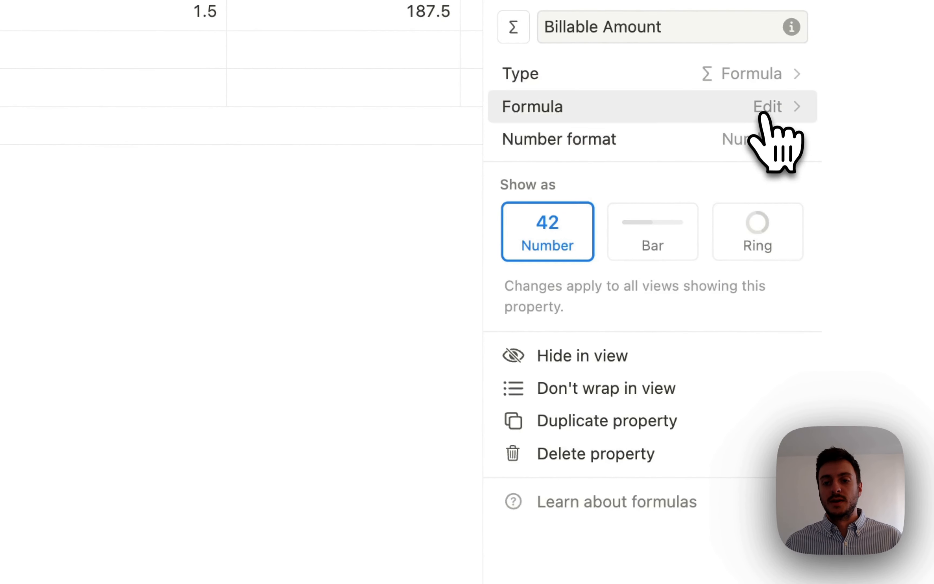
# - Set the number format of Billable Amount to US Dollar and close the property settings
pyautogui.click(753, 139)
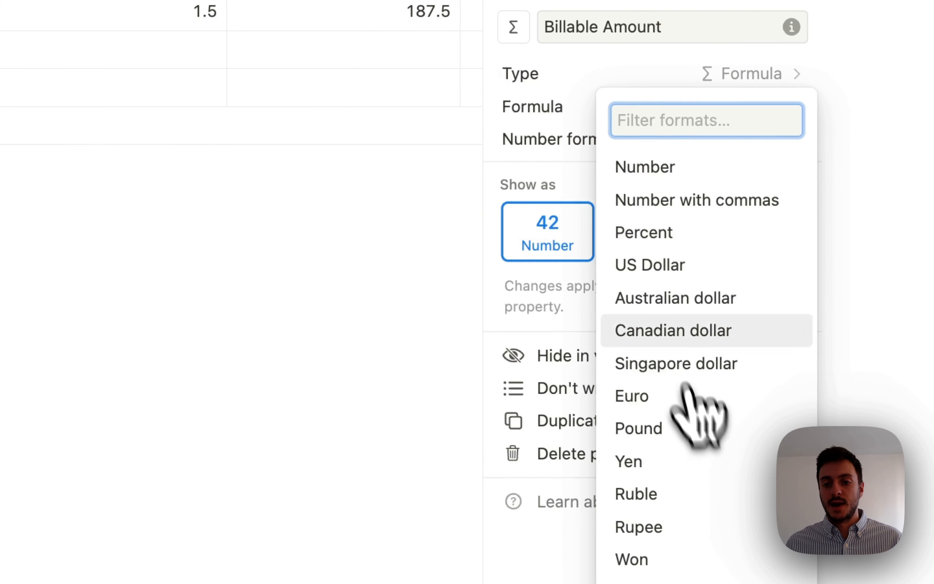
pyautogui.click(660, 265)
pyautogui.click(258, 370)
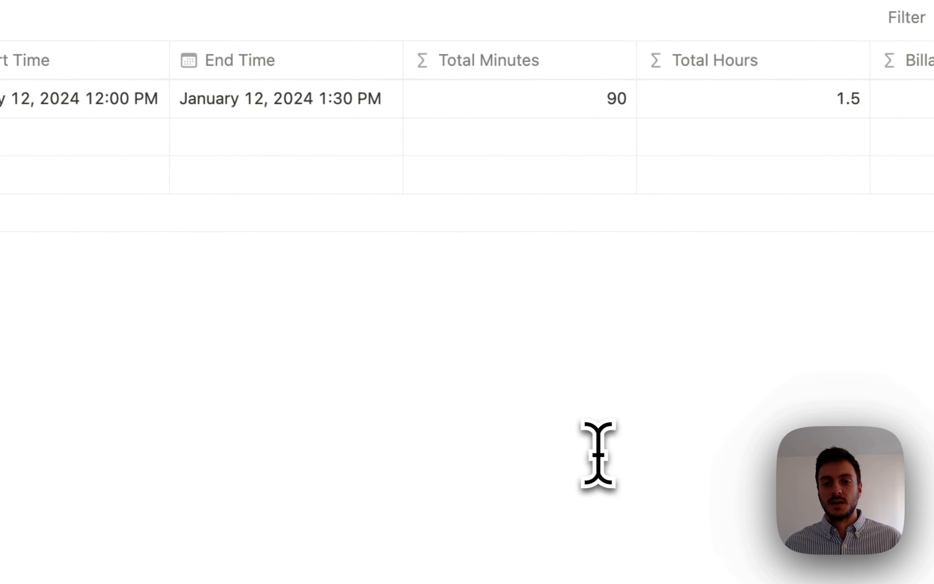
# - Set the first entry's End Time to 1:00 PM and the other two entries to 2:00–3:00 PM and 4:00–5:00 PM on January 12, 2024
pyautogui.click(458, 205)
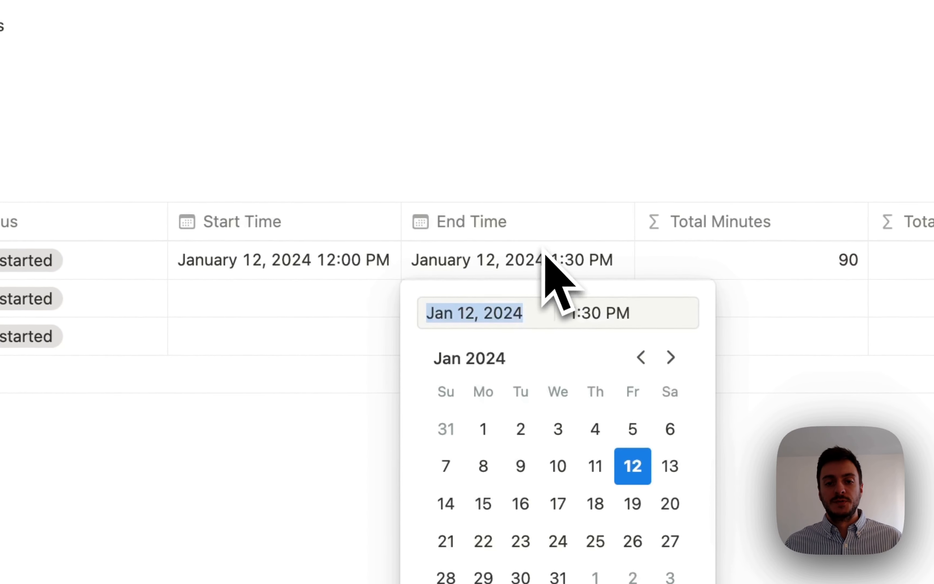
pyautogui.click(527, 259)
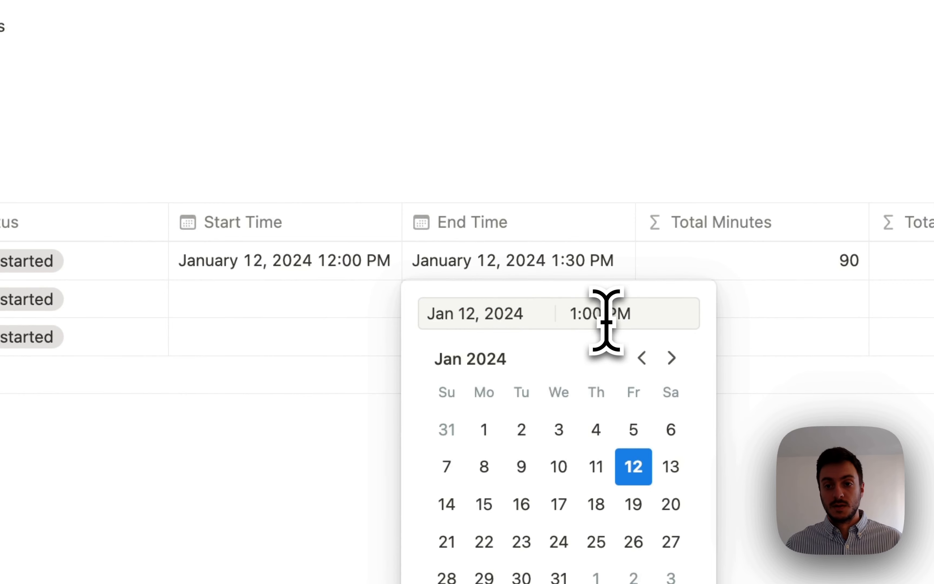
pyautogui.press('Escape')
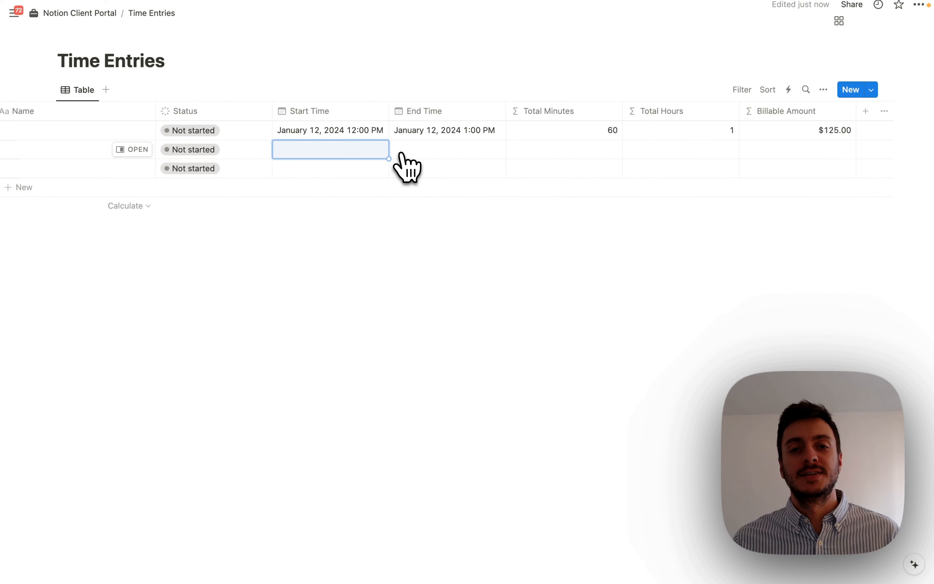
pyautogui.write('January 12, 2024 2:00 PM\tJanuary 12, 2024 3:00 PM January 12, 2024 4:00 PM\tJanuary 12, 2024 5:00 PM')
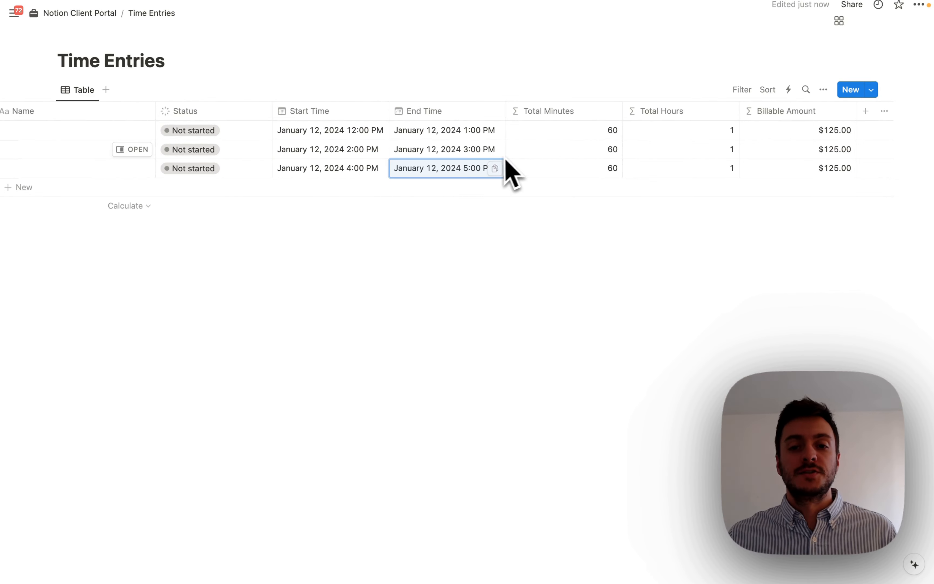
# - Add a Sum calculation beneath the Billable Amount column
pyautogui.hscroll(2, 828, 206)
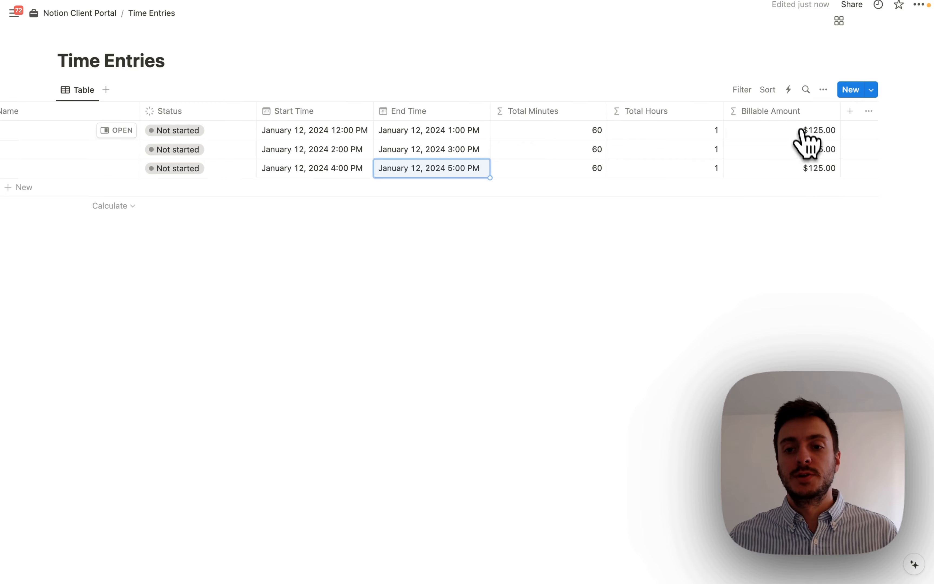
pyautogui.click(803, 208)
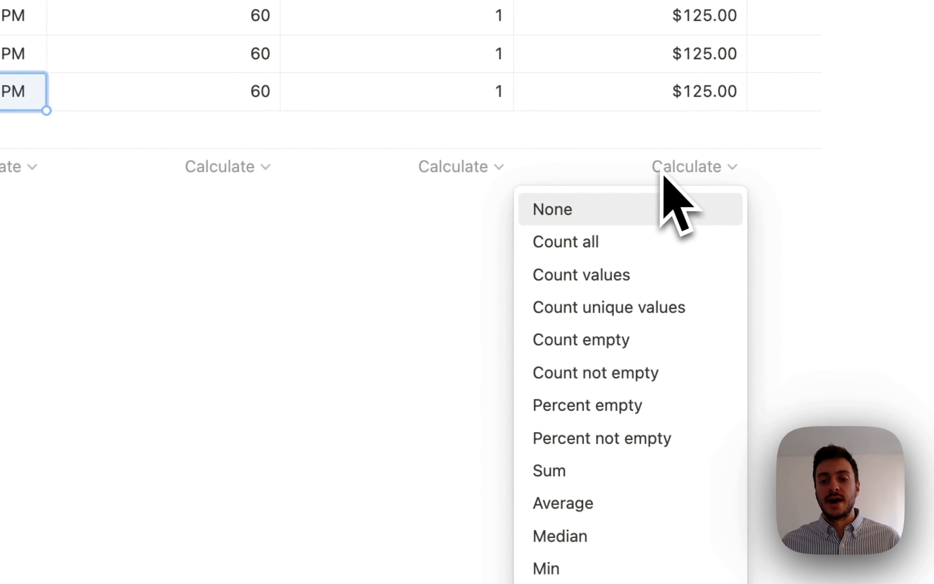
pyautogui.click(574, 476)
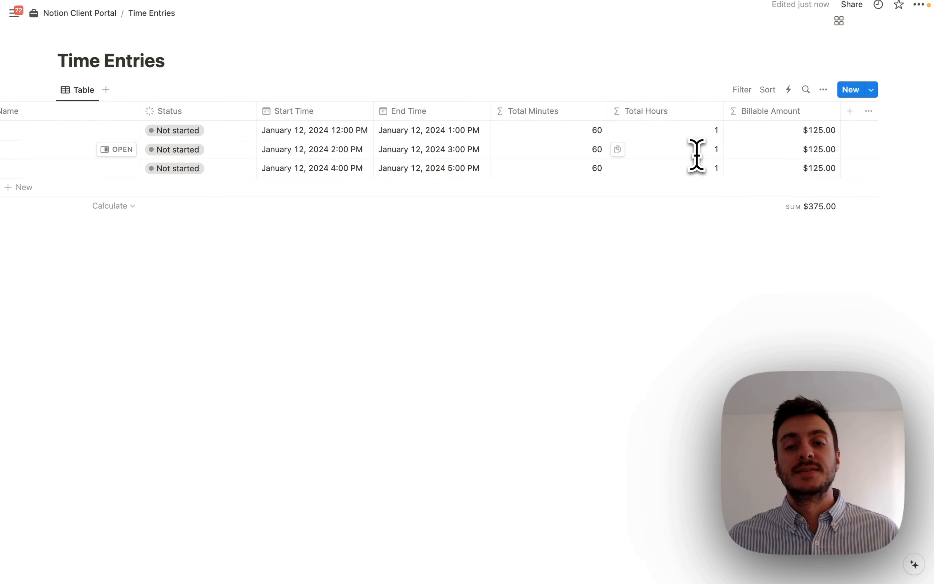
# - Add a two-way relation named "Tasks" to the Notion Client Portal's Tasks database, shown on Tasks as Time Entries
pyautogui.click(851, 111)
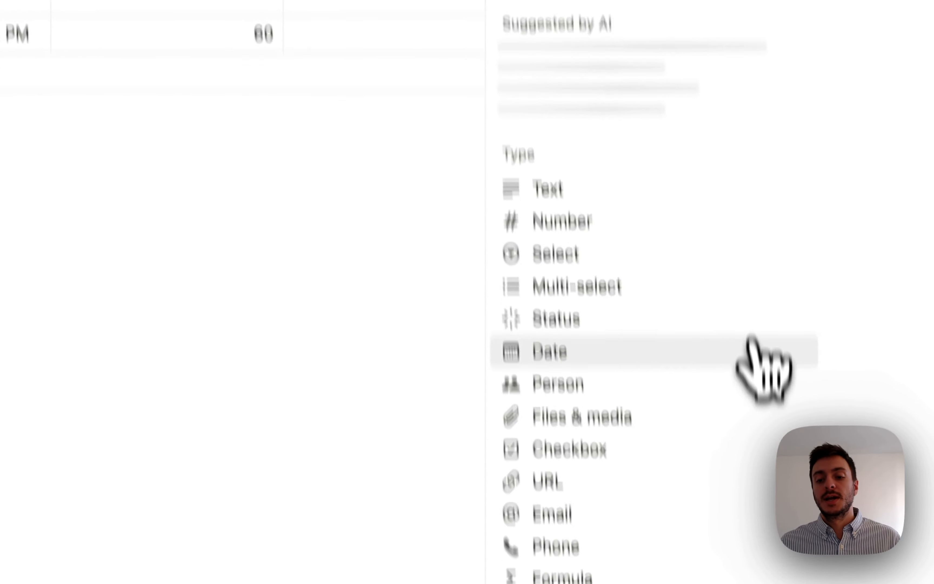
pyautogui.click(607, 496)
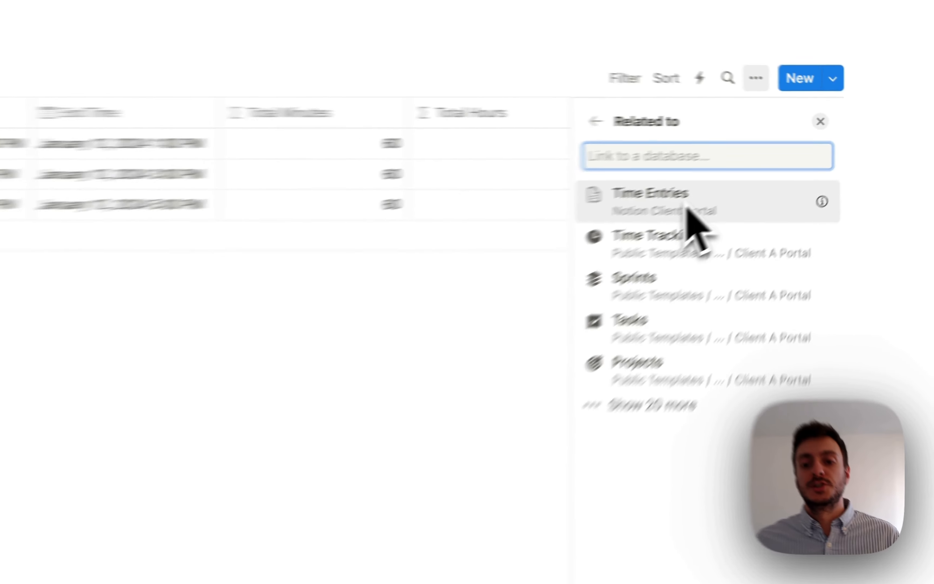
pyautogui.write('task')
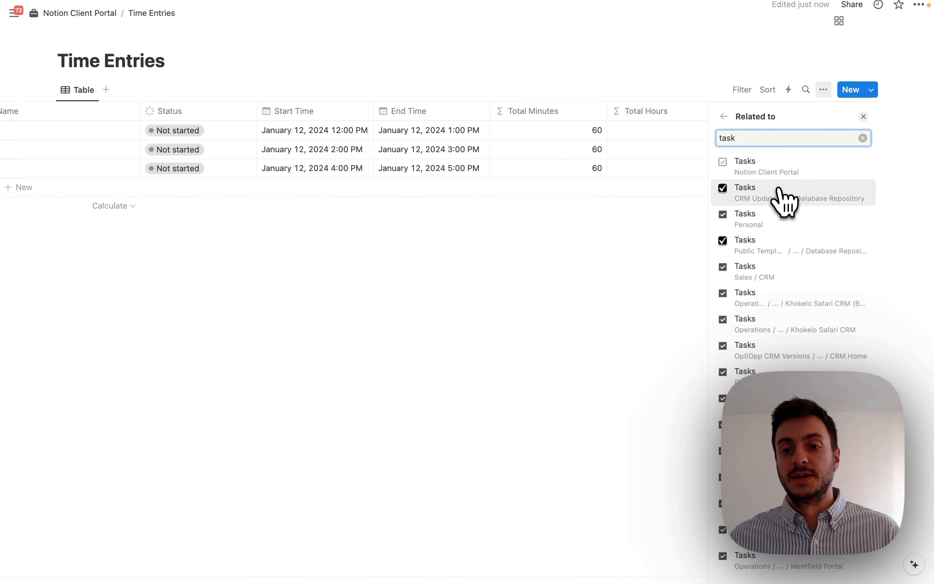
pyautogui.click(753, 166)
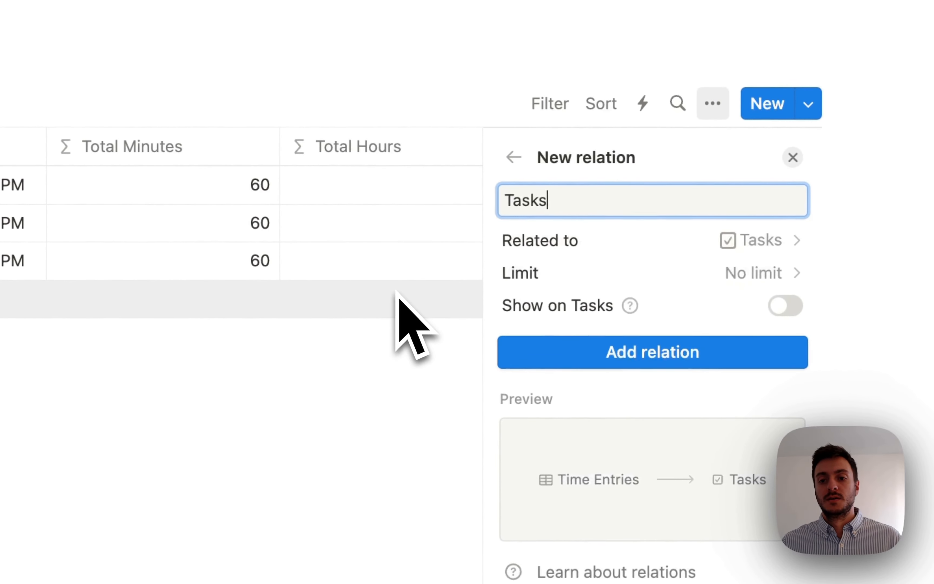
pyautogui.click(792, 308)
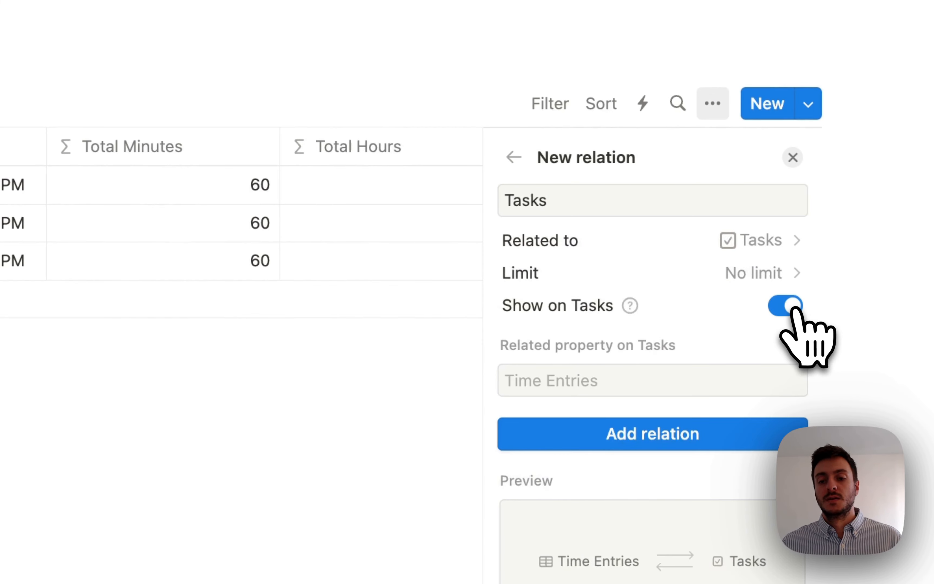
pyautogui.click(644, 433)
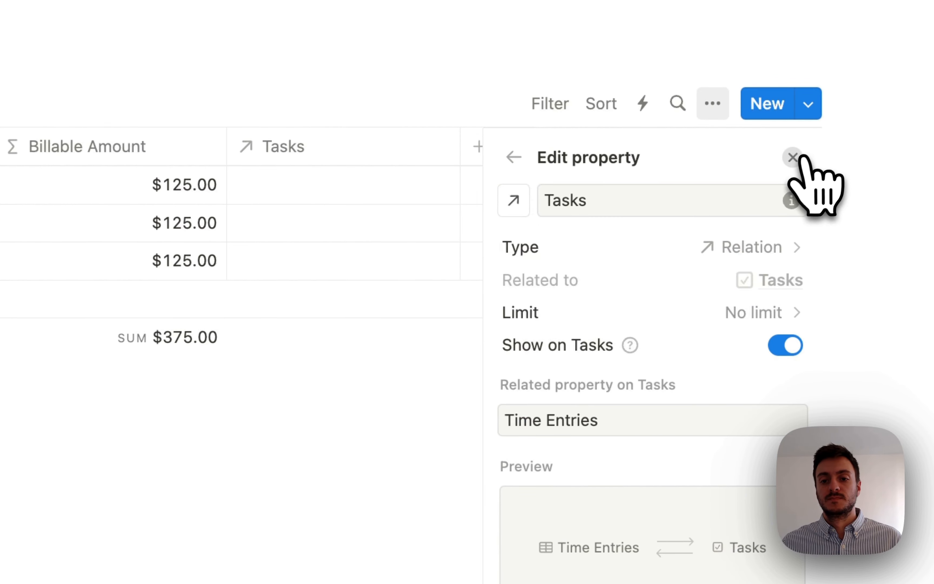
pyautogui.click(793, 157)
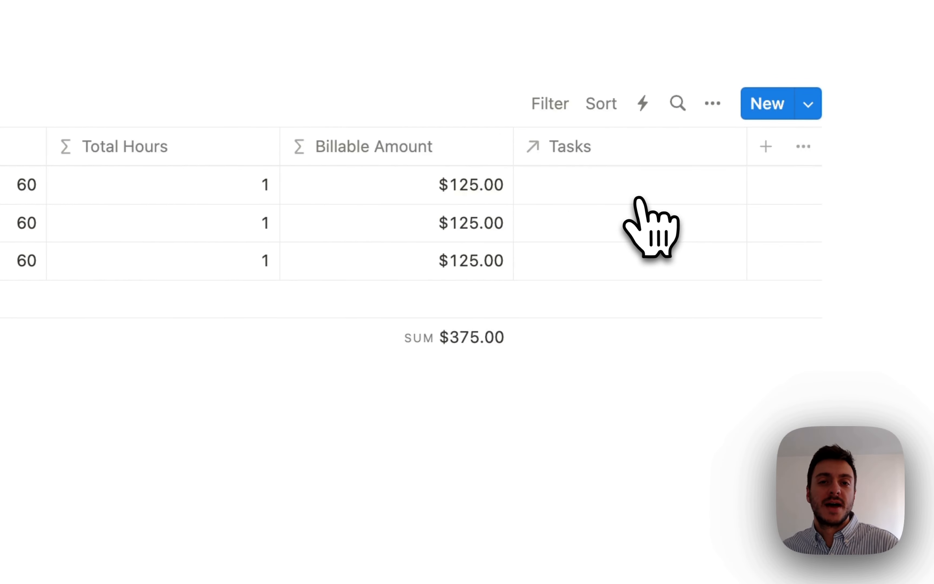
# - Link the first time entry to the task "Write project proposal"
pyautogui.click(617, 191)
pyautogui.click(867, 253)
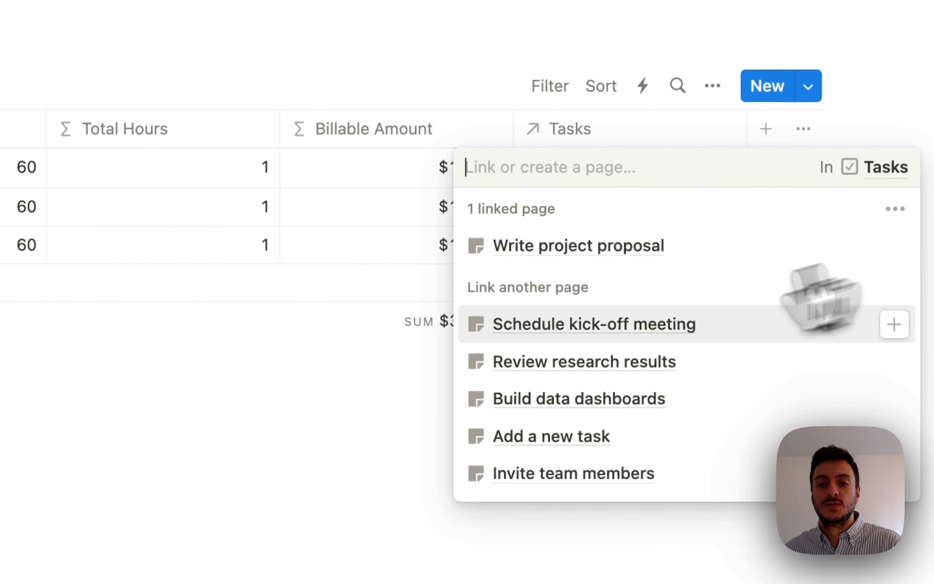
# - Link the second time entry to the task "Schedule kick-off meeting" and the third to "Build data dashboards"
pyautogui.press('Escape')
pyautogui.click(672, 203)
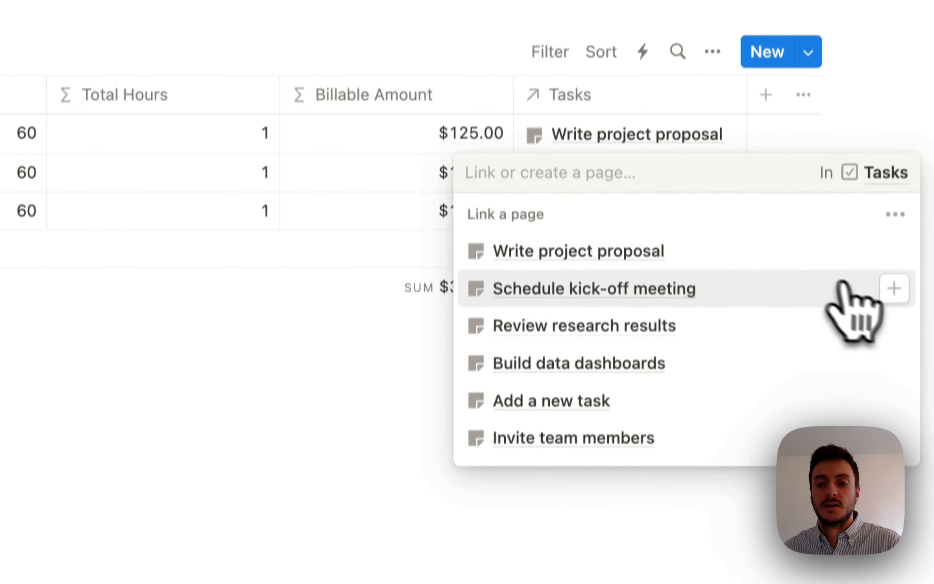
pyautogui.click(888, 288)
pyautogui.press('Escape')
pyautogui.click(639, 265)
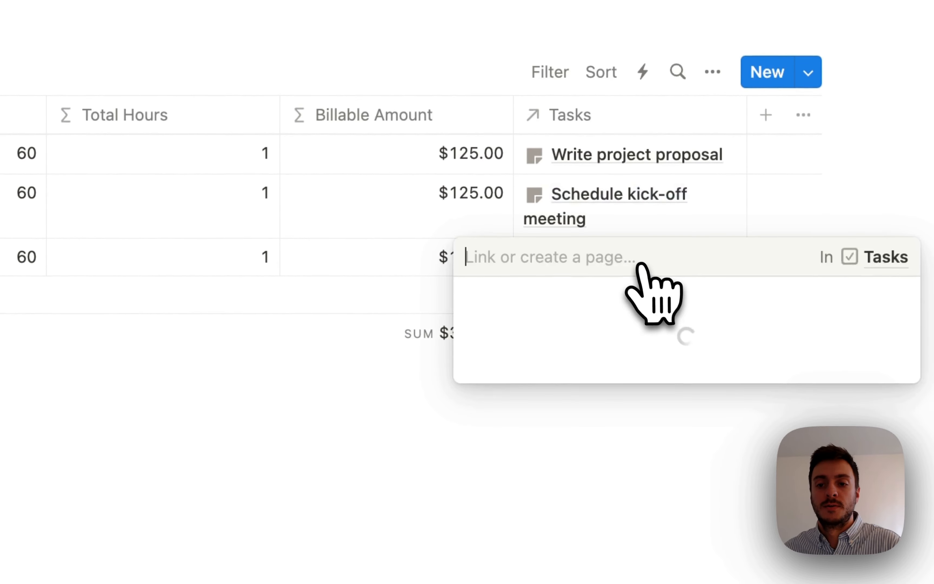
pyautogui.click(896, 357)
pyautogui.press('Escape')
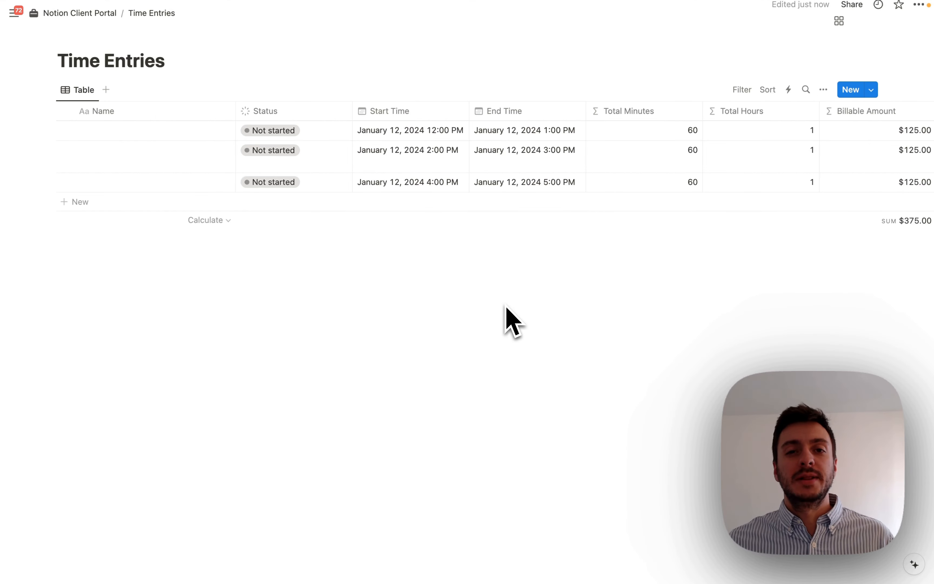
# - Create a new template in the Time Entries database and title it "Time Entry"
pyautogui.click(871, 90)
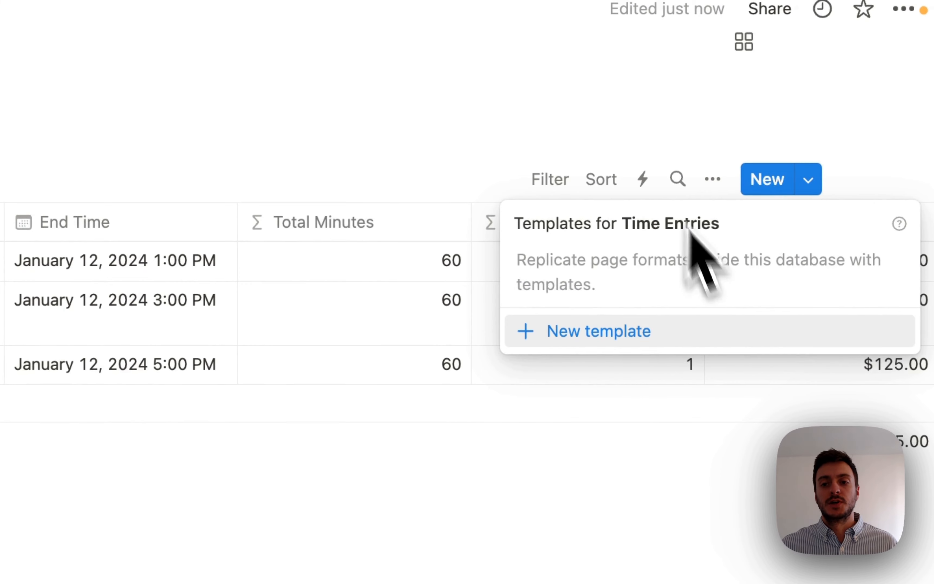
pyautogui.click(574, 125)
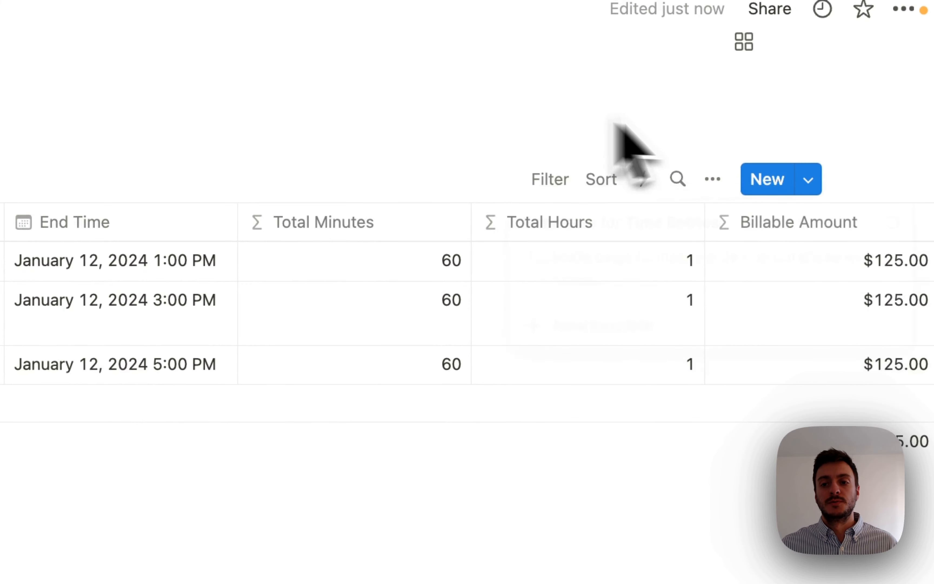
pyautogui.click(815, 181)
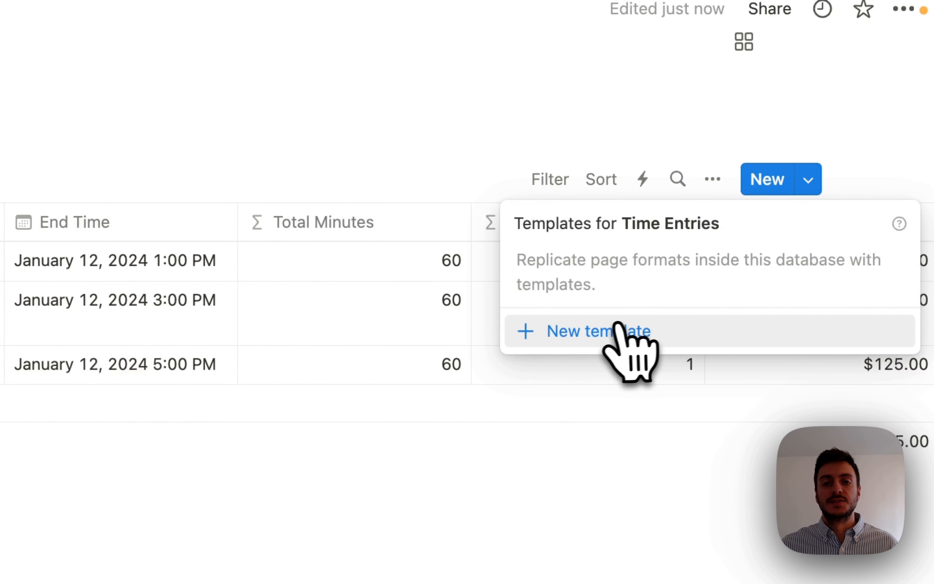
pyautogui.click(612, 329)
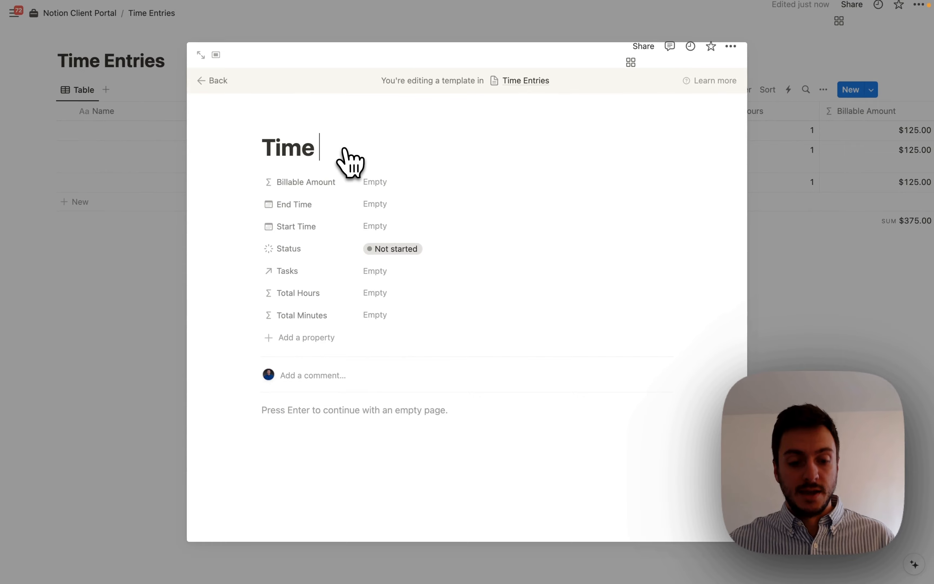
pyautogui.write('Time Entry')
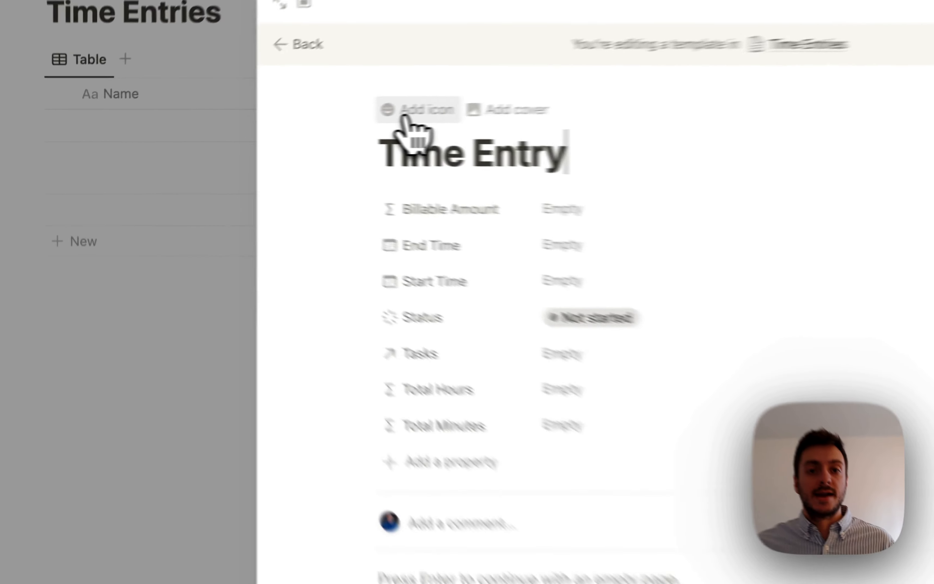
# - Give the Time Entry template the solid clock icon, found by filtering the icons for "clock"
pyautogui.click(279, 122)
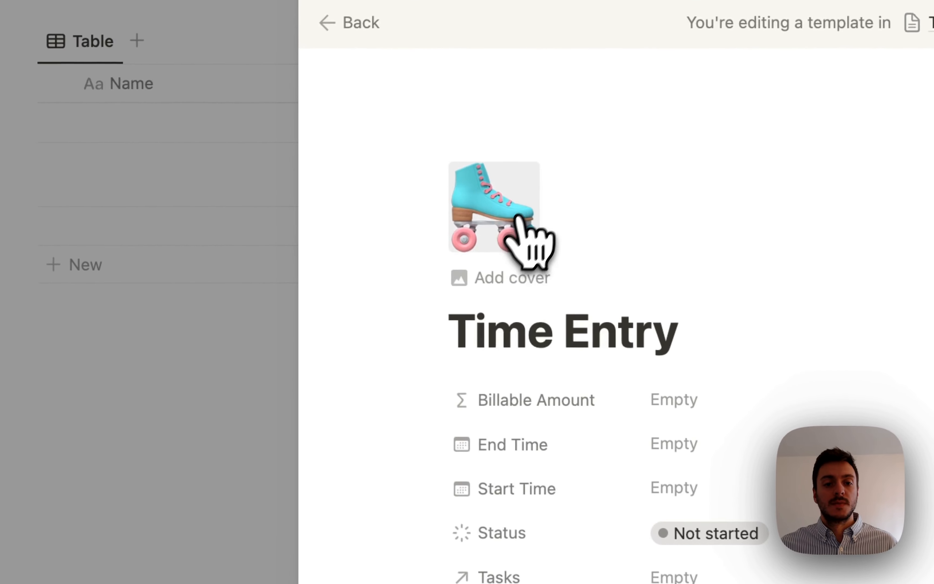
pyautogui.click(287, 176)
pyautogui.click(381, 286)
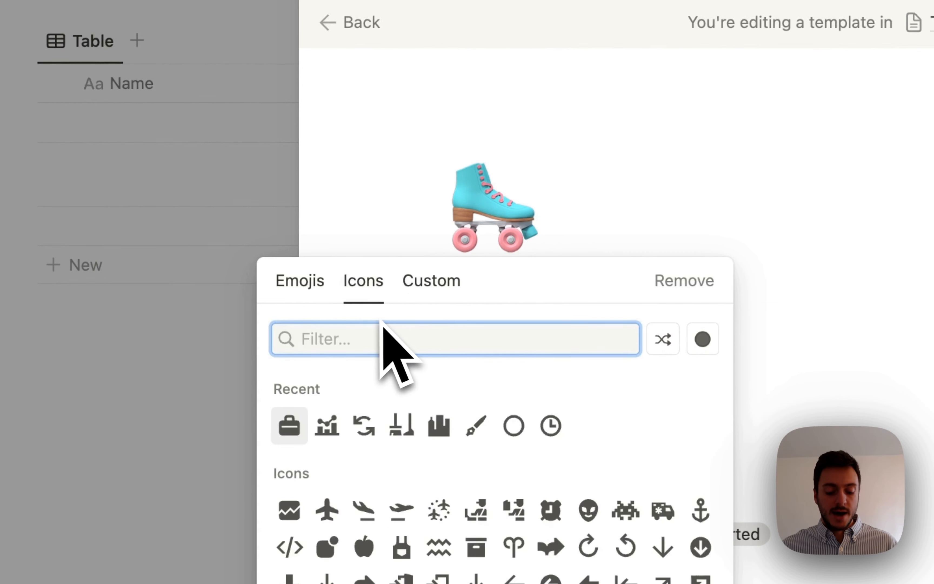
pyautogui.write('clock')
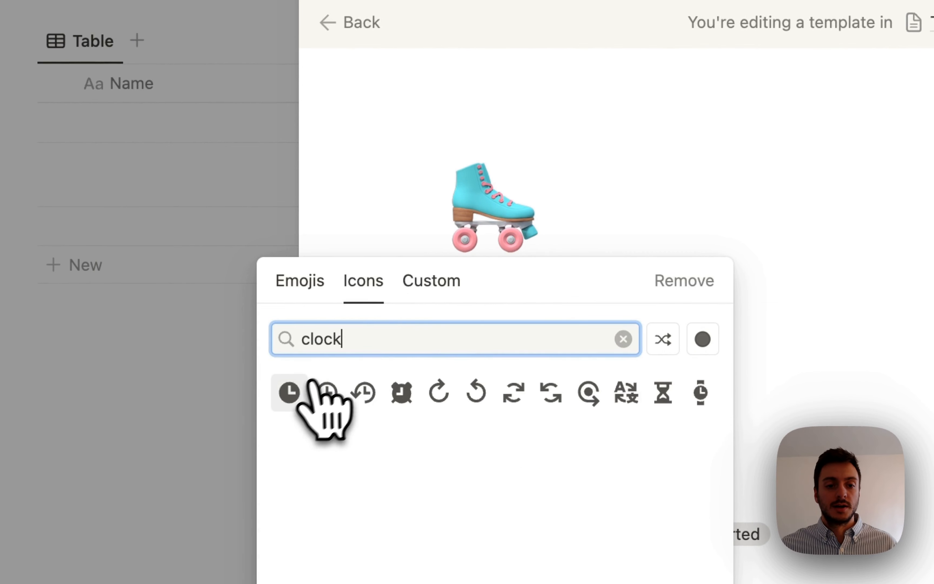
pyautogui.click(290, 392)
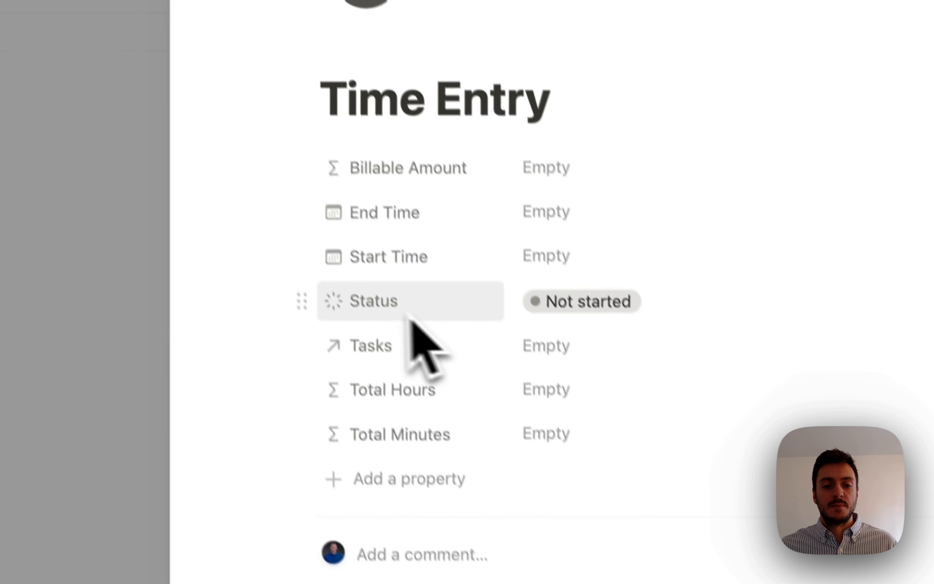
# - Reorder the template's properties to Status, Start Time, End Time, Total Hours, Total Minutes, Billable Amount, Tasks
pyautogui.moveTo(288, 270); pyautogui.dragTo(288, 143)
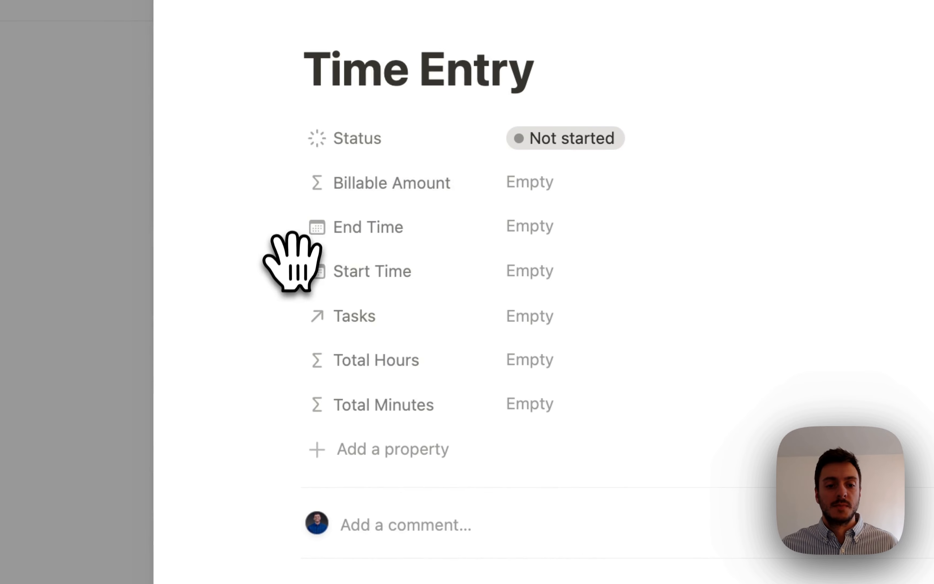
pyautogui.moveTo(292, 262); pyautogui.dragTo(316, 208)
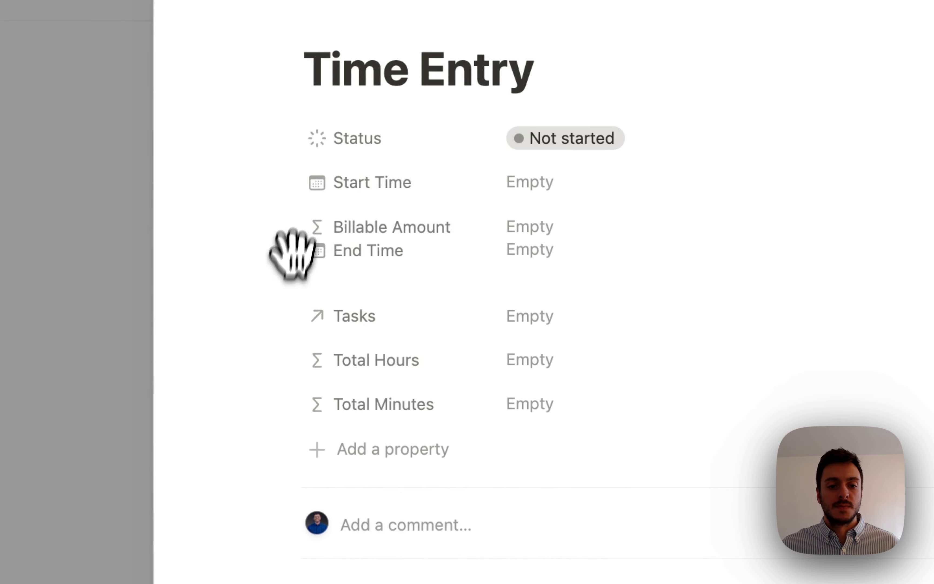
pyautogui.moveTo(292, 253); pyautogui.dragTo(308, 195)
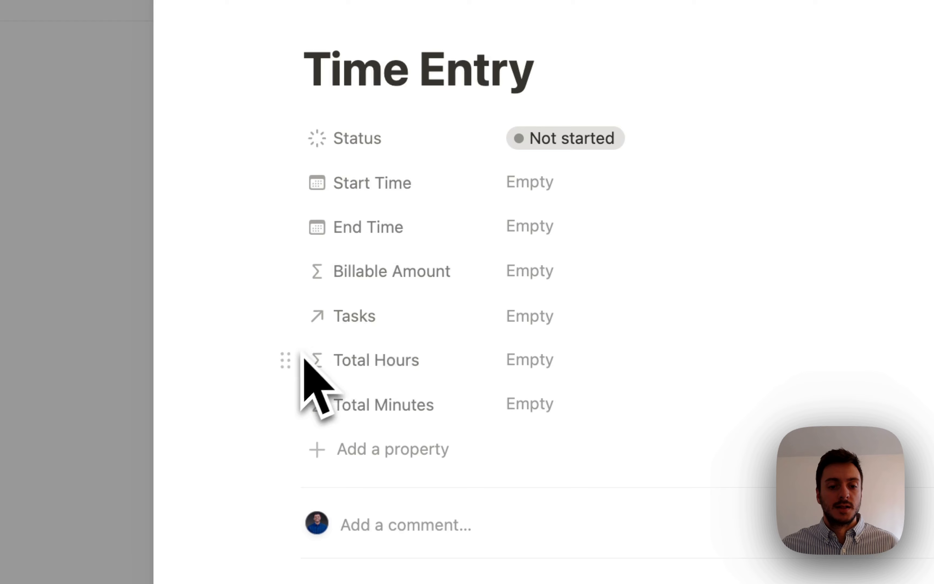
pyautogui.moveTo(290, 349); pyautogui.dragTo(303, 290)
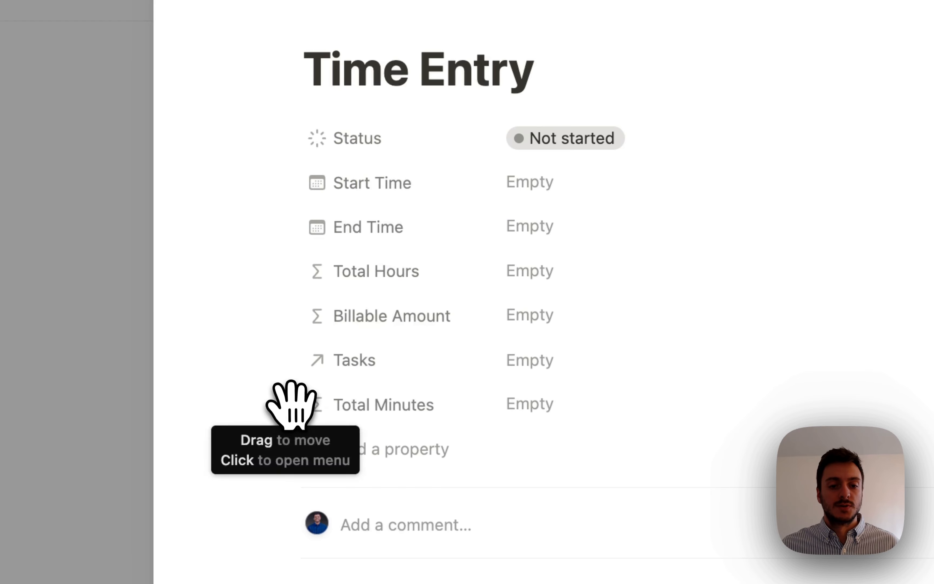
pyautogui.moveTo(292, 404); pyautogui.dragTo(299, 329)
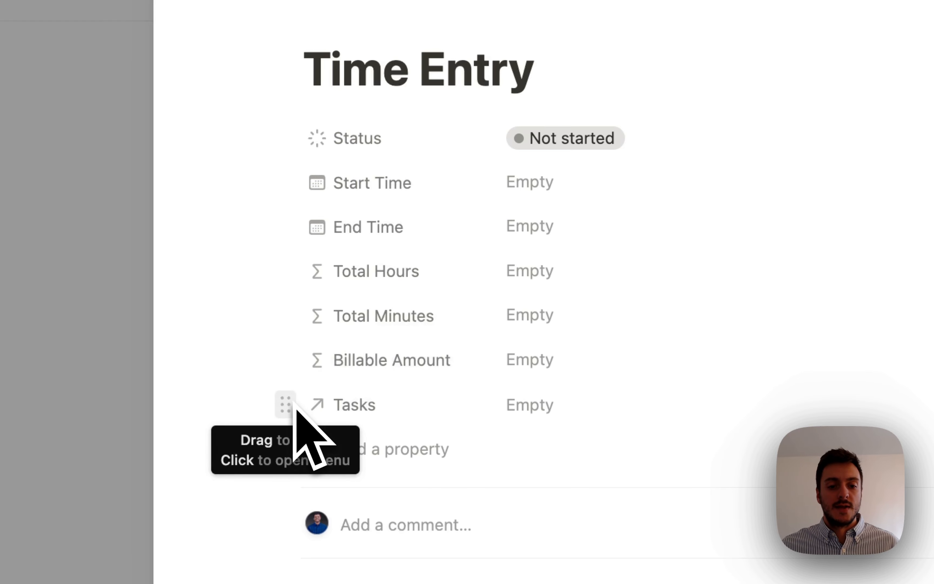
# - Show the template's Tasks relation as a page section
pyautogui.scroll(-3, 292, 417)
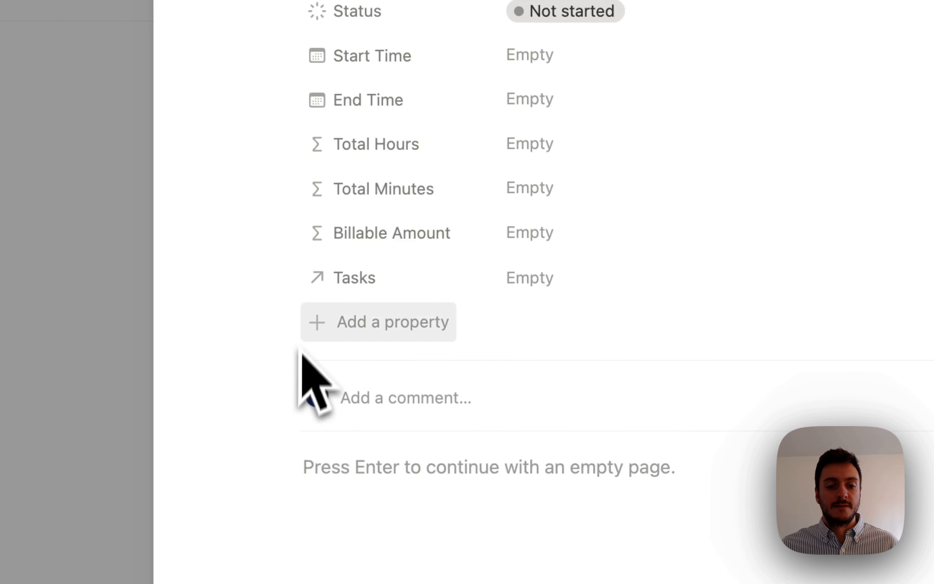
pyautogui.click(286, 275)
pyautogui.moveTo(396, 334)
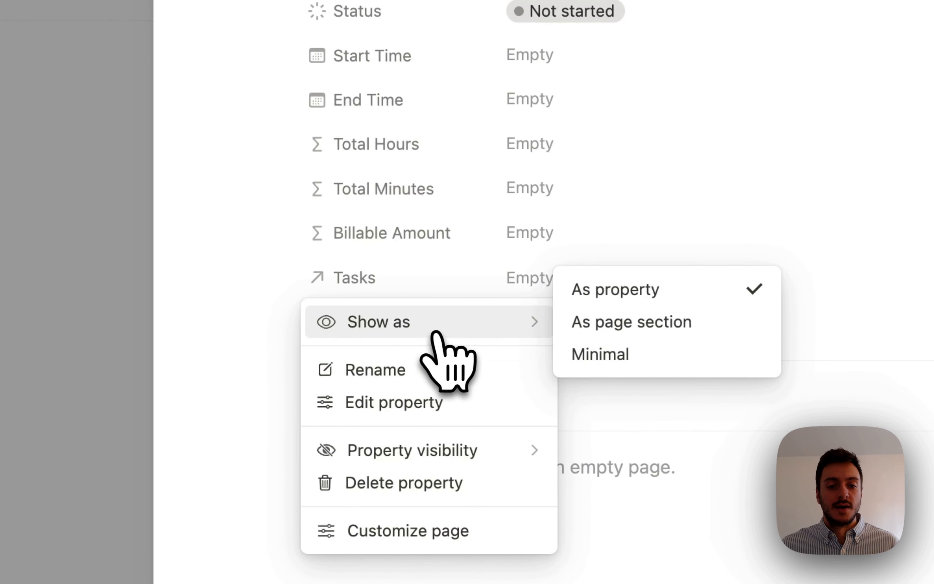
pyautogui.click(649, 326)
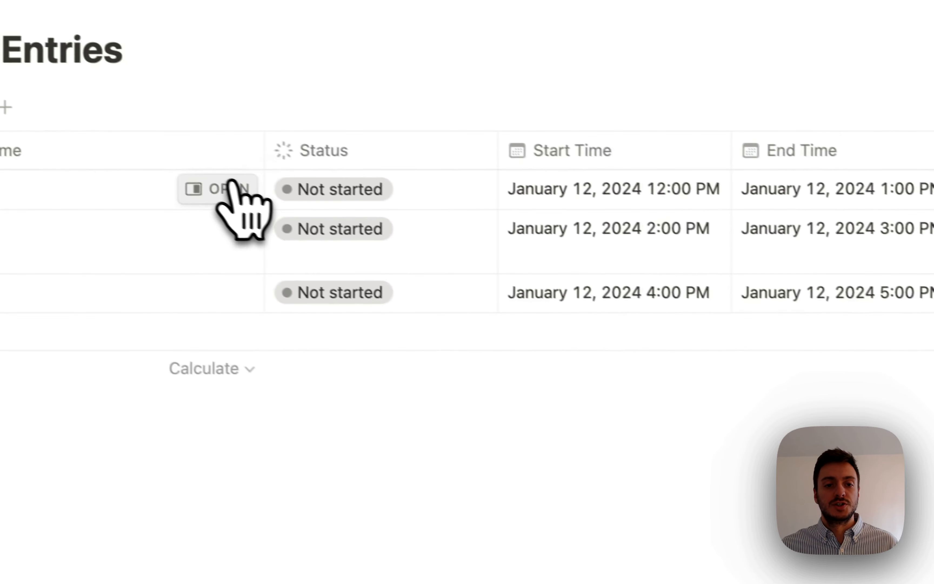
# - Apply the Time Entry template to each of the three existing time entries
pyautogui.click(44, 120)
pyautogui.click(700, 359)
pyautogui.click(328, 406)
pyautogui.click(247, 241)
pyautogui.click(700, 360)
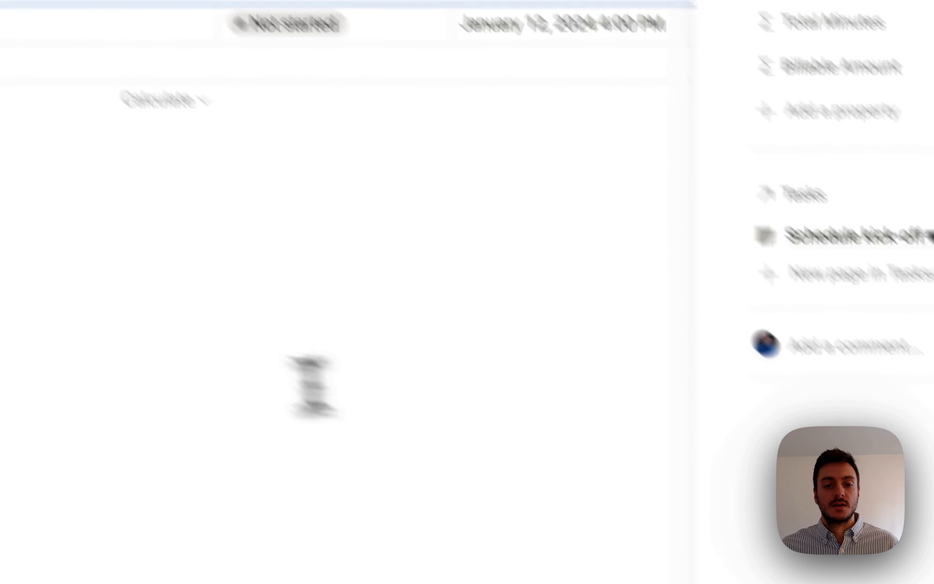
pyautogui.click(313, 388)
pyautogui.click(175, 27)
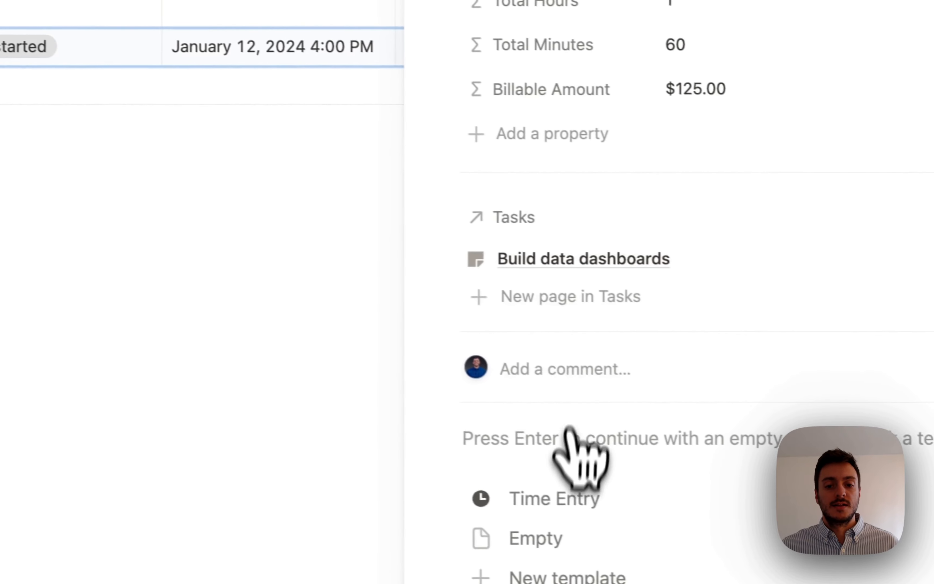
pyautogui.click(554, 498)
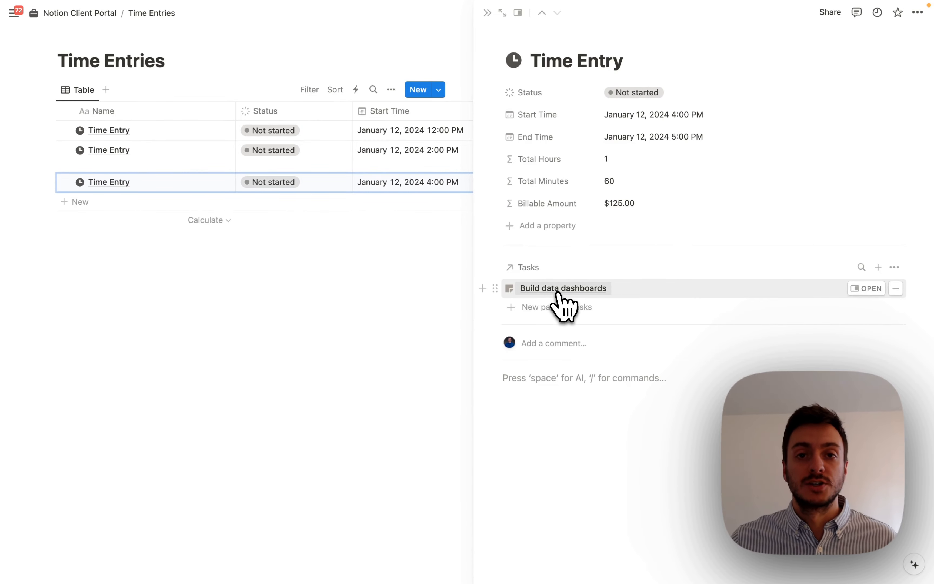
# - Go to the Notion Client Portal's Tasks database and open its default Task template for editing
pyautogui.click(487, 16)
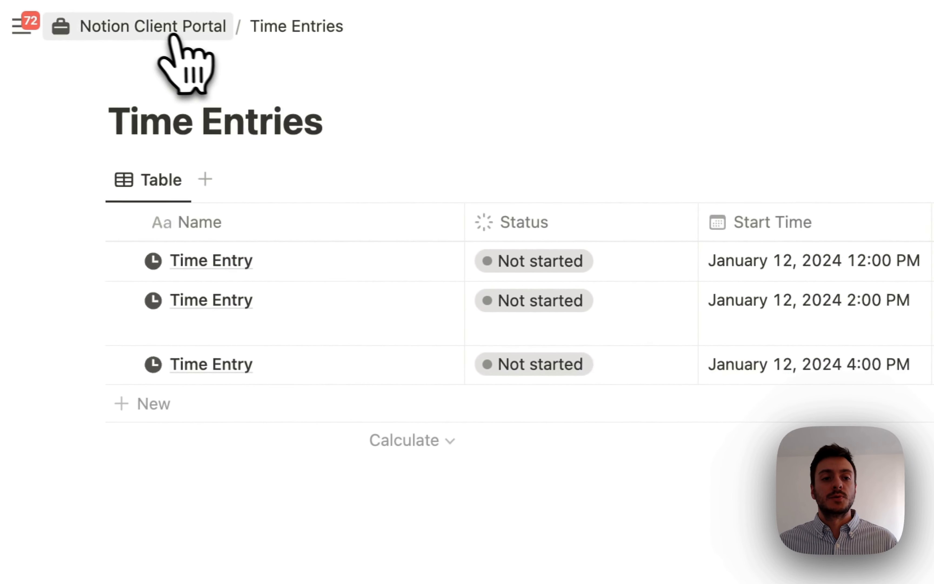
pyautogui.click(173, 35)
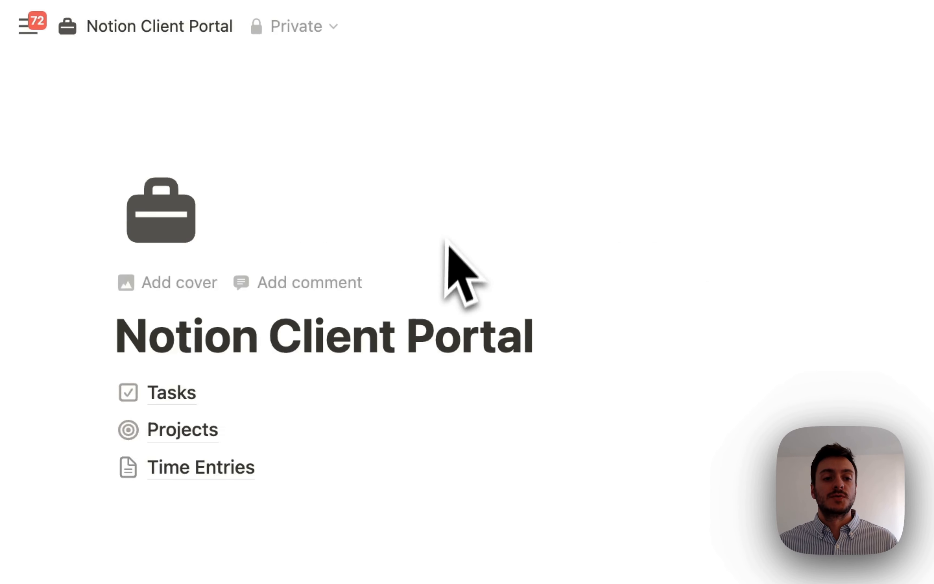
pyautogui.click(219, 395)
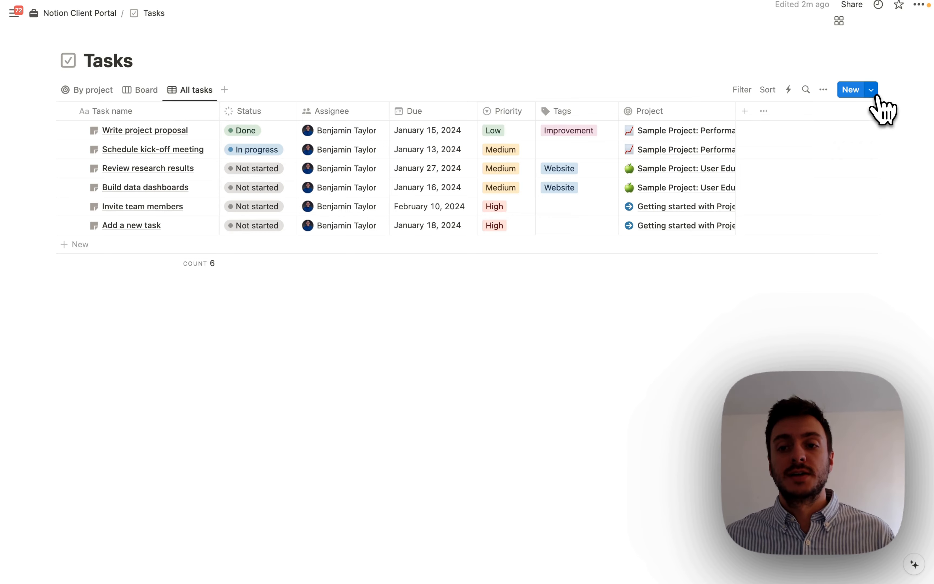
pyautogui.click(872, 91)
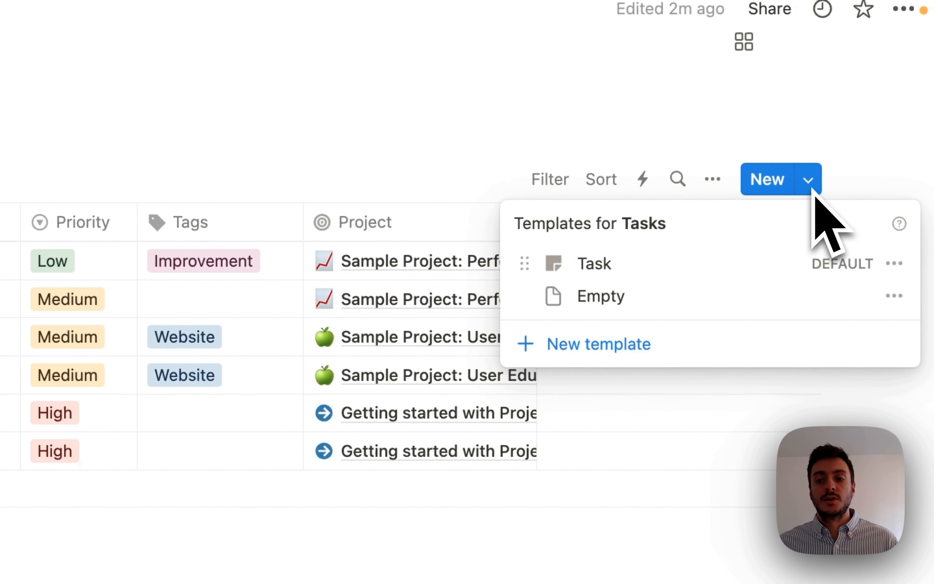
pyautogui.click(895, 264)
pyautogui.click(819, 329)
# - Clear the Task template's body, deleting its text, the empty bulleted list and the Heading 2 block
pyautogui.moveTo(560, 394); pyautogui.dragTo(352, 375)
pyautogui.press('BackSpace')
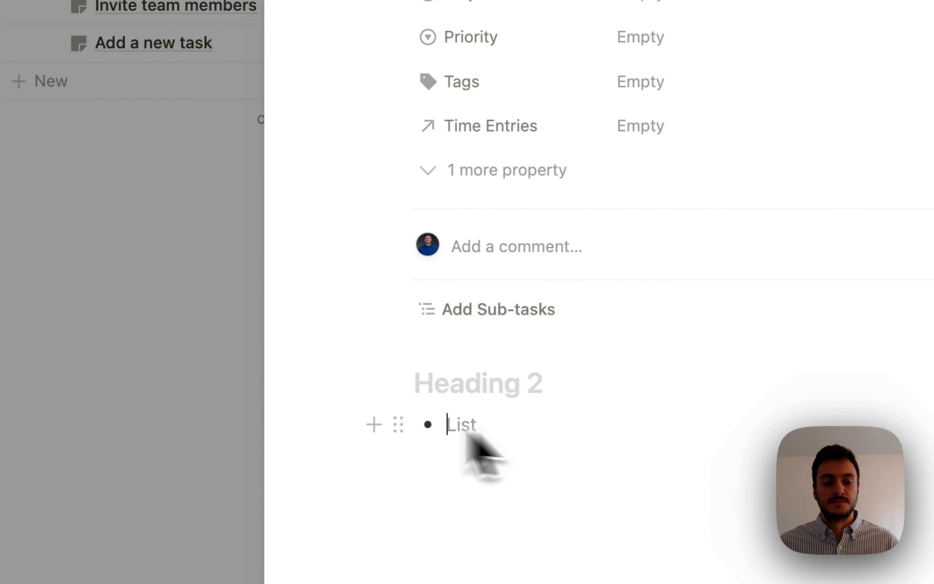
pyautogui.click(394, 421)
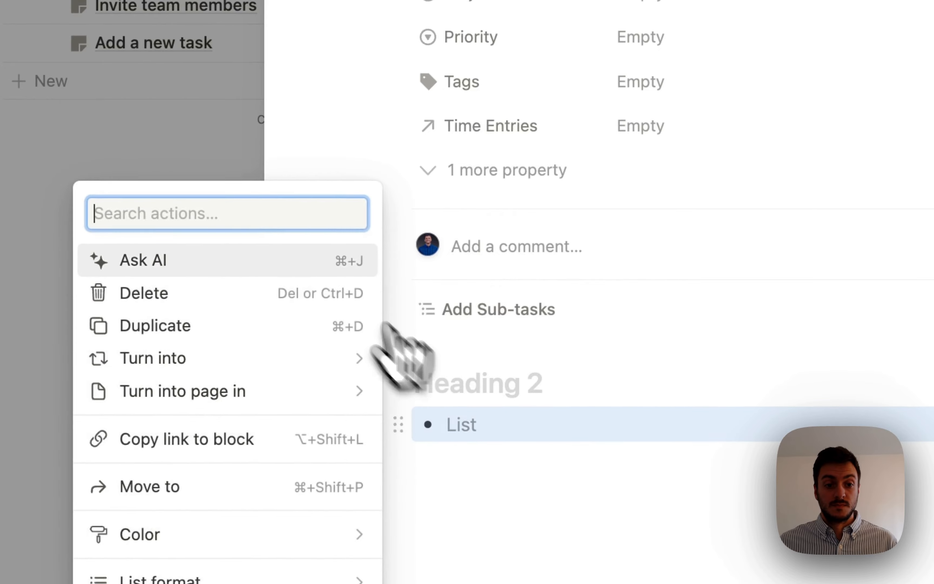
pyautogui.click(182, 290)
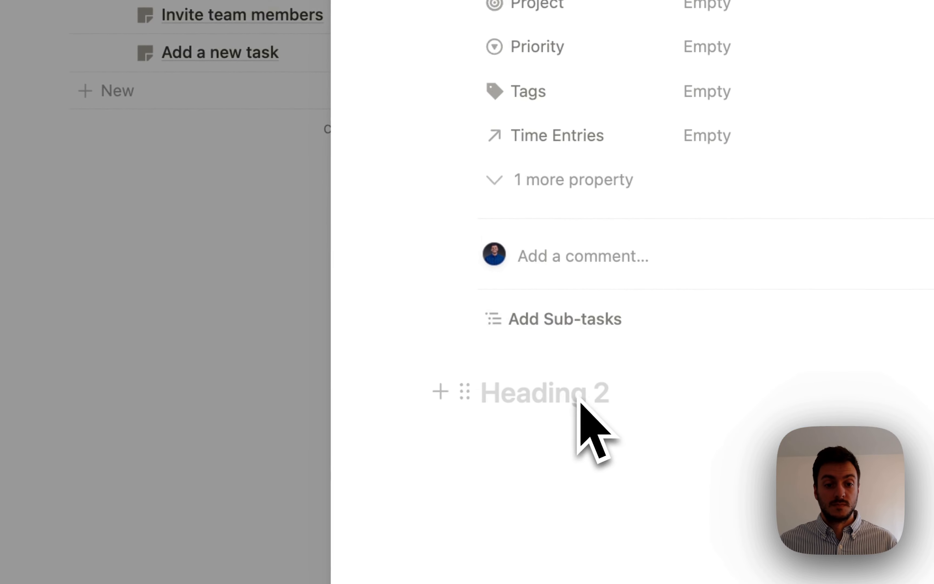
pyautogui.click(468, 390)
pyautogui.click(309, 298)
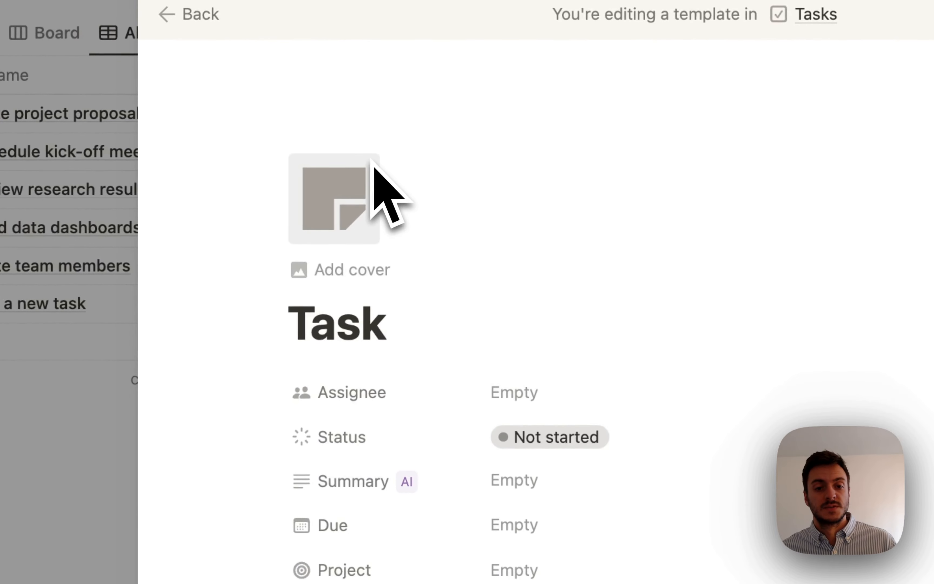
# - Change the Task template's icon to the checkmark in a filled circle, filtering the icons for "check"
pyautogui.click(390, 207)
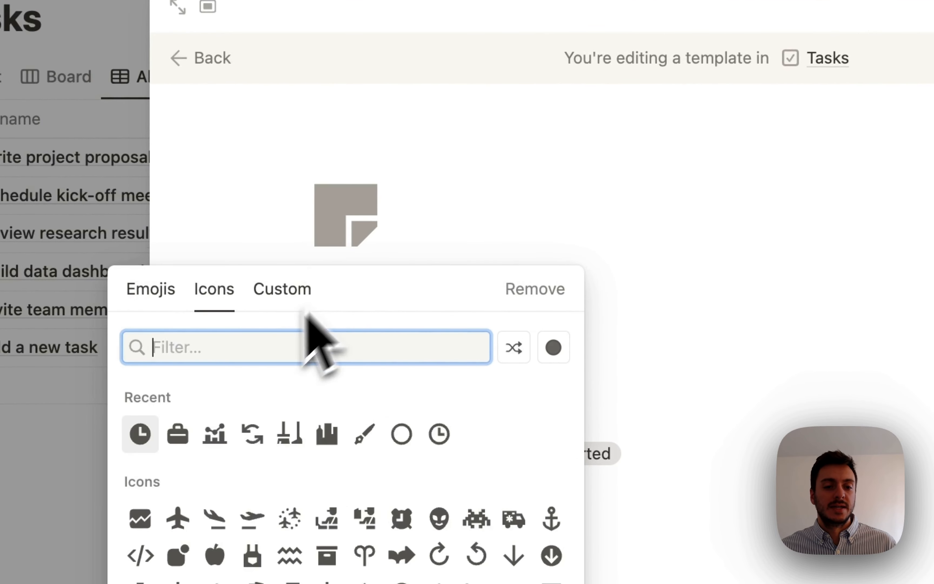
pyautogui.write('check')
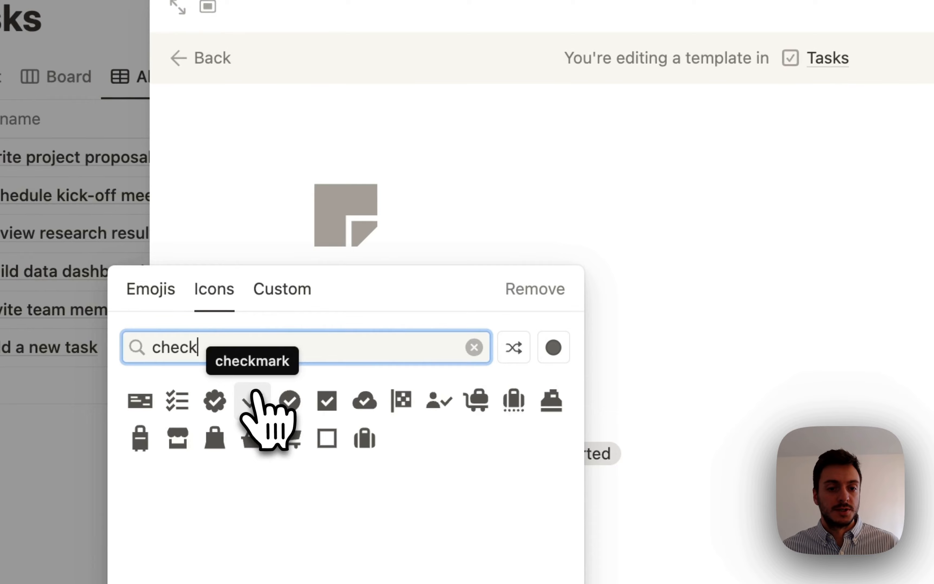
pyautogui.click(289, 402)
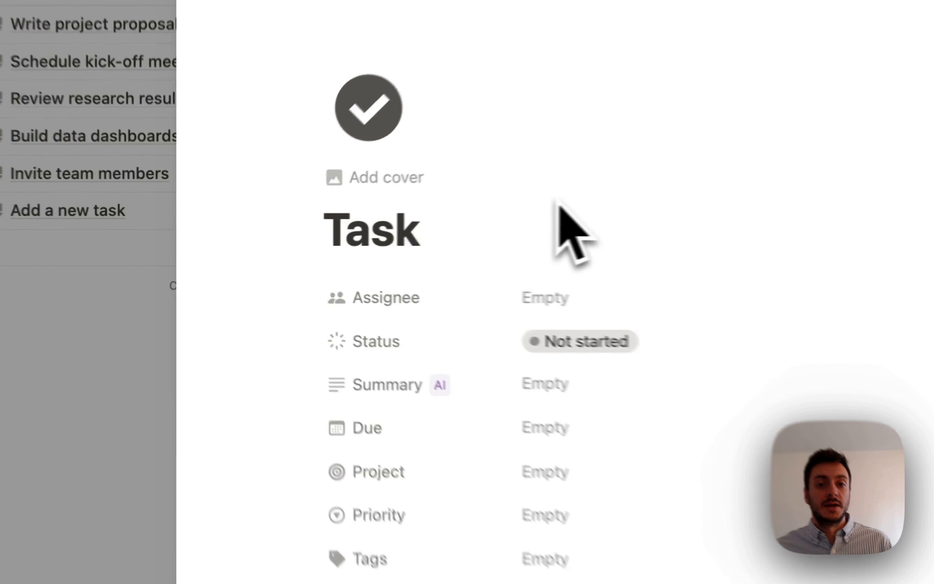
pyautogui.scroll(-5, 424, 245)
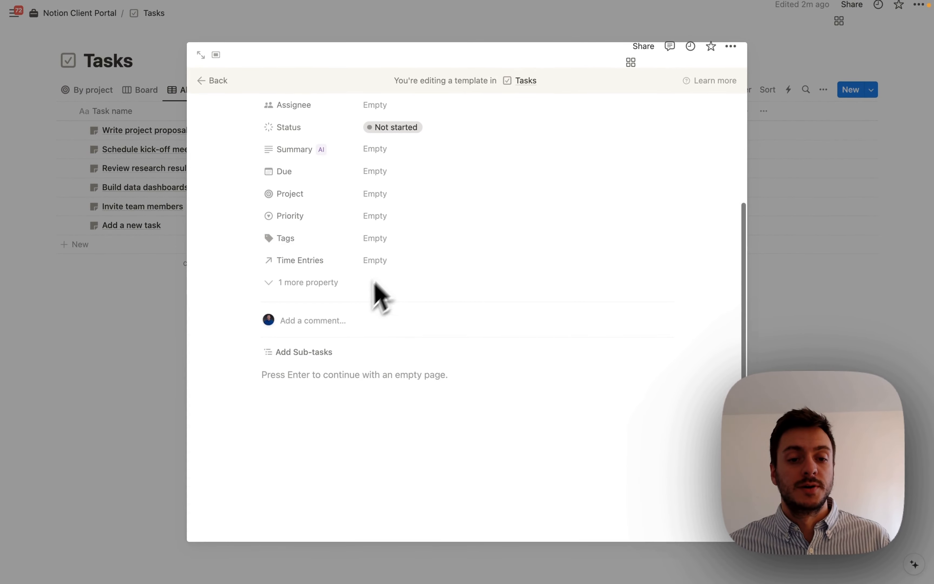
# - Insert a button block in the Task template's body and name it New Time Entry
pyautogui.click(279, 370)
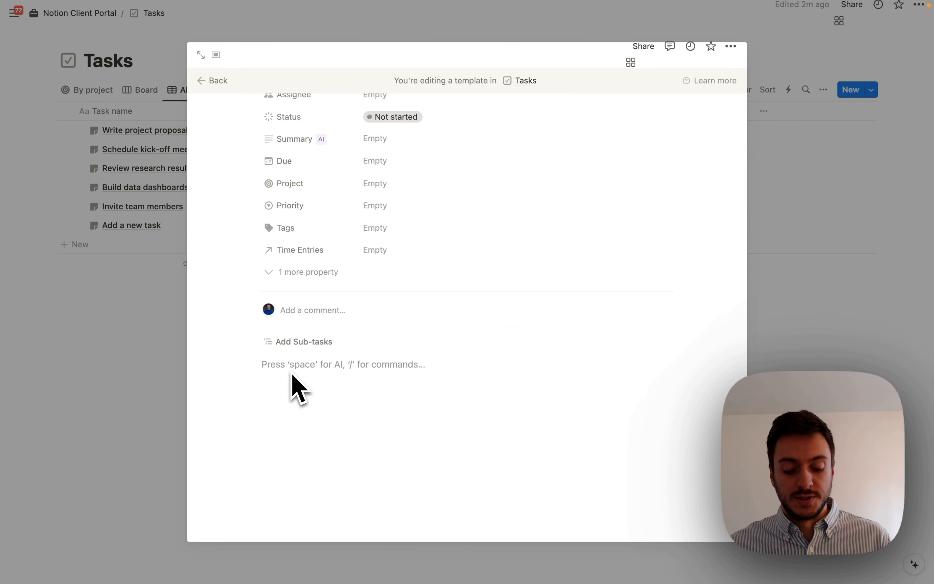
pyautogui.write('/but')
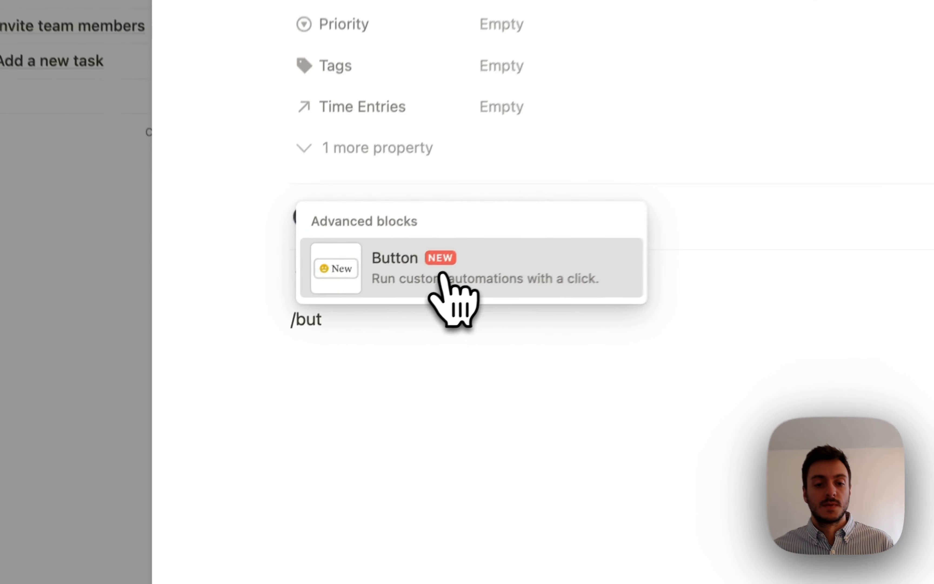
pyautogui.click(344, 339)
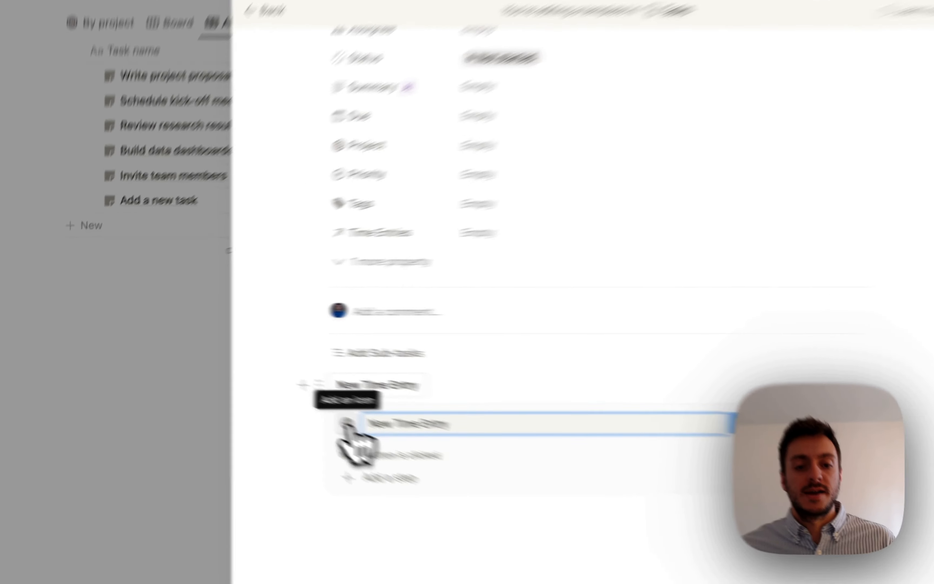
# - Give the New Time Entry button a green stopwatch icon, filtering the icons for "sto"
pyautogui.click(275, 395)
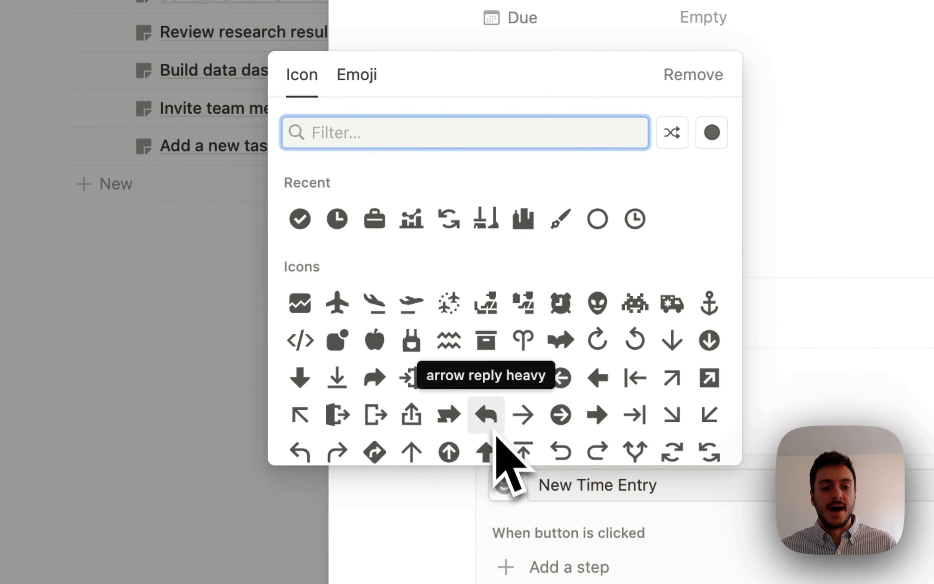
pyautogui.write('sto')
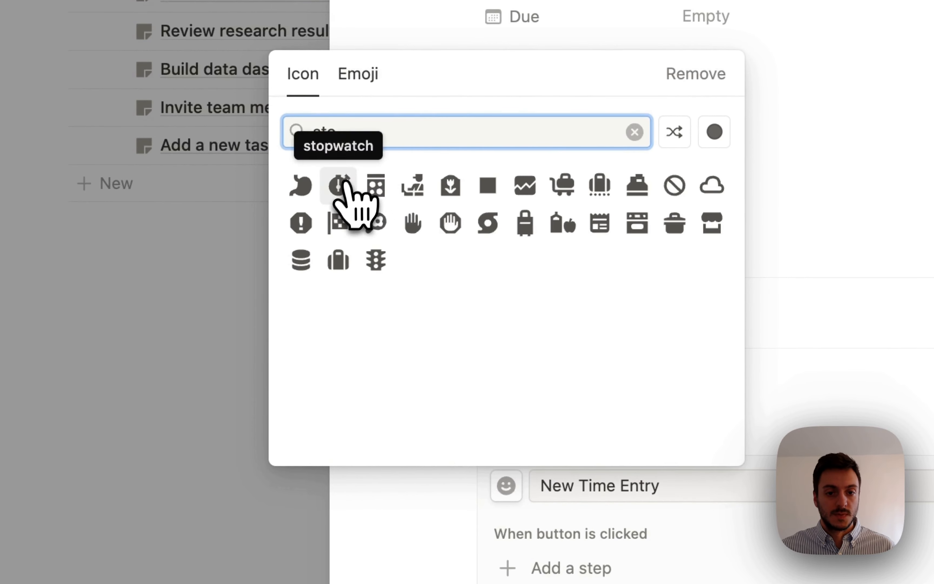
pyautogui.click(339, 185)
pyautogui.click(435, 460)
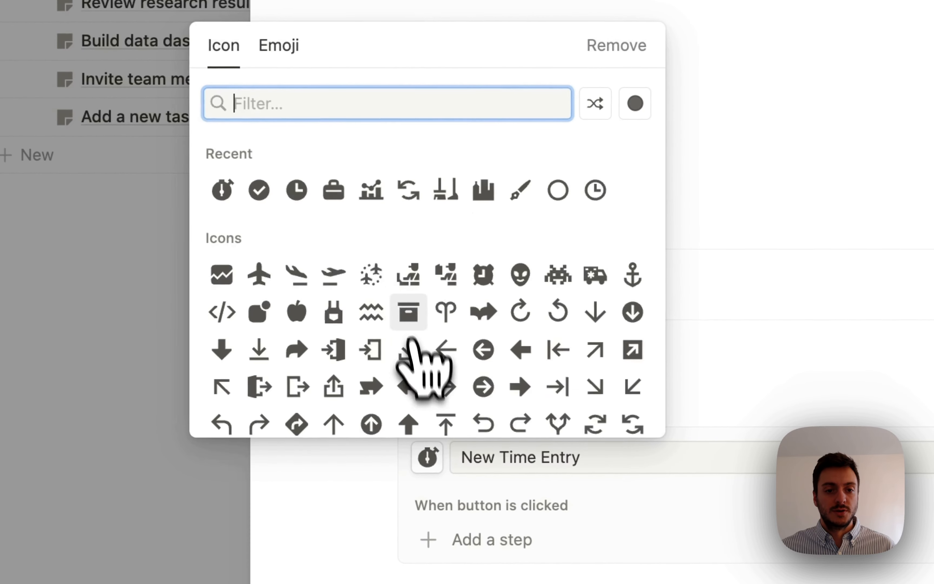
pyautogui.click(648, 111)
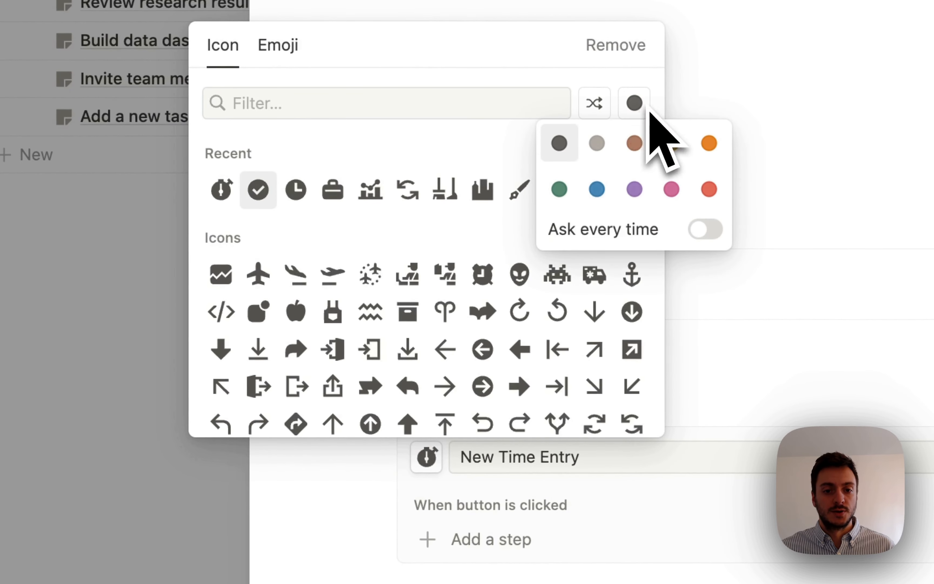
pyautogui.click(560, 189)
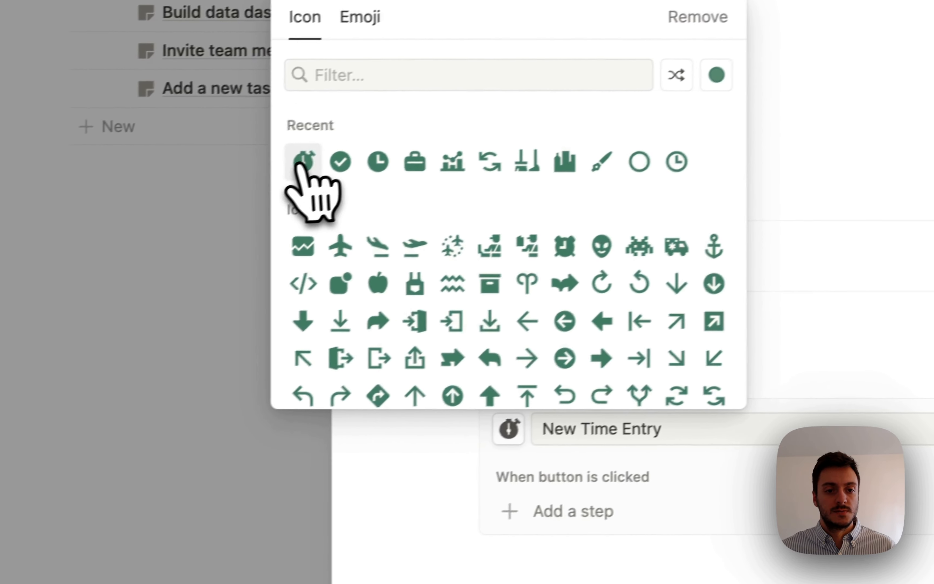
pyautogui.click(336, 157)
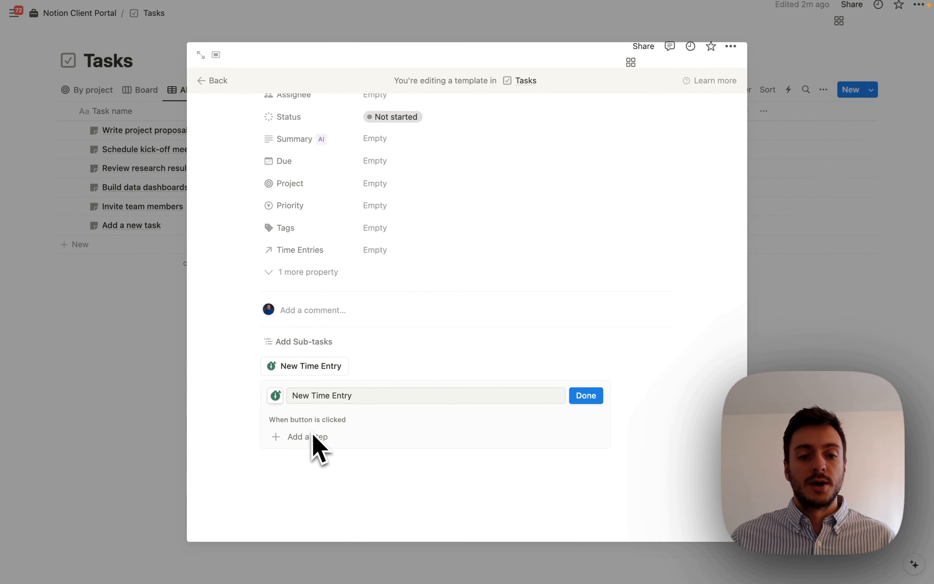
# - Make the New Time Entry button add a page to the Time Entries database using the Time Entry template
pyautogui.click(311, 436)
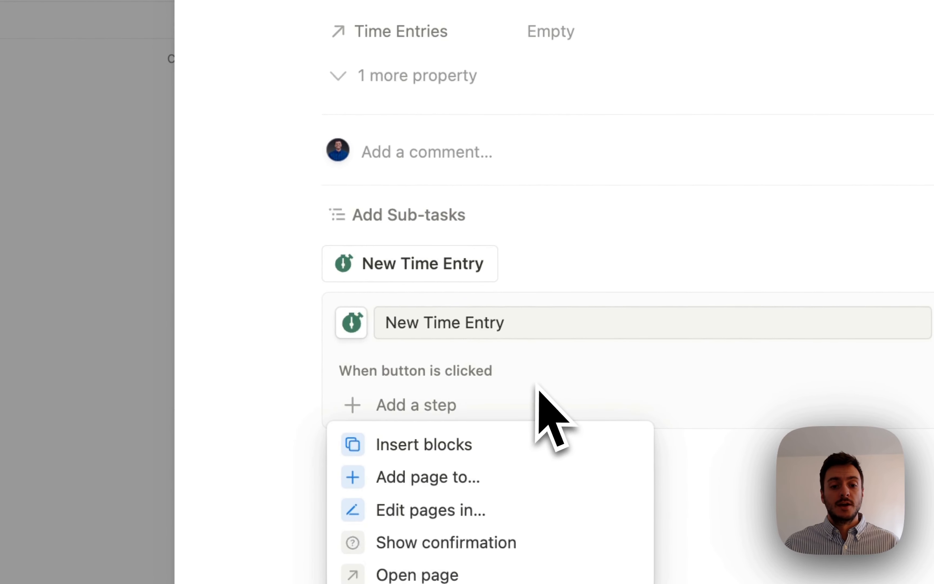
pyautogui.click(442, 482)
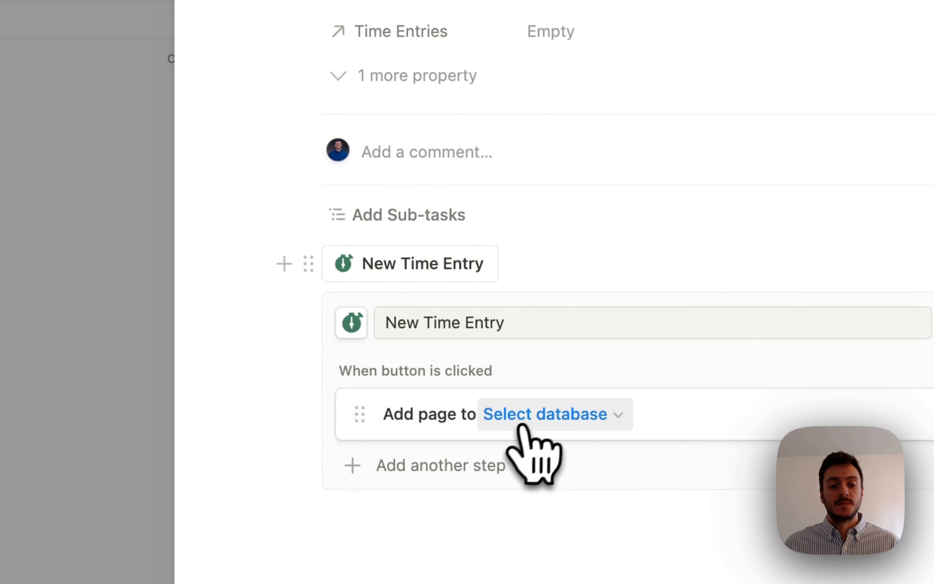
pyautogui.click(531, 417)
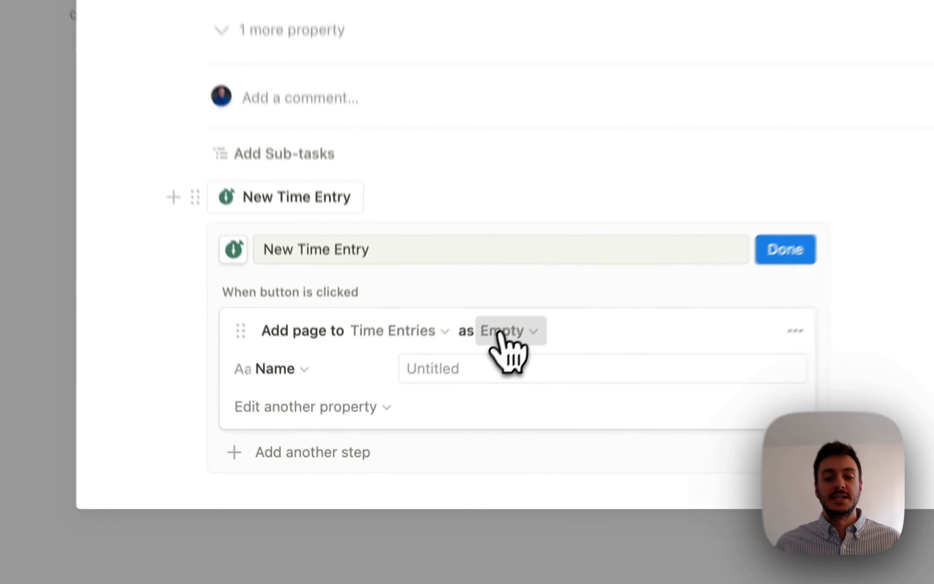
pyautogui.click(426, 441)
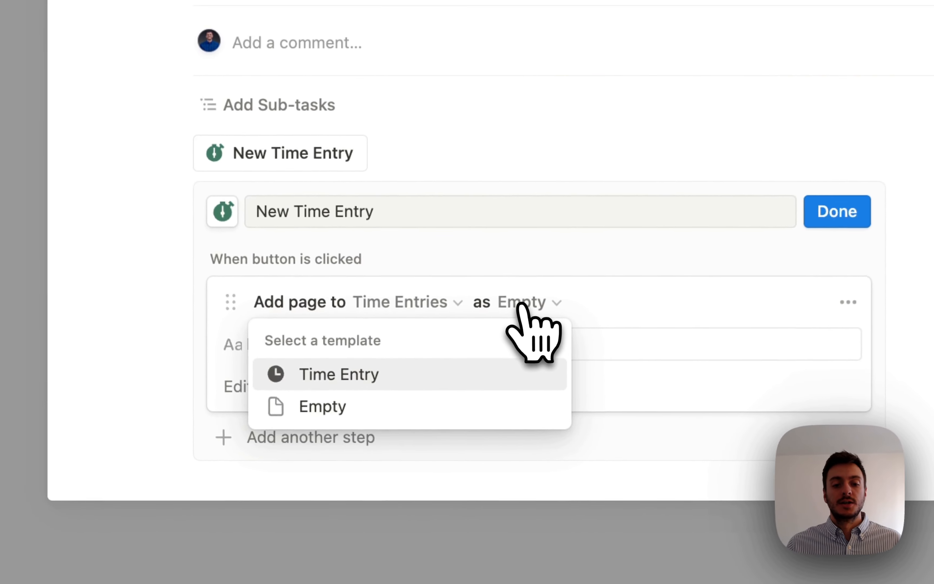
pyautogui.click(380, 371)
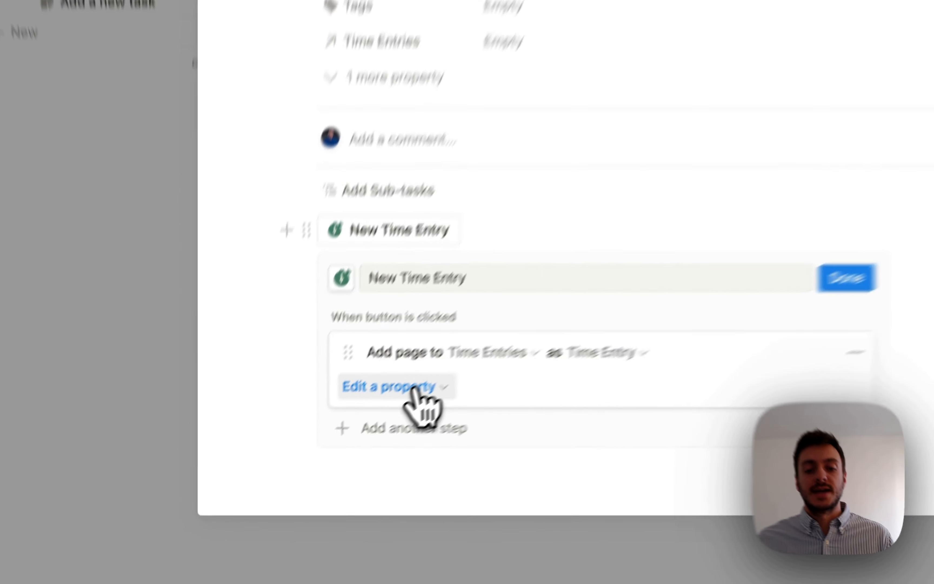
# - Have the button set the new time entry's Start Time property to Now
pyautogui.click(325, 462)
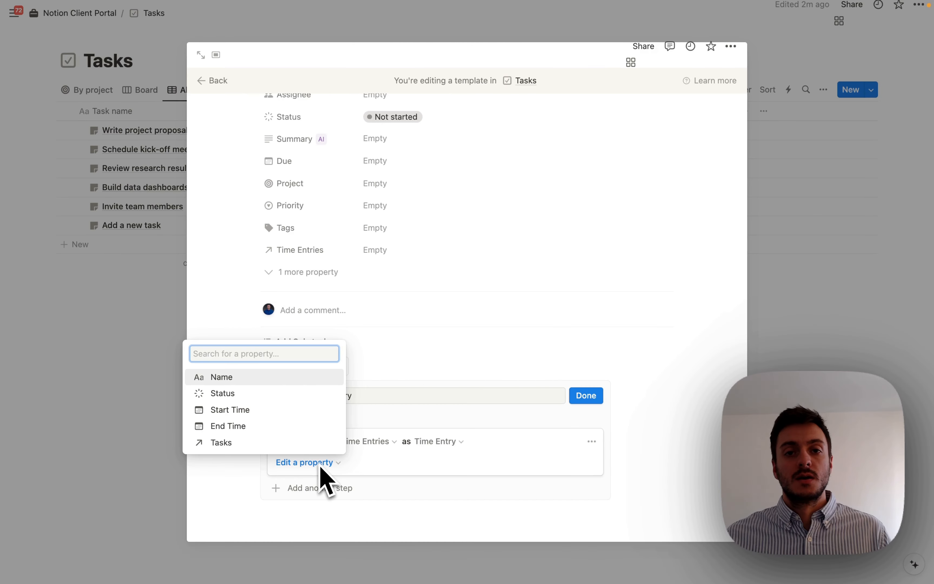
pyautogui.click(278, 411)
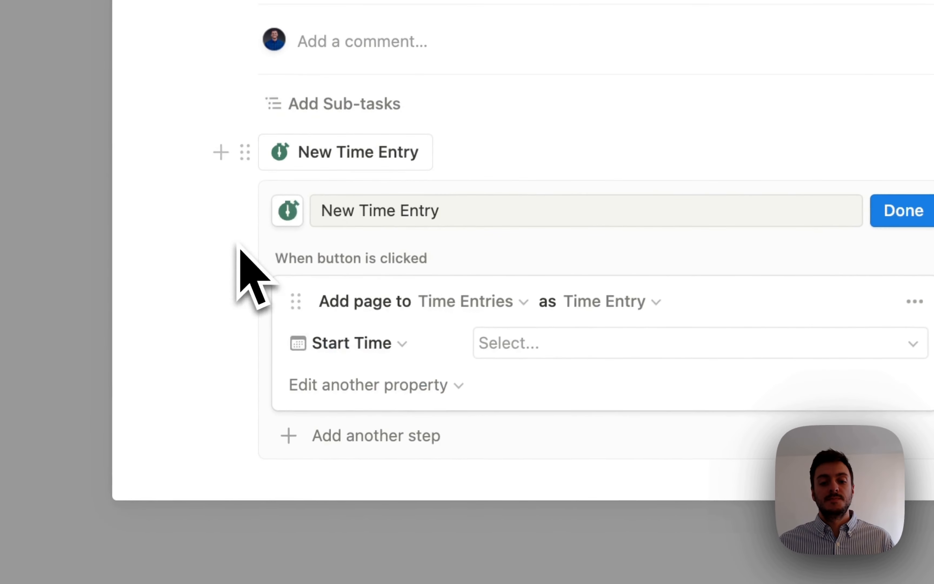
pyautogui.click(551, 342)
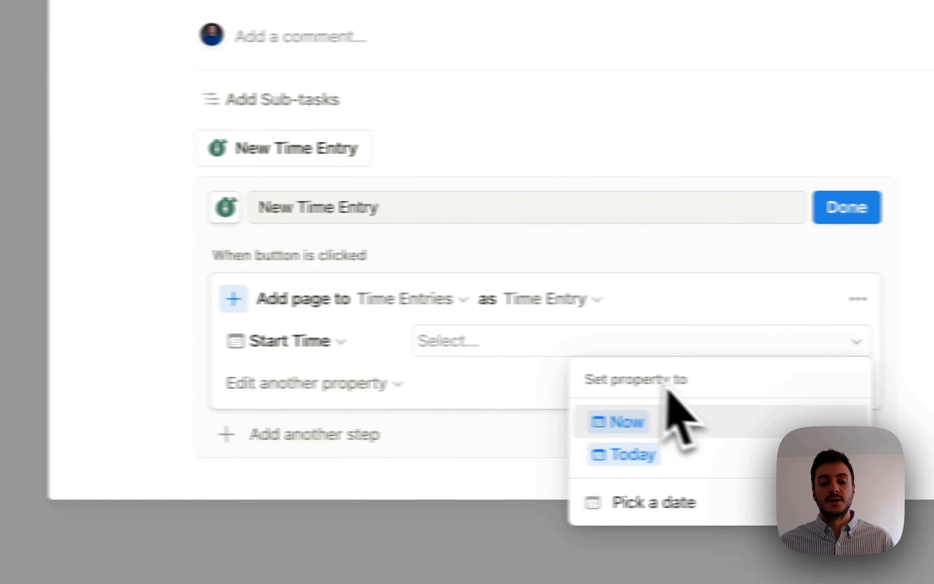
pyautogui.click(634, 422)
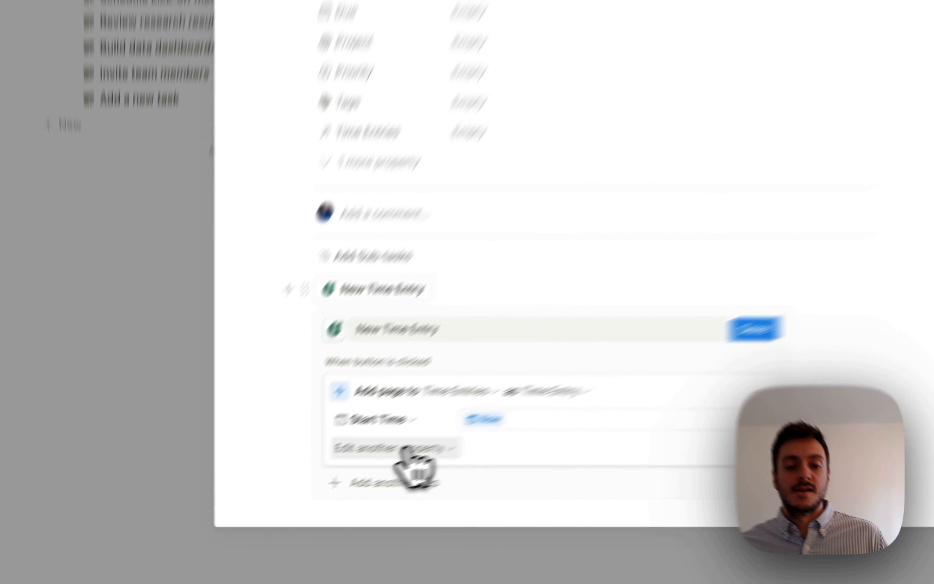
# - Have the button set the new time entry's Tasks relation to This page
pyautogui.click(407, 450)
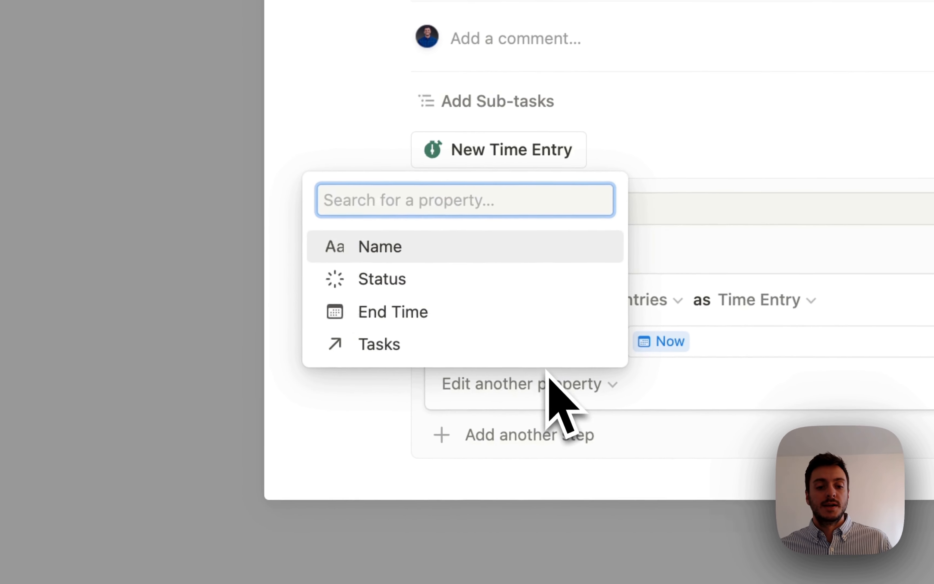
pyautogui.click(388, 345)
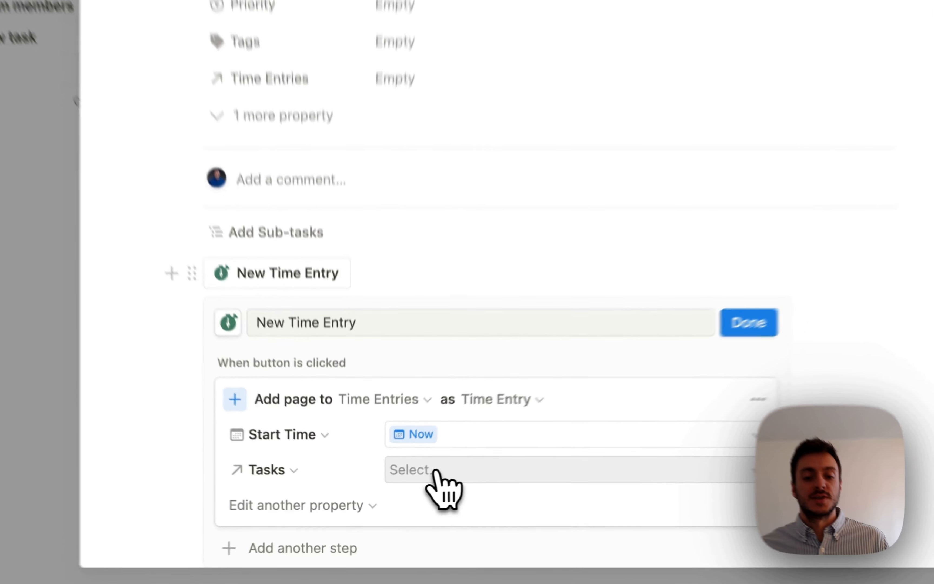
pyautogui.click(410, 488)
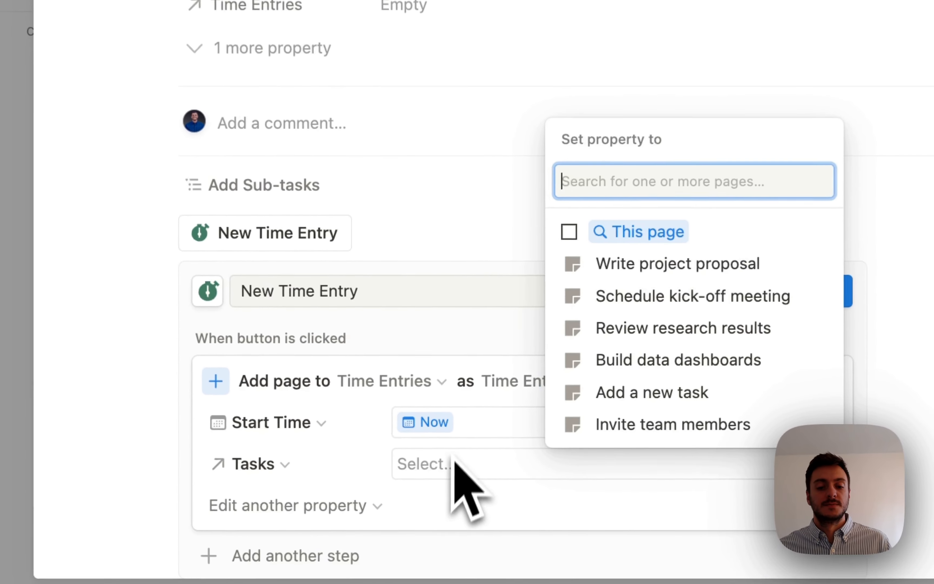
pyautogui.click(578, 231)
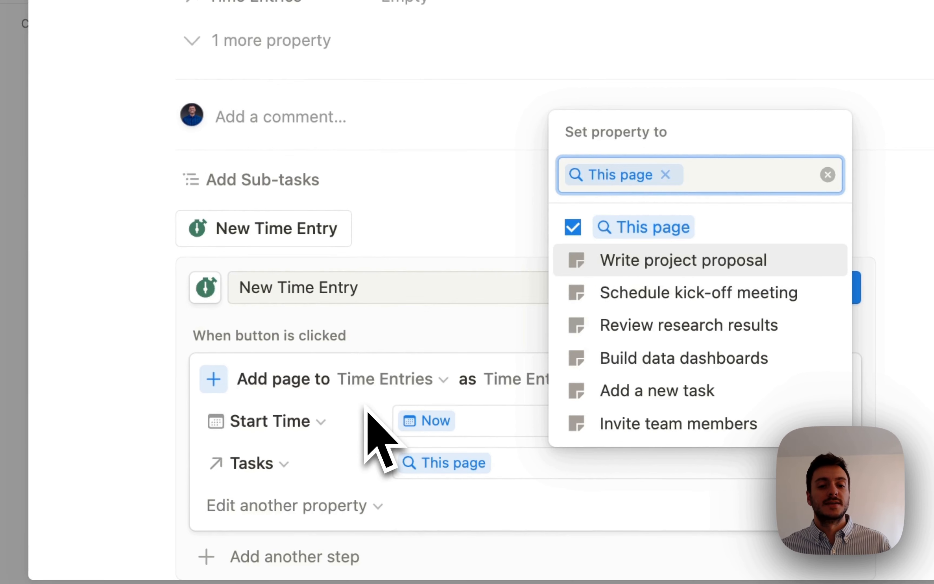
pyautogui.click(369, 418)
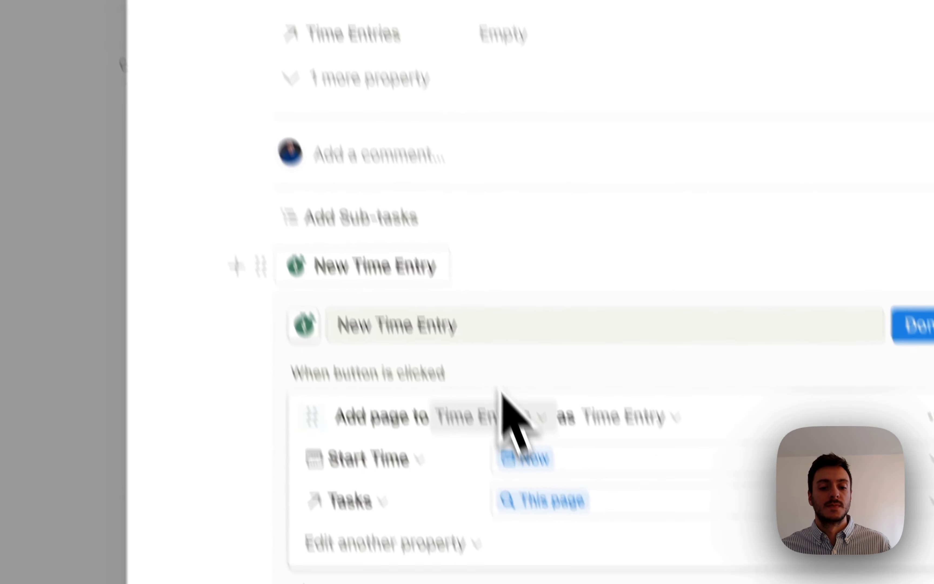
# - Have the button set the new time entry's Status to Running, and finish configuring the button
pyautogui.click(401, 542)
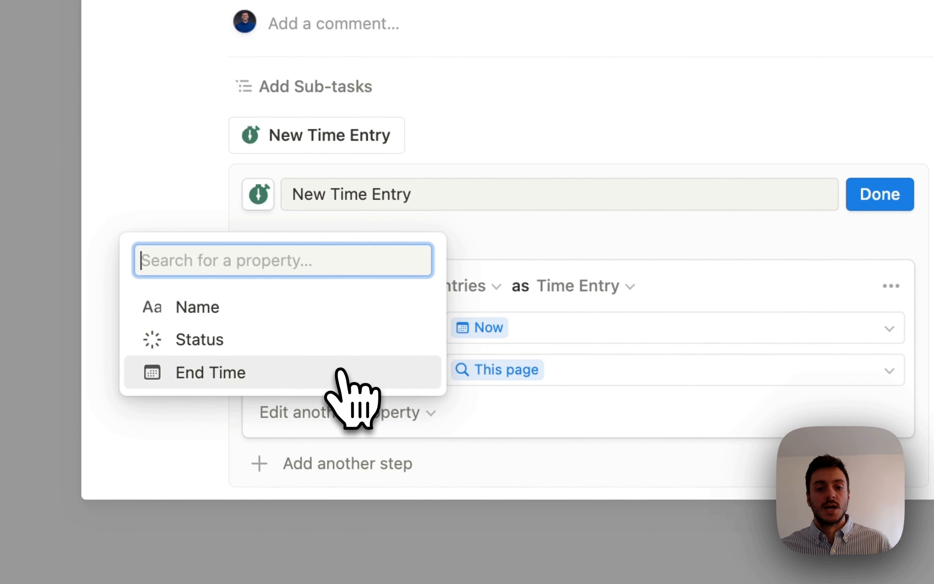
pyautogui.click(286, 341)
pyautogui.scroll(-3, 576, 302)
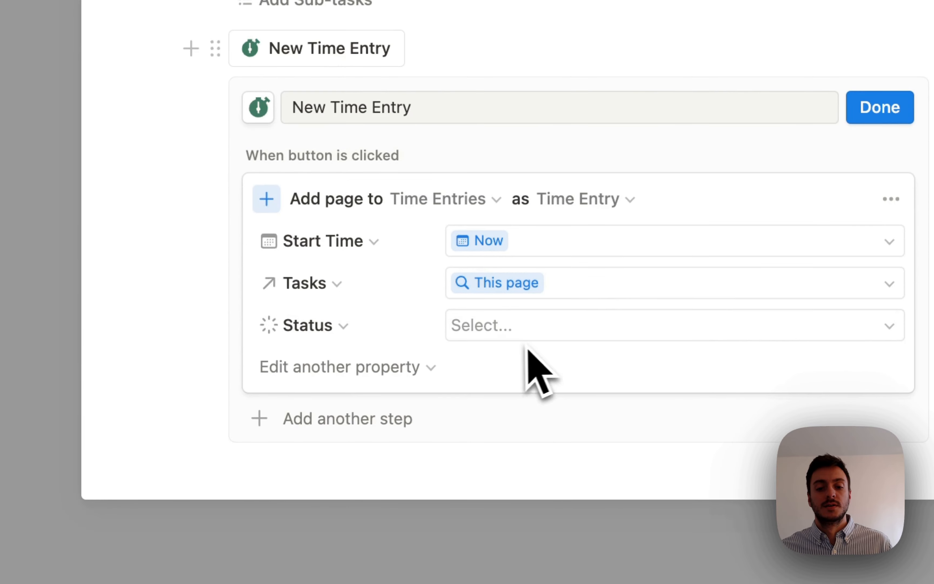
pyautogui.click(521, 334)
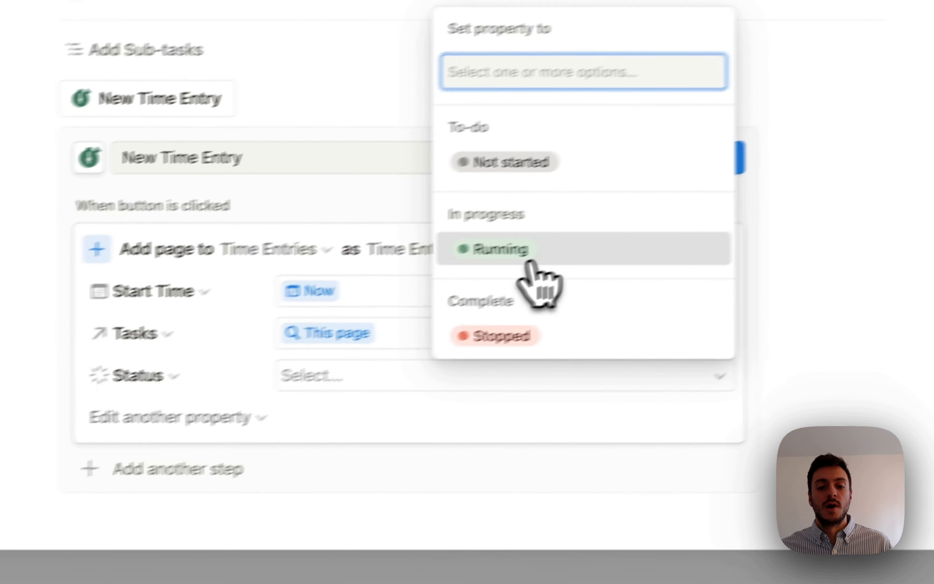
pyautogui.click(691, 199)
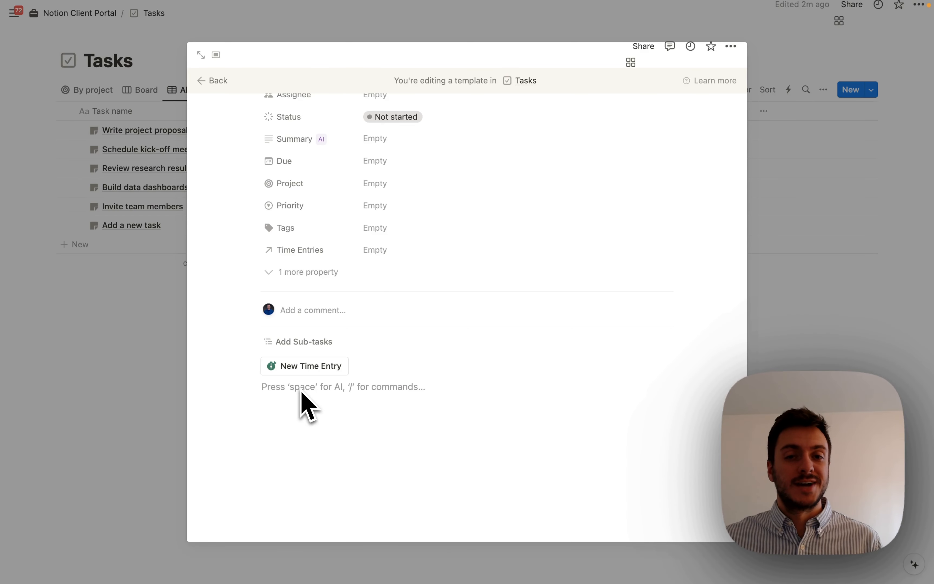
# - Insert a second button block below New Time Entry and name it End Time Entry
pyautogui.write('/button')
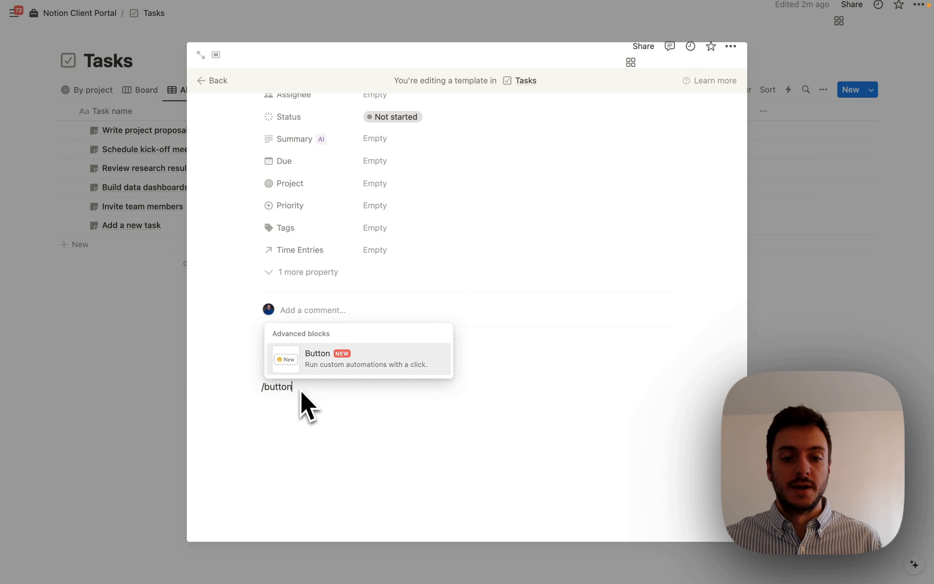
pyautogui.press('Return')
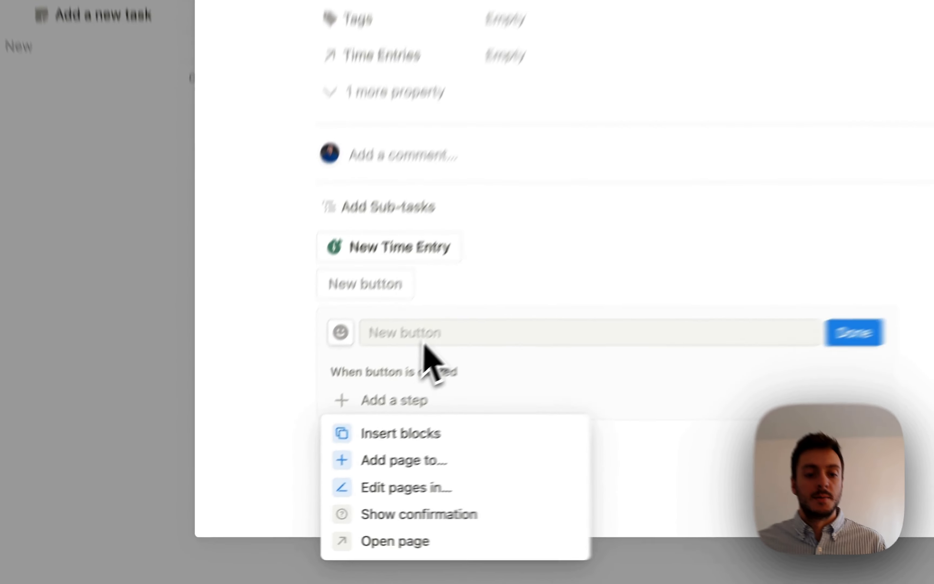
pyautogui.click(314, 418)
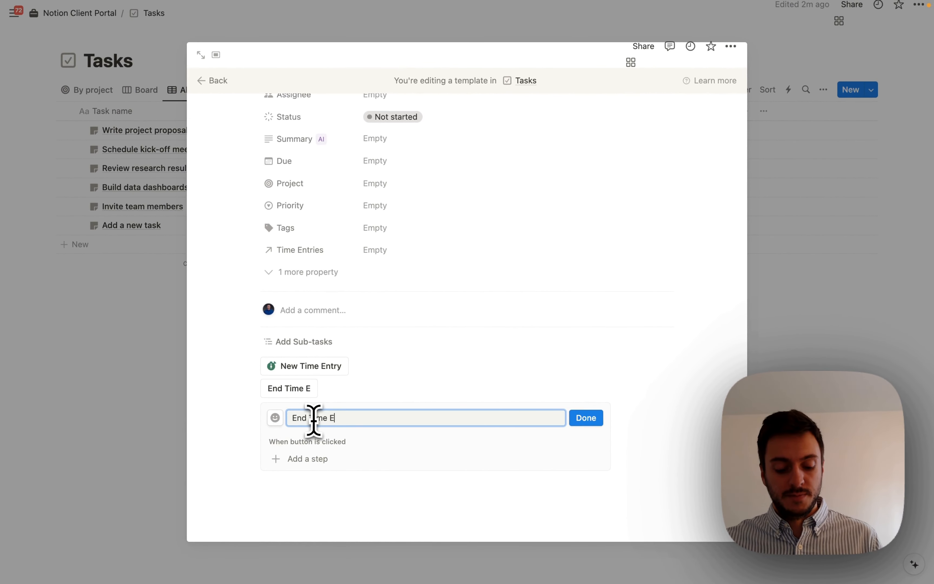
# - Give the End Time Entry button a red stopwatch icon
pyautogui.click(275, 418)
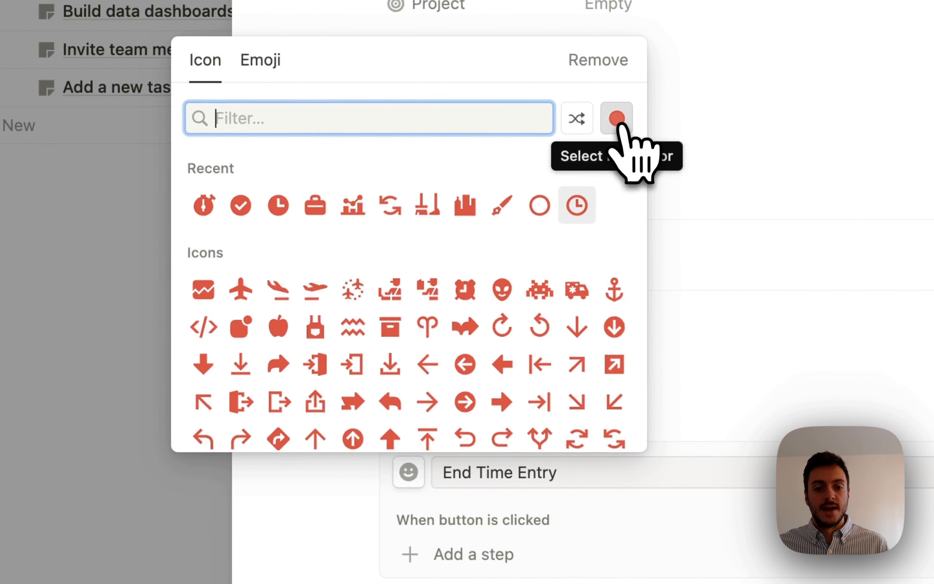
pyautogui.click(618, 120)
pyautogui.click(692, 205)
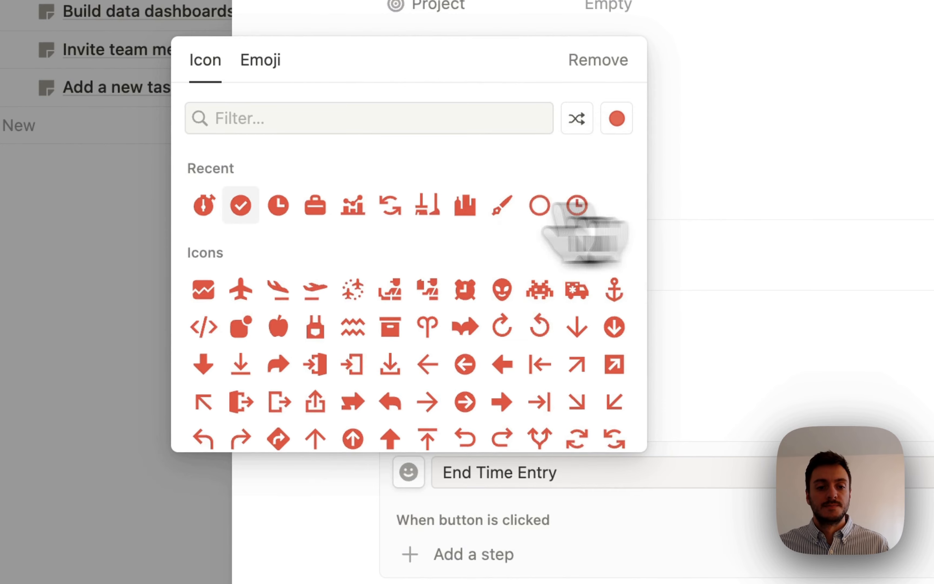
pyautogui.click(316, 127)
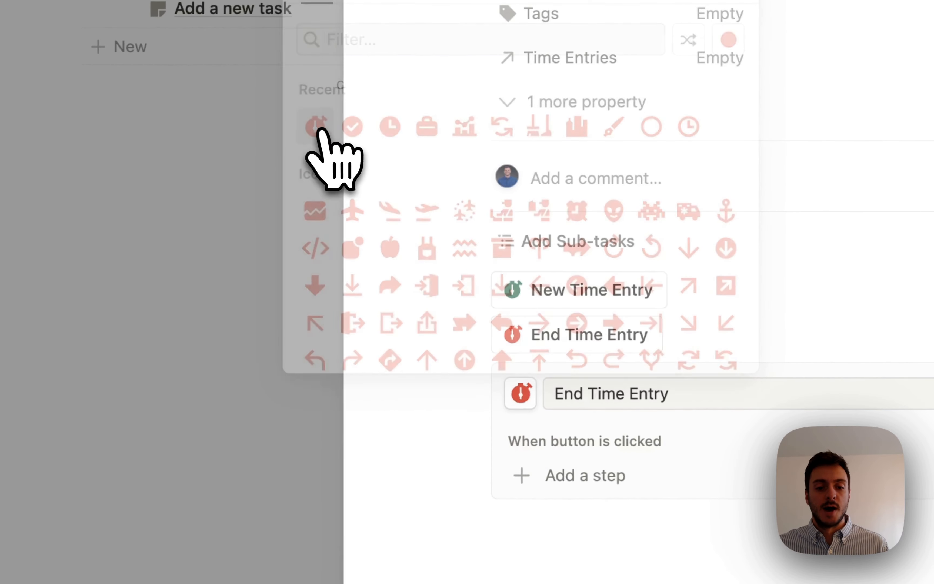
# - Give the End Time Entry button an action that edits pages in the Time Entries database
pyautogui.click(572, 473)
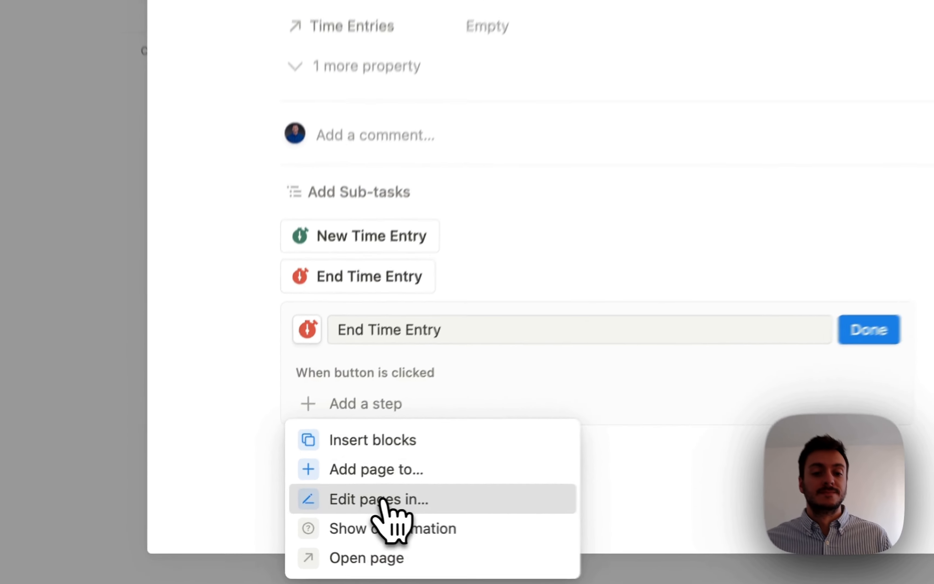
pyautogui.click(325, 512)
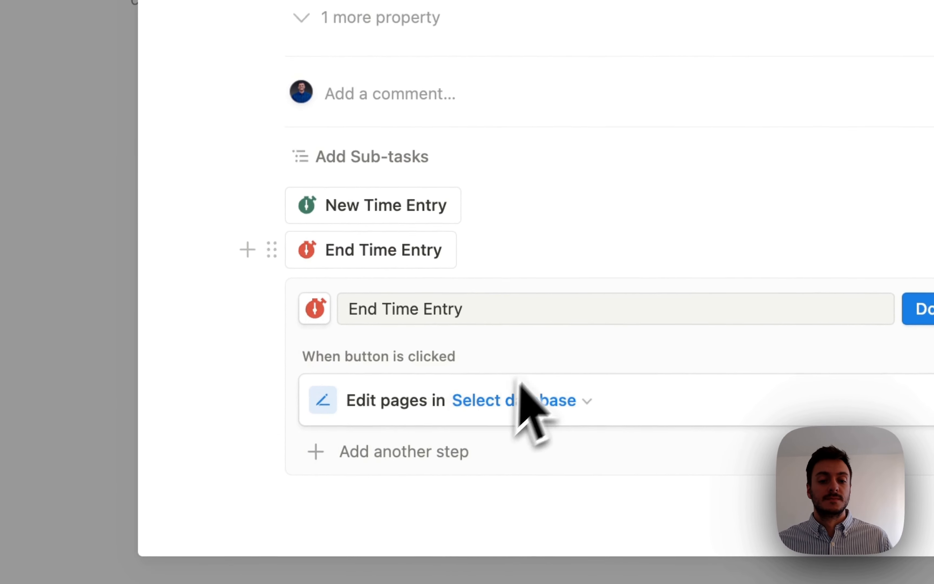
pyautogui.click(511, 401)
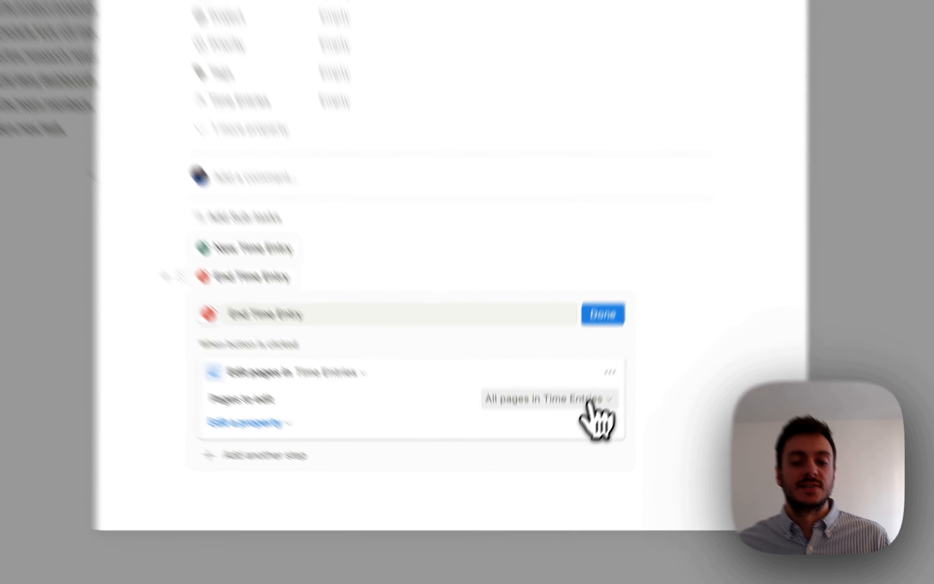
# - Filter the pages the button edits to those where Status Is Running
pyautogui.click(561, 440)
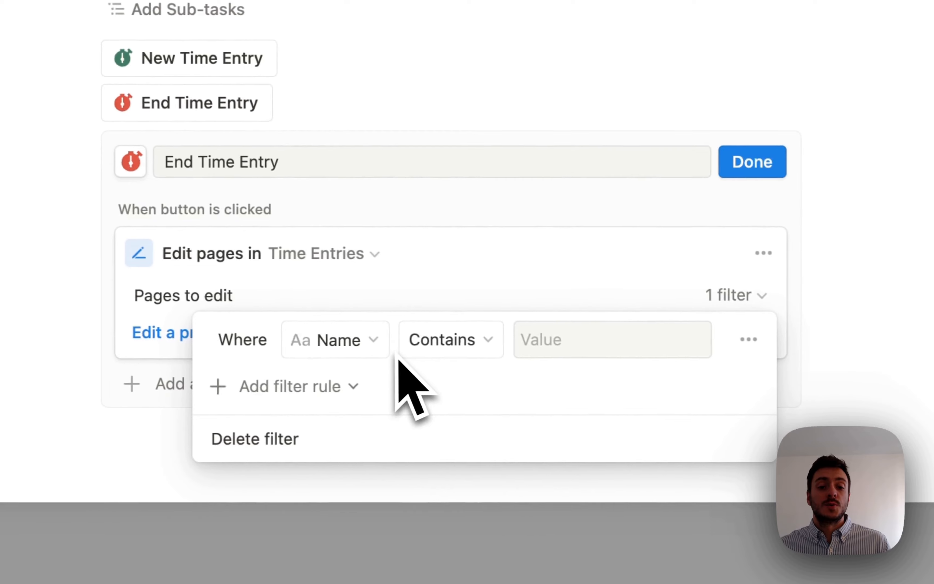
pyautogui.click(340, 344)
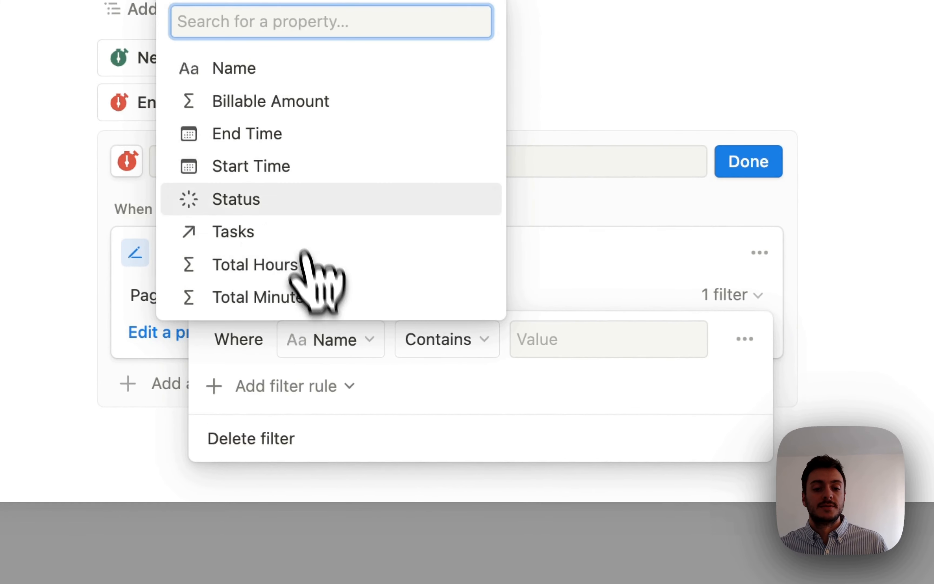
pyautogui.click(236, 198)
pyautogui.click(653, 342)
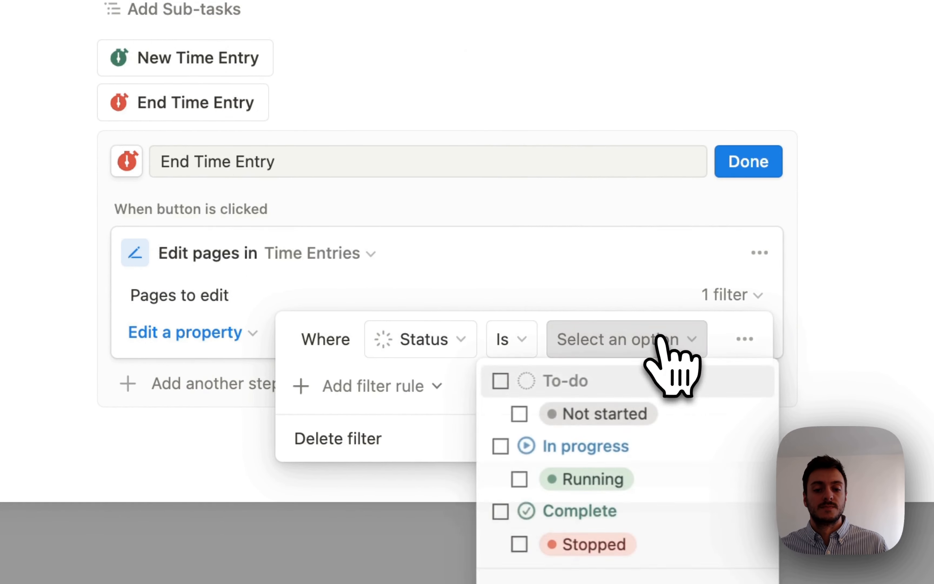
pyautogui.click(506, 164)
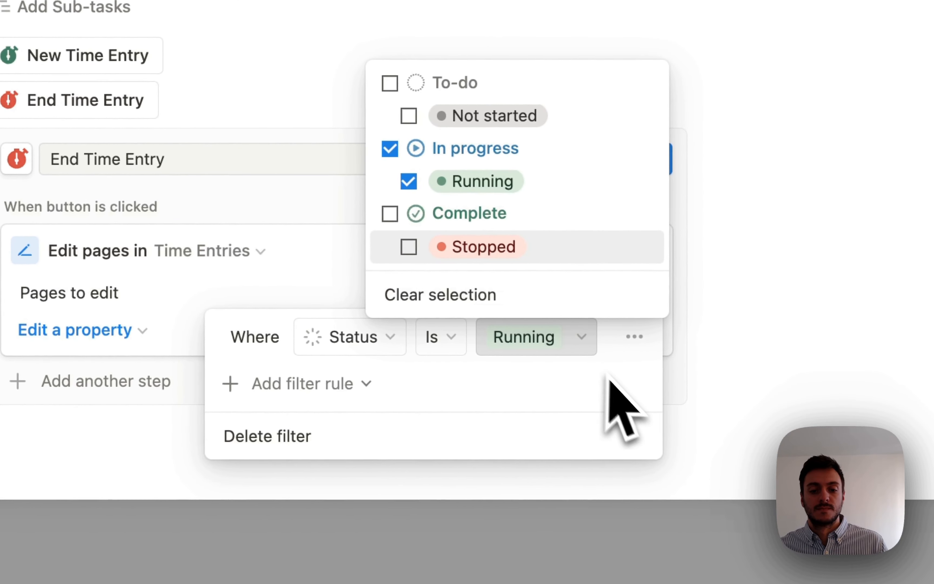
pyautogui.click(621, 386)
# - Add a second And rule to the button's page filter requiring that End Time Is empty
pyautogui.click(272, 390)
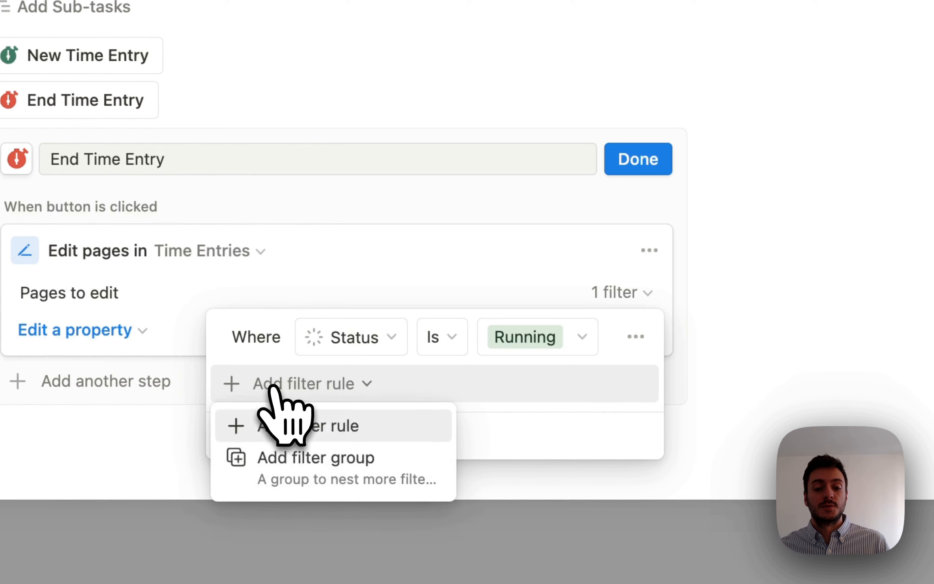
pyautogui.click(328, 426)
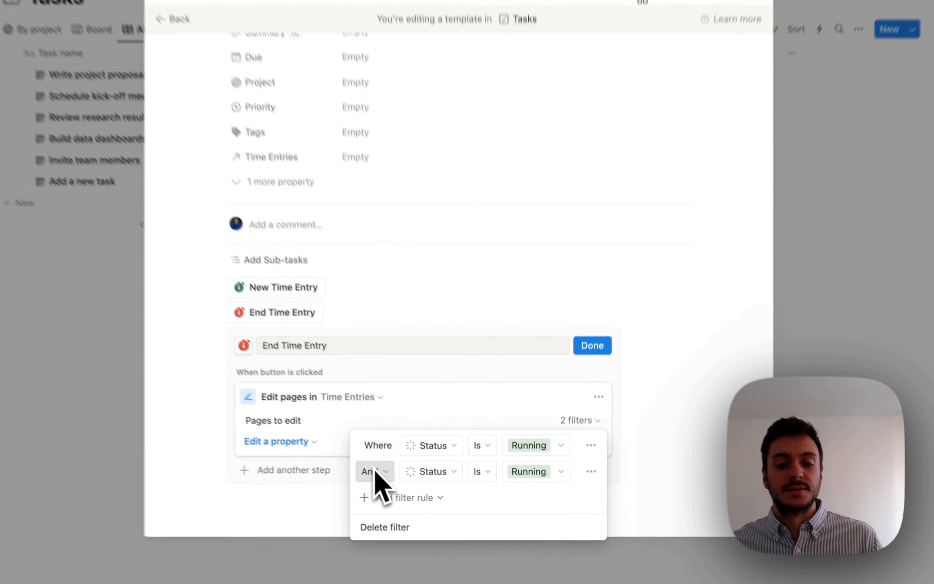
pyautogui.click(444, 484)
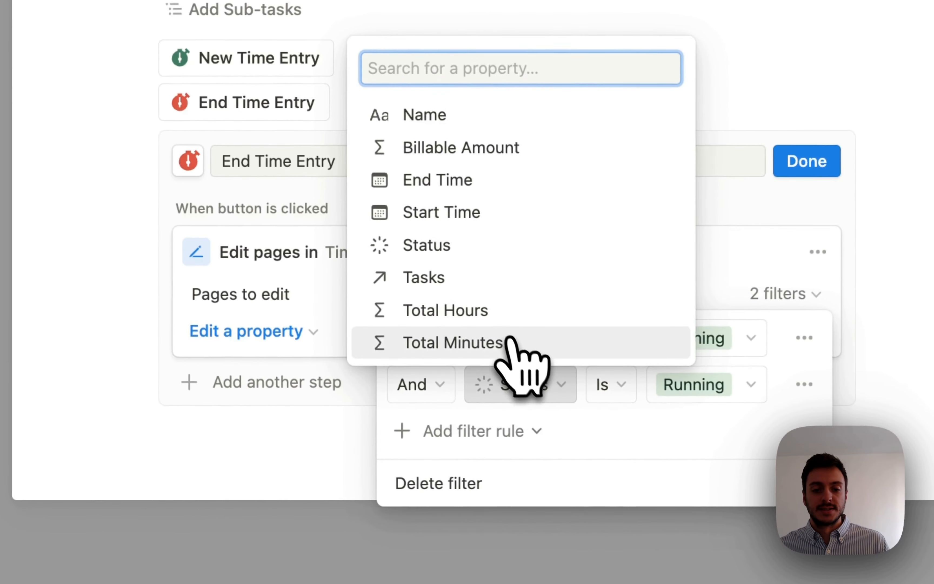
pyautogui.click(426, 181)
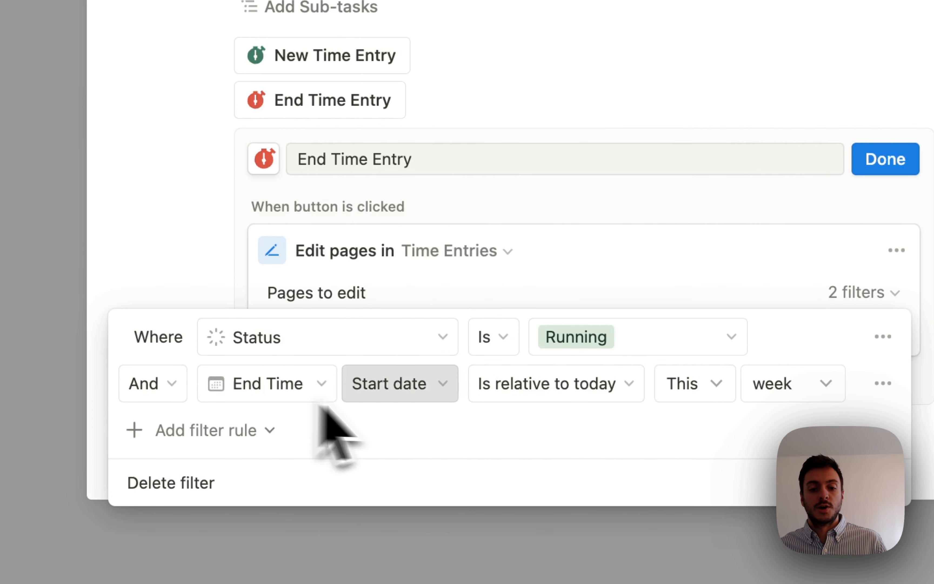
pyautogui.click(566, 386)
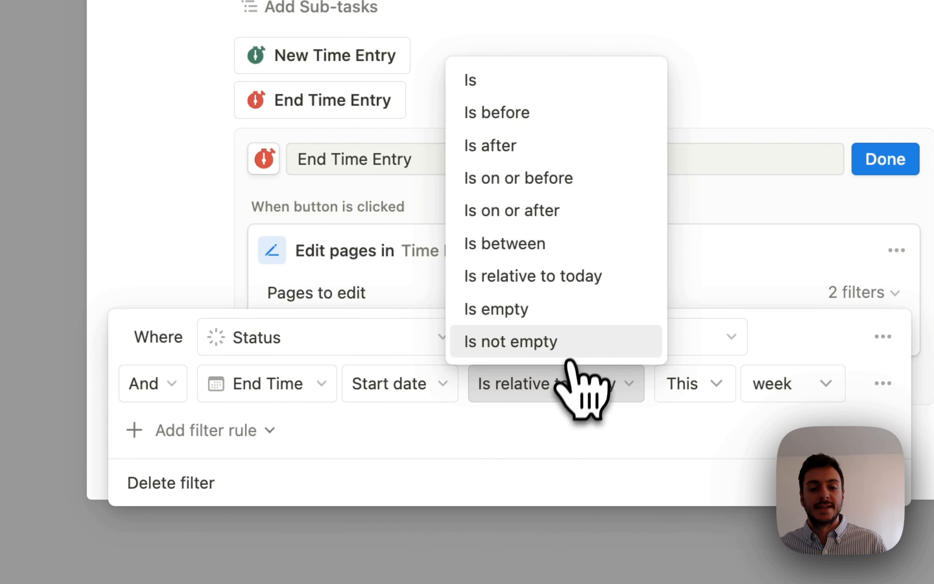
pyautogui.click(519, 312)
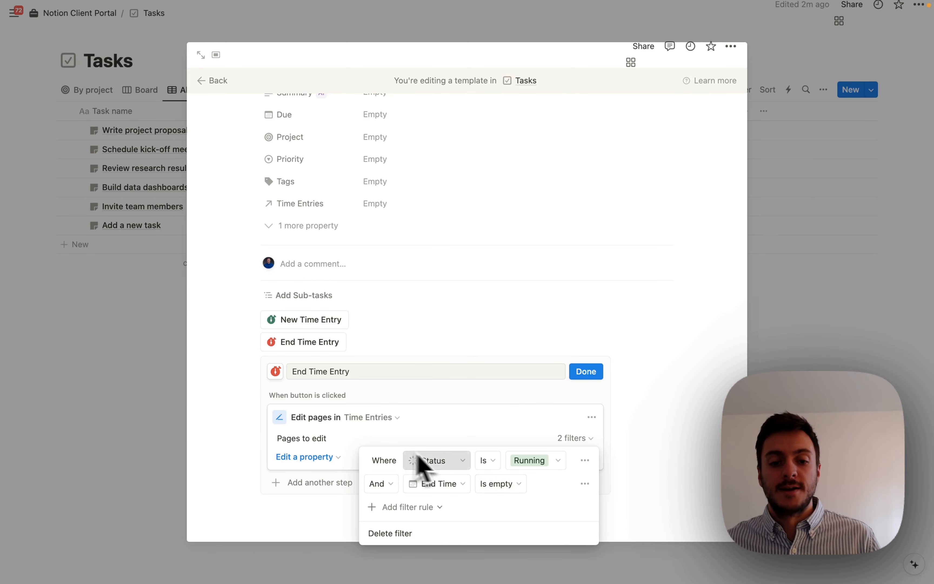
# - Add a third filter rule requiring that Start Time Is not empty, and finish configuring the End Time Entry button
pyautogui.click(398, 508)
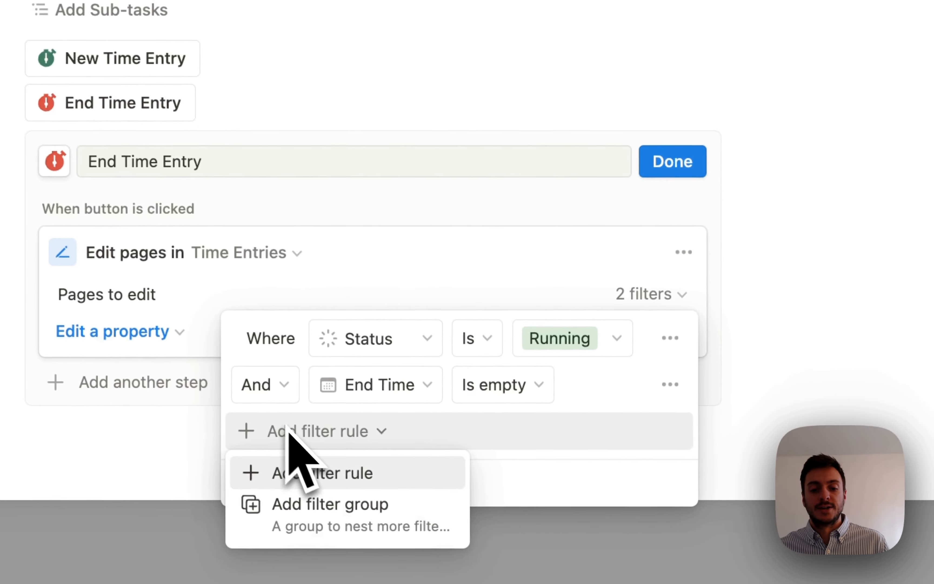
pyautogui.click(311, 473)
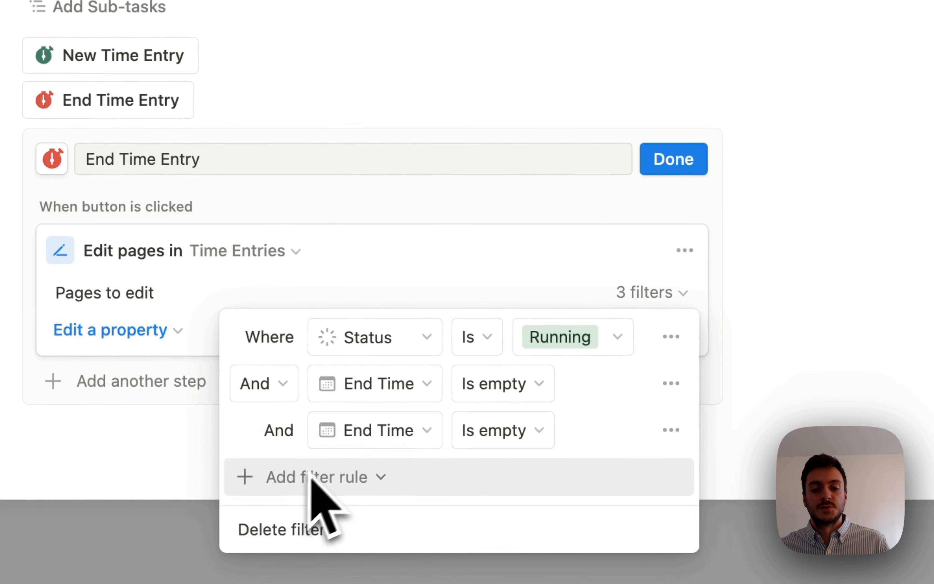
pyautogui.click(415, 436)
pyautogui.click(310, 259)
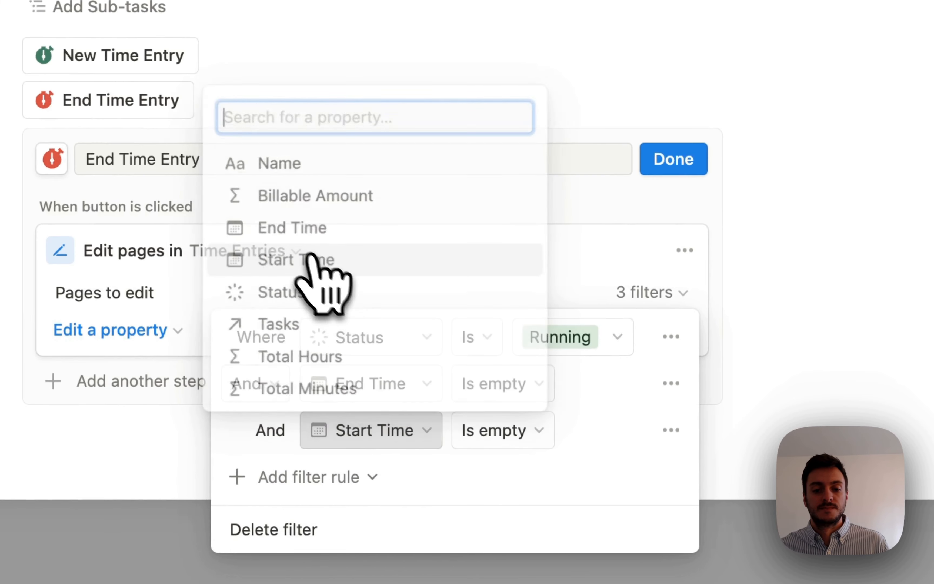
pyautogui.click(515, 432)
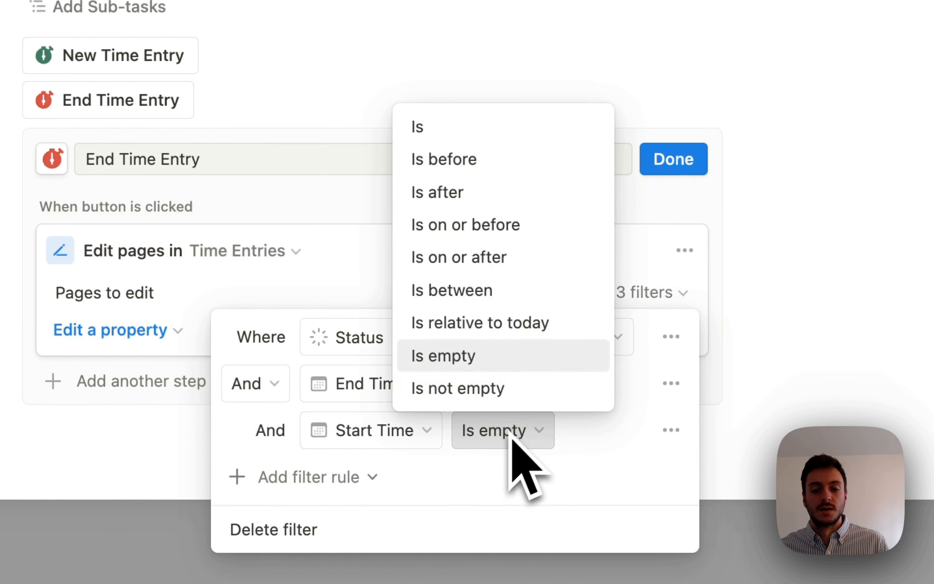
pyautogui.click(481, 387)
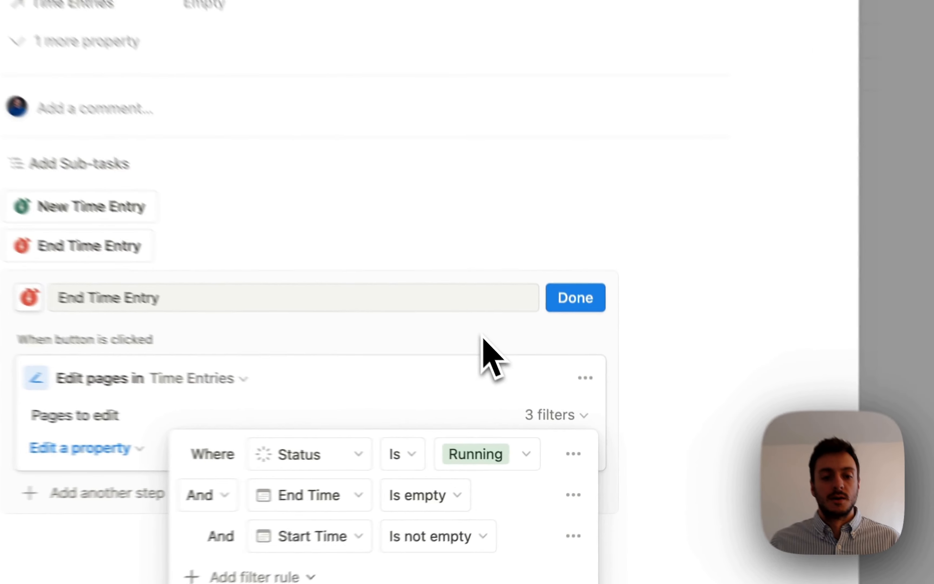
pyautogui.click(538, 393)
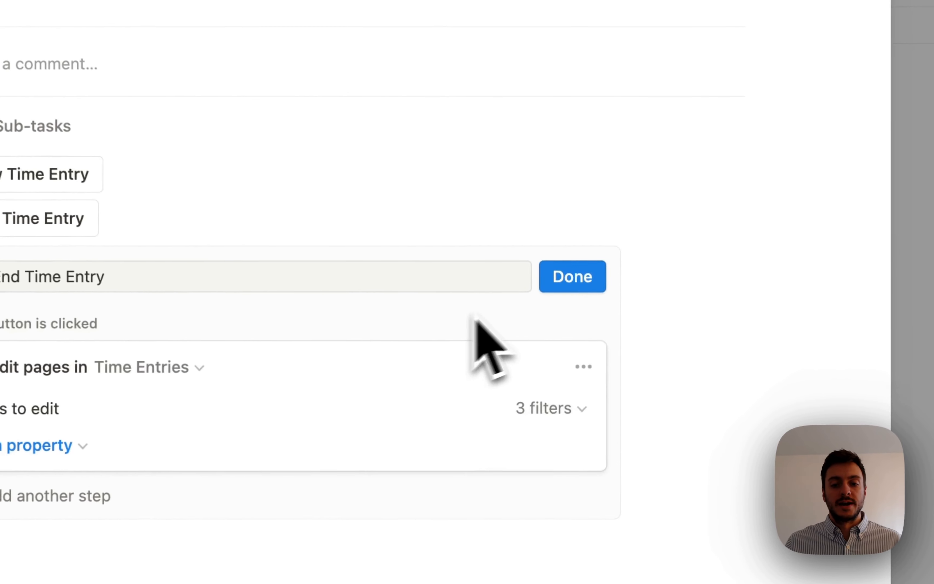
pyautogui.click(576, 275)
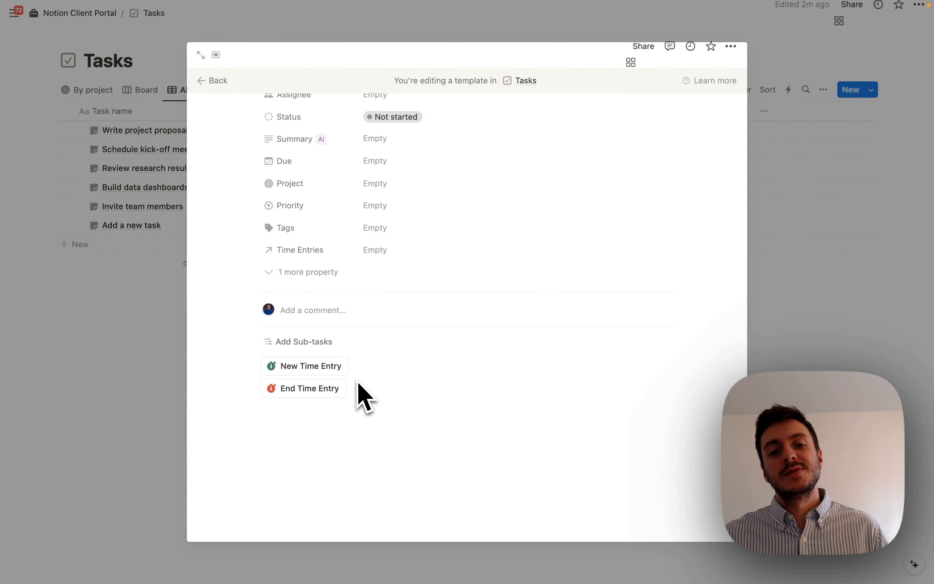
# - Add a Heading 2 reading "Time Entries" below the two buttons in the Task template, followed by an empty line
pyautogui.scroll(5, 348, 393)
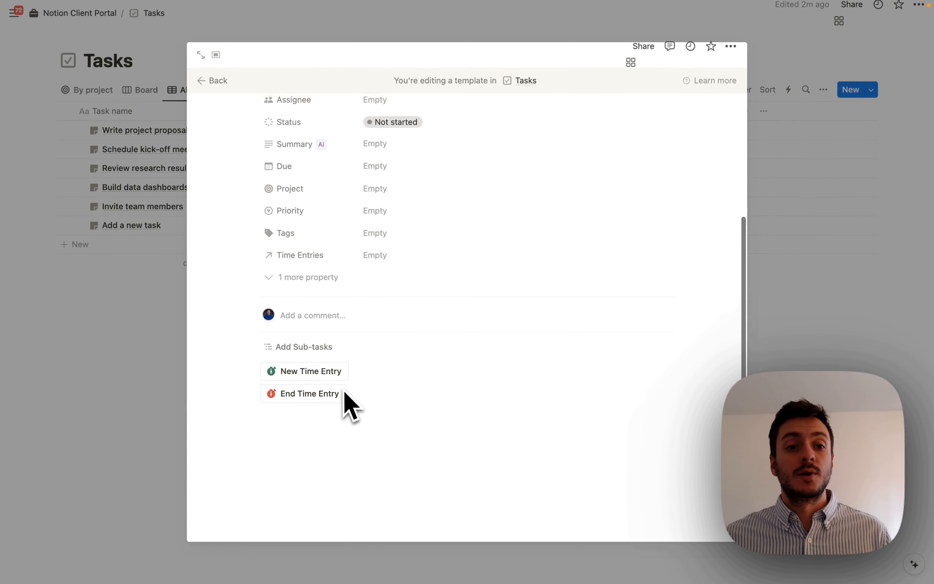
pyautogui.scroll(-3, 347, 402)
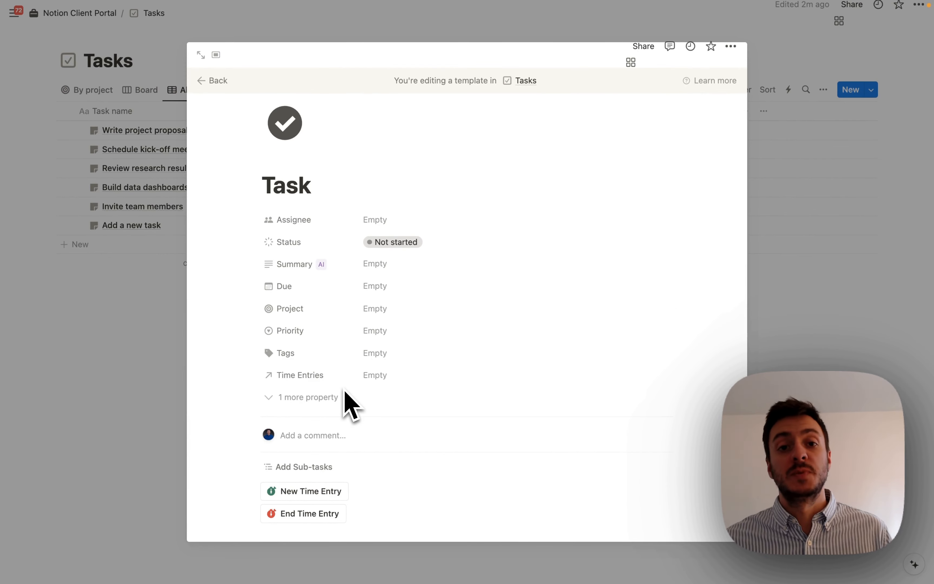
pyautogui.scroll(-5, 352, 406)
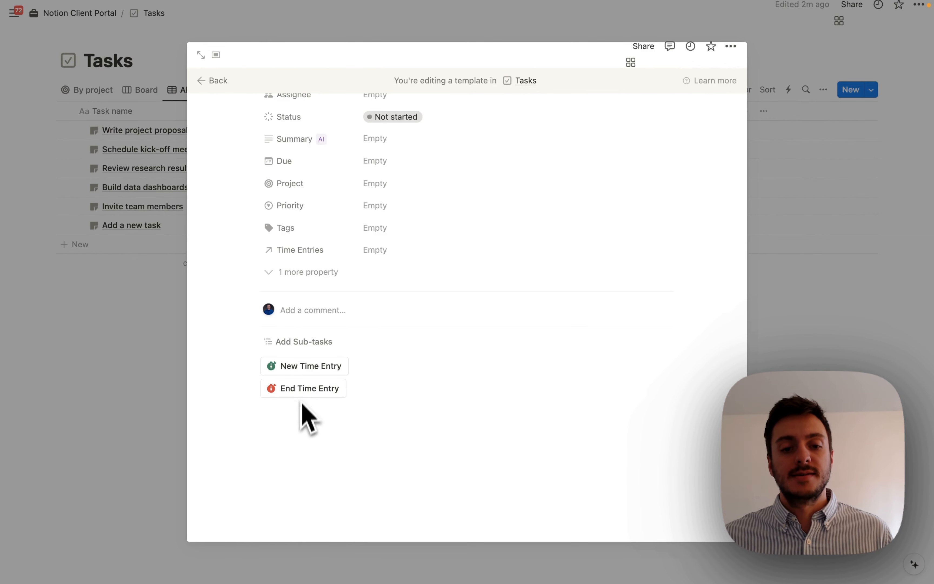
pyautogui.click(293, 415)
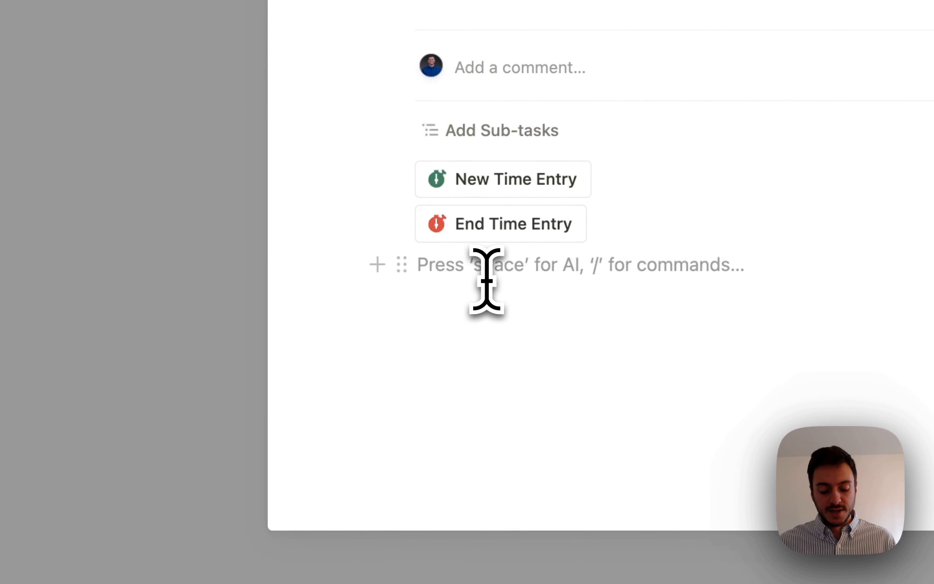
pyautogui.write('/h')
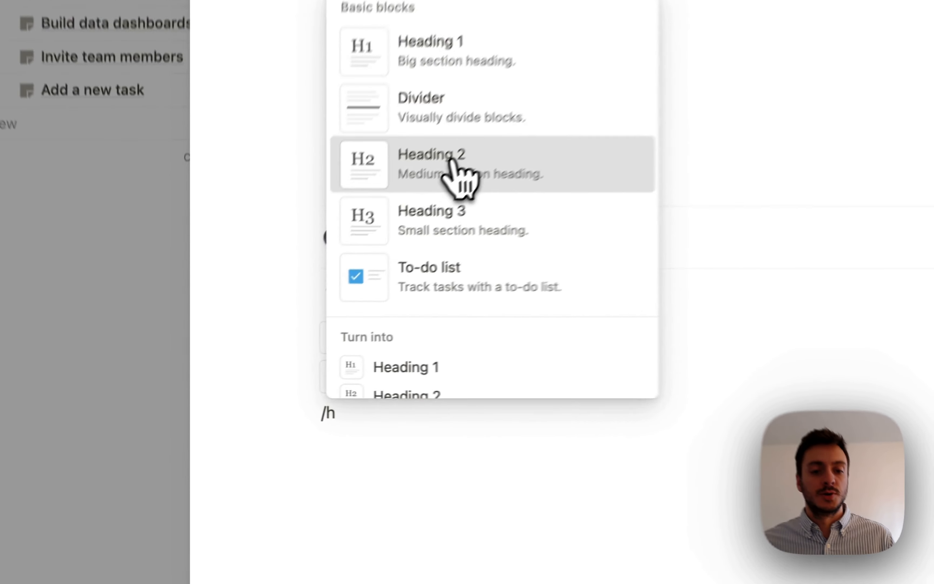
pyautogui.click(452, 161)
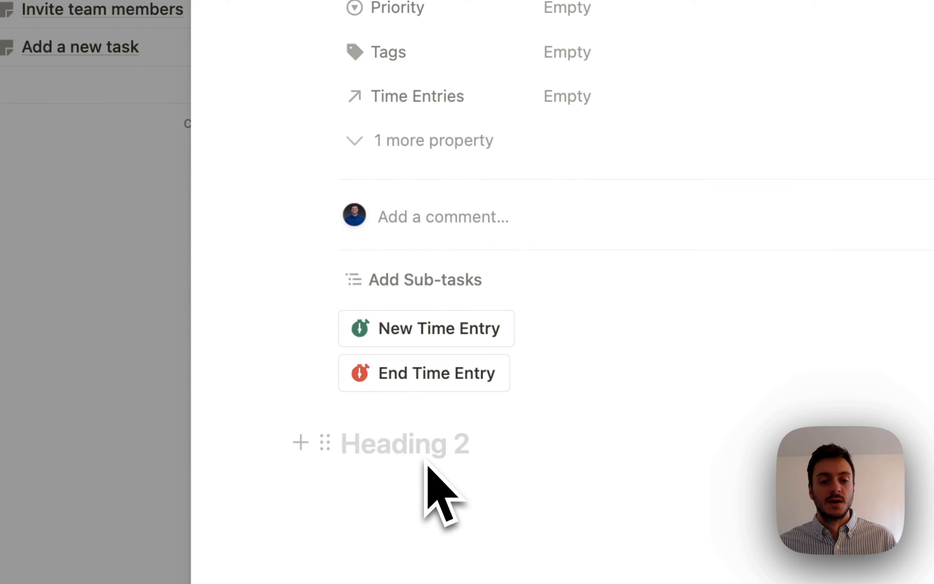
pyautogui.write('Time Entries')
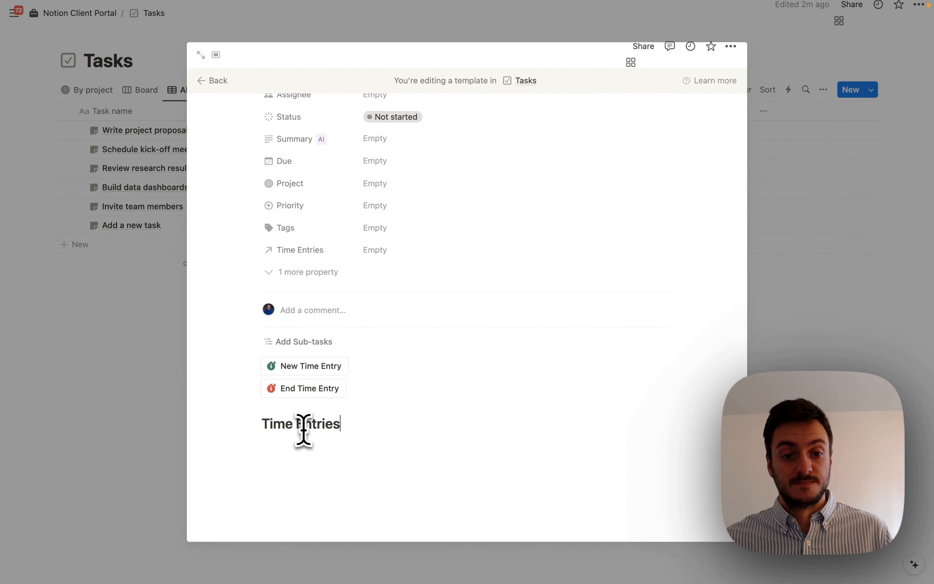
pyautogui.press('Return')
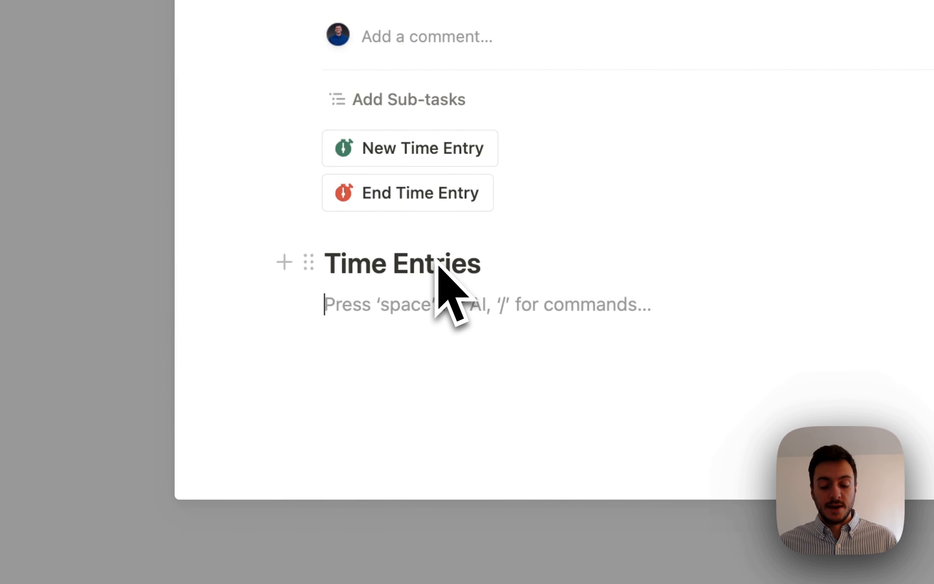
# - Insert a table view linked to the Notion Client Portal's Time Entries database under the heading, copying its existing Table view
pyautogui.write('/data')
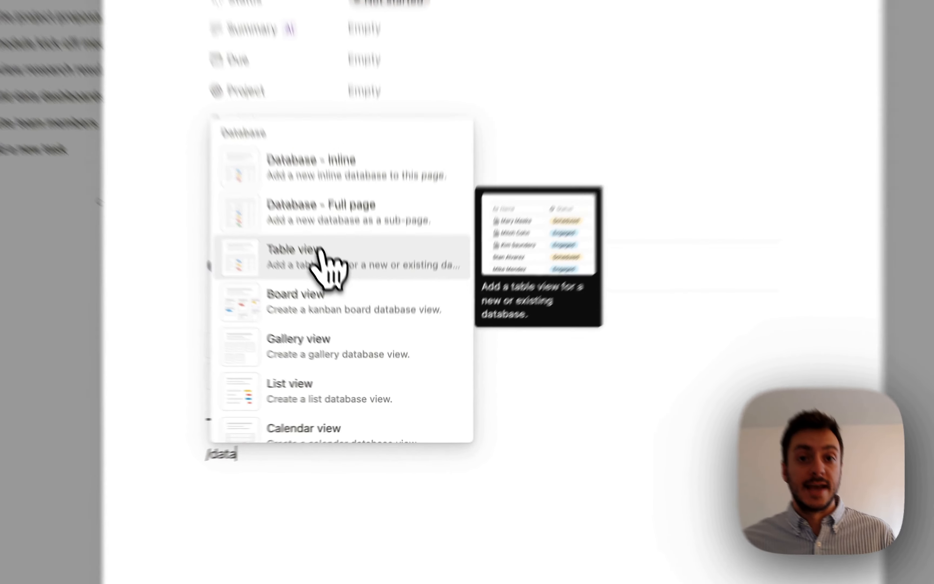
pyautogui.click(343, 300)
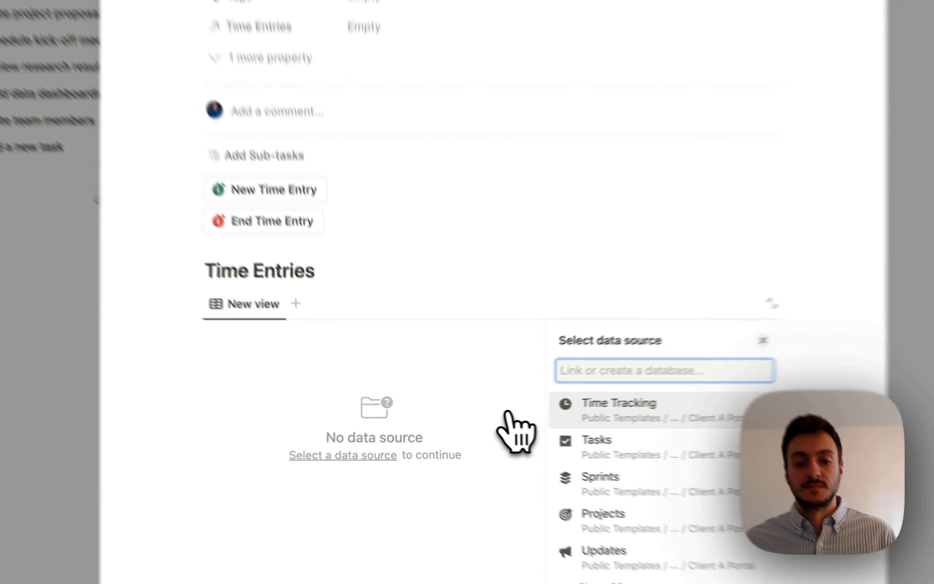
pyautogui.write('time')
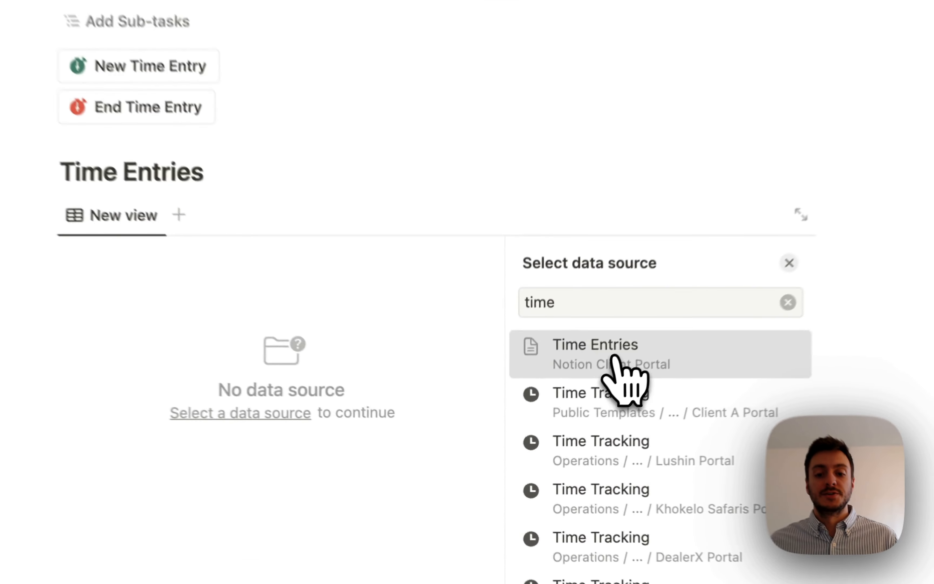
pyautogui.click(566, 416)
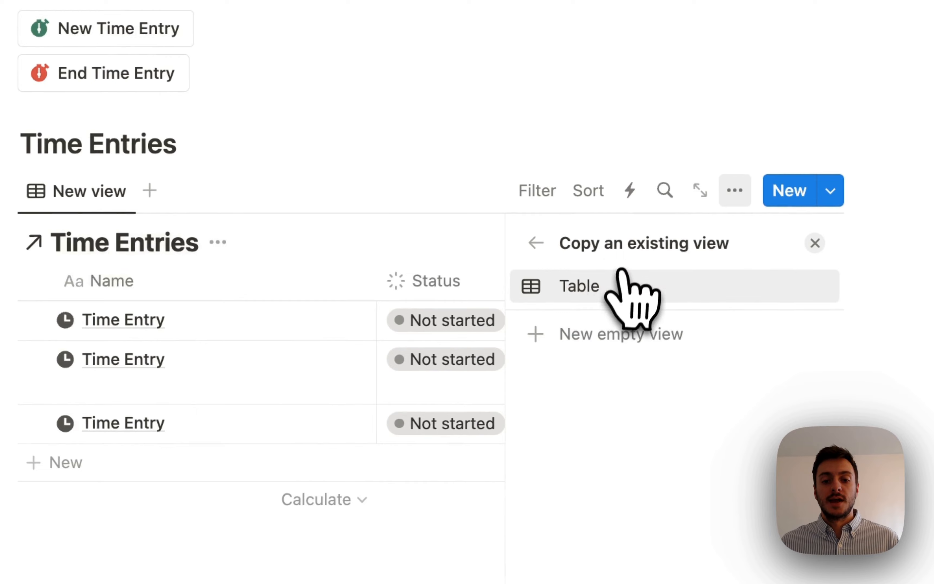
pyautogui.click(579, 288)
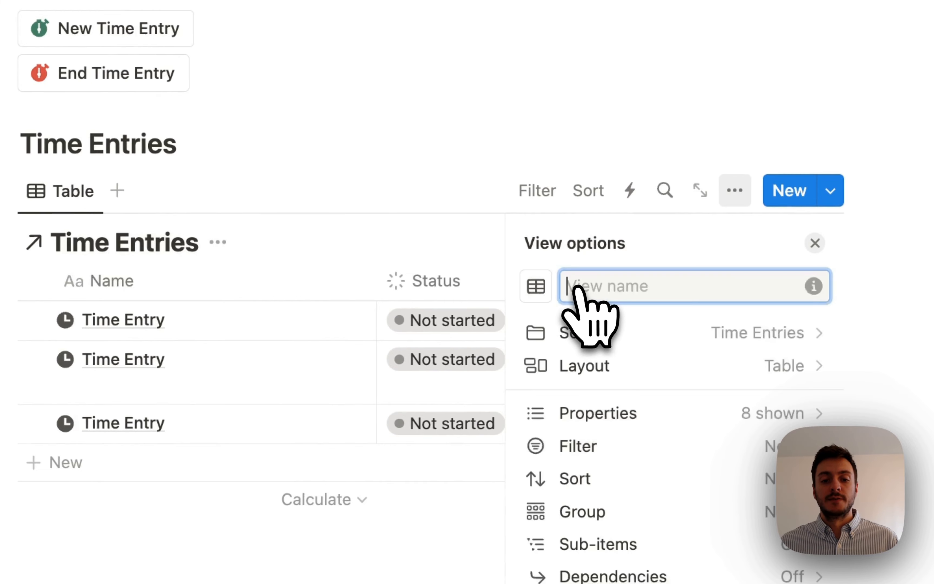
pyautogui.click(814, 244)
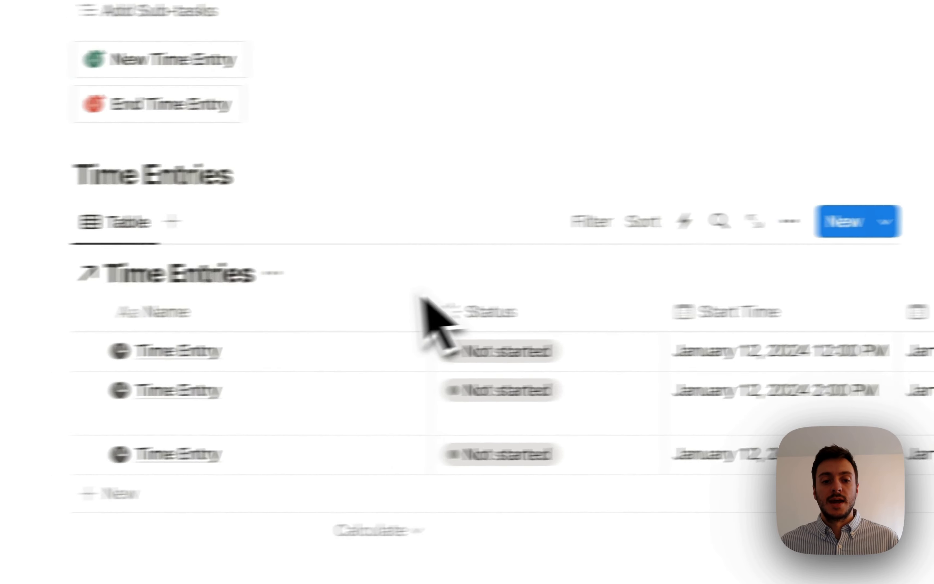
# - Hide the database title of the linked Time Entries table in the Task template
pyautogui.click(400, 254)
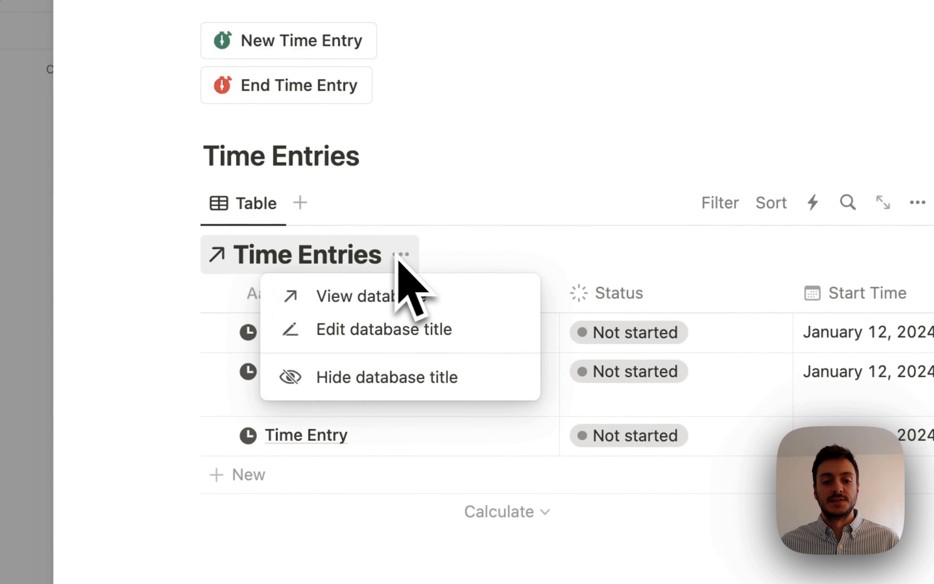
pyautogui.click(425, 376)
pyautogui.hscroll(3, 427, 339)
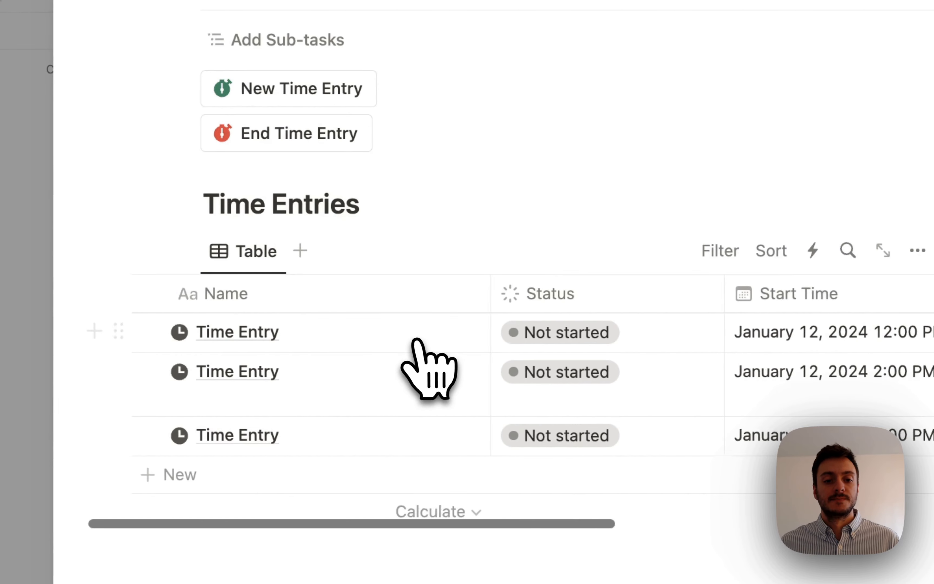
# - Rename the linked table's view to "Related to Task", correcting the misspelled first word
pyautogui.scroll(1, 386, 347)
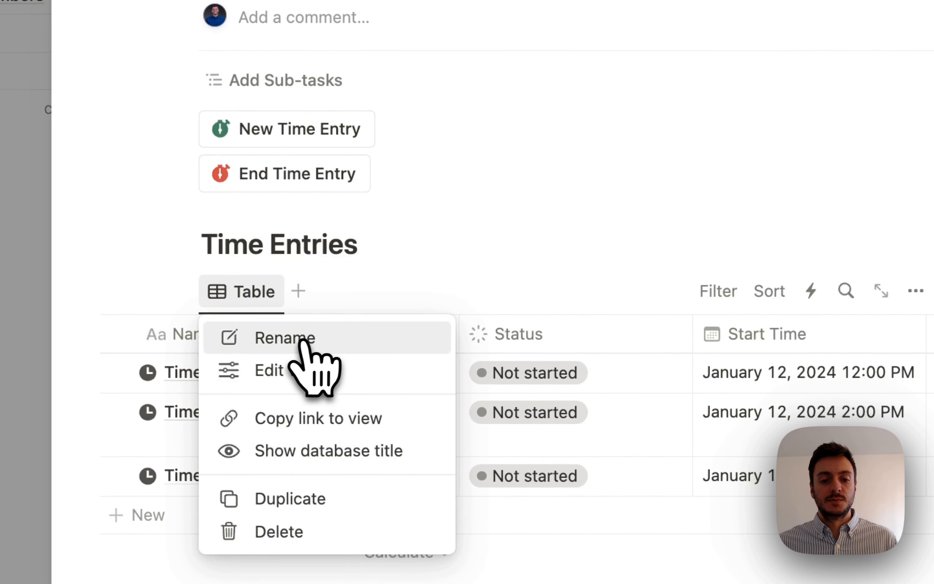
pyautogui.click(305, 340)
pyautogui.write('Releated Ta')
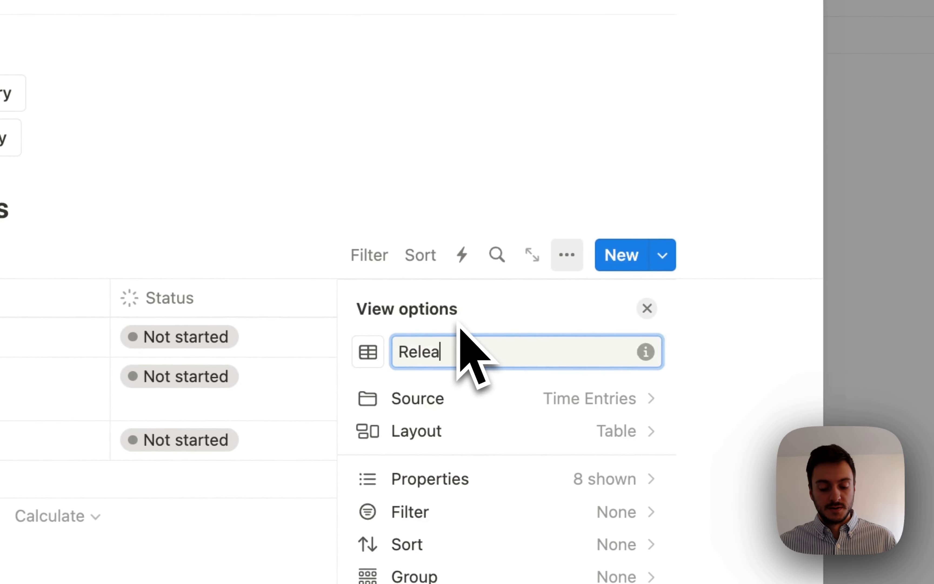
pyautogui.write('sk')
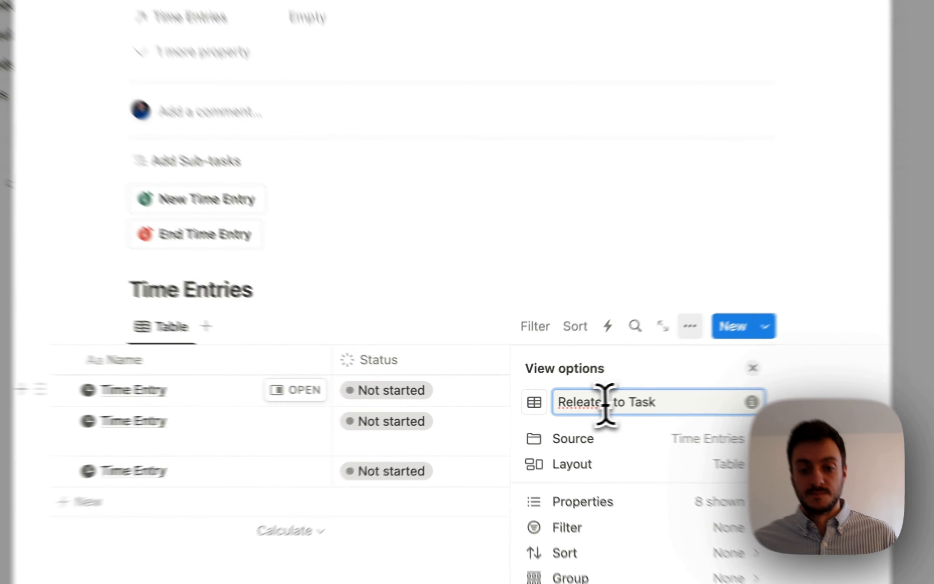
pyautogui.rightClick(560, 402)
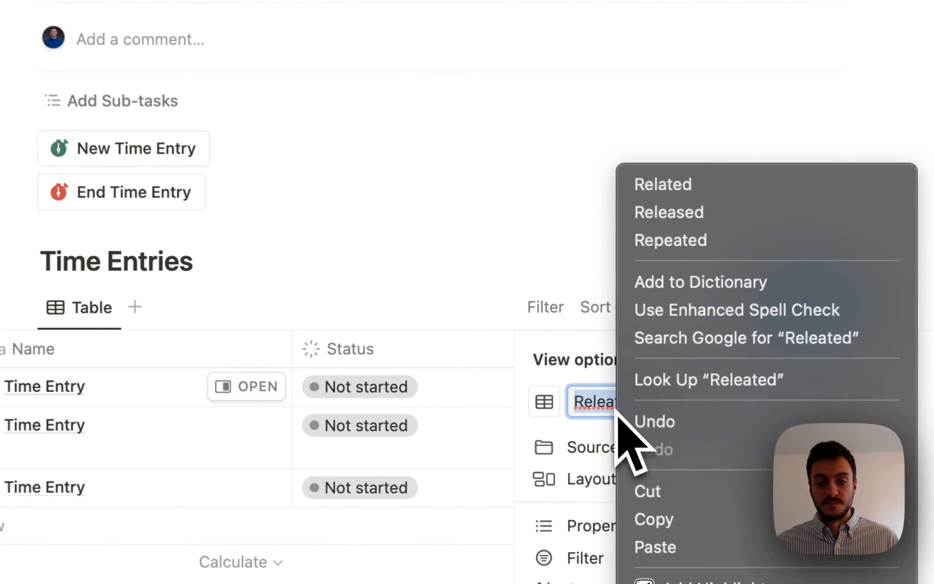
pyautogui.click(680, 179)
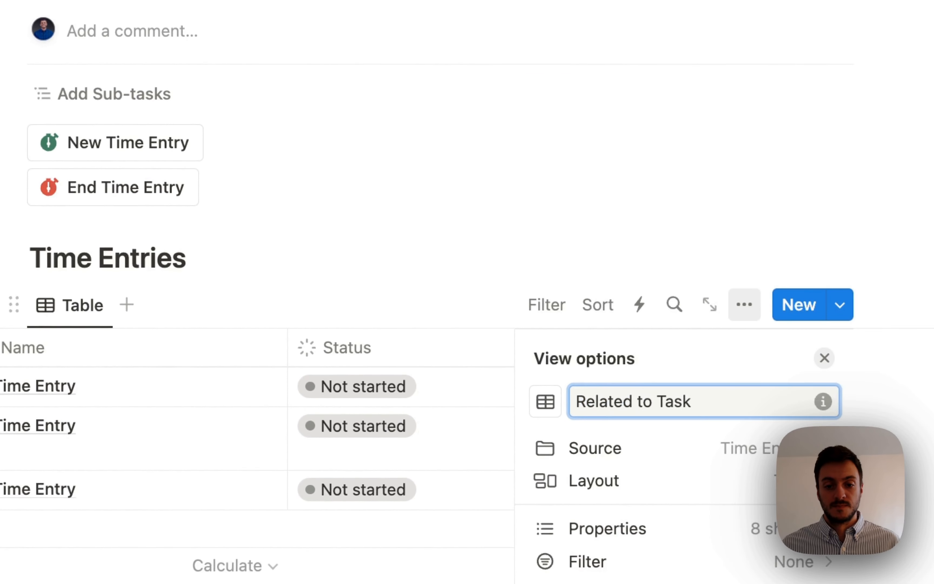
pyautogui.click(478, 228)
# - Change the Related to Task view's icon to the stopwatch
pyautogui.click(115, 307)
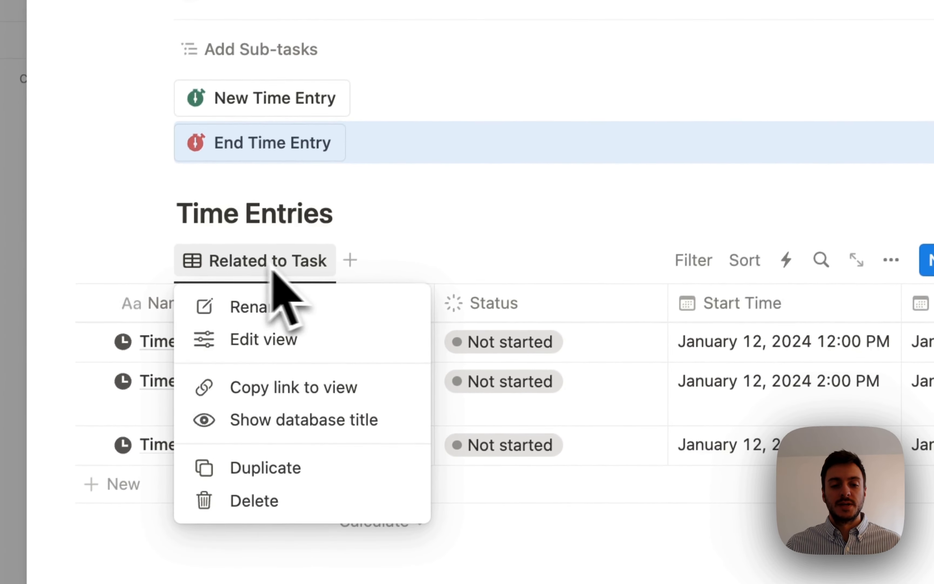
pyautogui.click(244, 303)
pyautogui.click(694, 352)
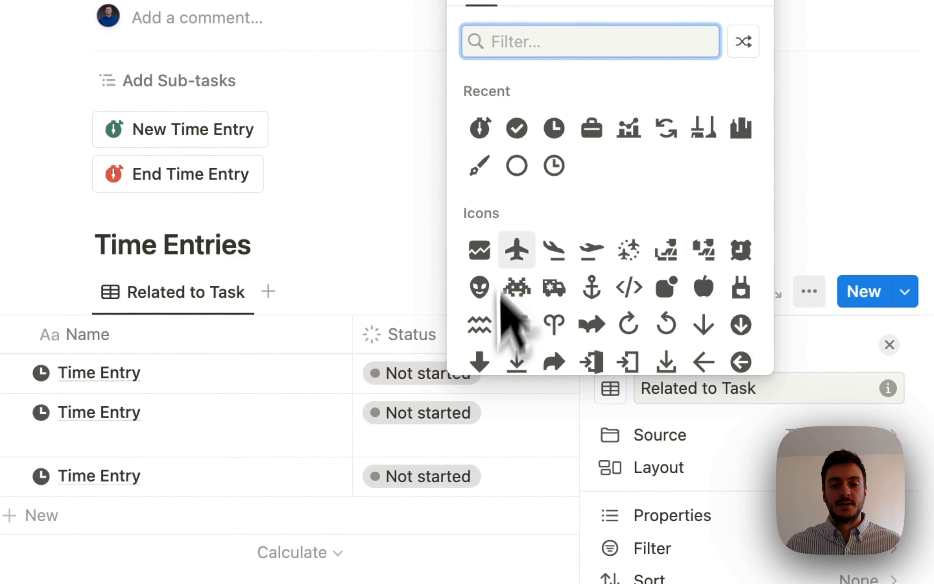
pyautogui.click(481, 130)
pyautogui.click(325, 255)
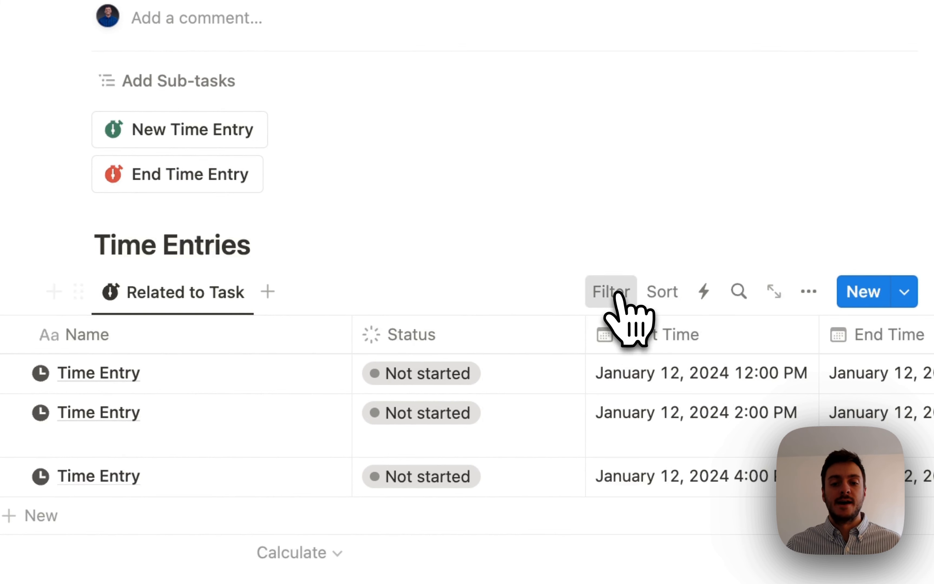
# - Filter the Related to Task view so that the Tasks relation contains the Task template
pyautogui.click(618, 295)
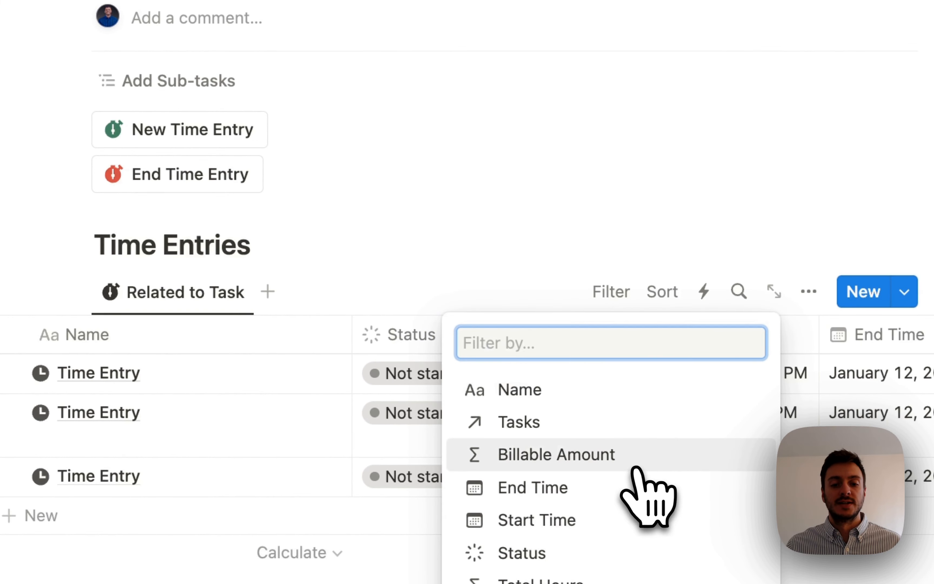
pyautogui.click(534, 425)
pyautogui.click(176, 344)
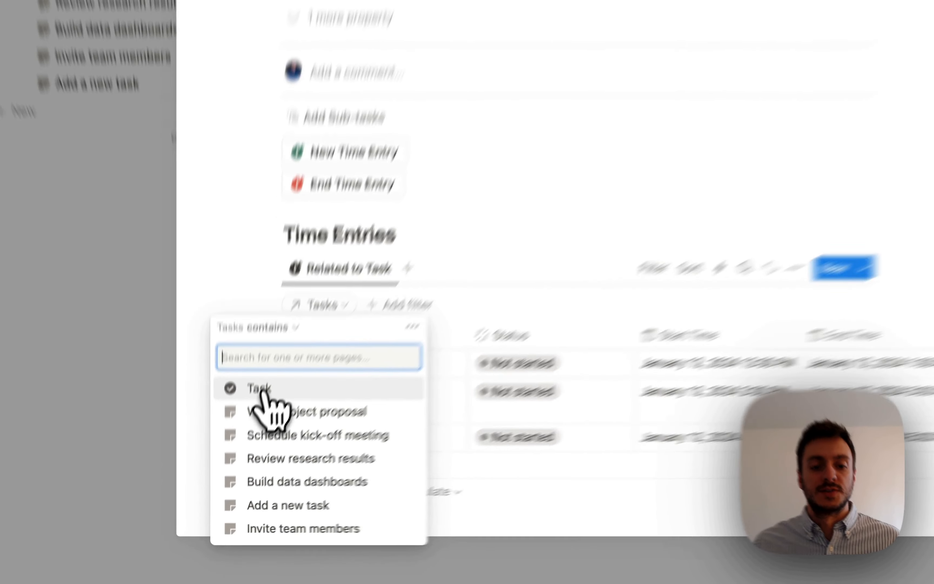
pyautogui.click(247, 439)
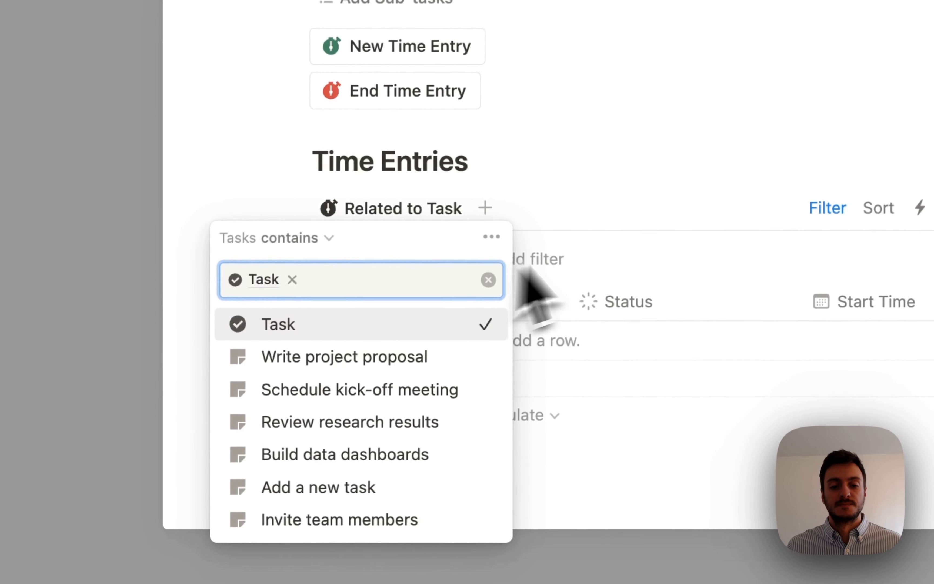
pyautogui.click(640, 197)
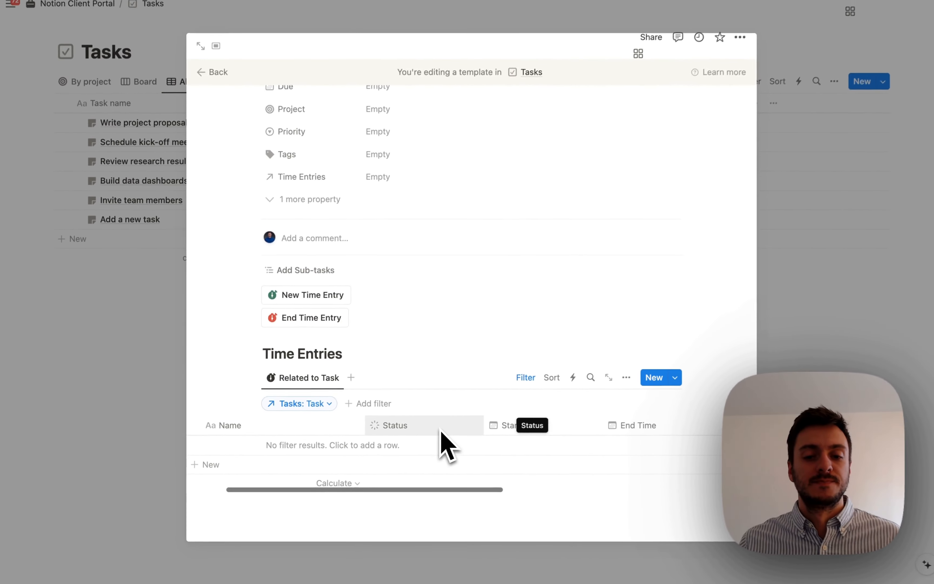
# - Hide the Tasks relation column in the Related to Task view
pyautogui.hscroll(3, 444, 448)
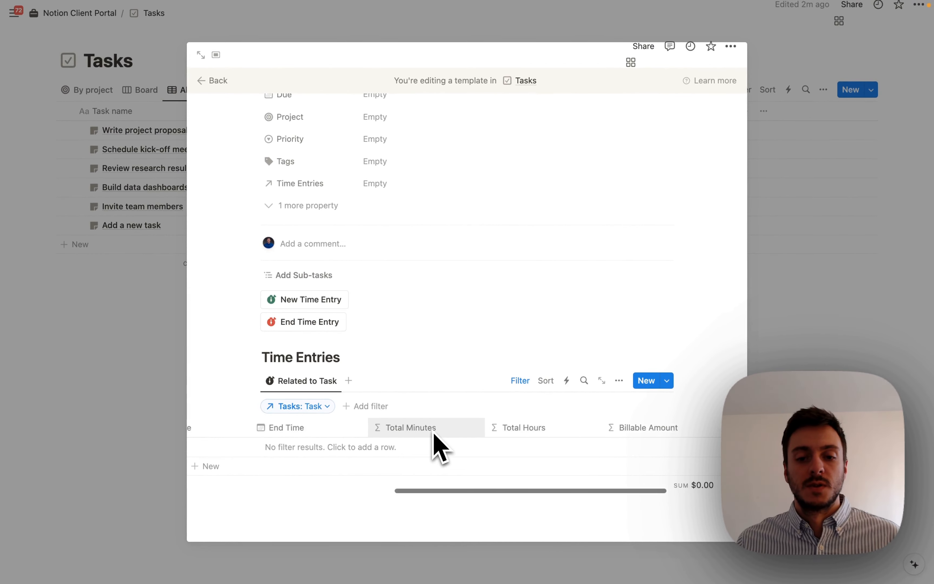
pyautogui.hscroll(-10, 432, 433)
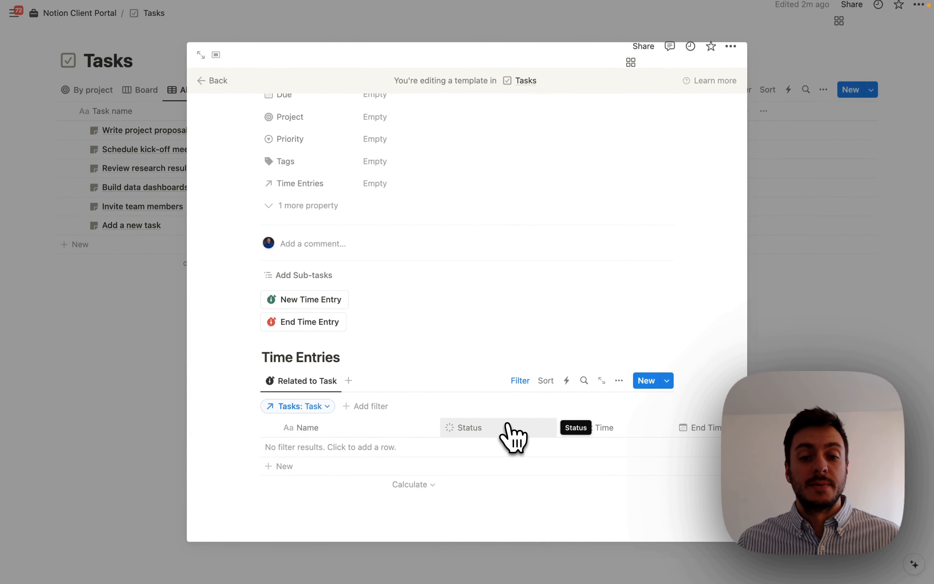
pyautogui.hscroll(10, 504, 440)
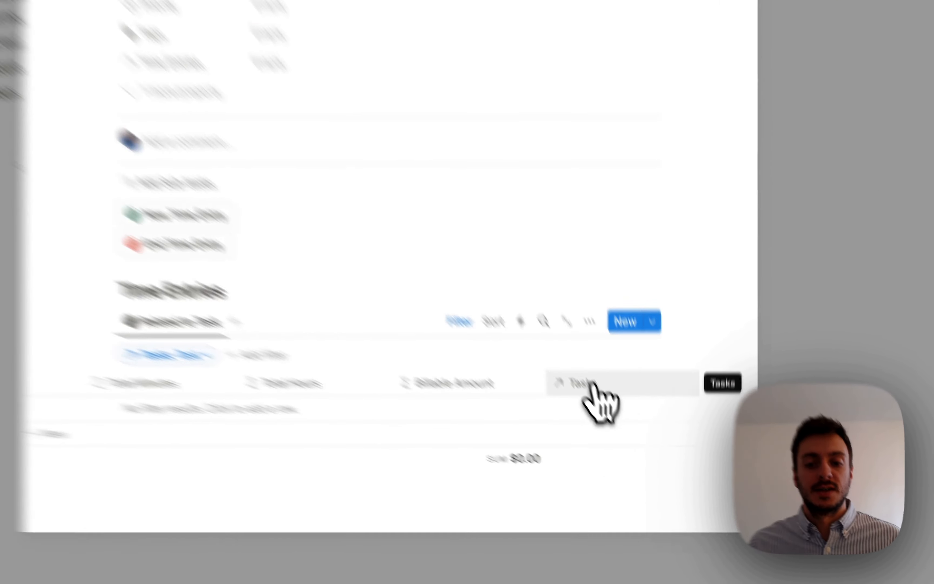
pyautogui.click(608, 428)
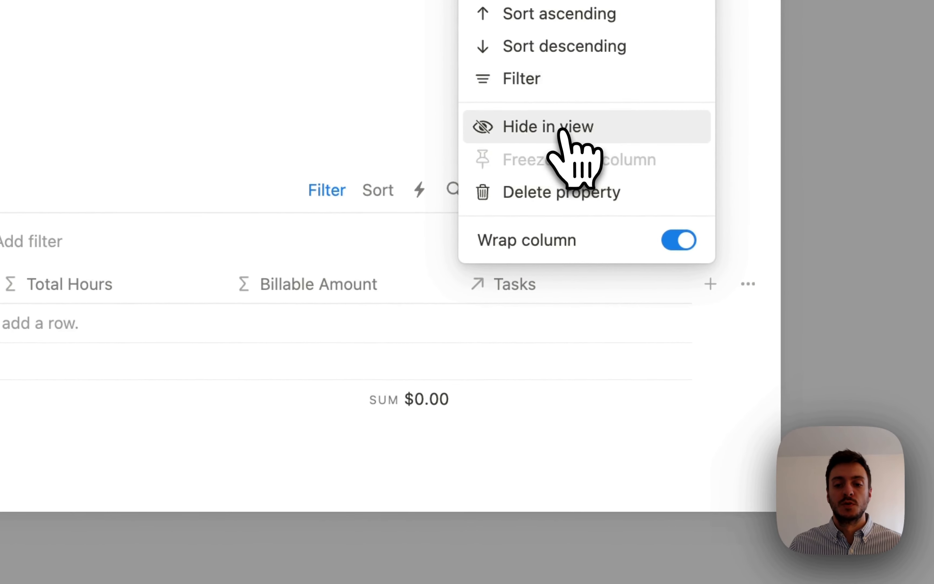
pyautogui.click(564, 132)
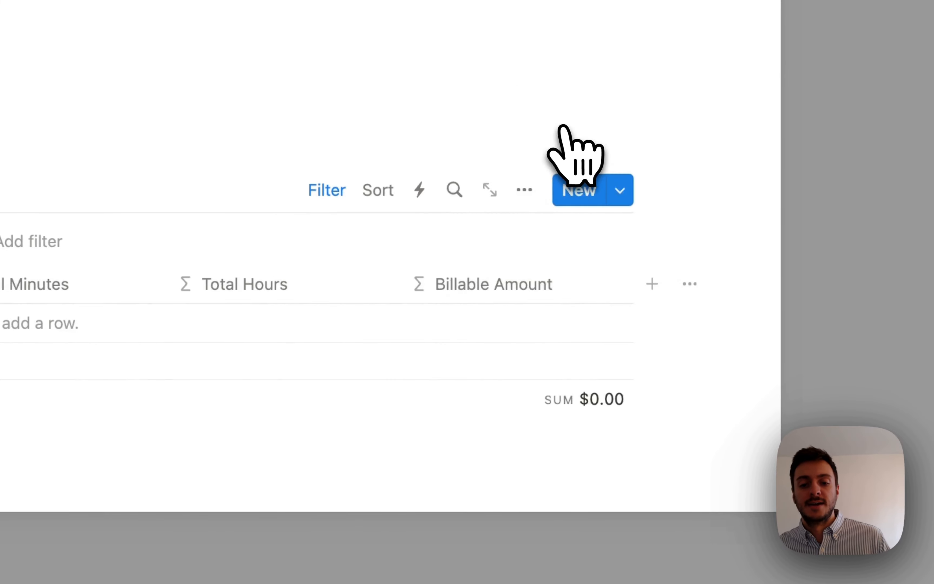
# - Add Sum calculations beneath the Total Hours and Total Minutes columns of the linked table
pyautogui.hscroll(-5, 296, 334)
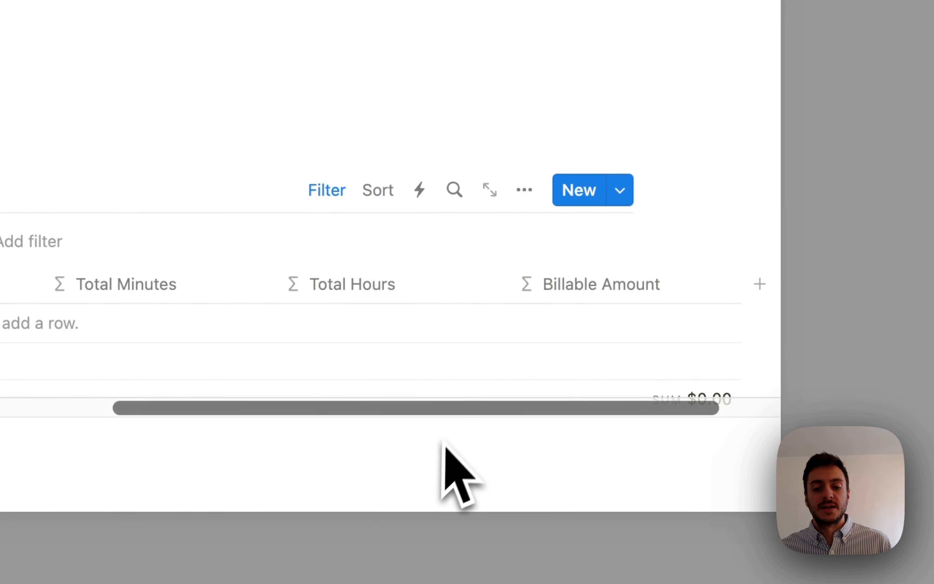
pyautogui.click(412, 414)
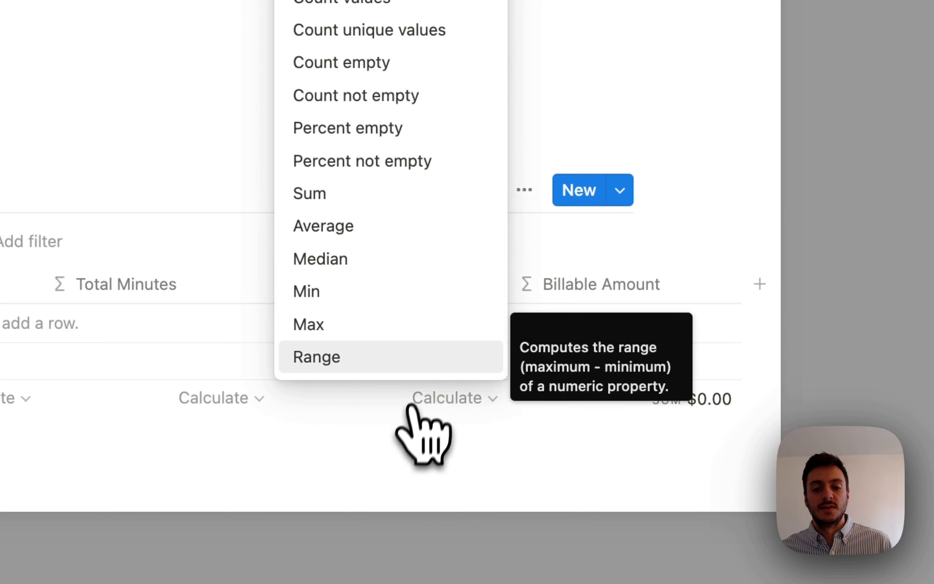
pyautogui.click(332, 193)
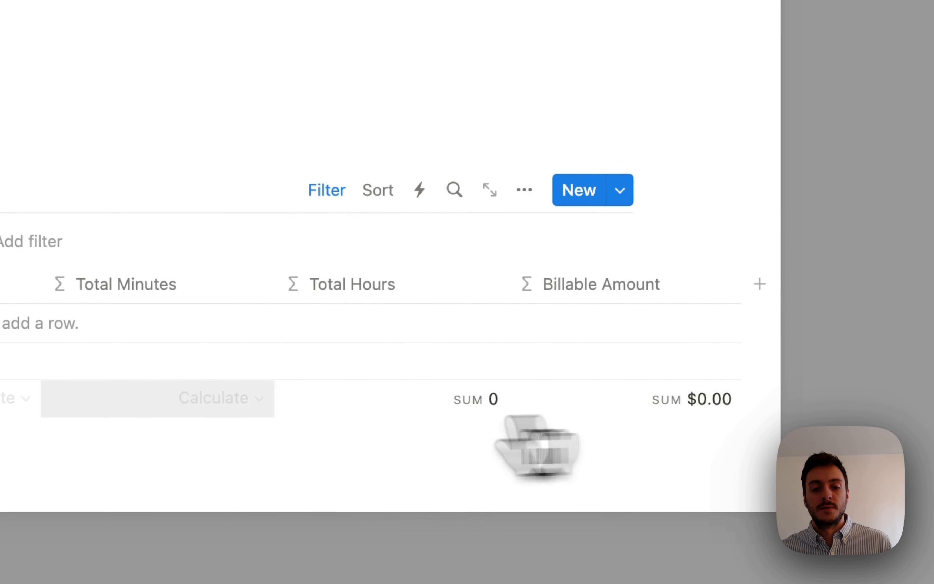
pyautogui.click(403, 398)
pyautogui.click(318, 189)
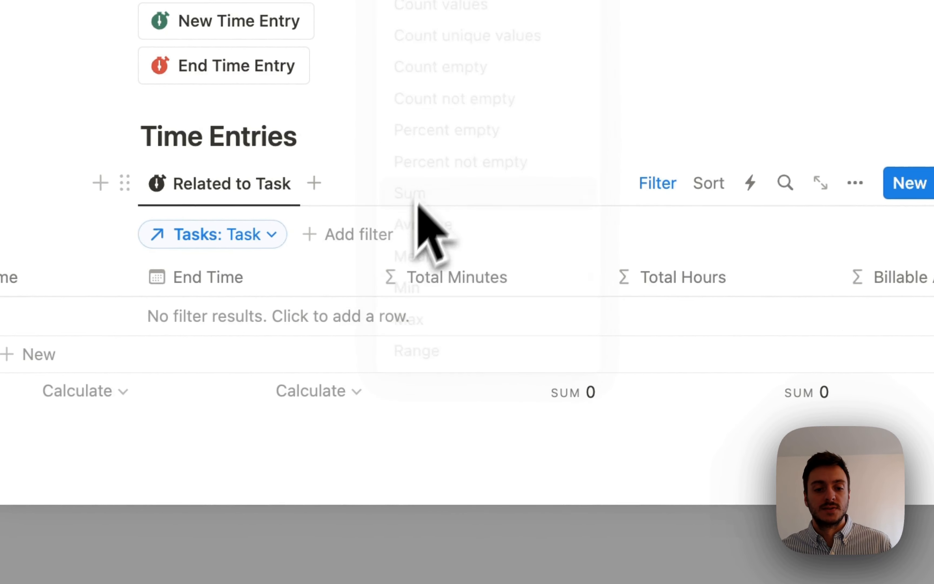
# - Sort the Related to Task view by Start Time in descending order
pyautogui.hscroll(-10, 481, 317)
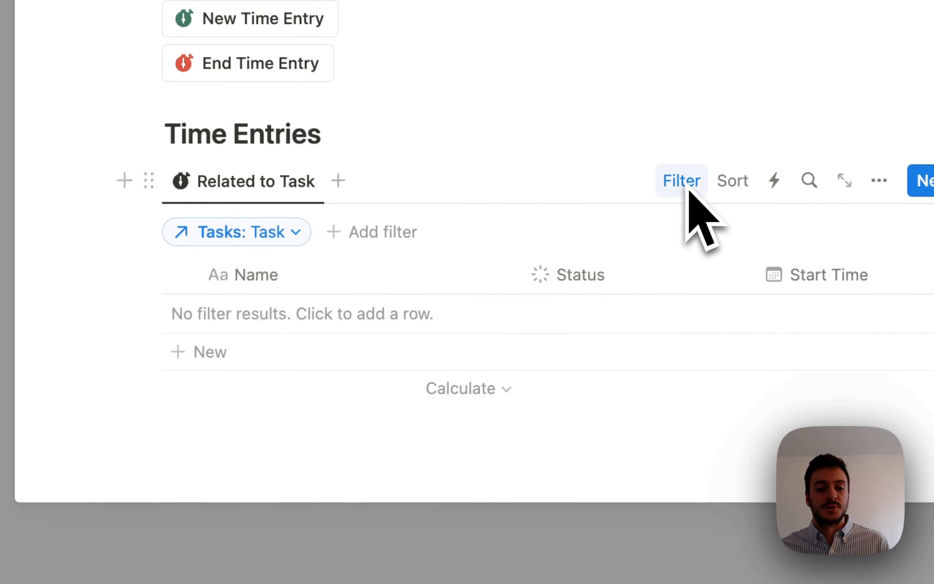
pyautogui.click(682, 180)
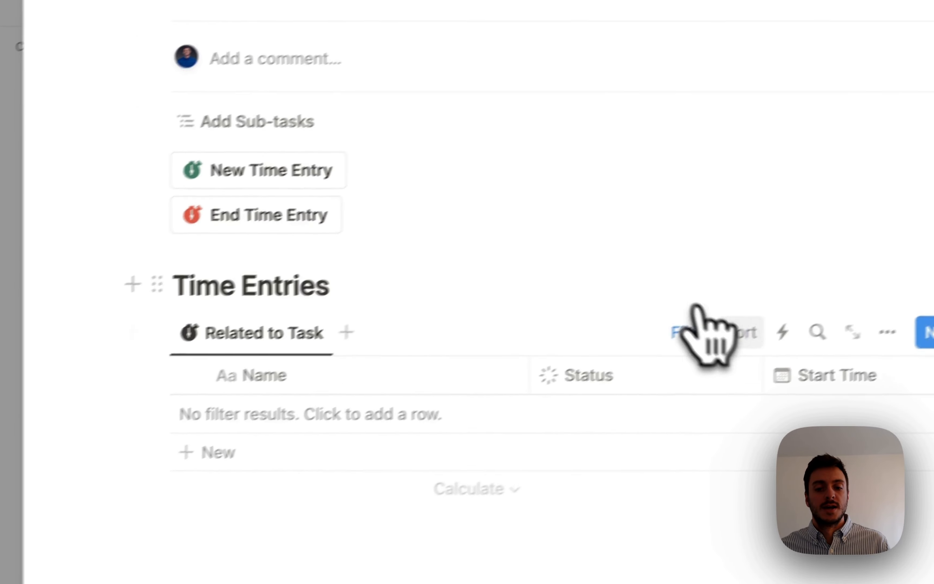
pyautogui.click(743, 331)
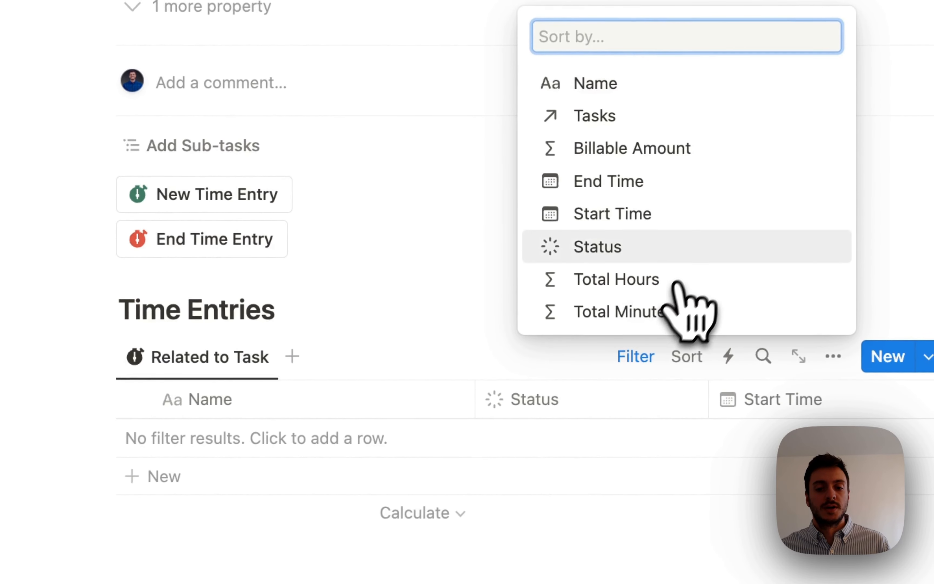
pyautogui.click(634, 215)
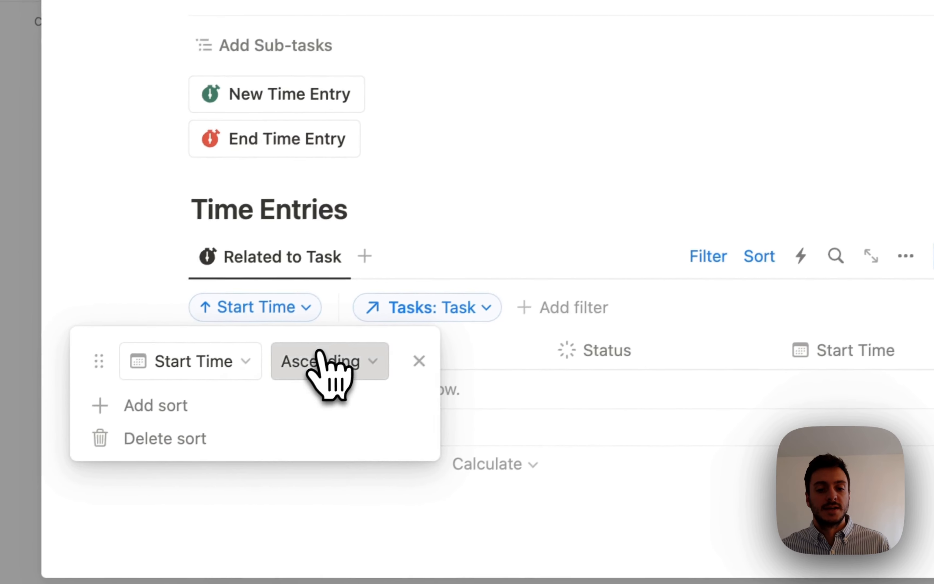
pyautogui.click(320, 353)
pyautogui.click(315, 433)
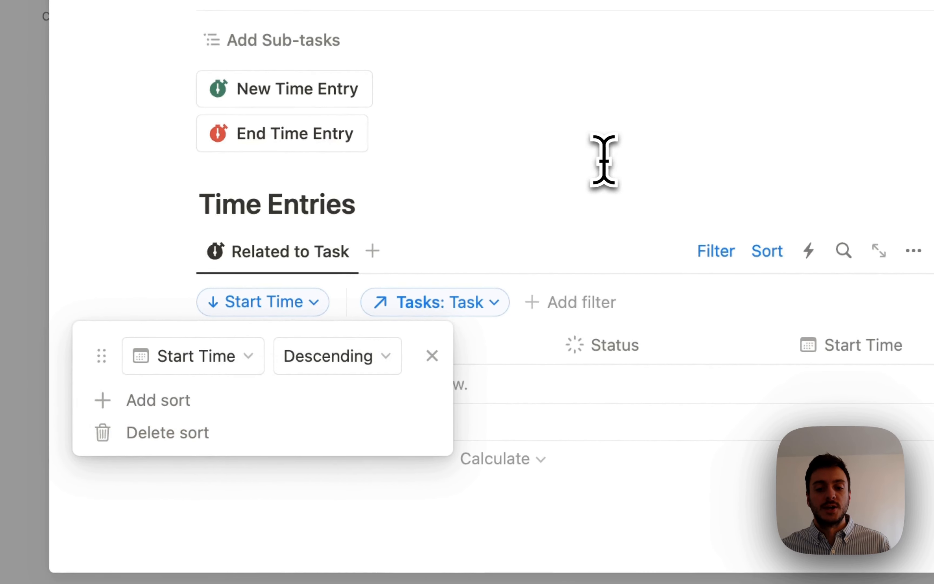
pyautogui.click(604, 160)
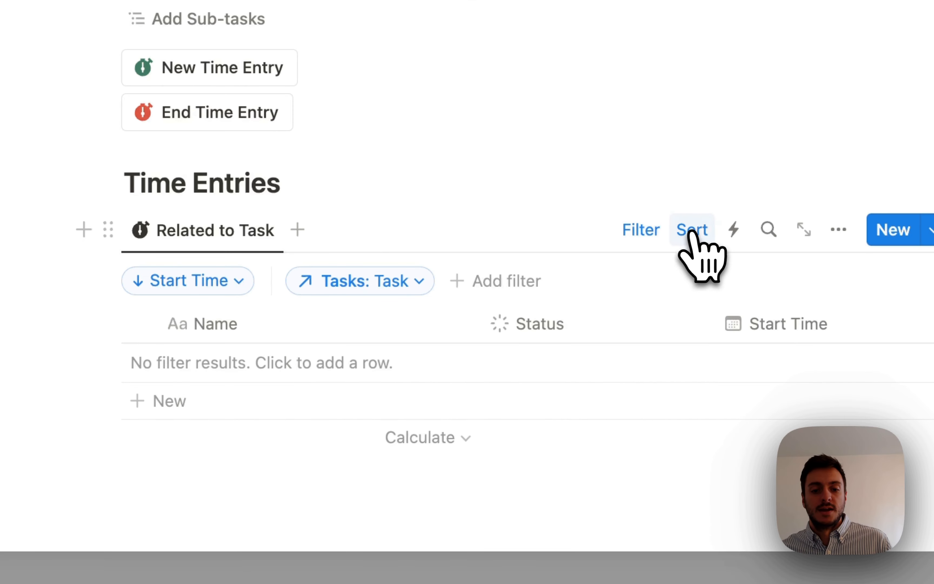
# - Close the sort settings and collapse the bar showing the linked table's sort and filter
pyautogui.click(692, 232)
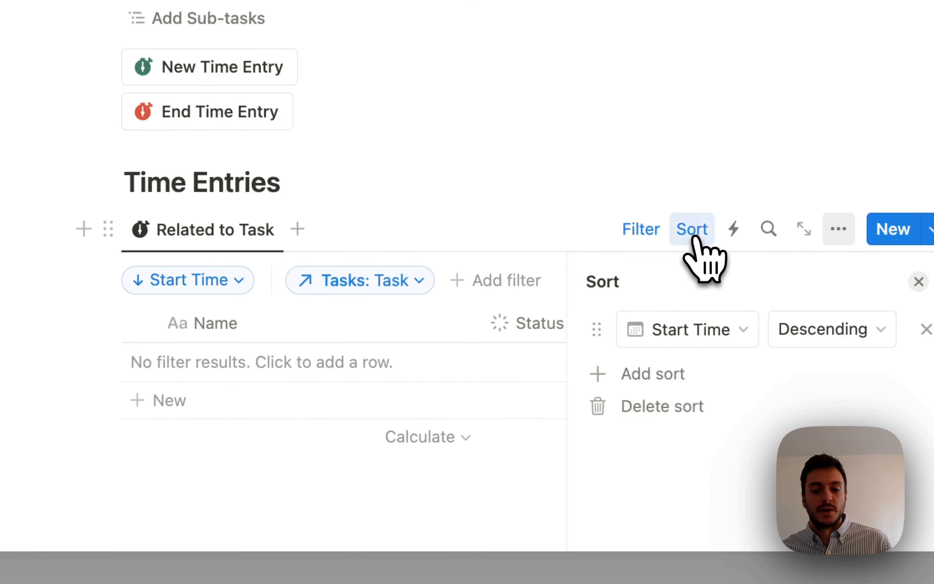
pyautogui.click(695, 237)
pyautogui.click(652, 235)
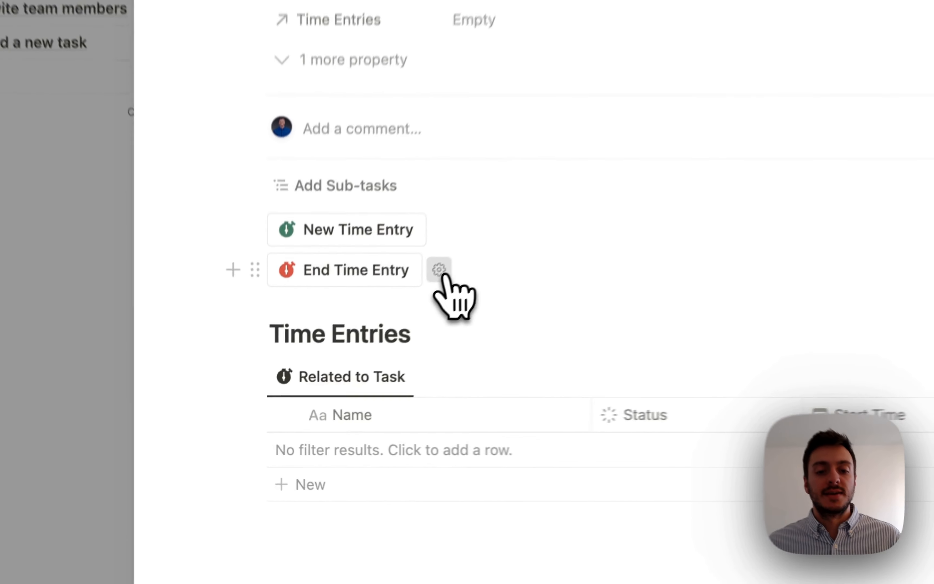
# - Edit the End Time Entry button so its Time Entries edit action sets the End Time property to Now
pyautogui.click(356, 350)
pyautogui.scroll(-3, 371, 378)
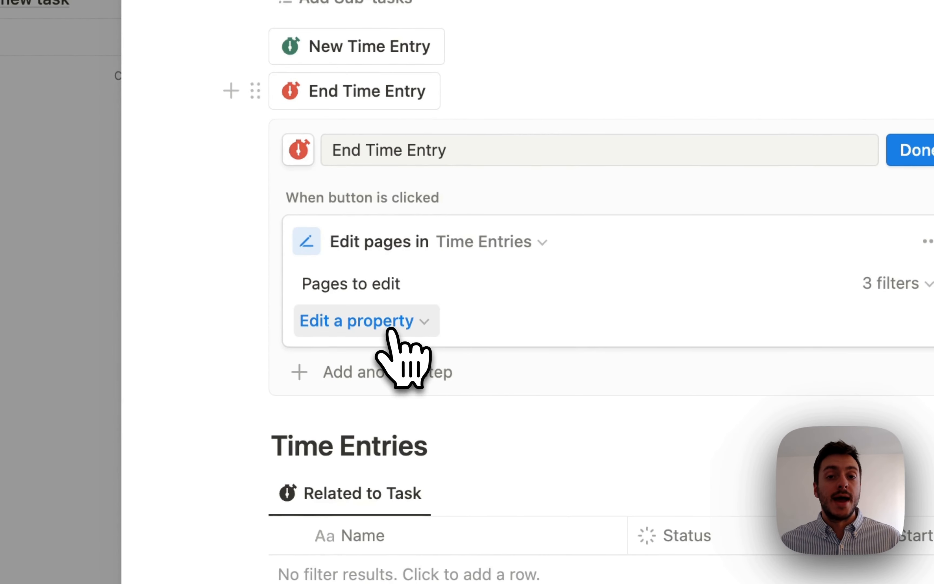
pyautogui.click(390, 331)
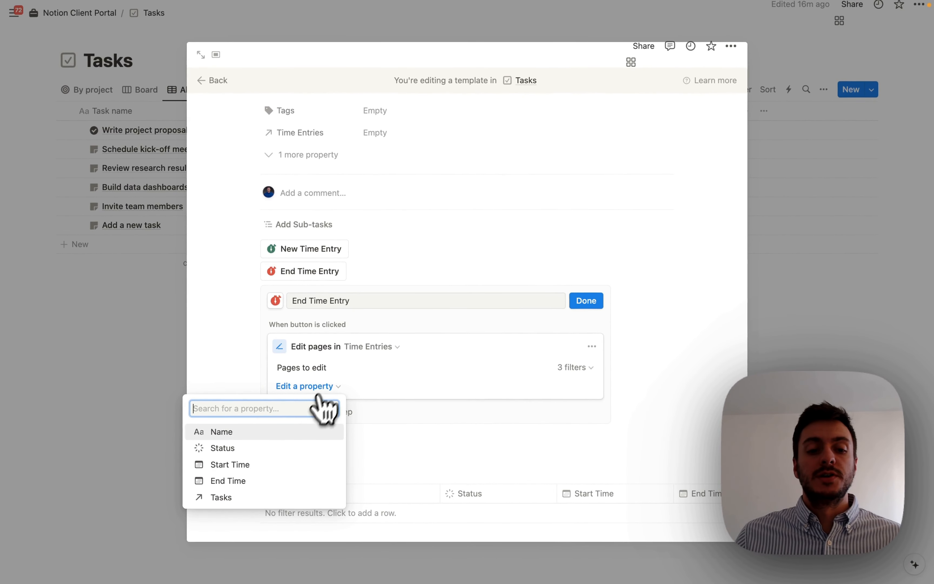
pyautogui.click(239, 482)
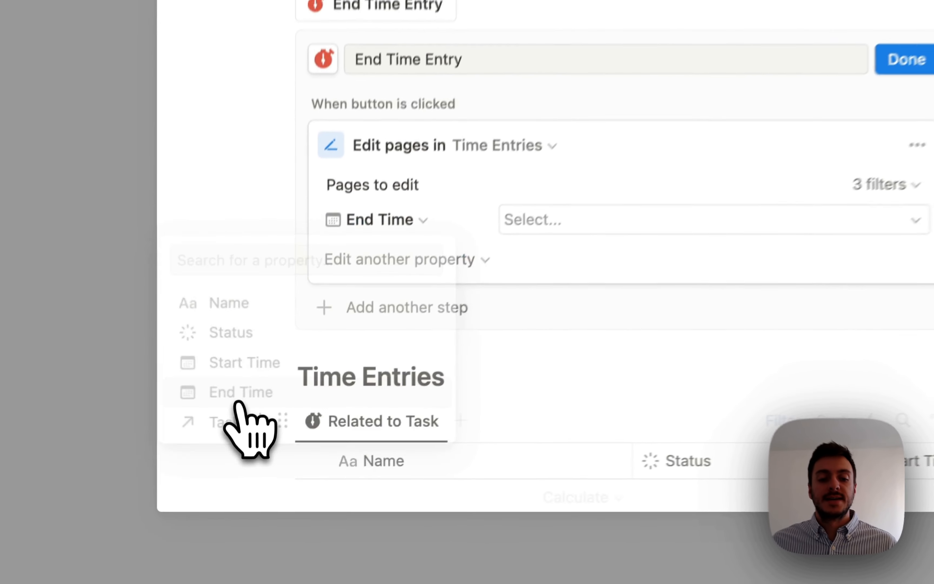
pyautogui.click(406, 386)
pyautogui.click(707, 277)
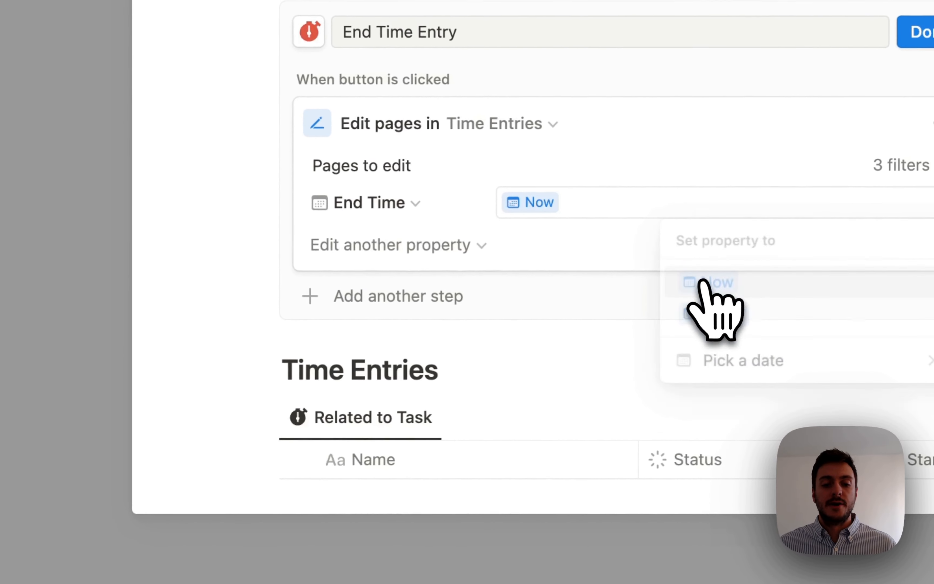
# - Make the End Time Entry button also set Status to Stopped, save the button, and close the task template
pyautogui.click(398, 247)
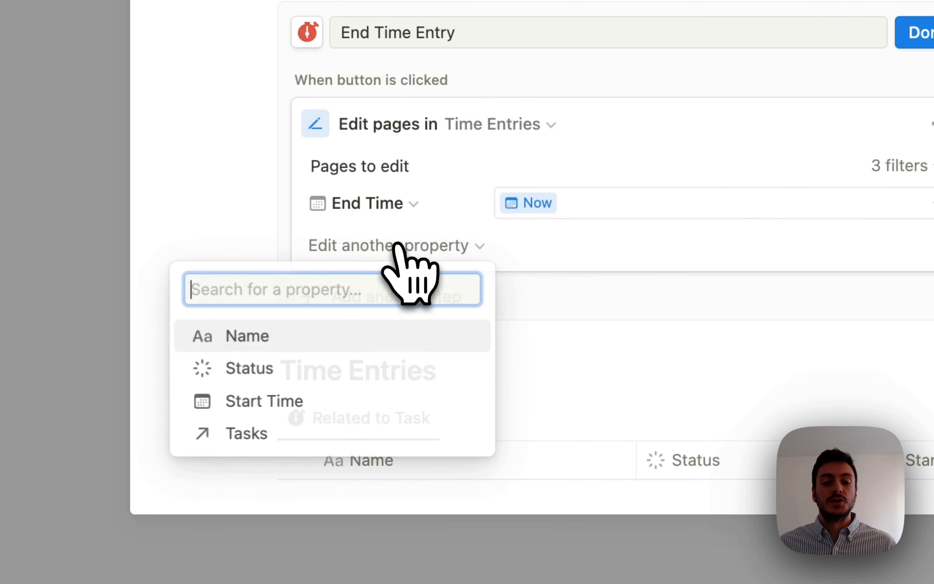
pyautogui.click(253, 365)
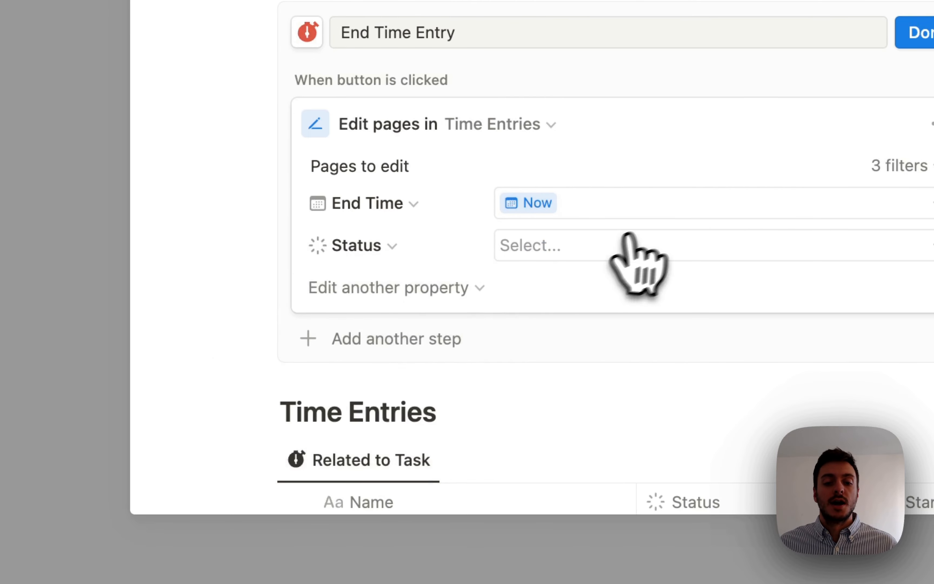
pyautogui.click(587, 246)
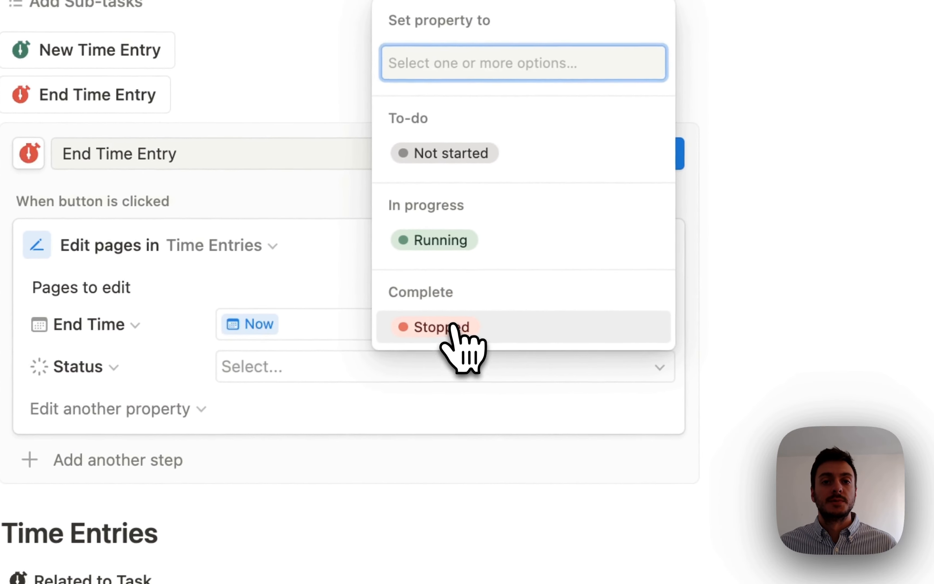
pyautogui.click(471, 320)
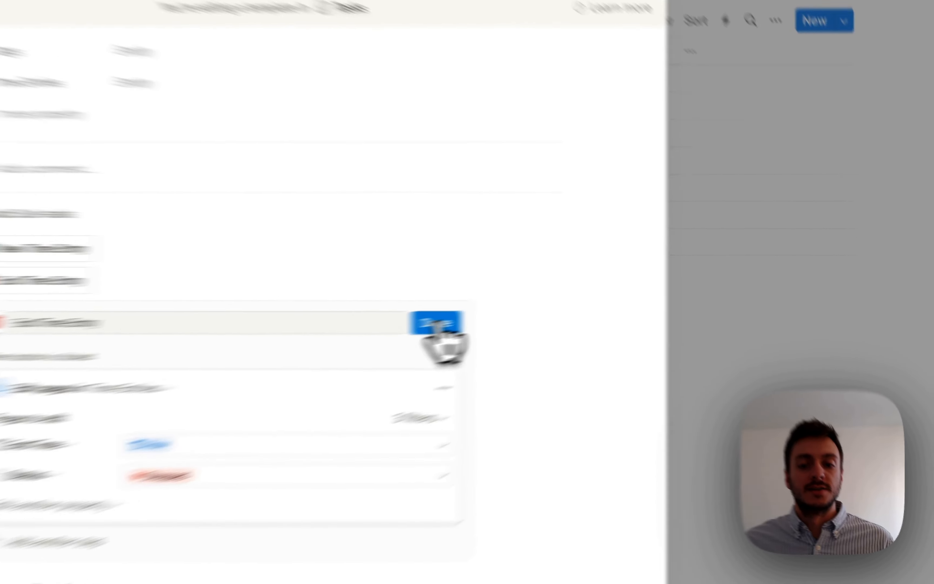
pyautogui.click(589, 301)
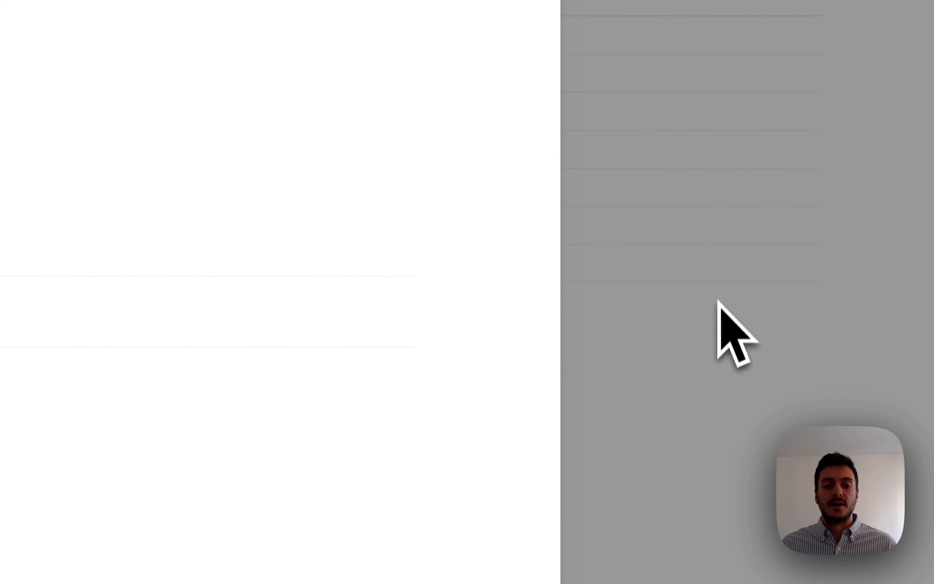
pyautogui.click(717, 316)
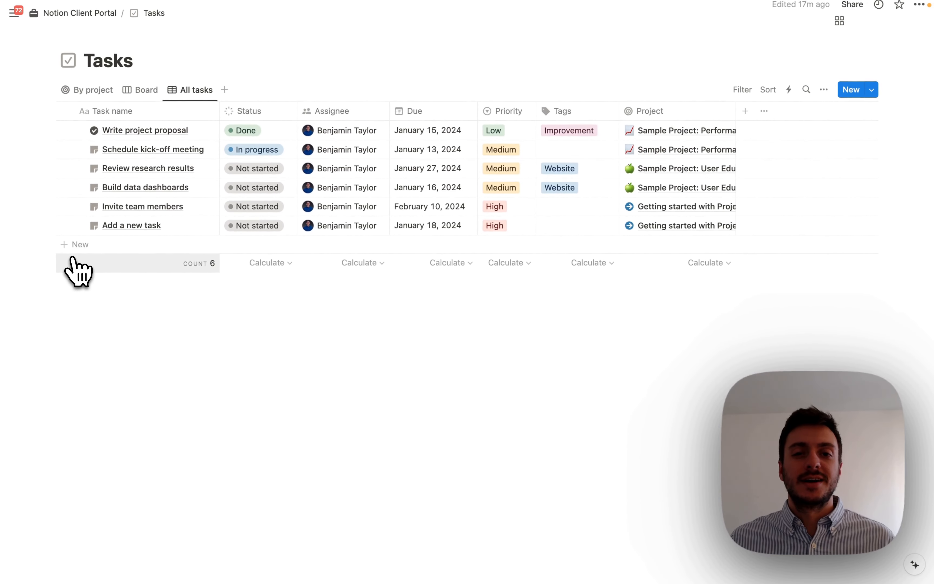
# - Add a new task named "Create Client Portal" to the All tasks table
pyautogui.click(76, 247)
pyautogui.write('Task')
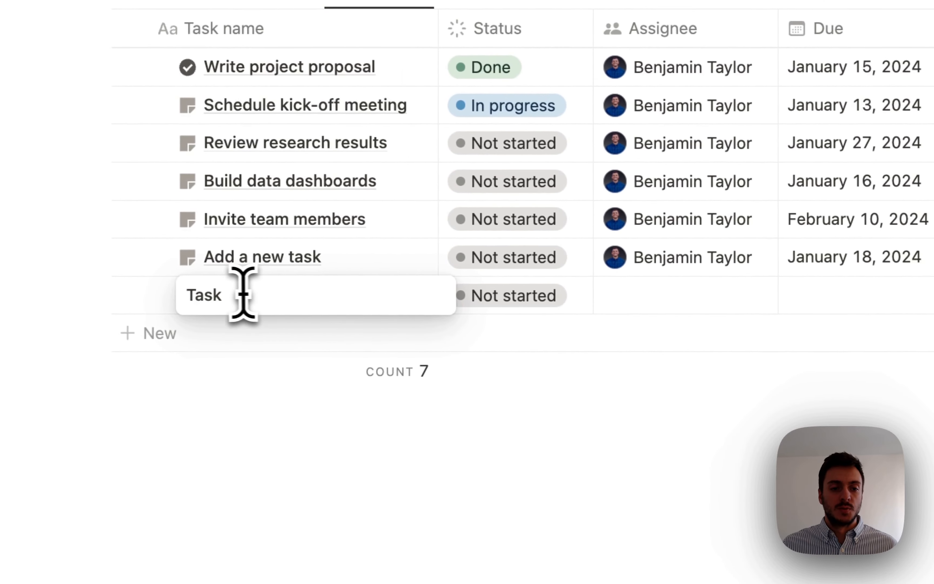
pyautogui.press('BackSpace')
pyautogui.press('BackSpace')
pyautogui.press('BackSpace')
pyautogui.press('BackSpace')
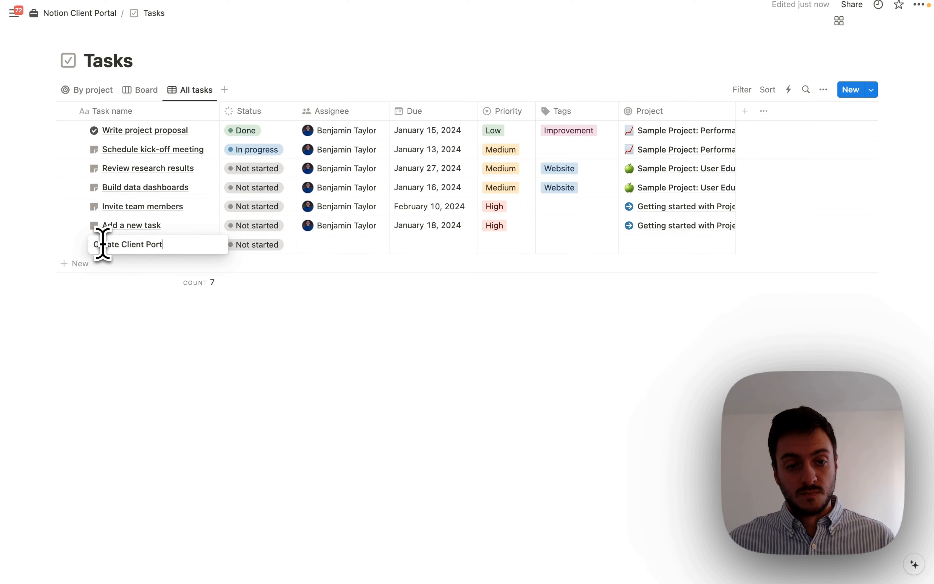
pyautogui.press('Return')
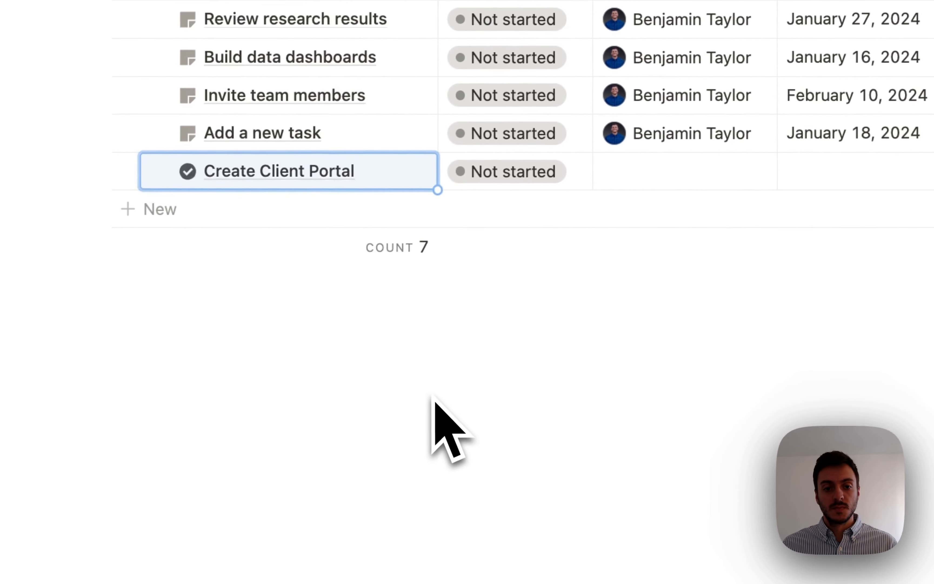
# - Assign the Create Client Portal task to the same person as the other tasks and set its due date to January 16, 2024
pyautogui.click(686, 169)
pyautogui.click(681, 231)
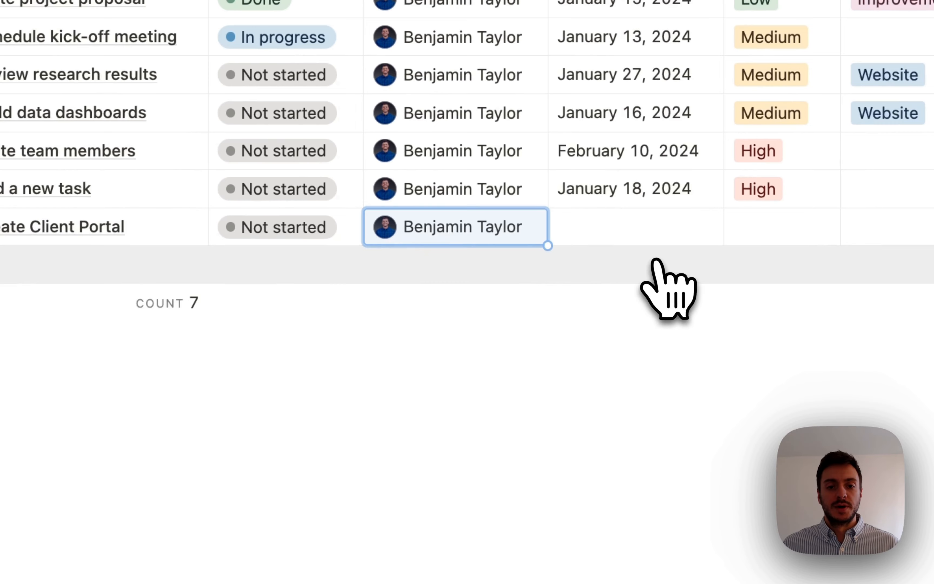
pyautogui.click(618, 228)
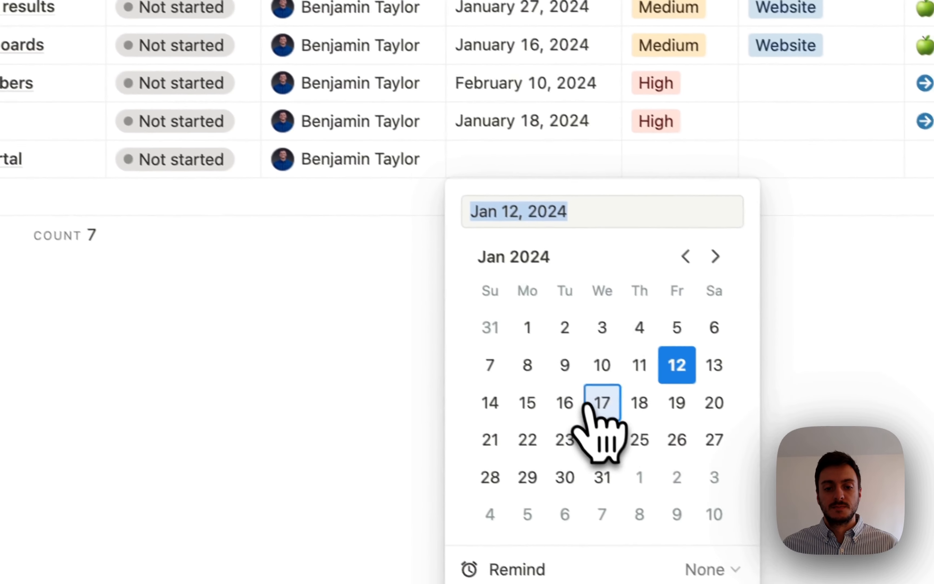
pyautogui.click(565, 403)
pyautogui.click(297, 408)
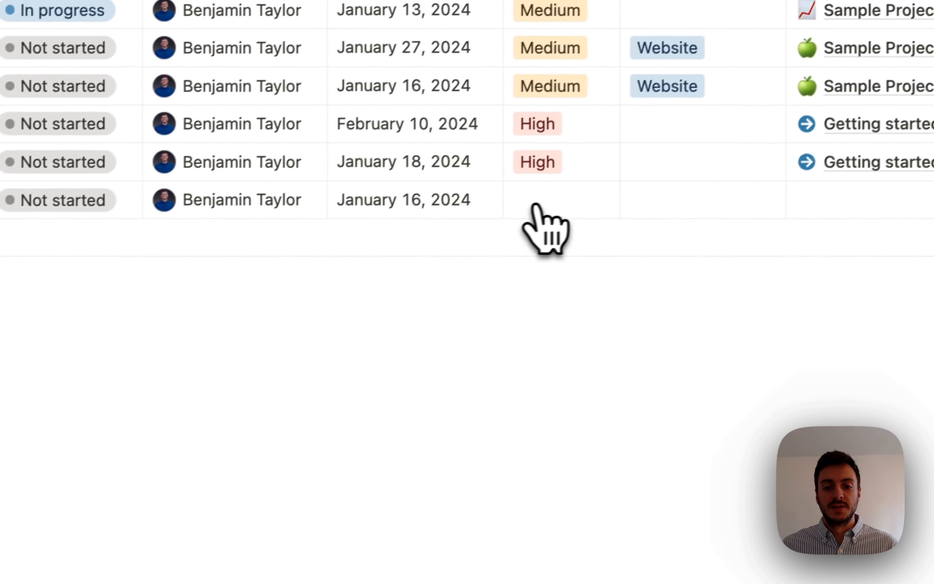
# - Set the Create Client Portal task's priority to Medium and give it a new tag named "Notion"
pyautogui.click(536, 208)
pyautogui.click(603, 308)
pyautogui.click(285, 377)
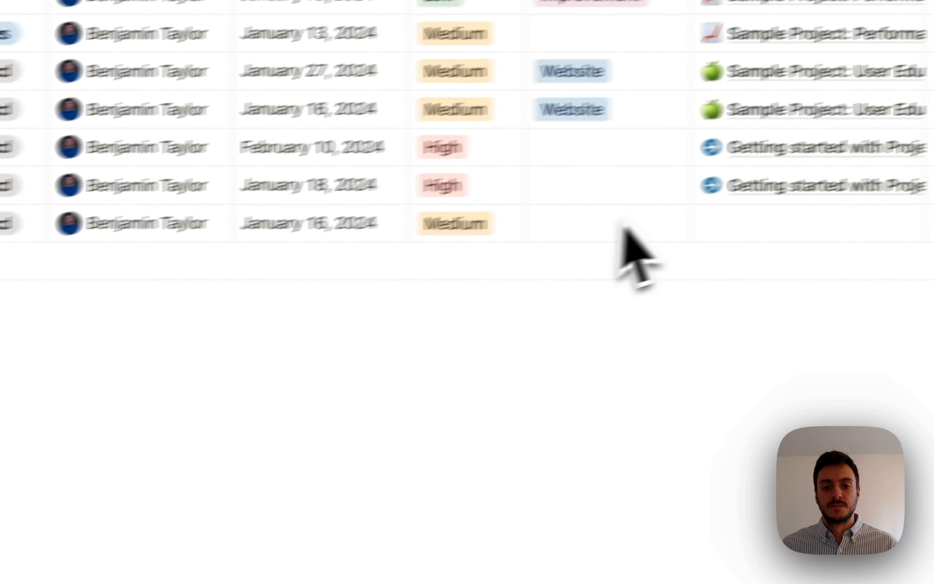
pyautogui.click(606, 228)
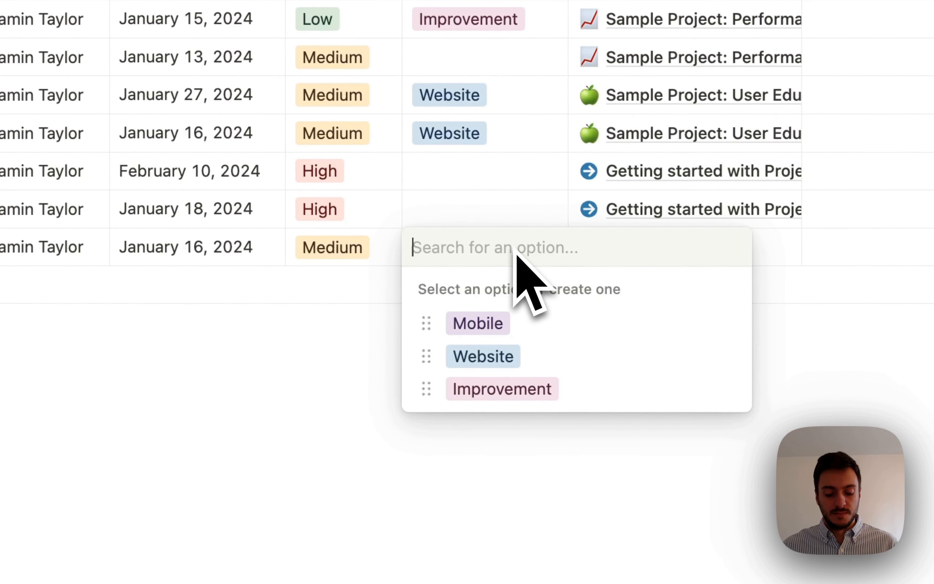
pyautogui.write('Notion')
pyautogui.press('Return')
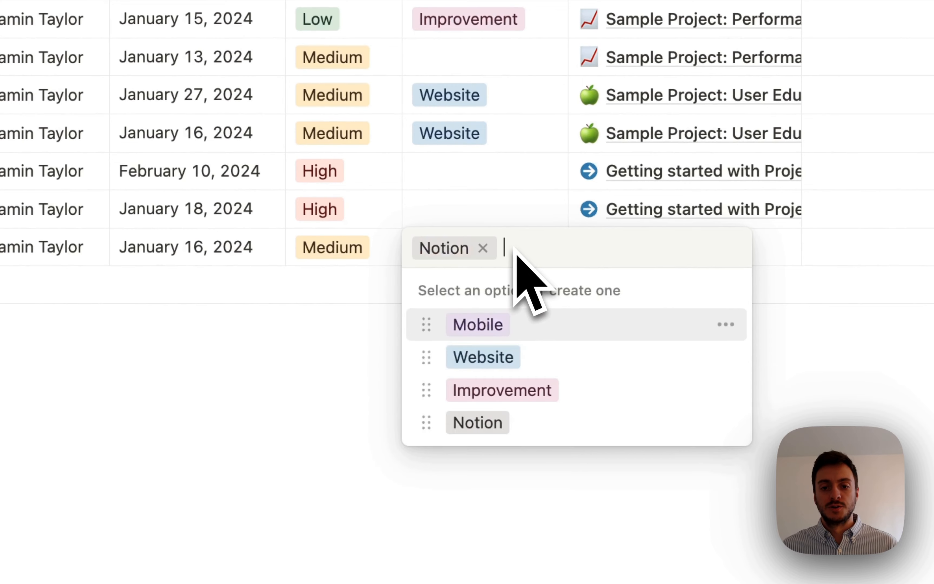
pyautogui.press('Tab')
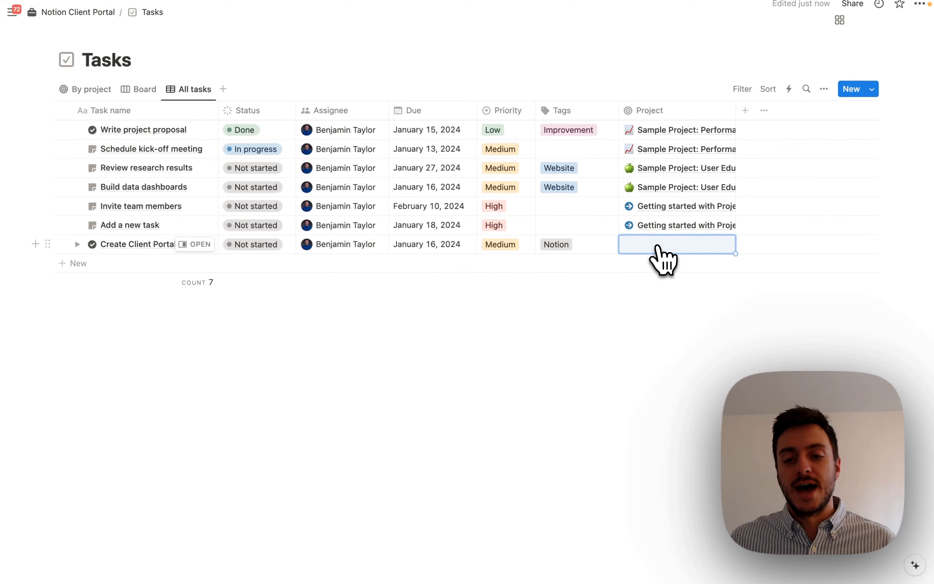
# - Create a project named "Youtube Videos" and link it to the Create Client Portal task
pyautogui.click(656, 249)
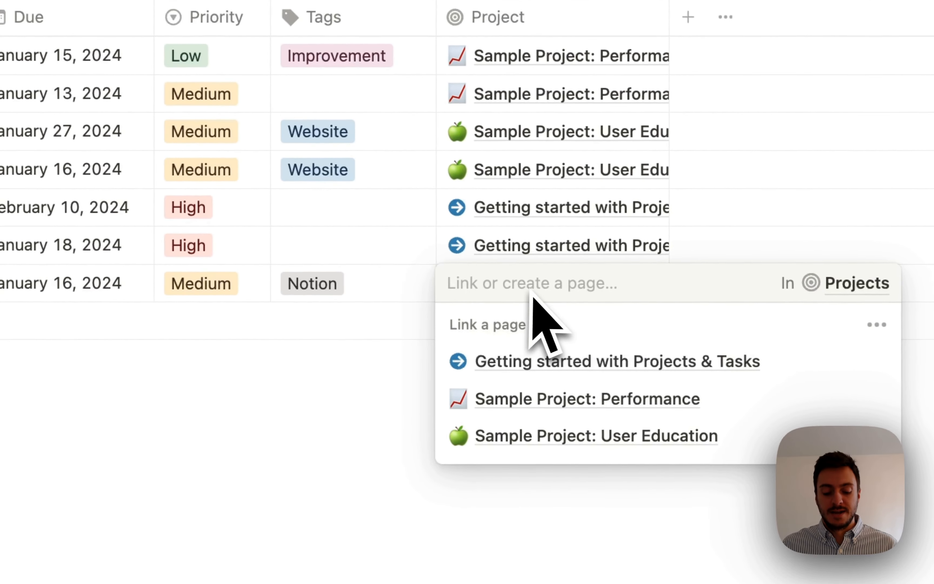
pyautogui.write('Youtube Video')
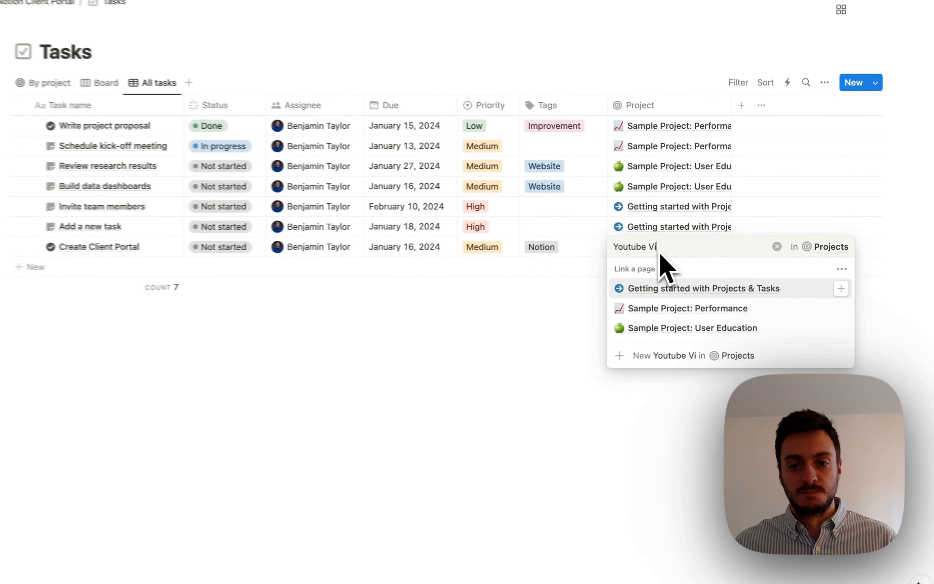
pyautogui.write('s')
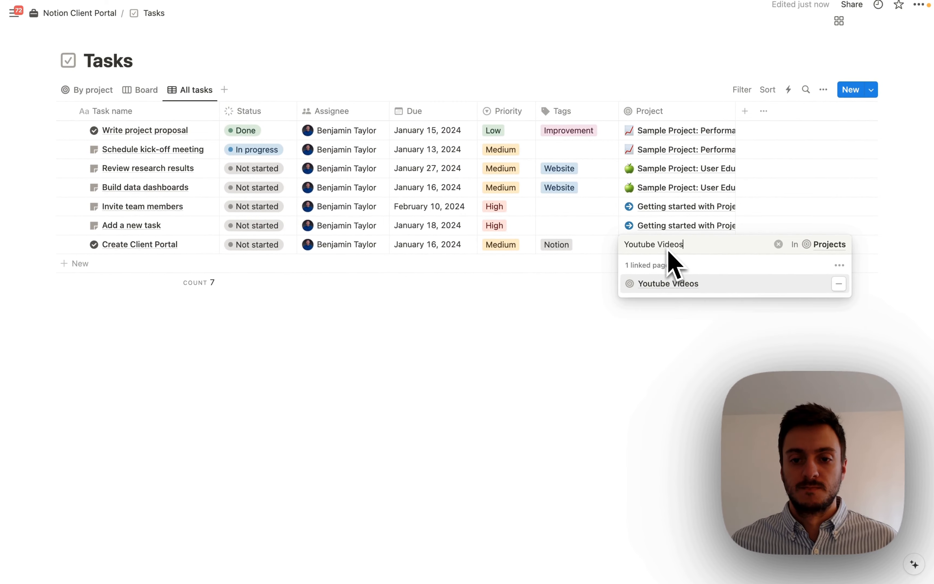
pyautogui.press('Escape')
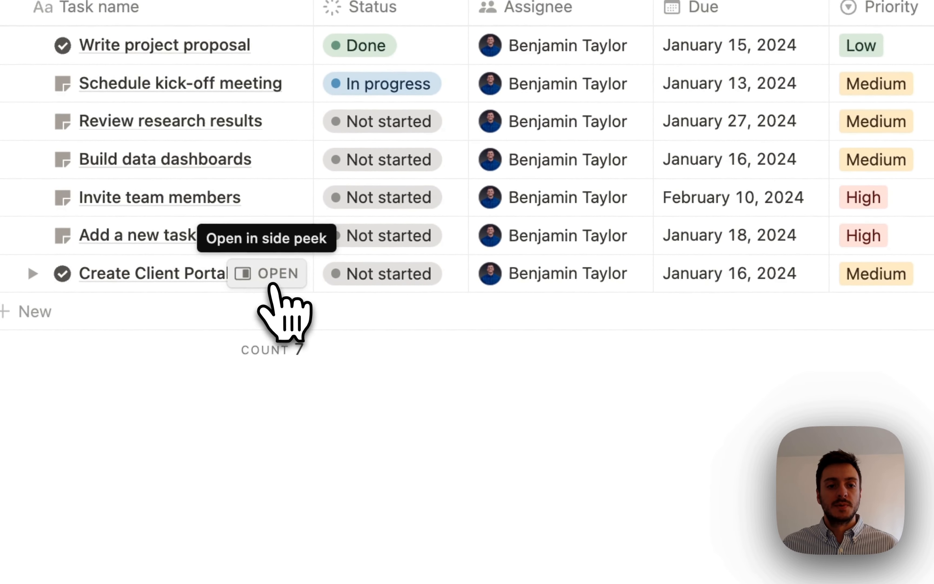
# - Open the Create Client Portal task in side peek and start a time entry with its New Time Entry button
pyautogui.click(246, 272)
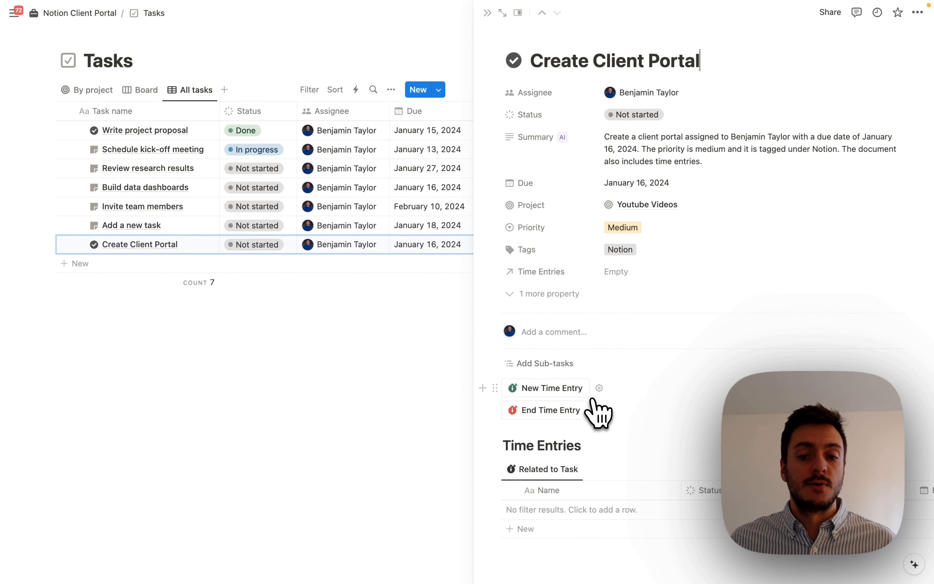
pyautogui.scroll(-2, 620, 415)
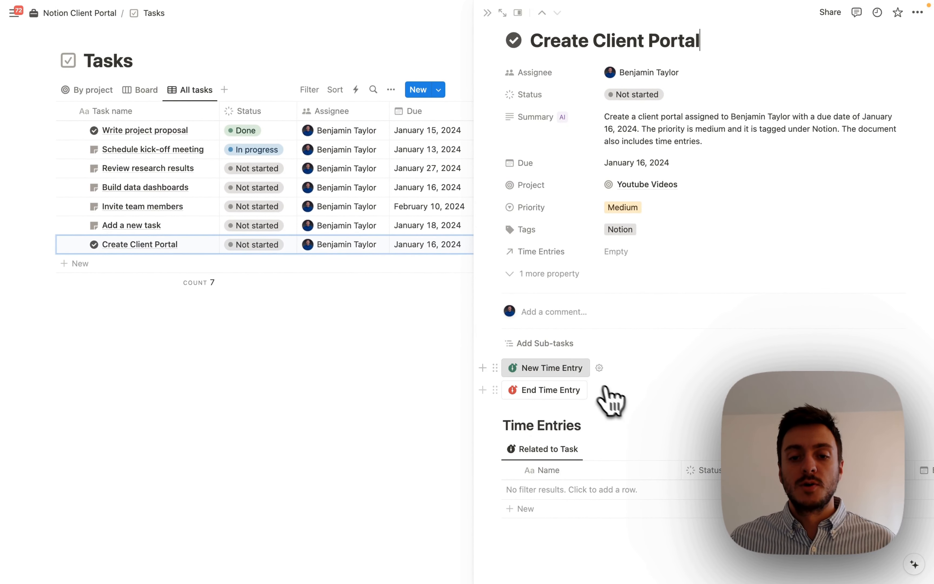
pyautogui.click(555, 370)
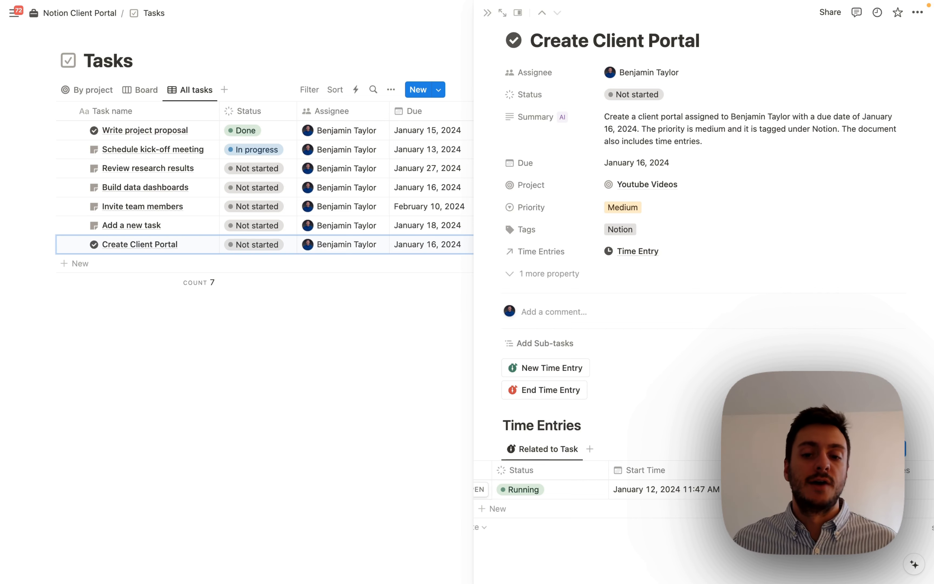
pyautogui.hscroll(2, 656, 498)
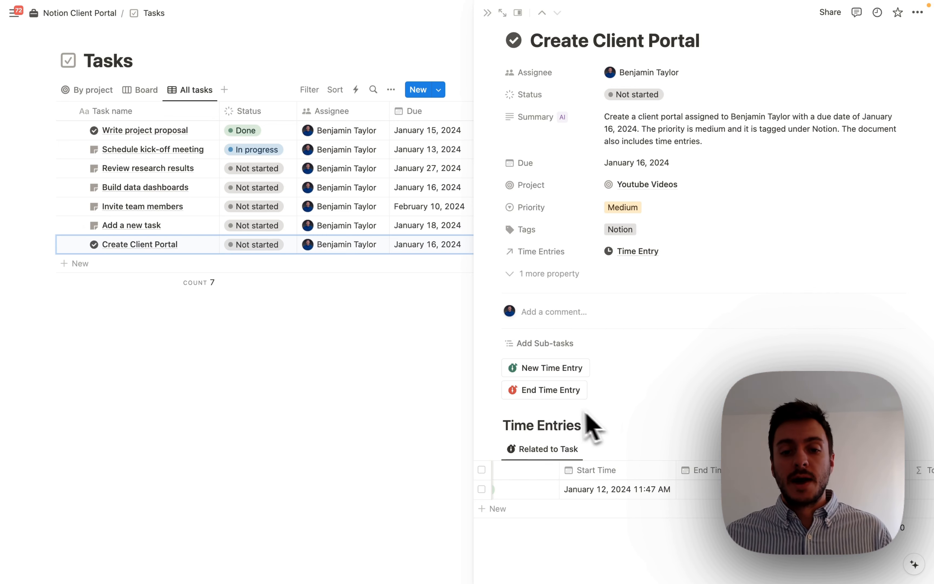
# - Stop the running time entry with the End Time Entry button and review its total minutes and hours
pyautogui.click(549, 394)
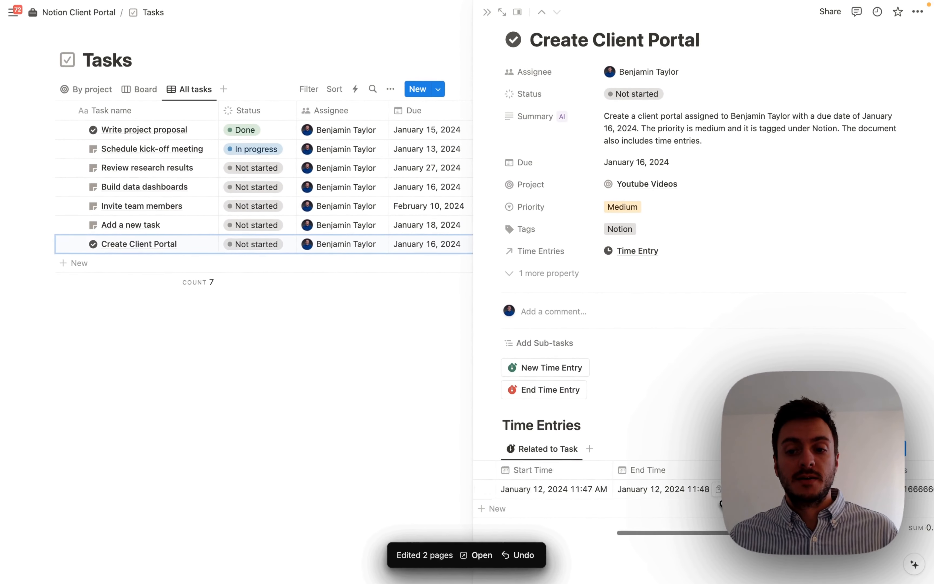
pyautogui.hscroll(5, 720, 503)
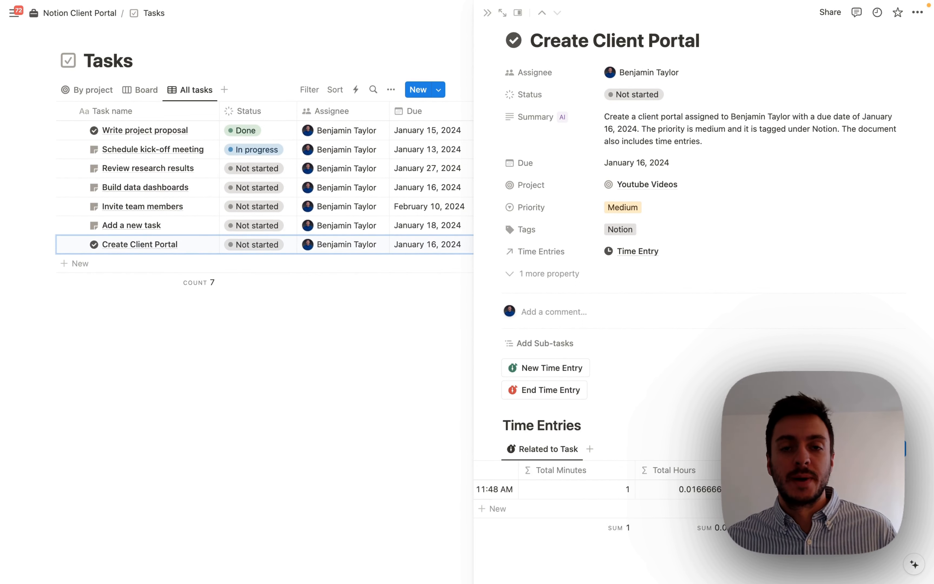
pyautogui.hscroll(-10, 618, 498)
pyautogui.scroll(1, 617, 498)
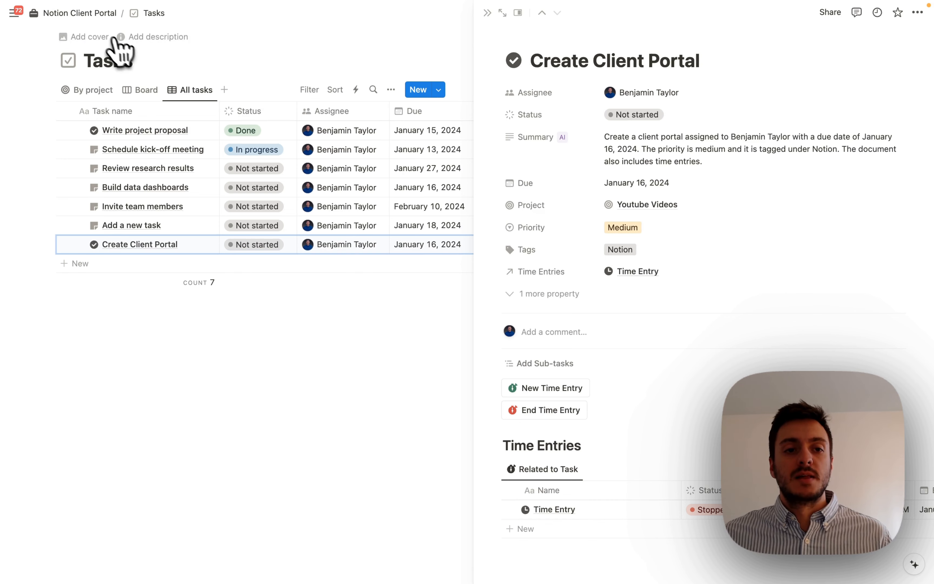
# - Return to the Notion Client Portal page, begin adding a sub-page there, and select the Meetings template from the template gallery
pyautogui.click(136, 22)
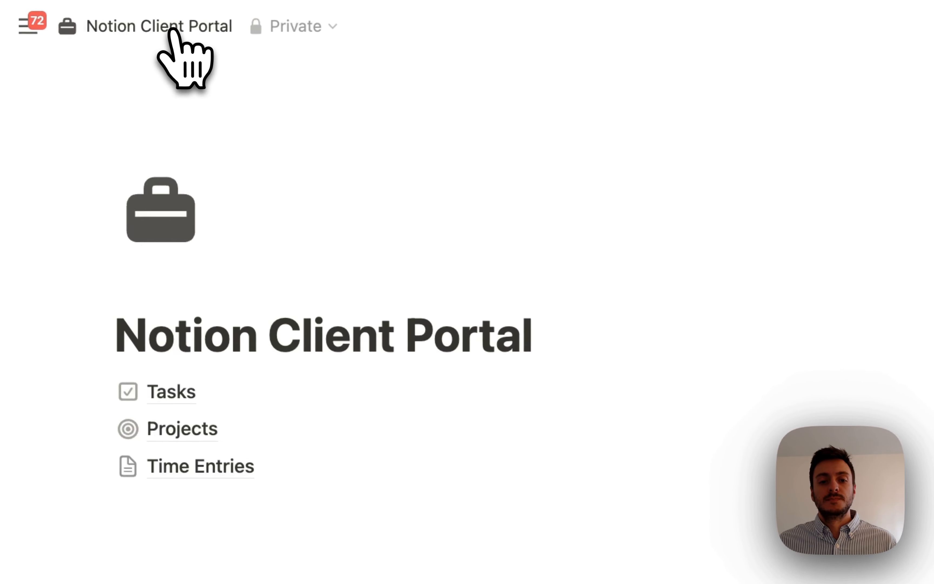
pyautogui.click(223, 425)
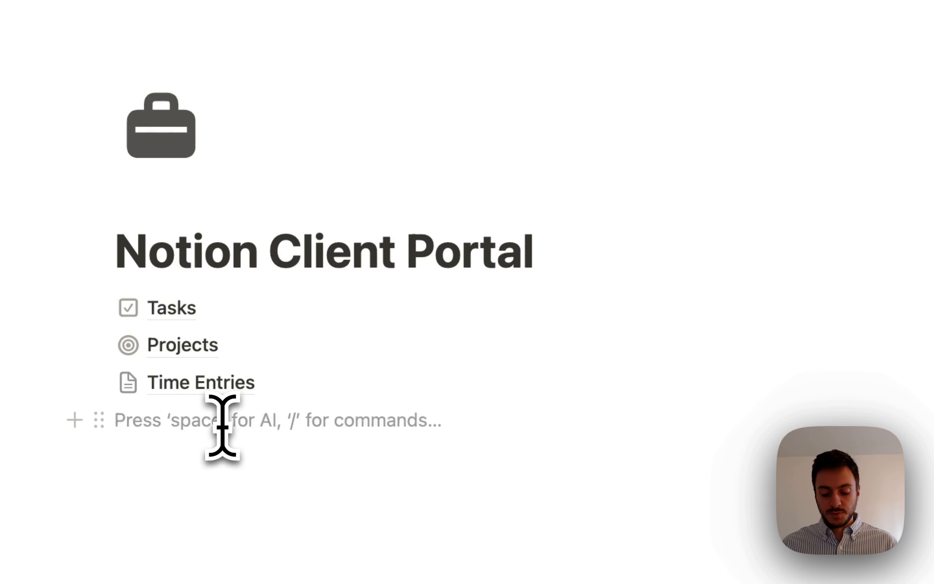
pyautogui.write('/page')
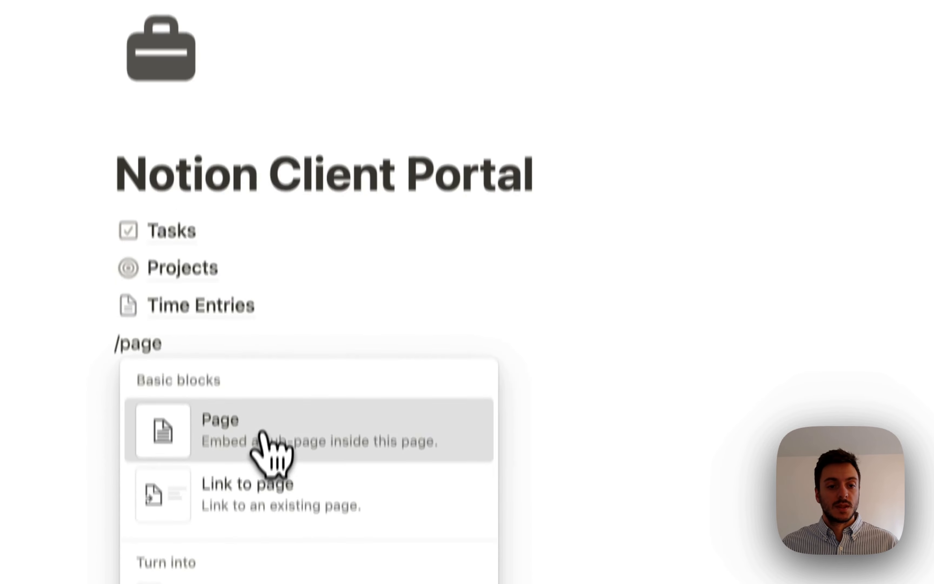
pyautogui.click(271, 526)
pyautogui.click(316, 222)
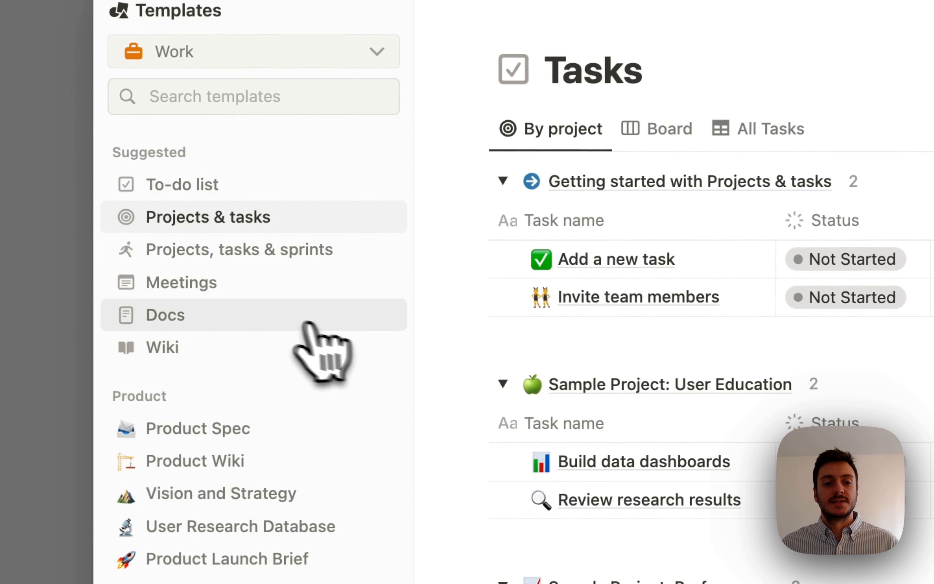
pyautogui.click(195, 287)
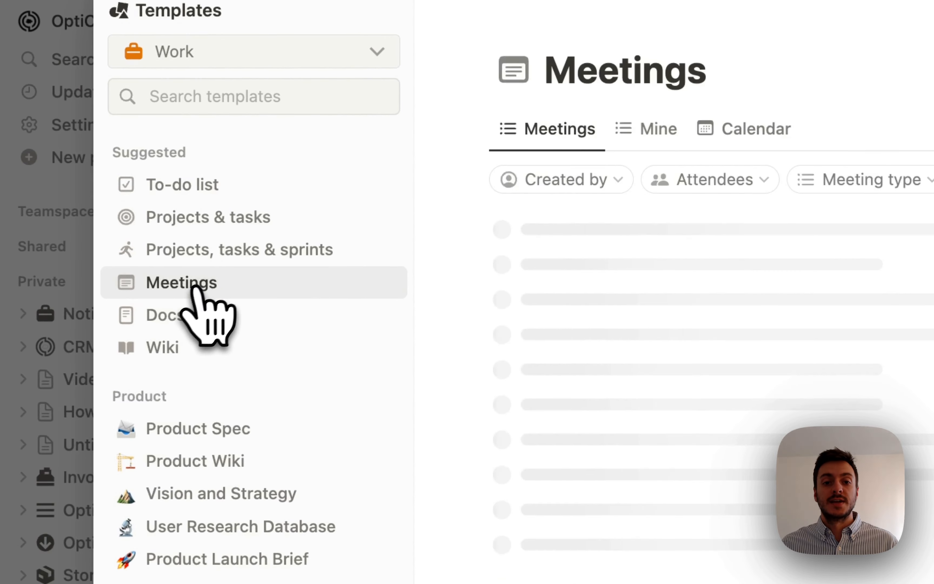
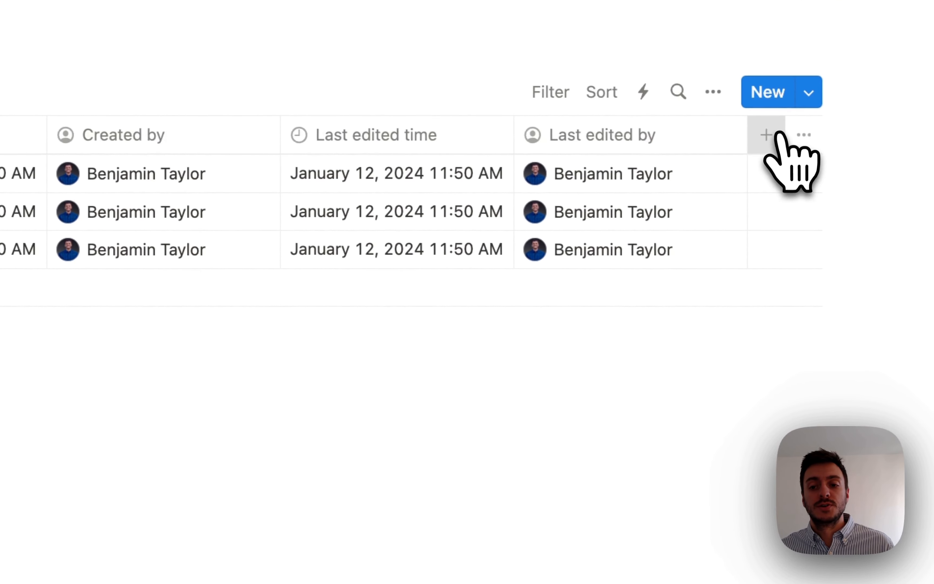
# - Add a relation property to Meetings that links to the Projects database, shown on Projects as a two-way relation
pyautogui.click(777, 135)
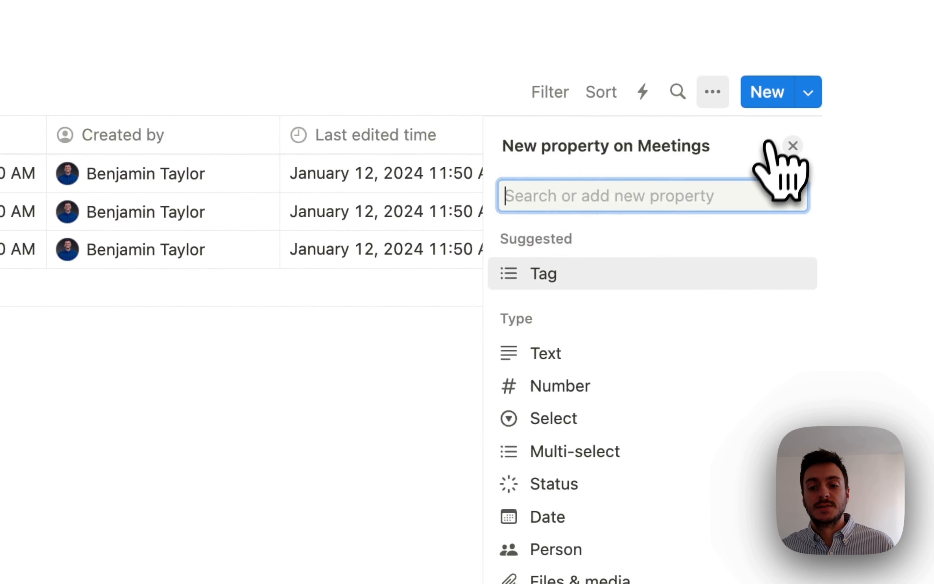
pyautogui.click(577, 503)
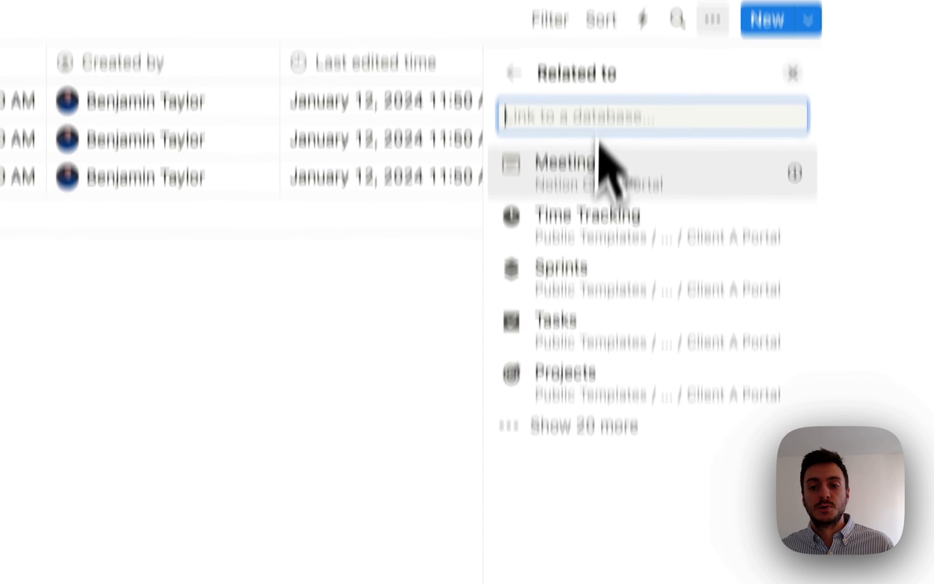
pyautogui.write('pro')
pyautogui.click(614, 298)
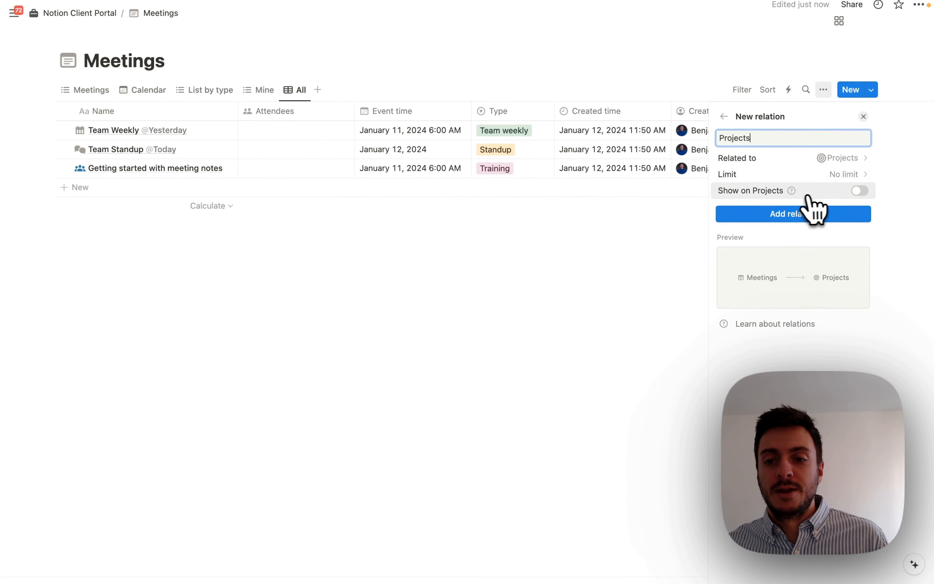
pyautogui.click(860, 190)
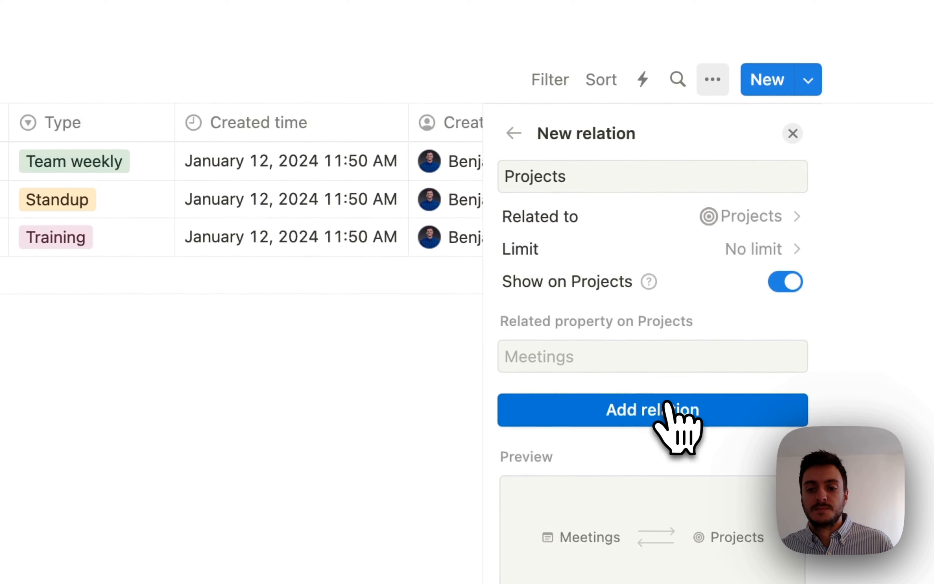
pyautogui.click(667, 408)
pyautogui.click(376, 382)
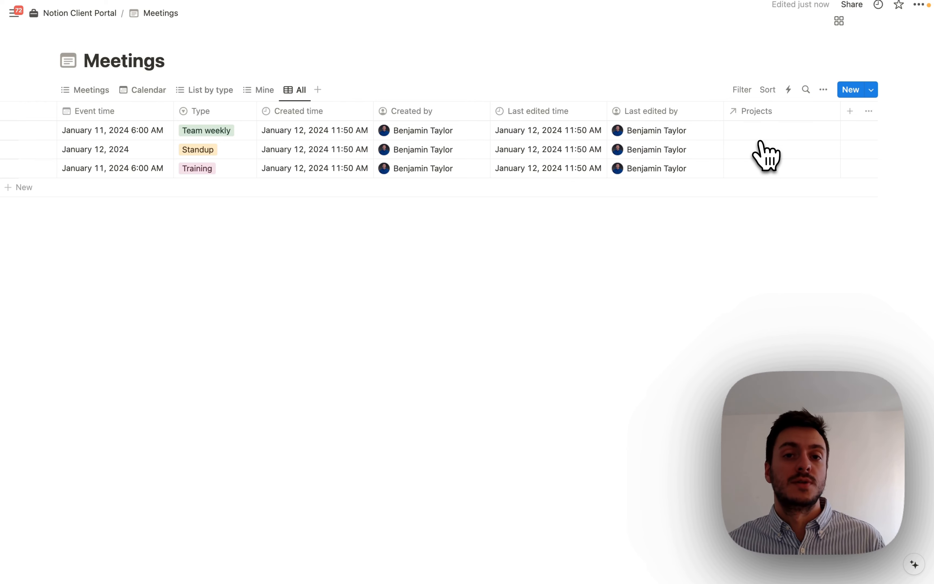
# - Link all three meetings in the table to the Youtube Videos project
pyautogui.click(762, 138)
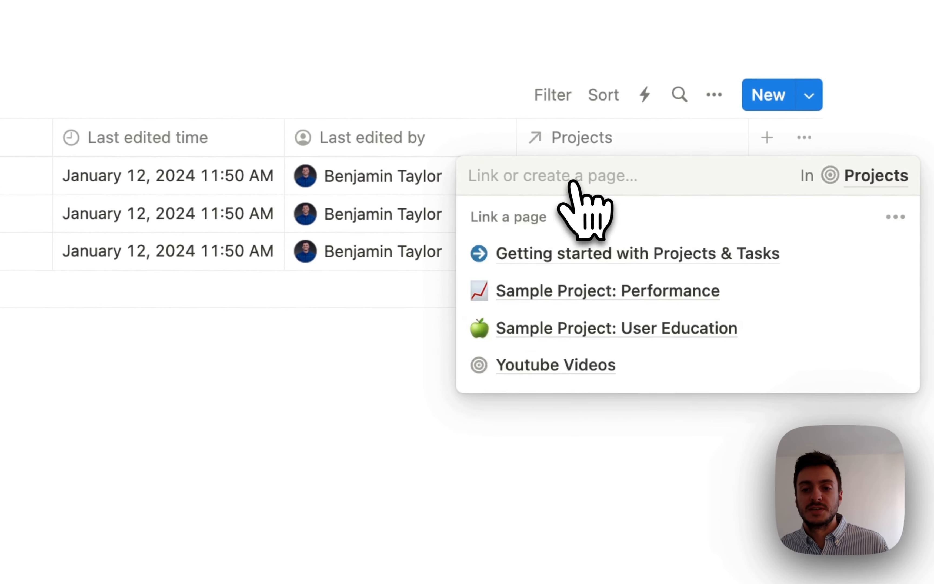
pyautogui.click(894, 367)
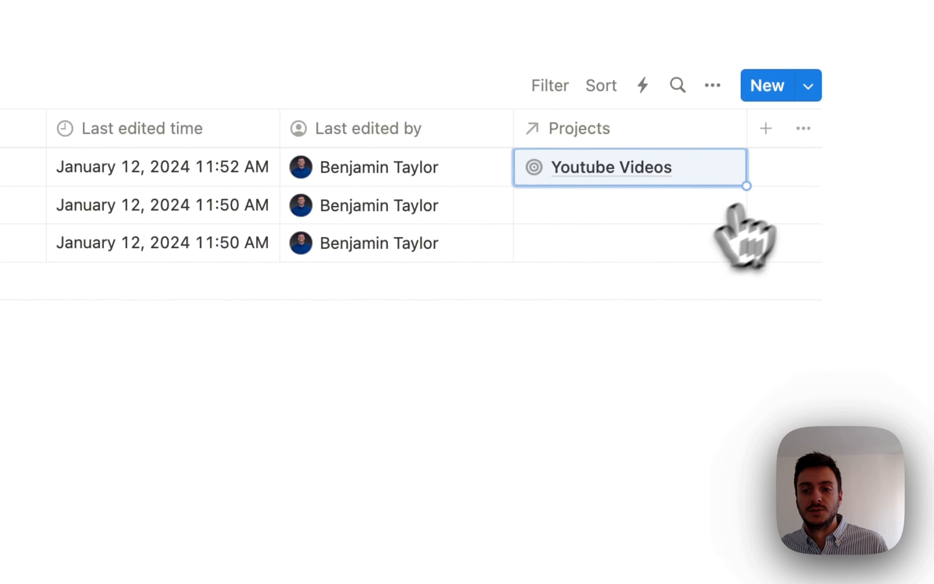
pyautogui.click(670, 206)
pyautogui.click(888, 393)
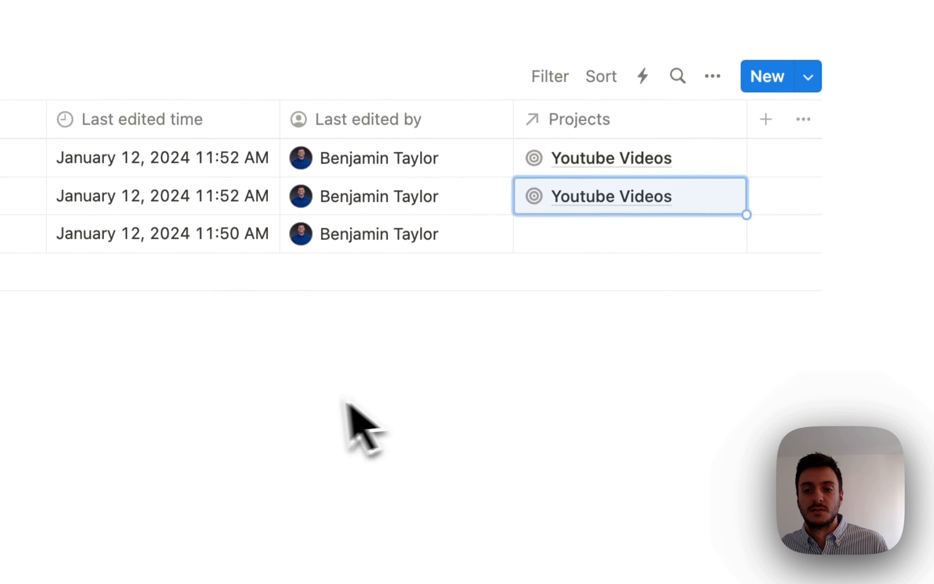
pyautogui.click(705, 224)
pyautogui.click(893, 418)
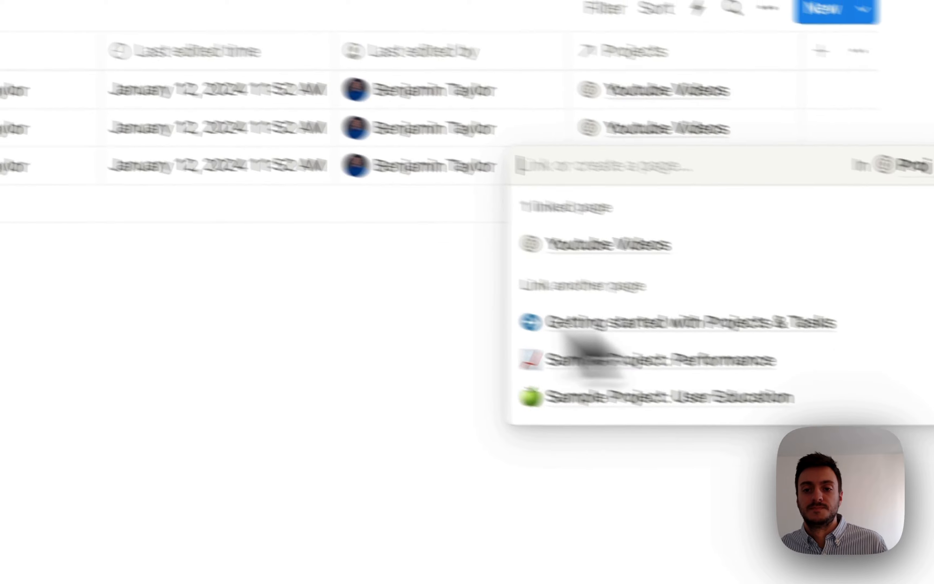
pyautogui.click(249, 425)
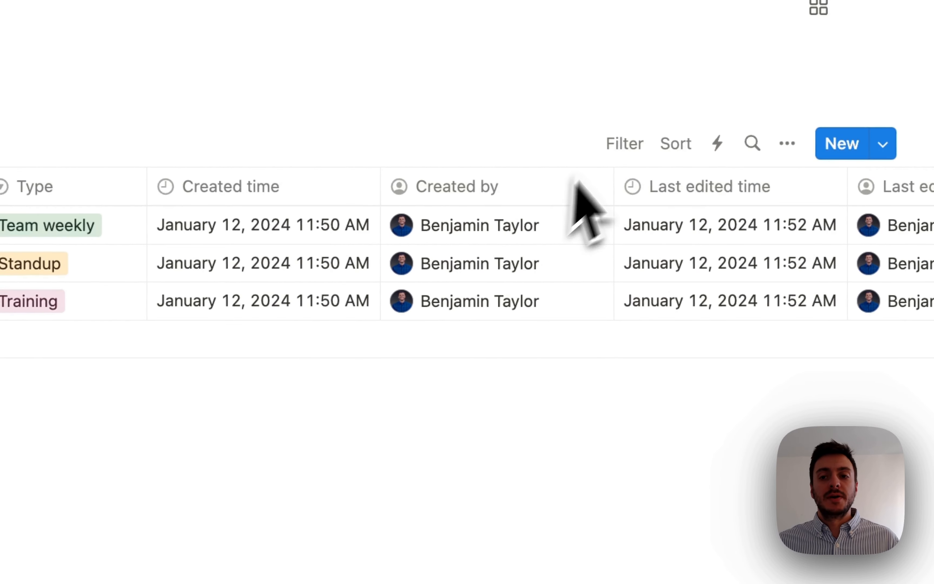
# - Open the New Standup template of the Meetings database for editing, review its properties and content sections, and close it
pyautogui.click(823, 170)
pyautogui.click(910, 286)
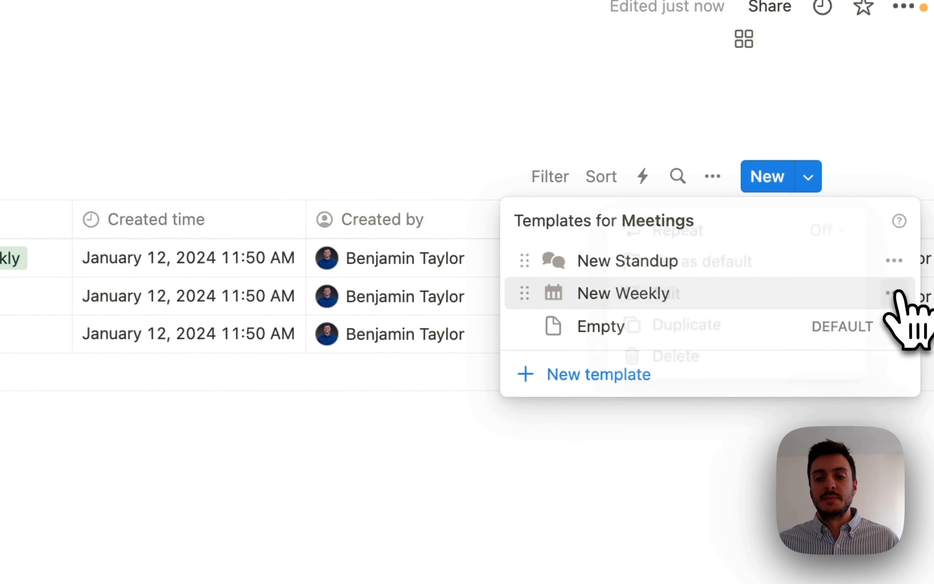
pyautogui.click(522, 432)
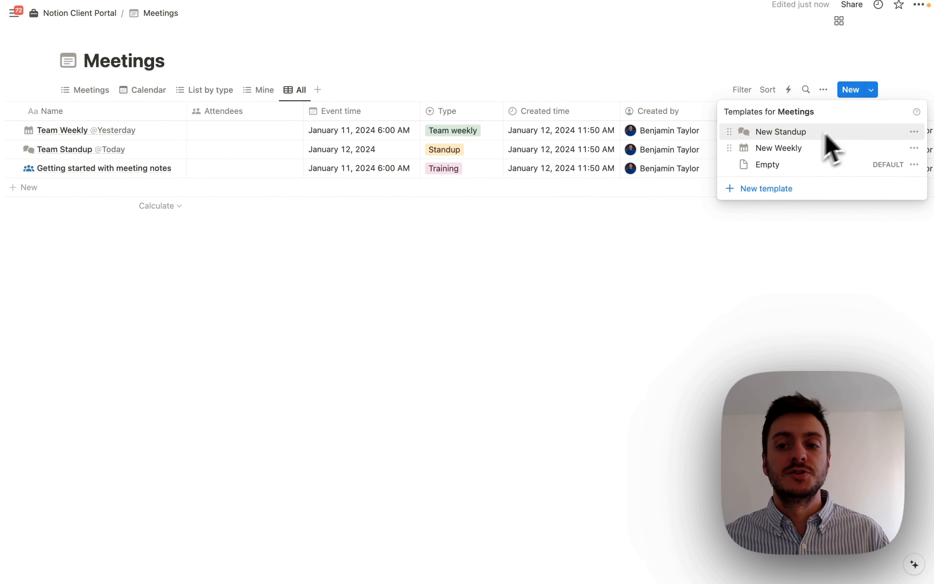
pyautogui.click(913, 131)
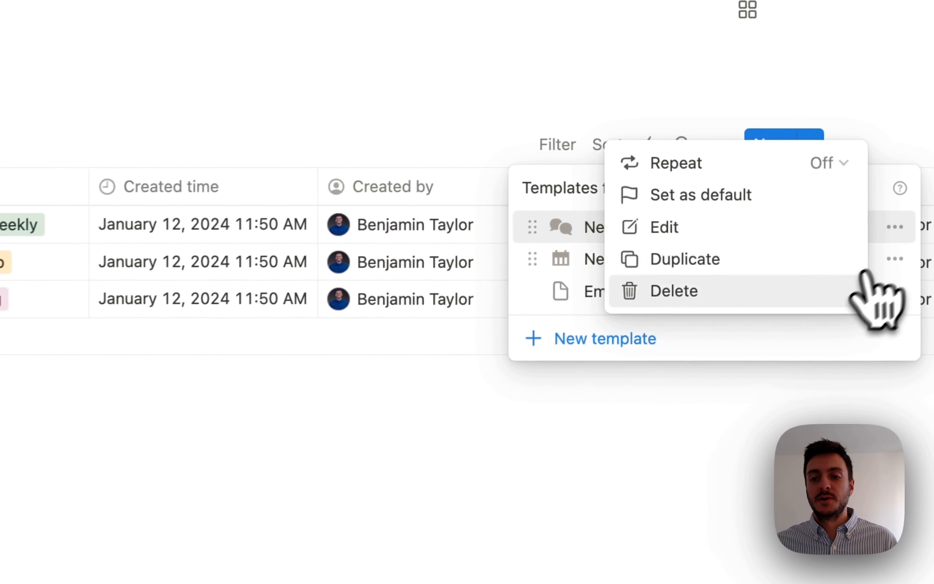
pyautogui.click(846, 131)
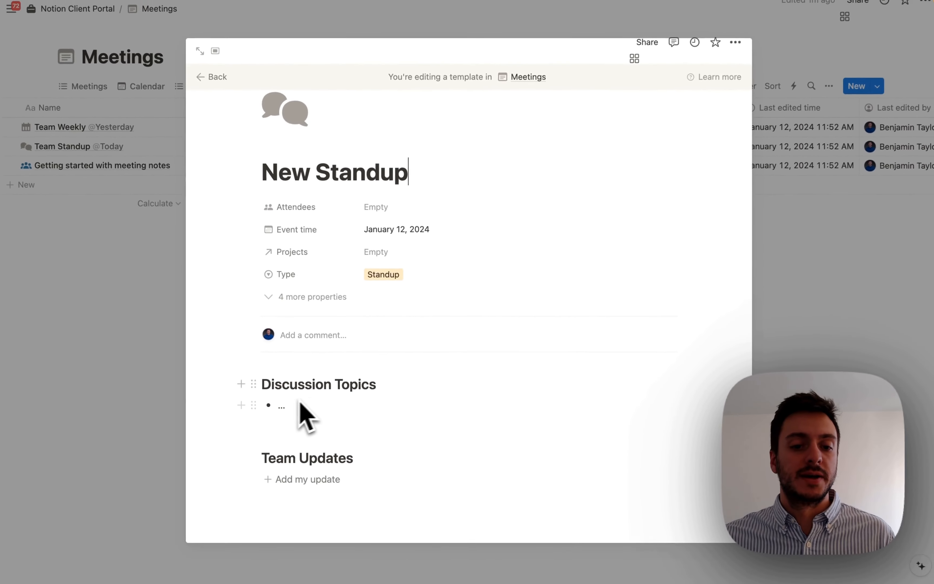
pyautogui.scroll(1, 310, 458)
pyautogui.scroll(2, 308, 457)
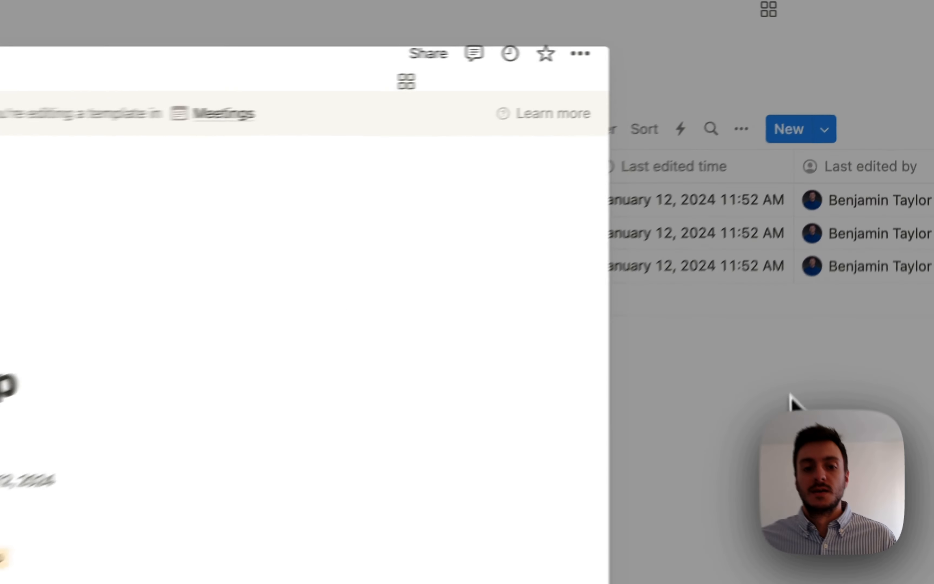
pyautogui.click(853, 251)
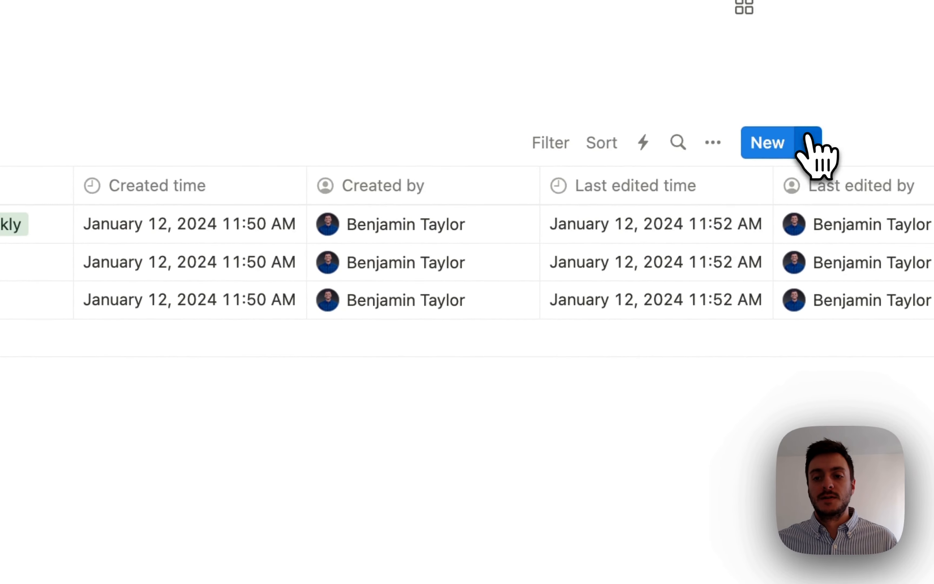
# - Open the New Weekly template of the Meetings database for editing and expand its hidden properties
pyautogui.click(872, 90)
pyautogui.click(894, 260)
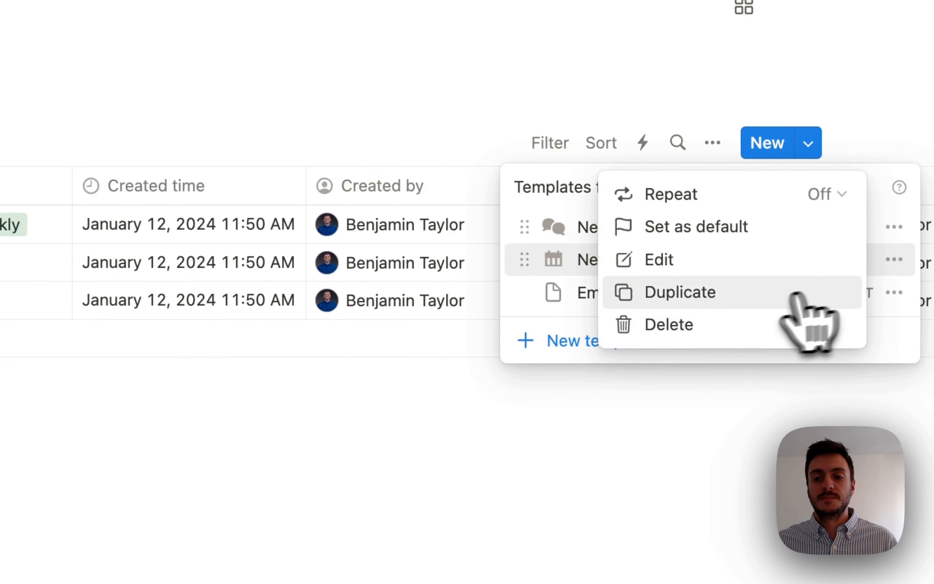
pyautogui.click(689, 260)
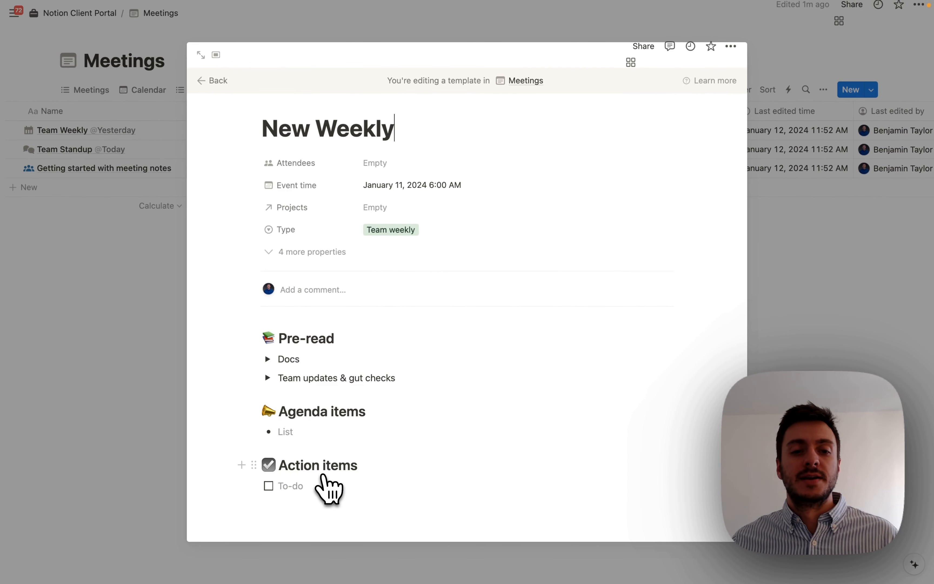
pyautogui.click(294, 252)
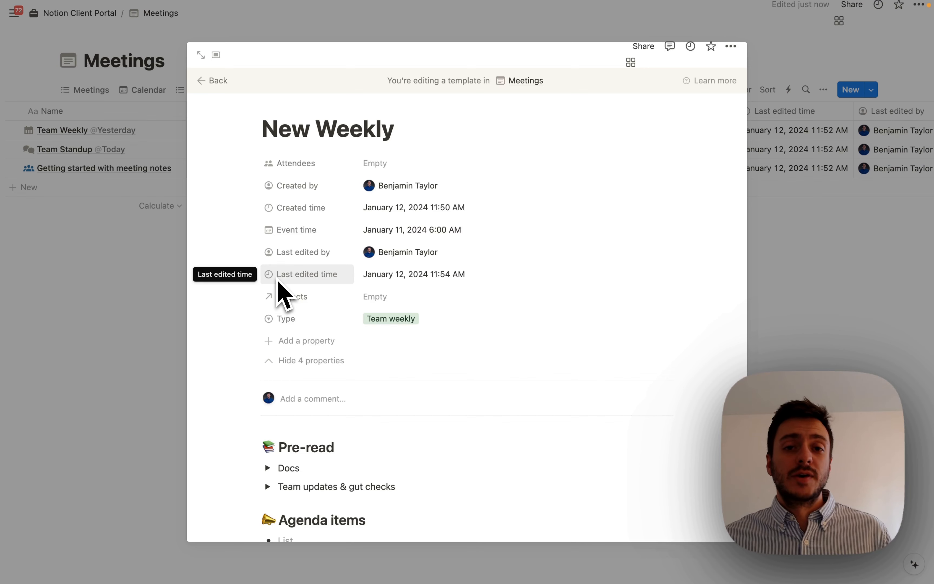
# - Add a Text property to the New Weekly meeting template
pyautogui.scroll(1, 305, 348)
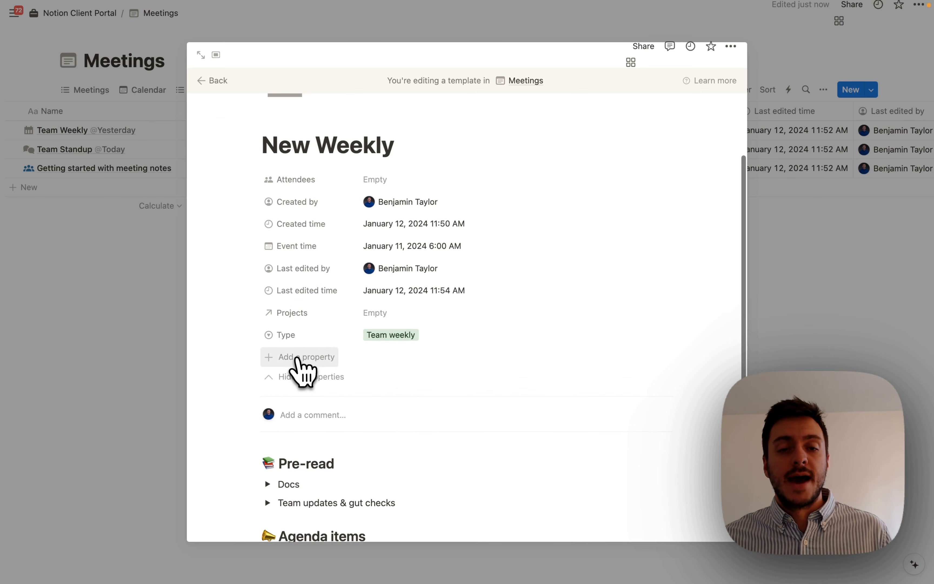
pyautogui.scroll(-1, 298, 360)
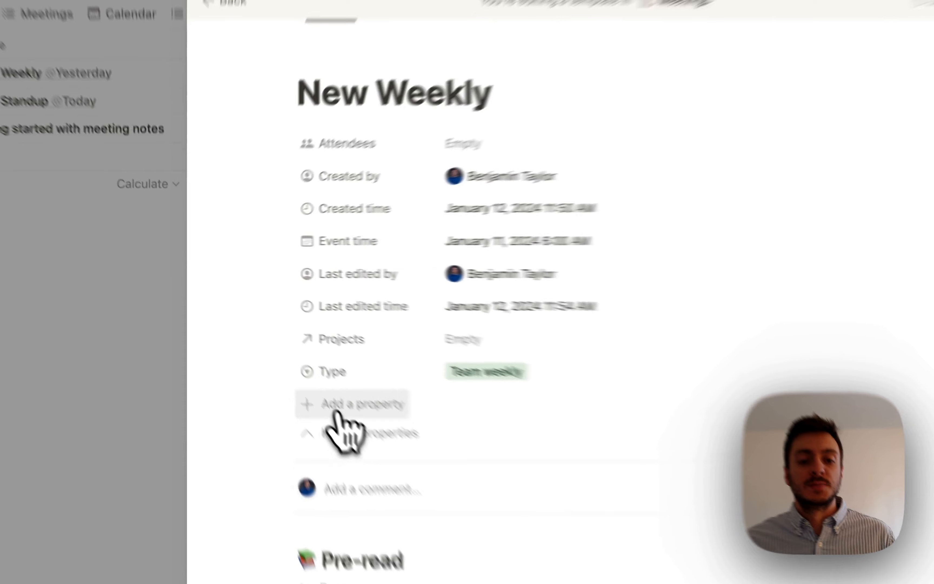
pyautogui.click(298, 360)
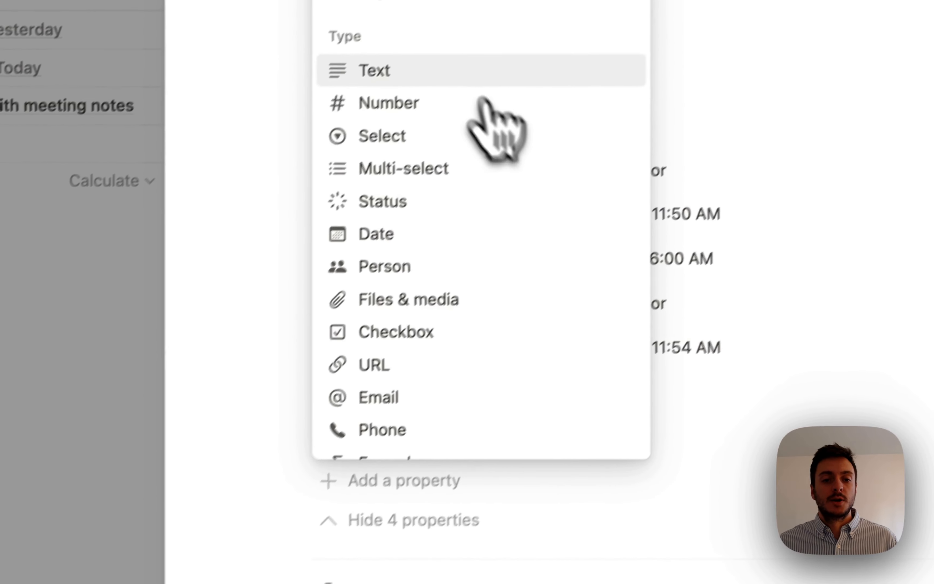
pyautogui.click(417, 67)
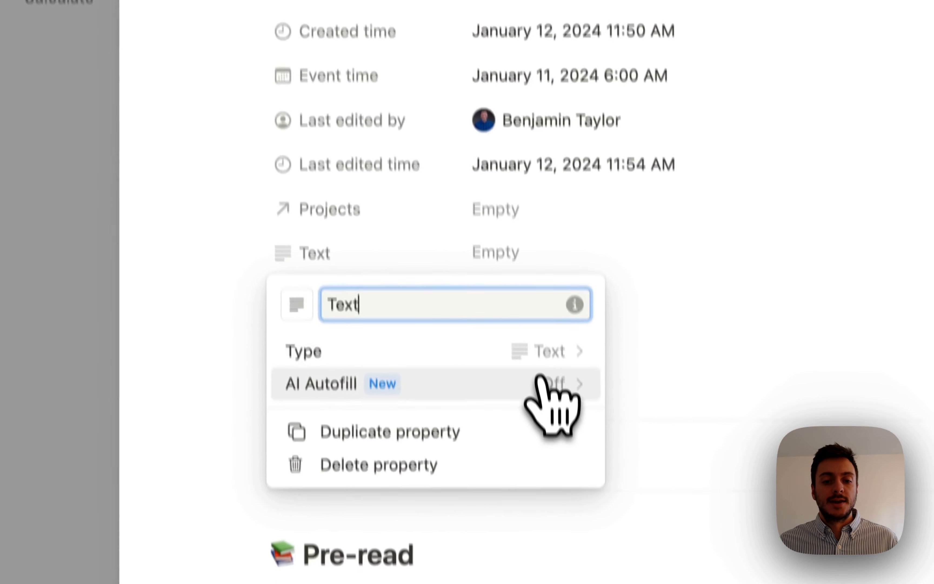
# - Set the new Text property's AI Autofill to Summary with auto-update on page edits, and save the changes
pyautogui.click(448, 392)
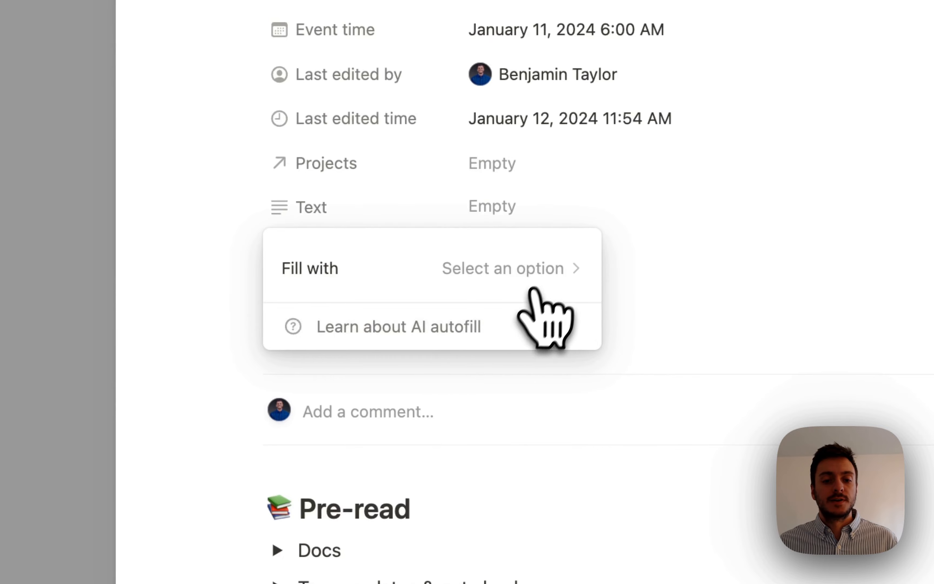
pyautogui.click(530, 271)
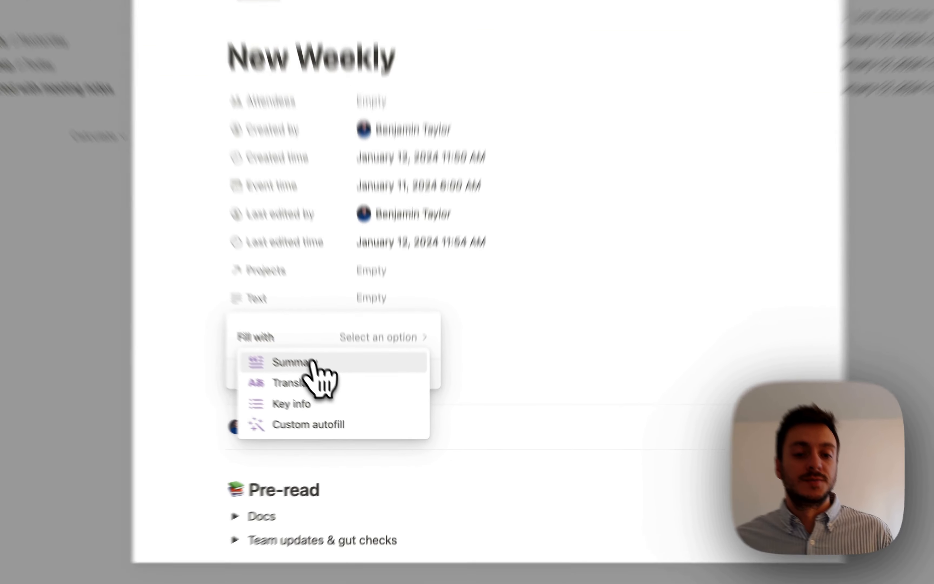
pyautogui.click(342, 384)
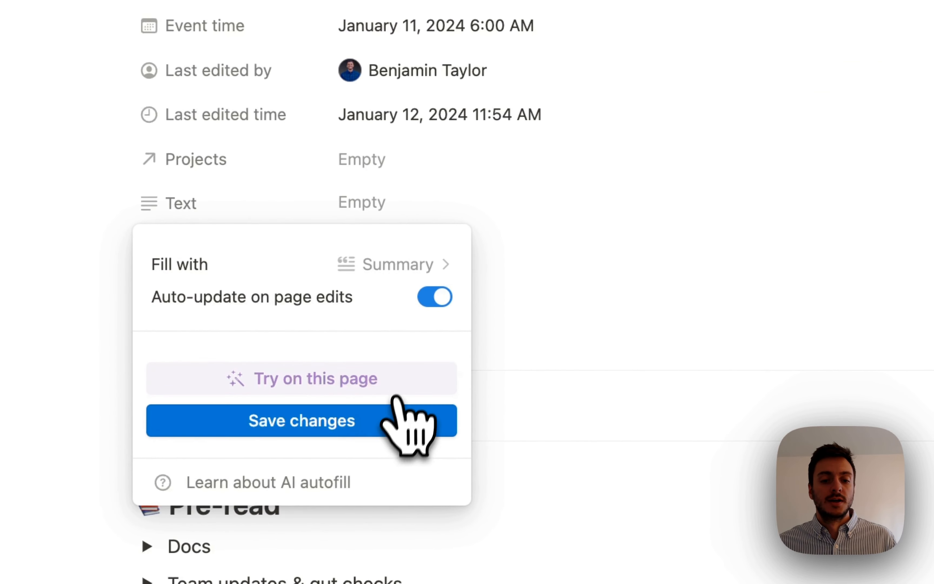
pyautogui.click(328, 423)
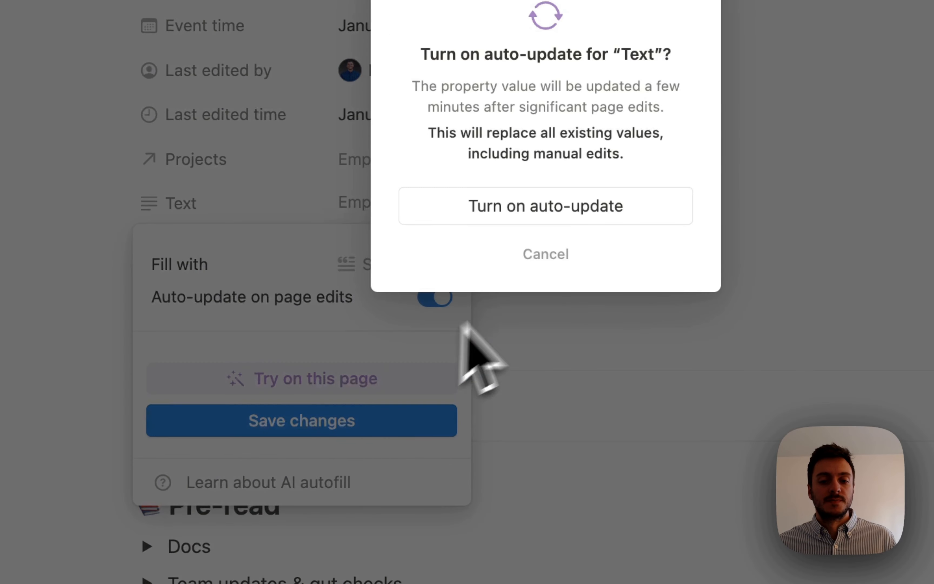
pyautogui.click(546, 210)
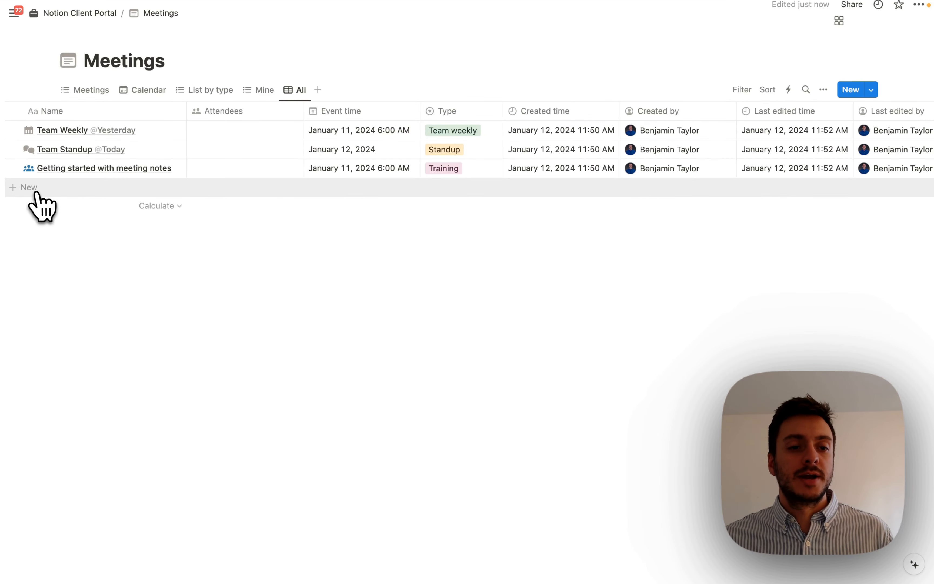
# - Create a Meetings entry named Fake Meeting, open its page and apply the New Weekly template
pyautogui.click(36, 192)
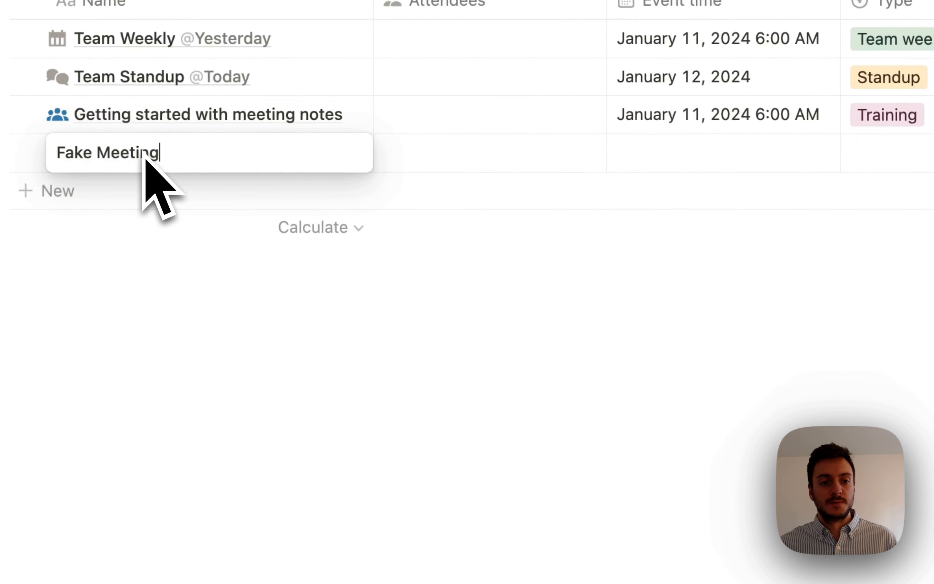
pyautogui.press('Return')
pyautogui.click(329, 156)
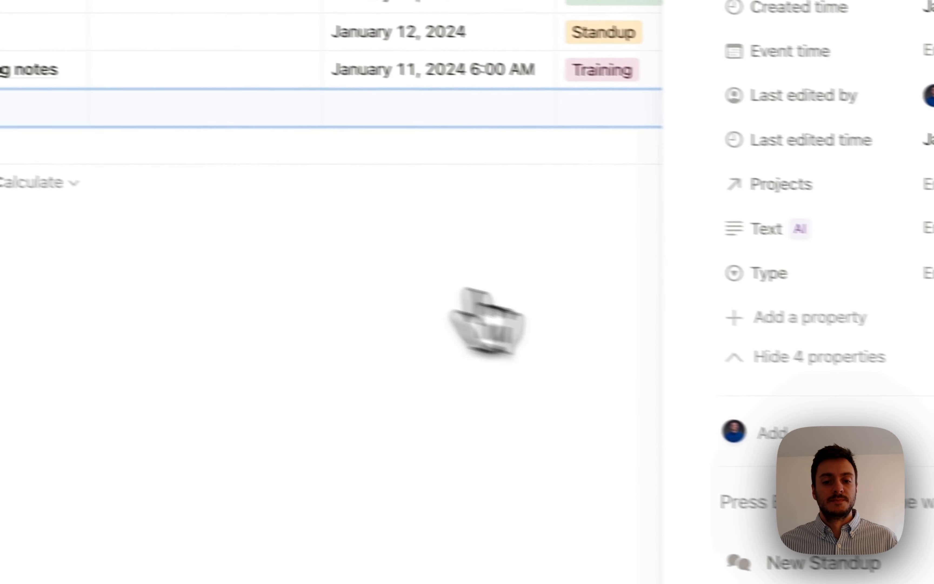
pyautogui.click(586, 449)
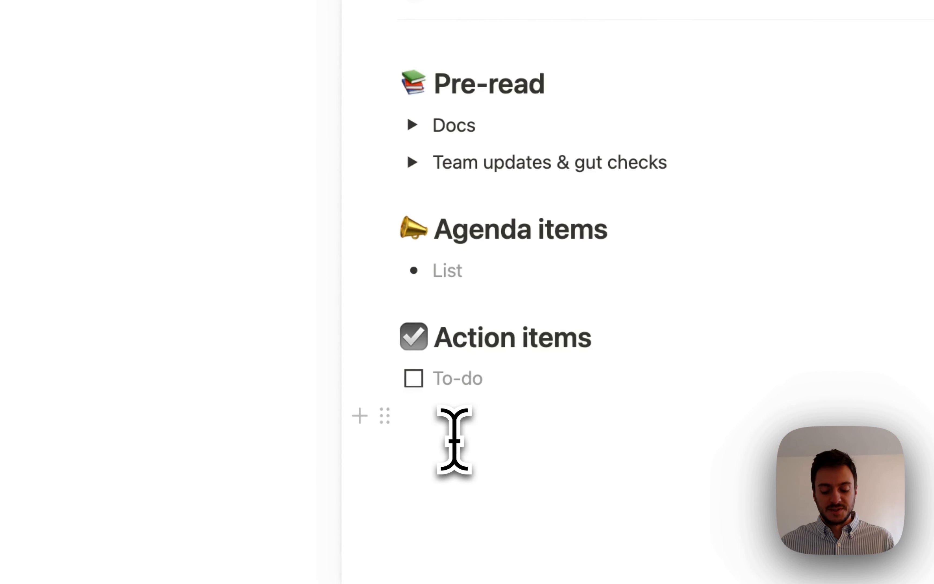
# - Have Notion AI generate text below the action items with the prompt "Write Notes for a fake meeting and make it long" and keep it
pyautogui.write('ai')
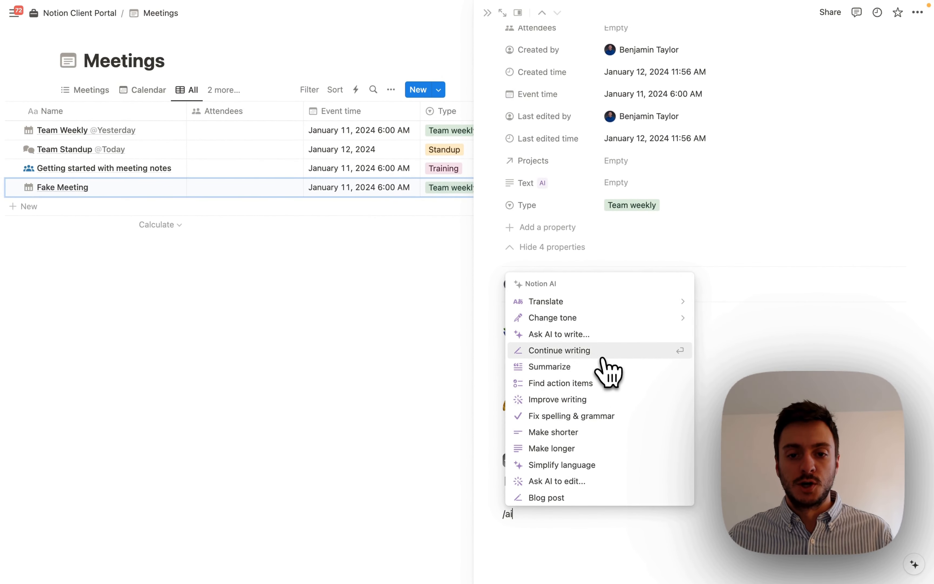
pyautogui.click(556, 334)
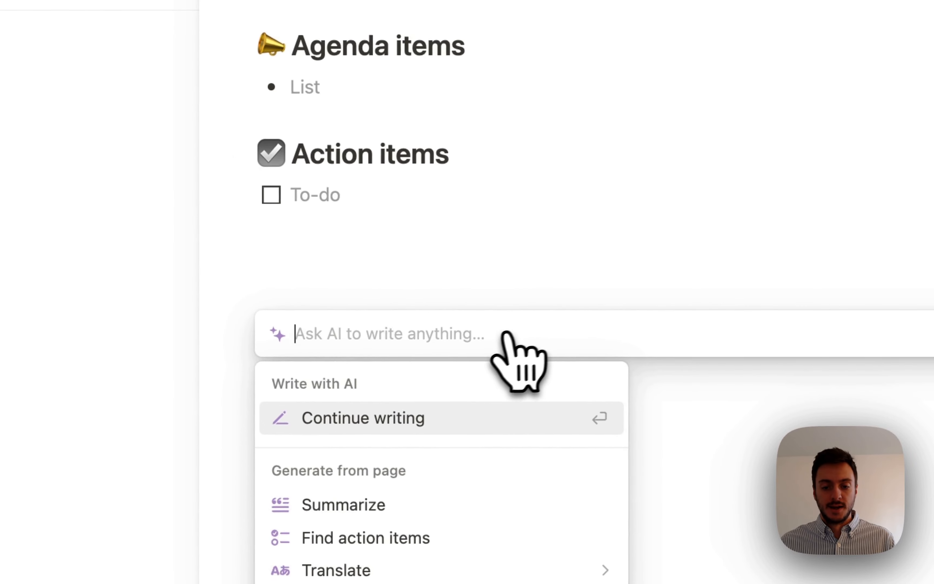
pyautogui.write('Write Not')
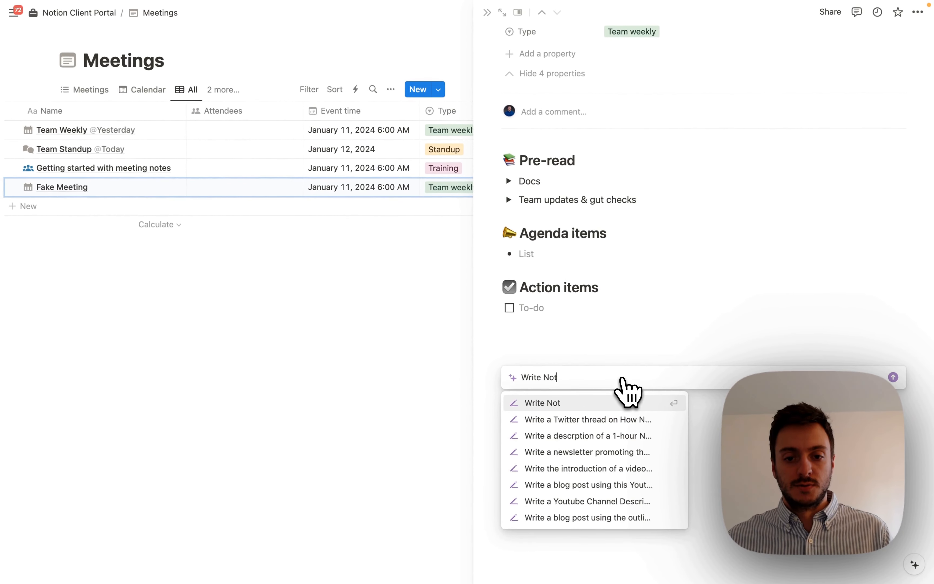
pyautogui.write('es')
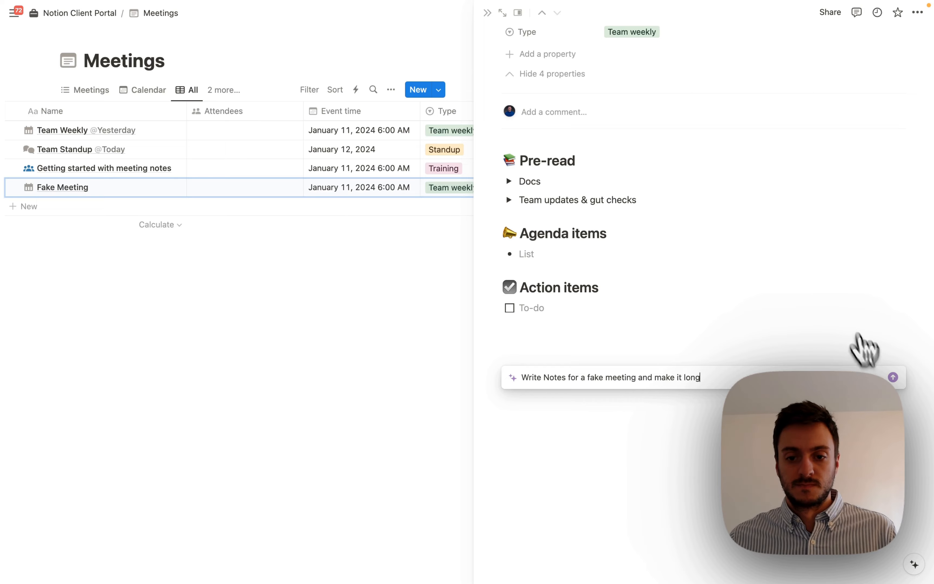
pyautogui.click(894, 377)
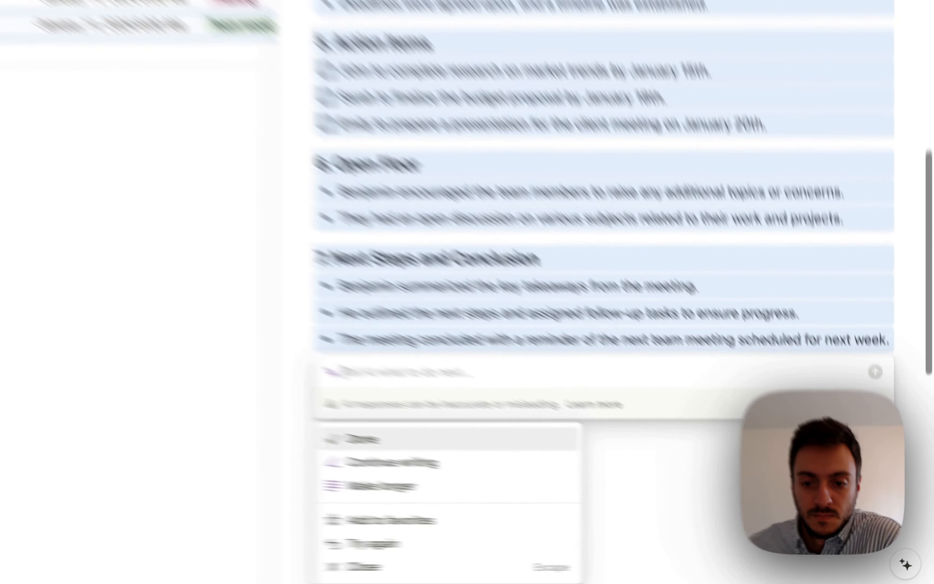
pyautogui.press('Return')
# - Review the generated notes, update the AI summary in the Text property, and close the Fake Meeting page
pyautogui.scroll(7, 573, 403)
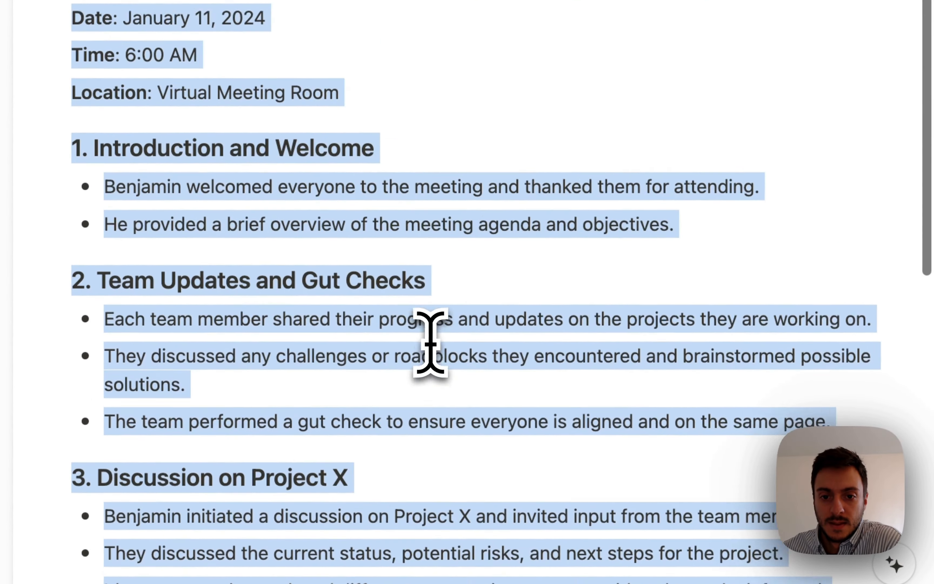
pyautogui.click(423, 267)
pyautogui.scroll(-10, 406, 88)
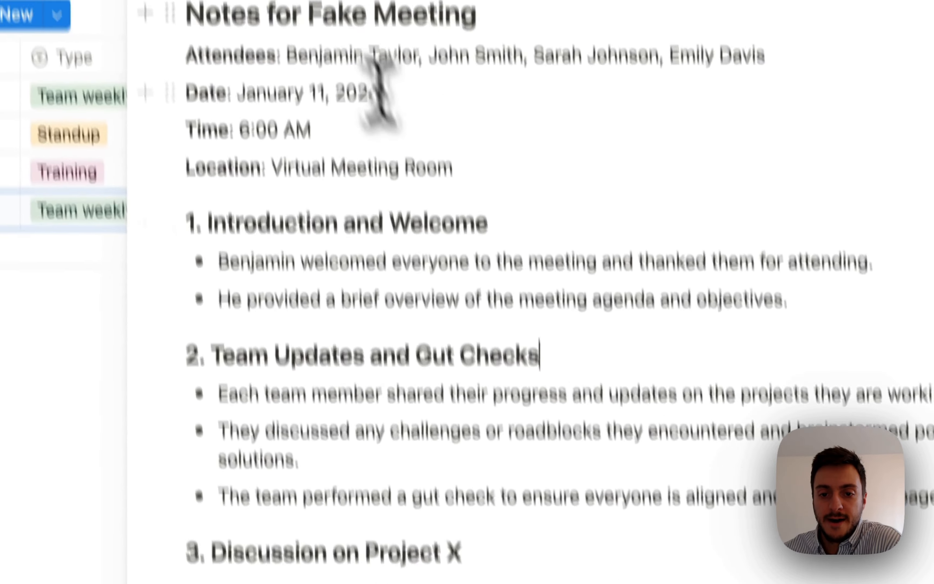
pyautogui.scroll(-6, 563, 428)
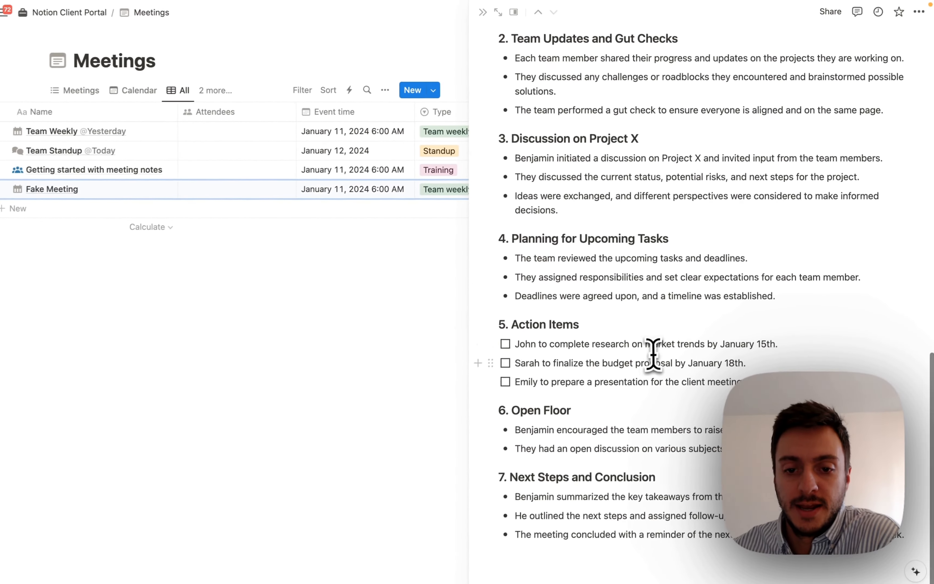
pyautogui.scroll(15, 583, 382)
pyautogui.click(618, 248)
pyautogui.click(865, 226)
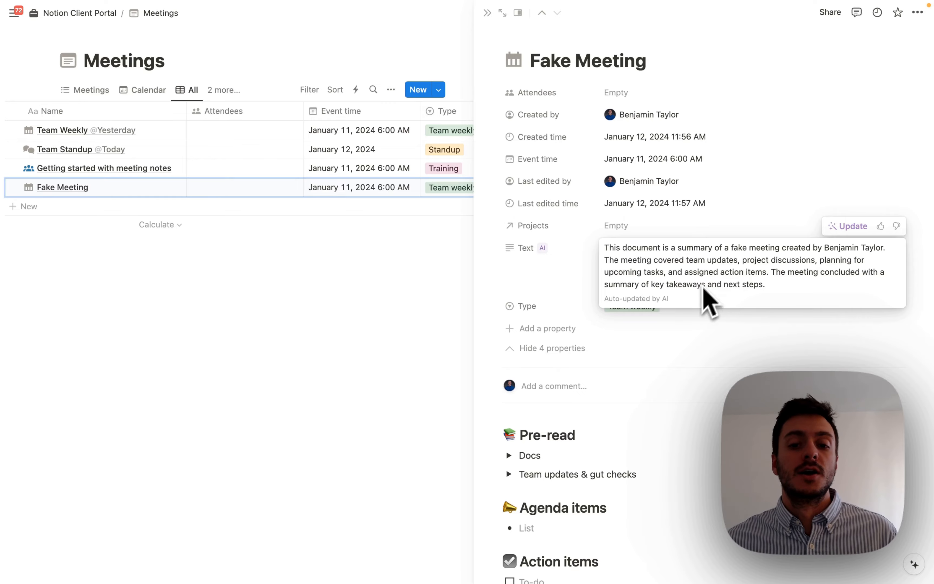
pyautogui.scroll(-15, 665, 444)
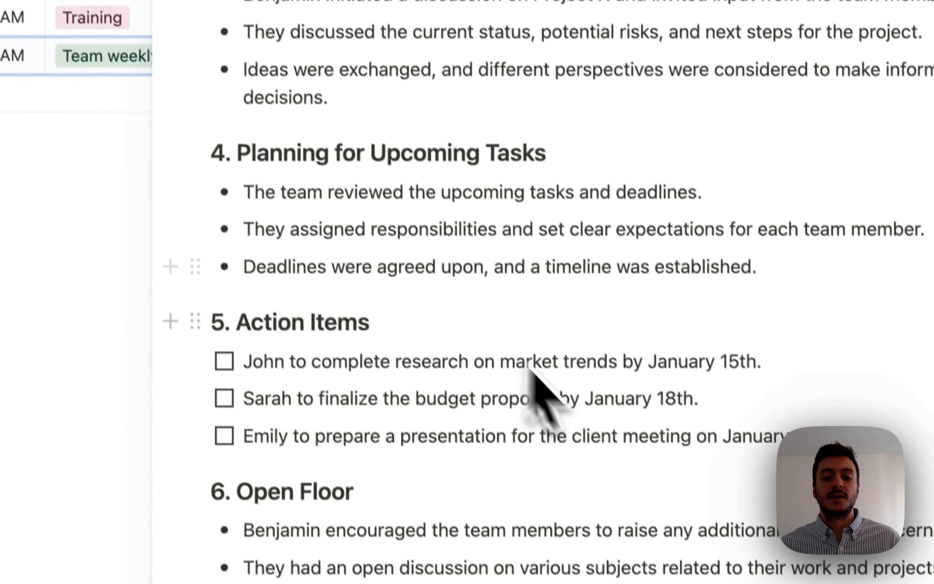
pyautogui.scroll(15, 533, 376)
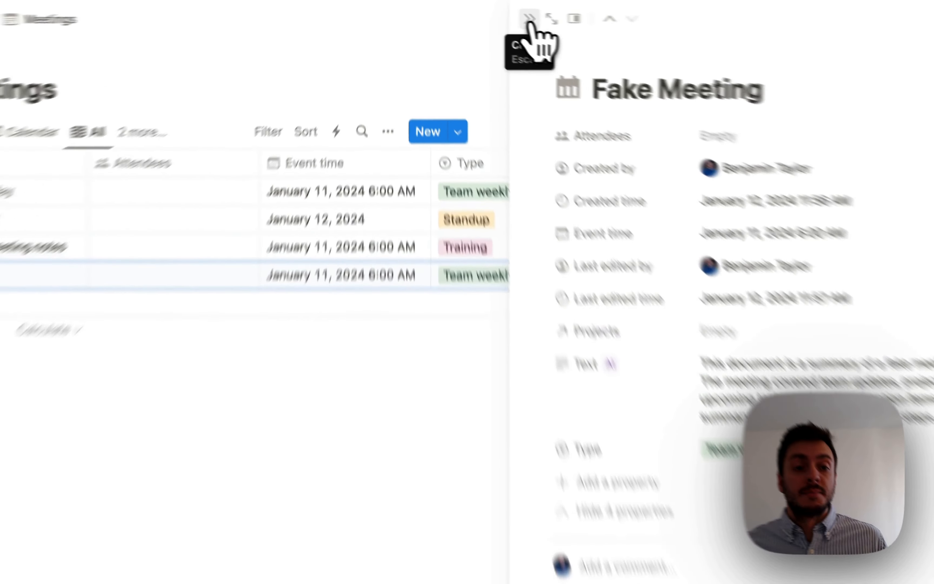
pyautogui.click(488, 13)
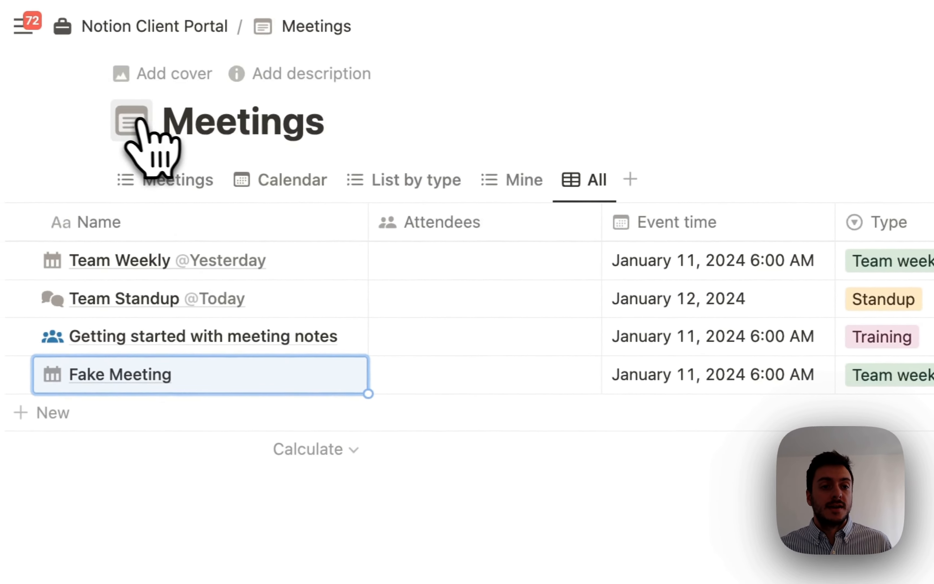
# - Change the Meetings database icon to a dark grey calendar with a marked day, filtering the icons by "calen"
pyautogui.click(133, 123)
pyautogui.click(127, 172)
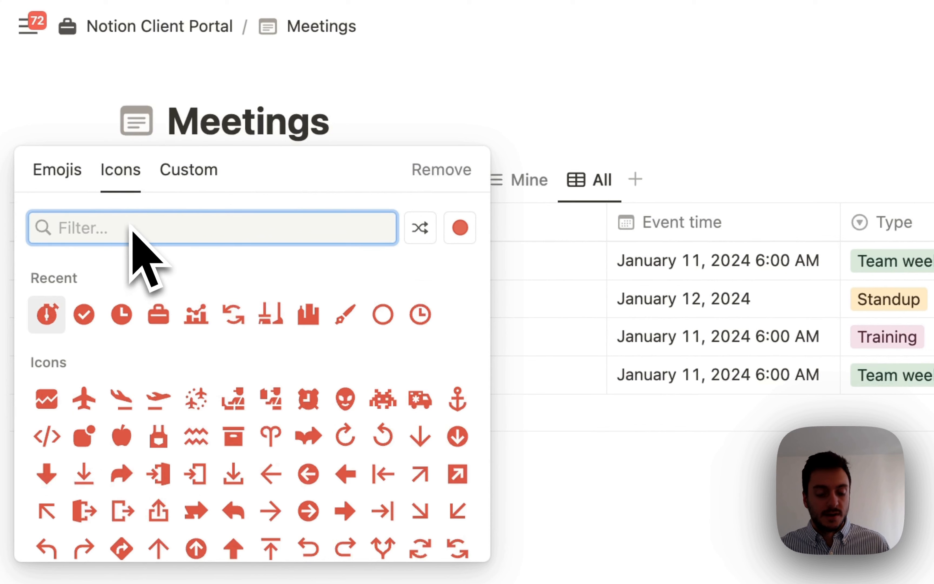
pyautogui.write('calen')
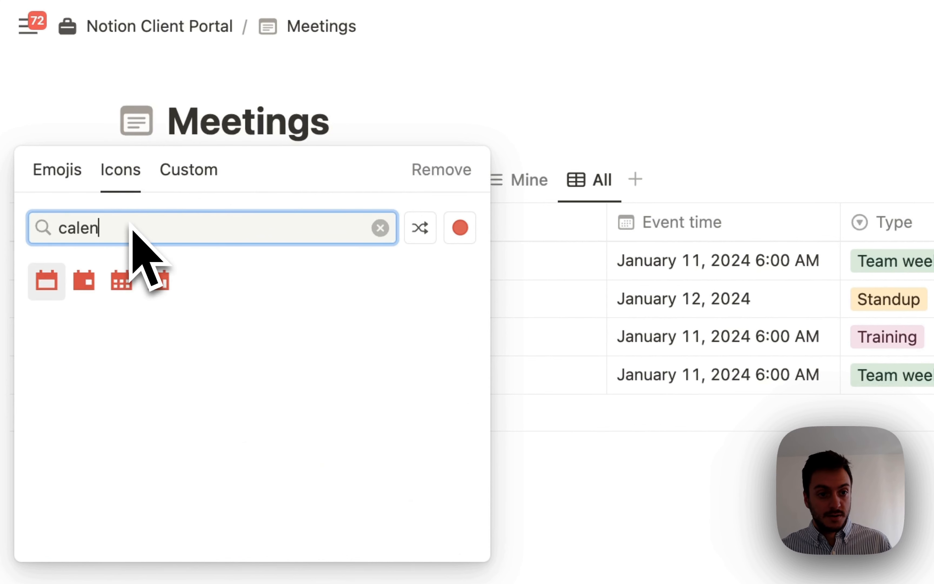
pyautogui.click(459, 227)
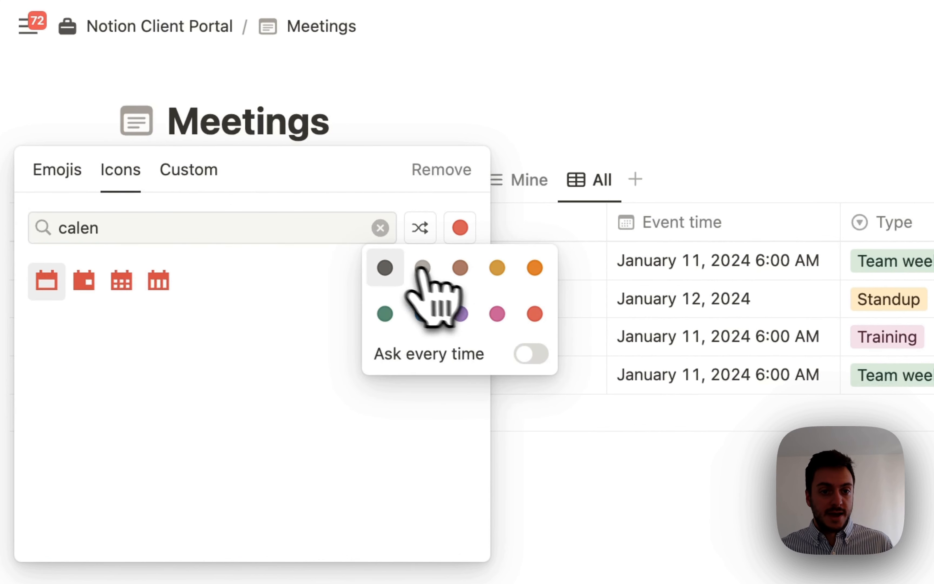
pyautogui.click(385, 268)
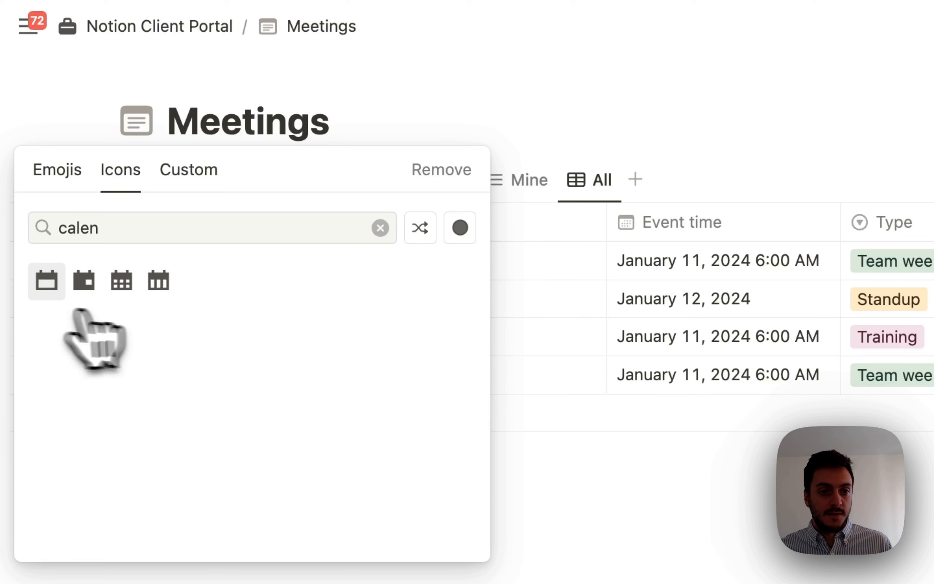
pyautogui.click(84, 282)
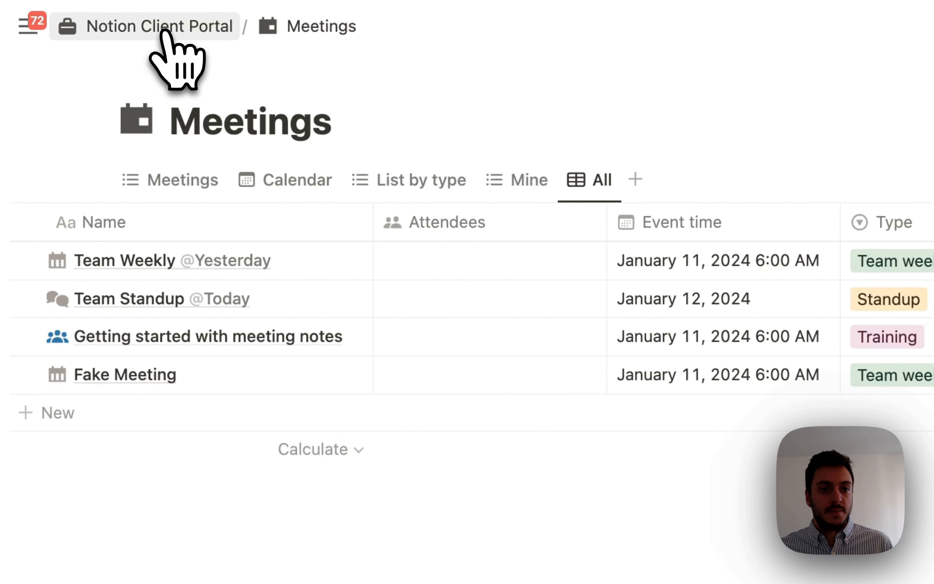
# - Return to the Notion Client Portal page and set the Time Entries icon to the dark grey stopwatch
pyautogui.click(161, 31)
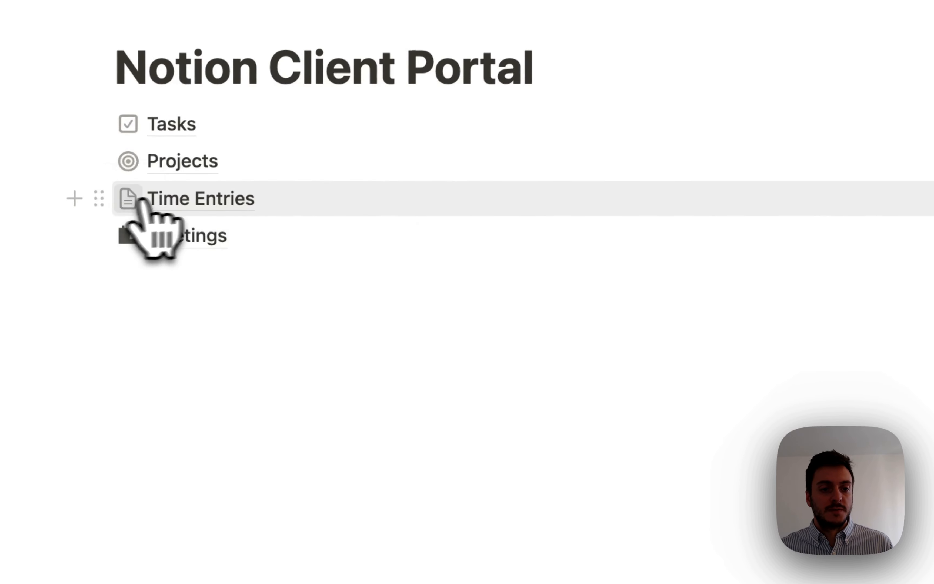
pyautogui.click(129, 199)
pyautogui.click(122, 246)
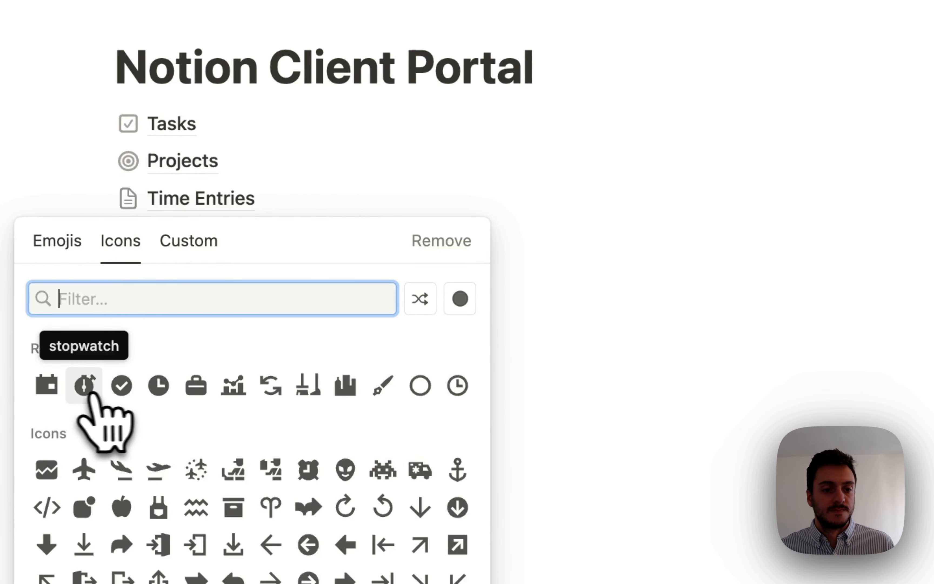
pyautogui.click(85, 384)
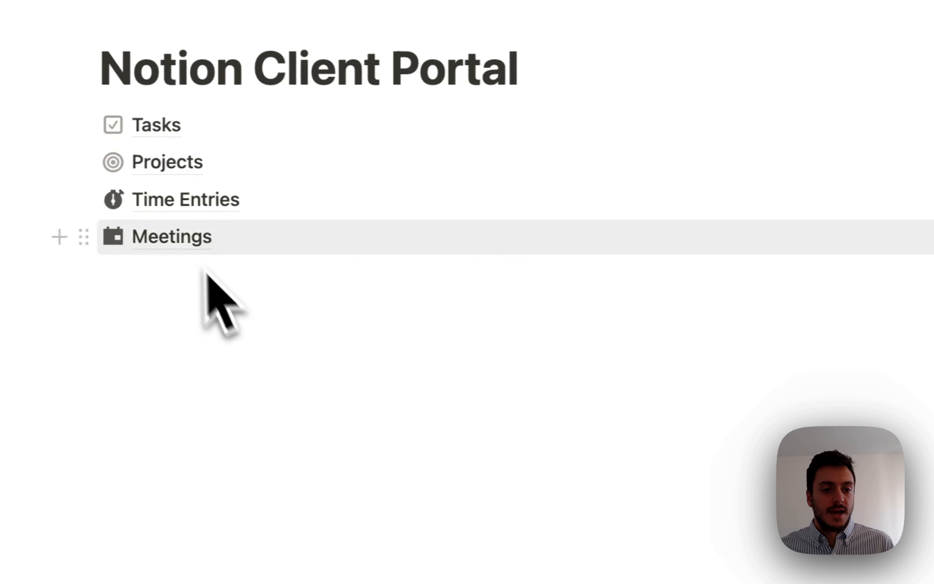
# - Change the Projects page icon to the dark grey target with an arrow, filtering the icons by "target"
pyautogui.click(104, 163)
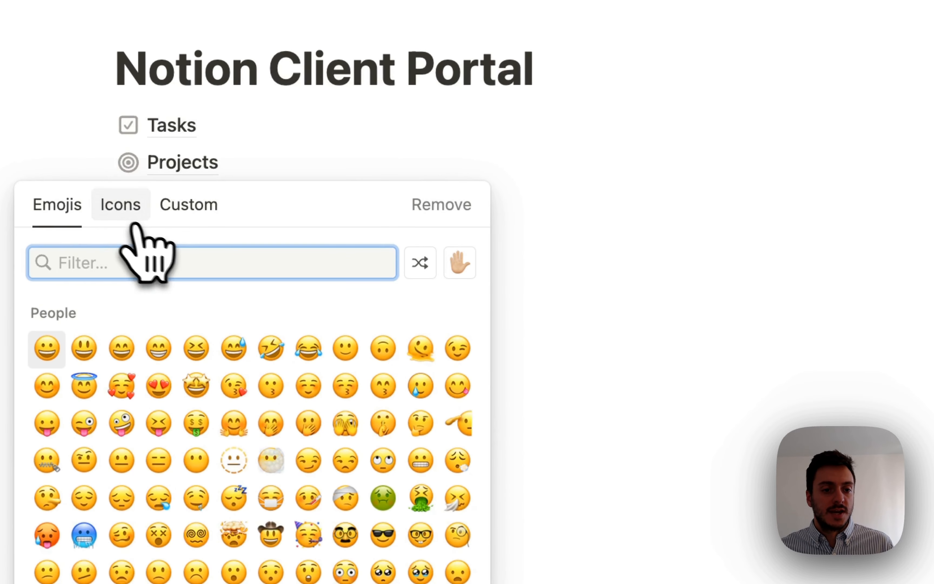
pyautogui.click(119, 208)
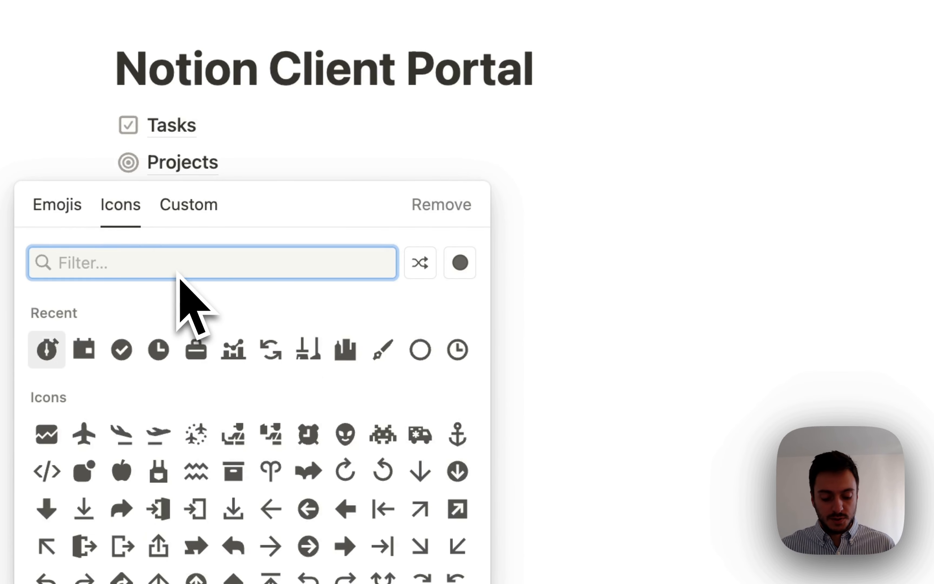
pyautogui.write('target')
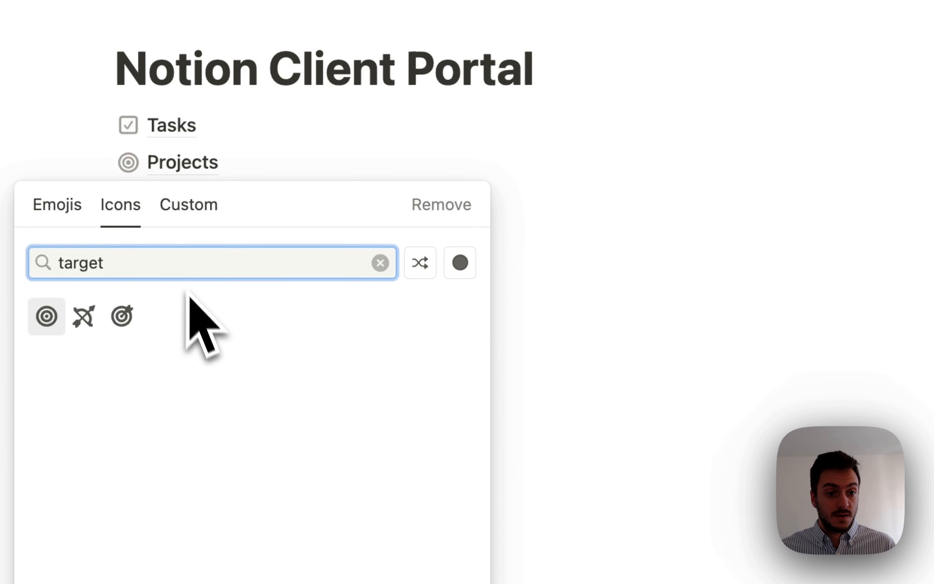
pyautogui.click(121, 316)
# - Change the Tasks page icon to the dark grey filled checkbox square, filtering the icons by "check"
pyautogui.click(132, 129)
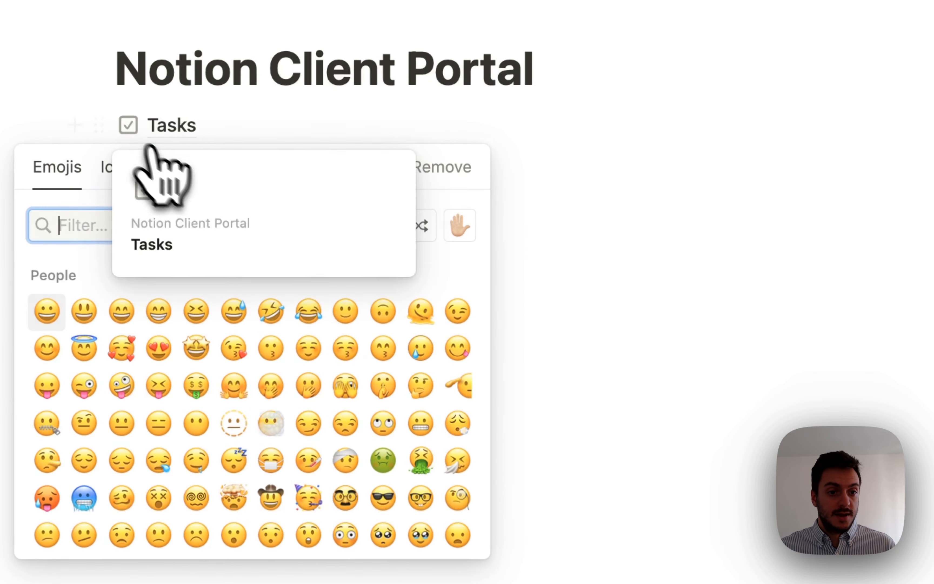
pyautogui.click(120, 186)
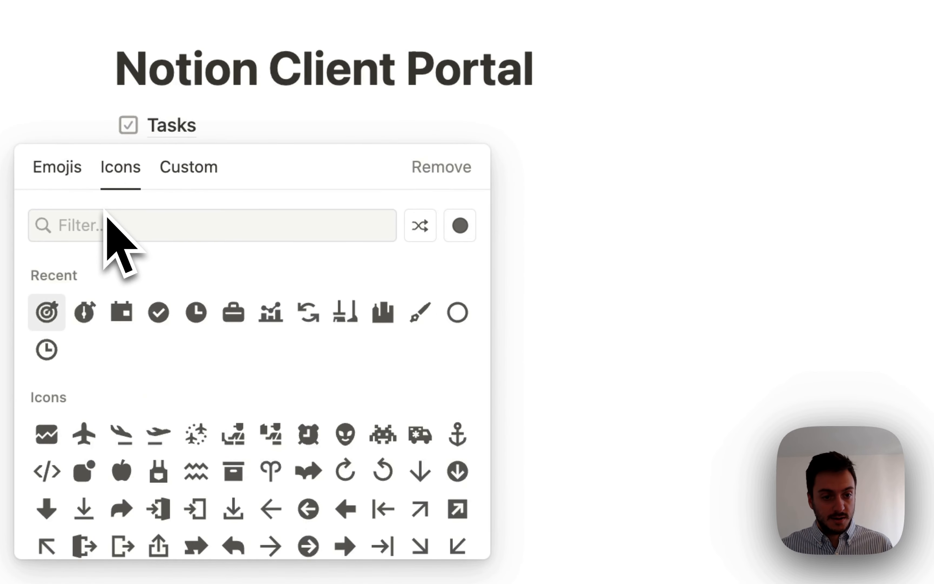
pyautogui.click(69, 219)
pyautogui.write('check')
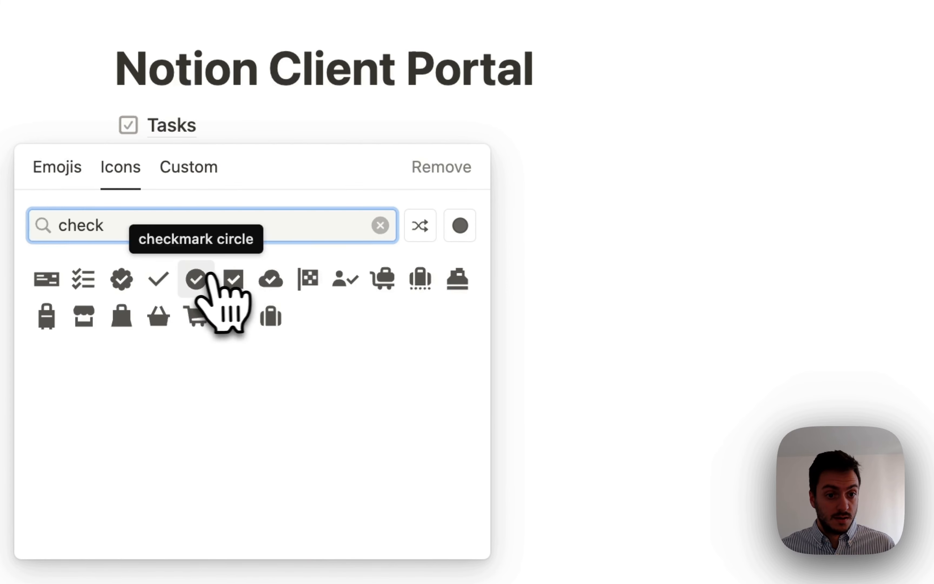
pyautogui.click(226, 275)
pyautogui.click(228, 276)
# - Insert a 2 columns block below the Meetings link on the Notion Client Portal page
pyautogui.click(144, 458)
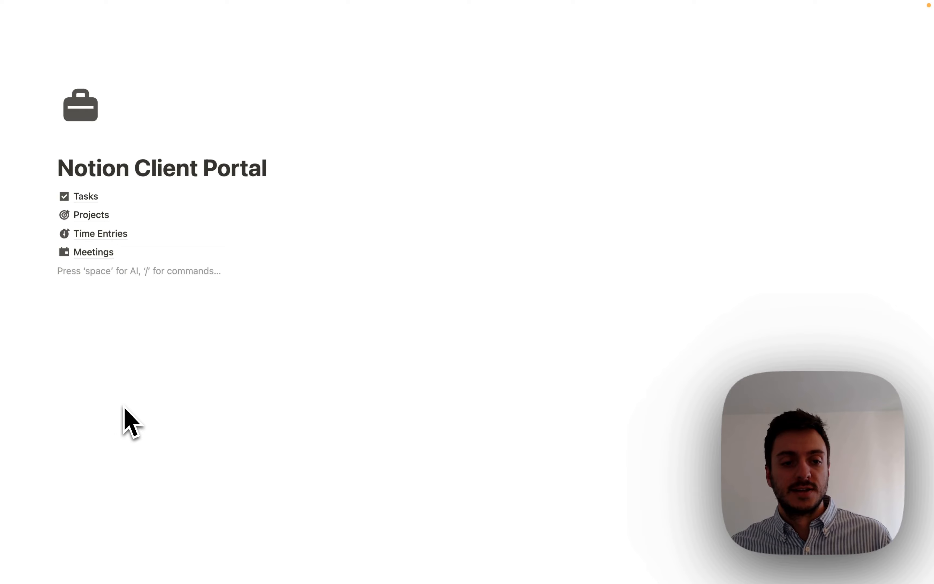
pyautogui.write('/2')
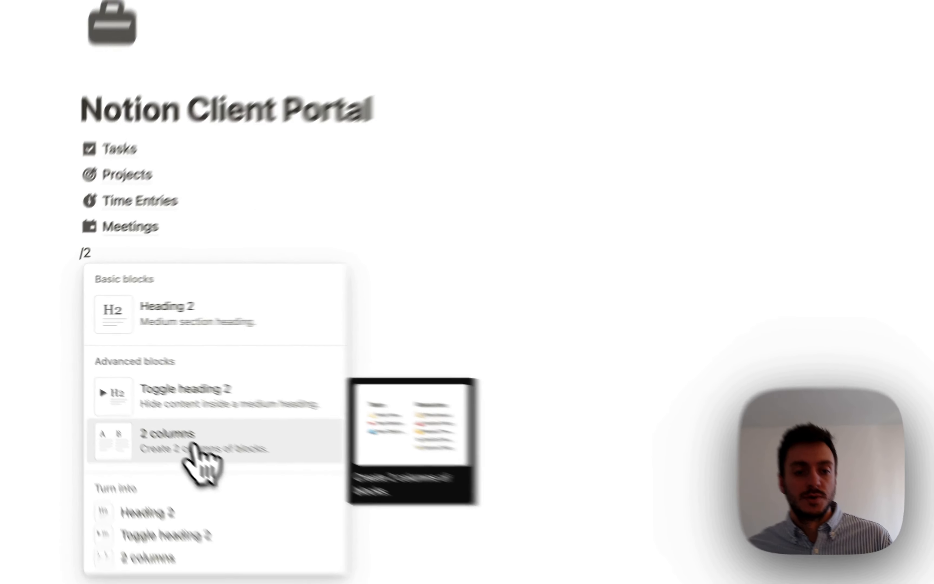
pyautogui.click(193, 448)
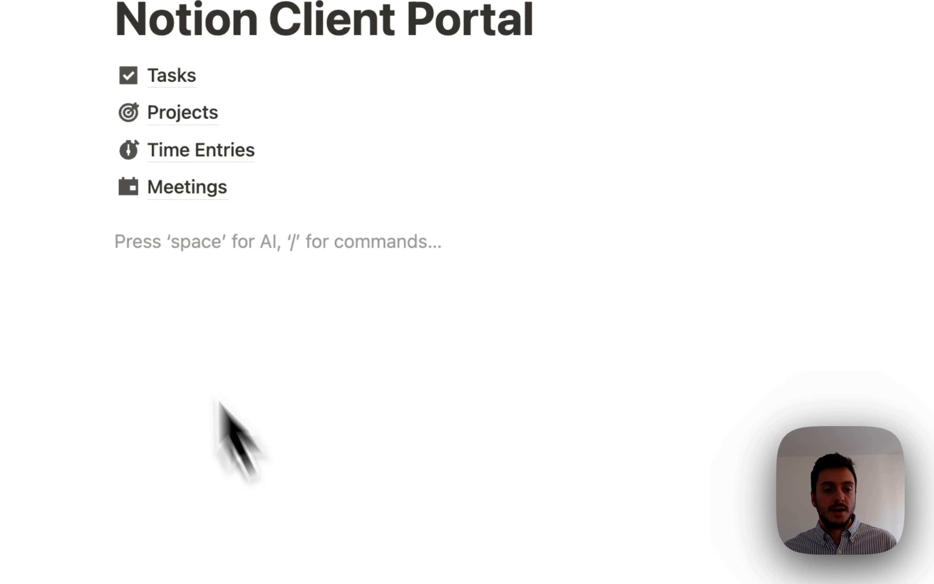
# - Move the Tasks, Projects, Time Entries and Meetings pages into the first column, in that order
pyautogui.scroll(5, 112, 150)
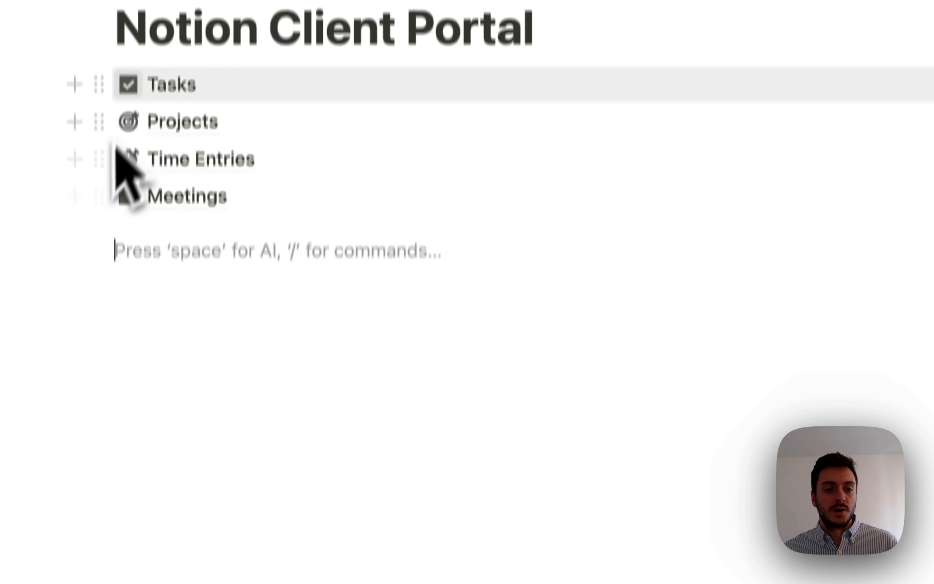
pyautogui.moveTo(100, 184); pyautogui.dragTo(167, 376)
pyautogui.moveTo(111, 203); pyautogui.dragTo(151, 357)
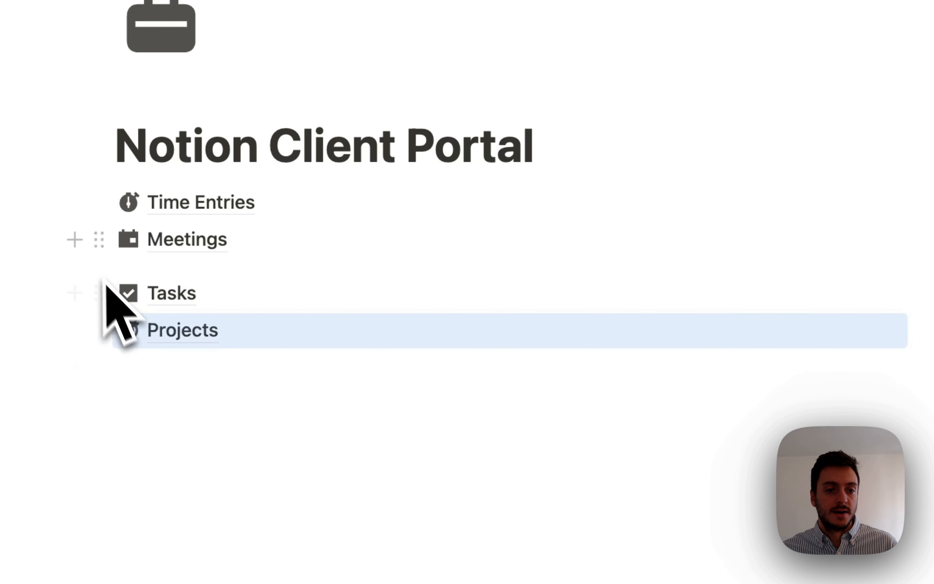
pyautogui.moveTo(109, 200); pyautogui.dragTo(160, 354)
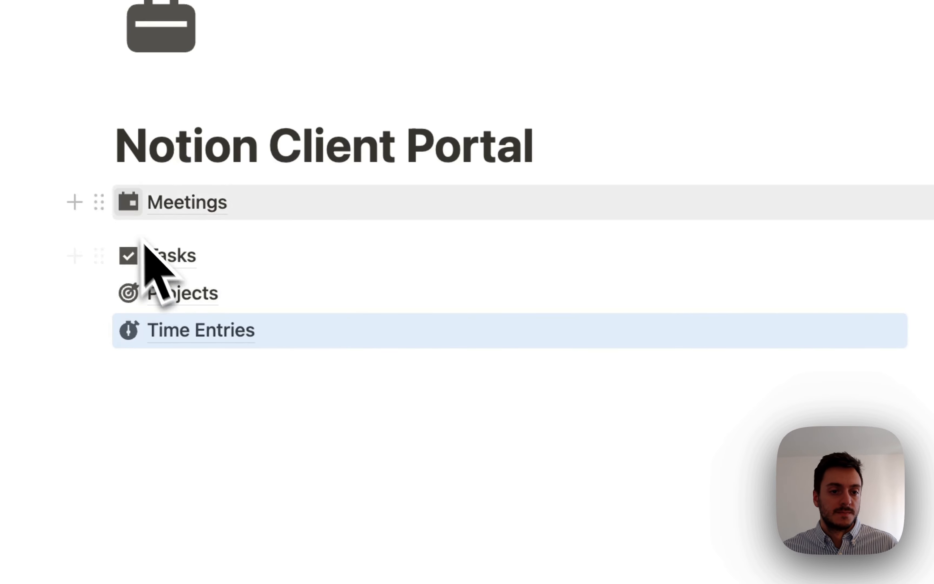
pyautogui.moveTo(108, 202); pyautogui.dragTo(163, 374)
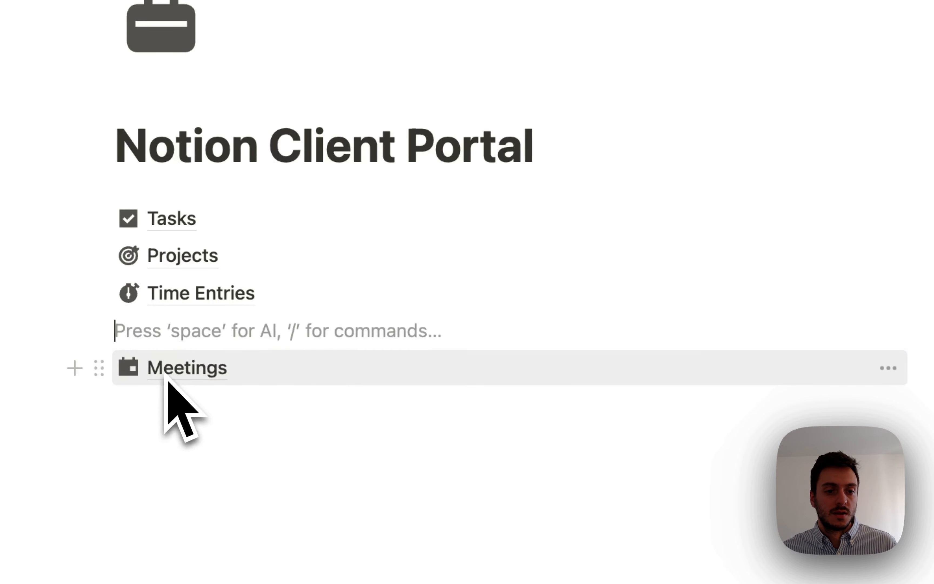
pyautogui.moveTo(101, 367); pyautogui.dragTo(161, 313)
# - Insert a linked view of the Meetings database in the empty second column, copying its existing Calendar view
pyautogui.click(613, 289)
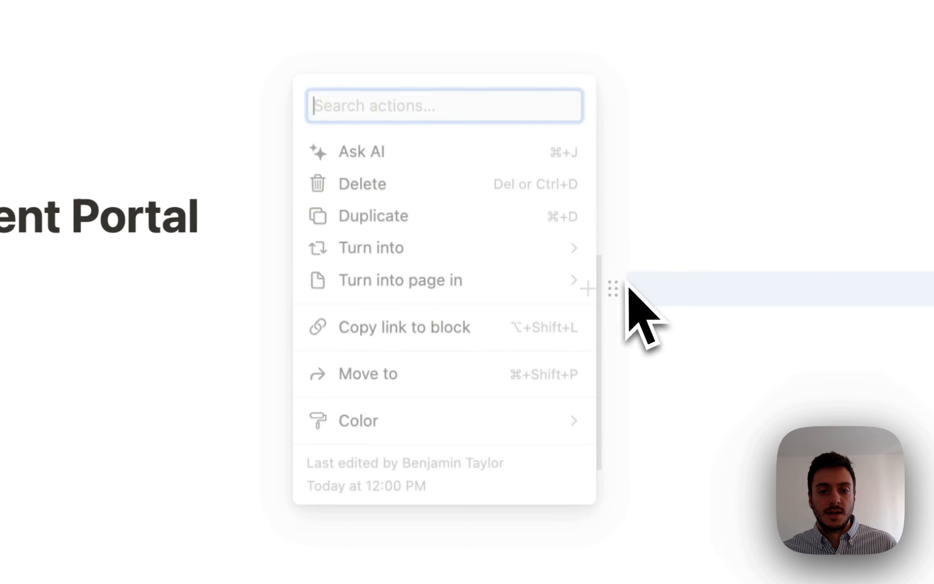
pyautogui.click(678, 288)
pyautogui.click(674, 289)
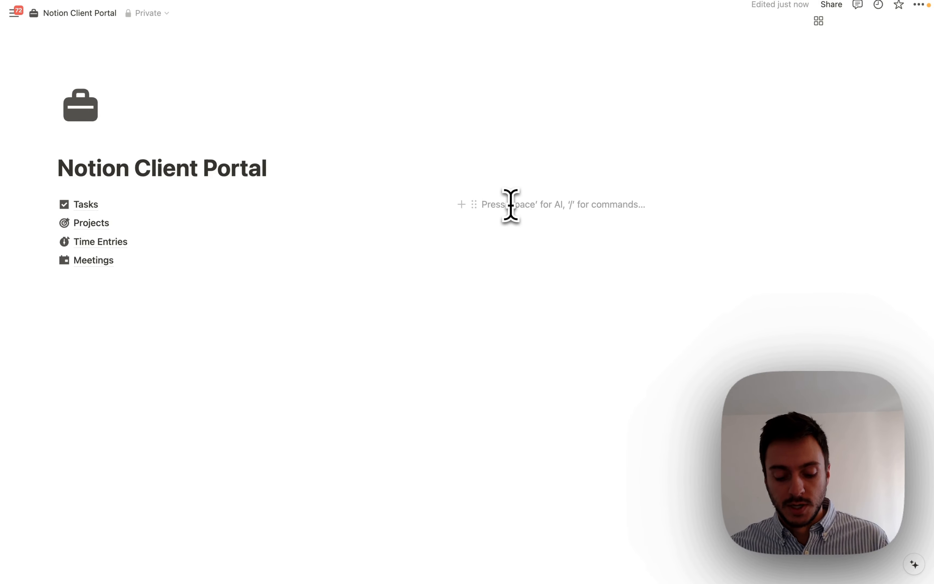
pyautogui.write('/')
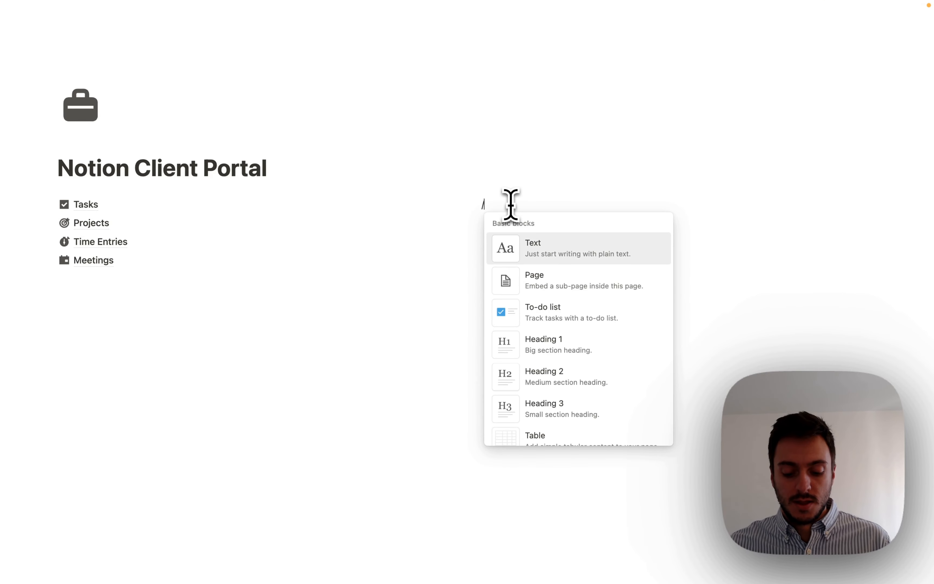
pyautogui.write('data')
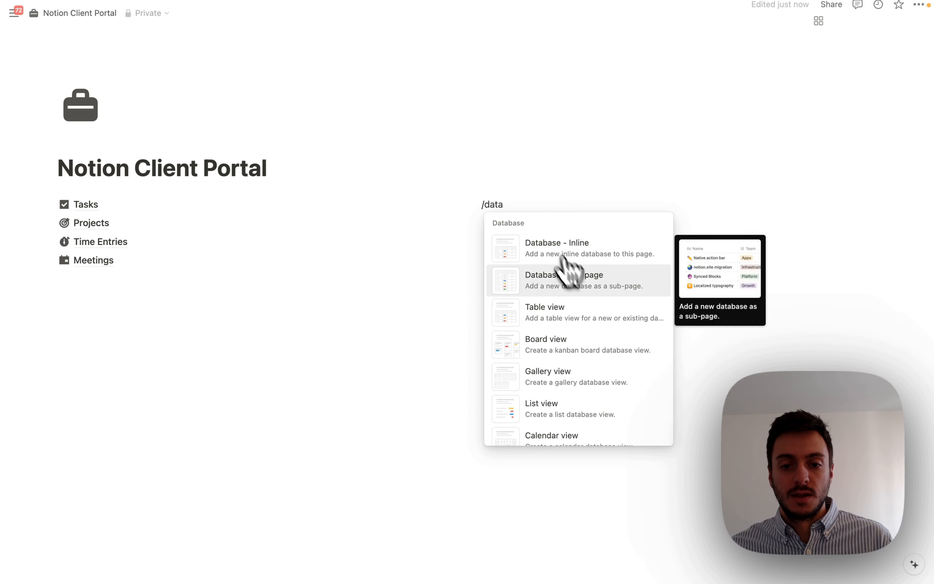
pyautogui.click(564, 311)
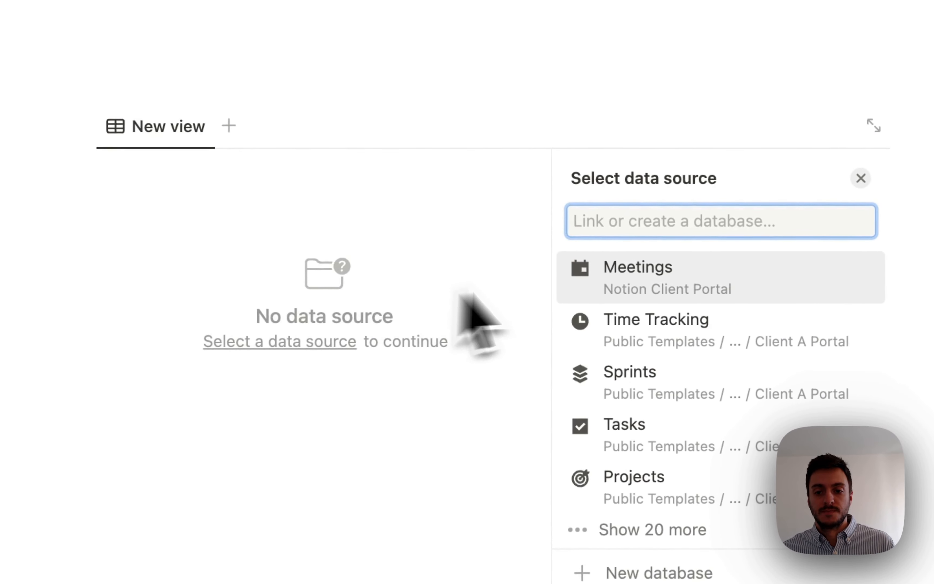
pyautogui.click(656, 285)
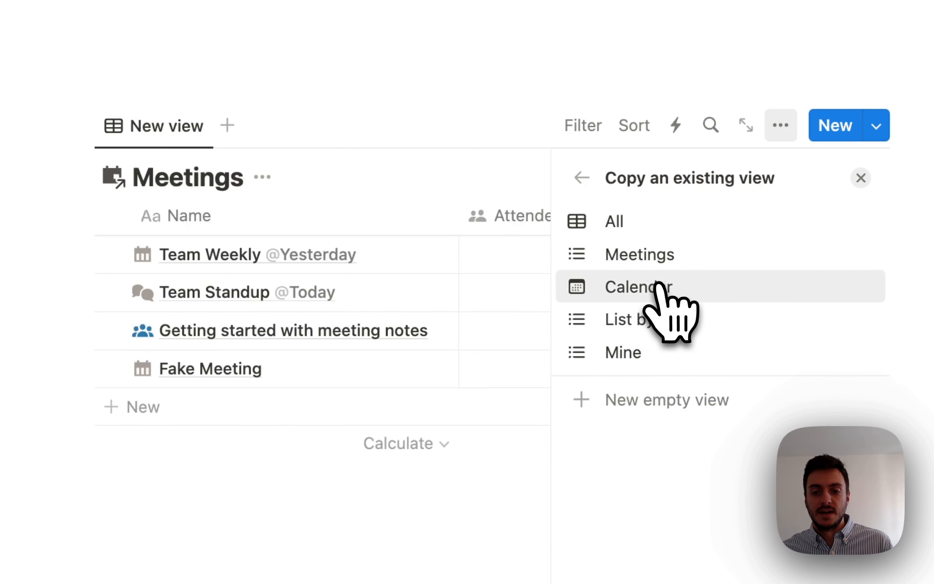
pyautogui.click(637, 288)
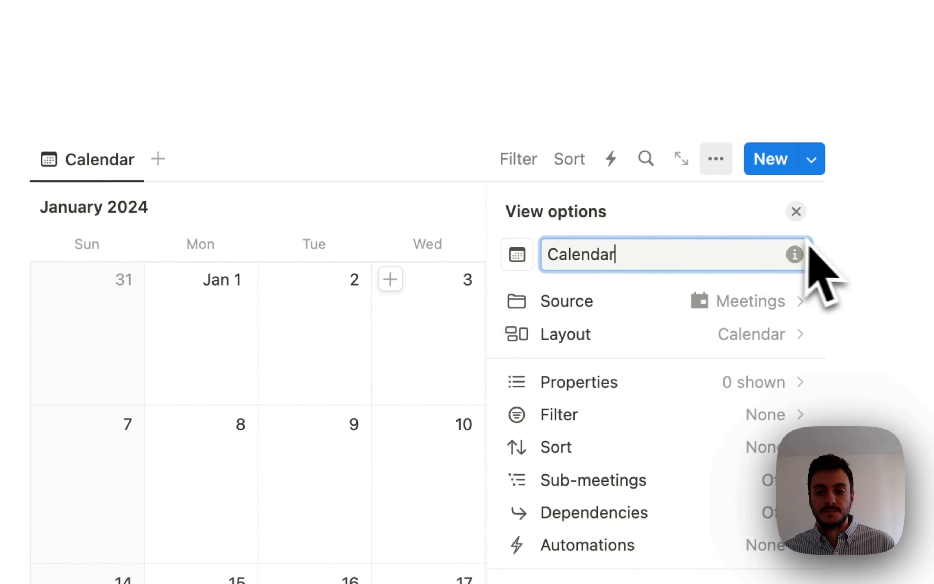
pyautogui.click(793, 212)
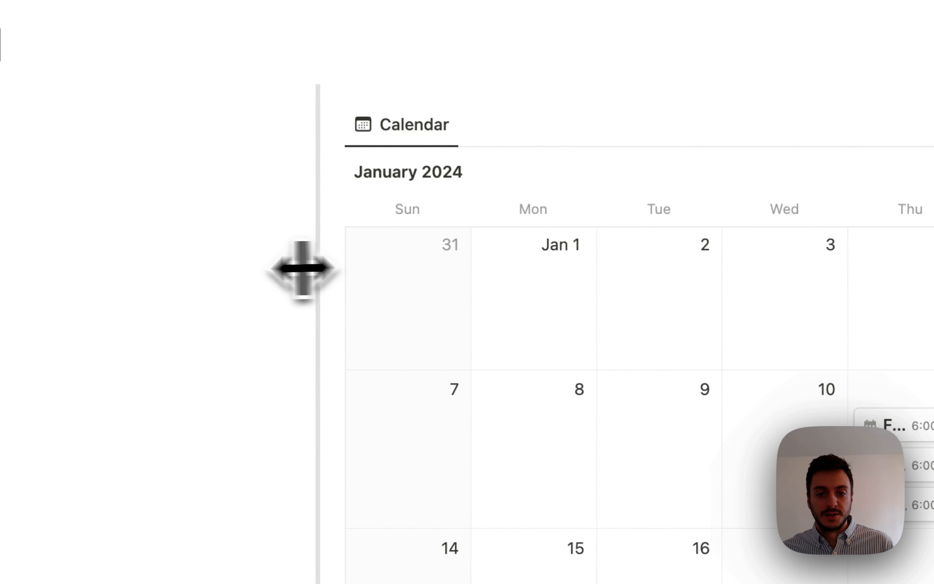
# - Widen the calendar column to most of the page width and show the Type property on the calendar entries
pyautogui.moveTo(303, 268)
pyautogui.mouseDown()
pyautogui.moveTo(405, 263)
pyautogui.moveTo(308, 265)
pyautogui.mouseUp()
pyautogui.scroll(-3, 534, 325)
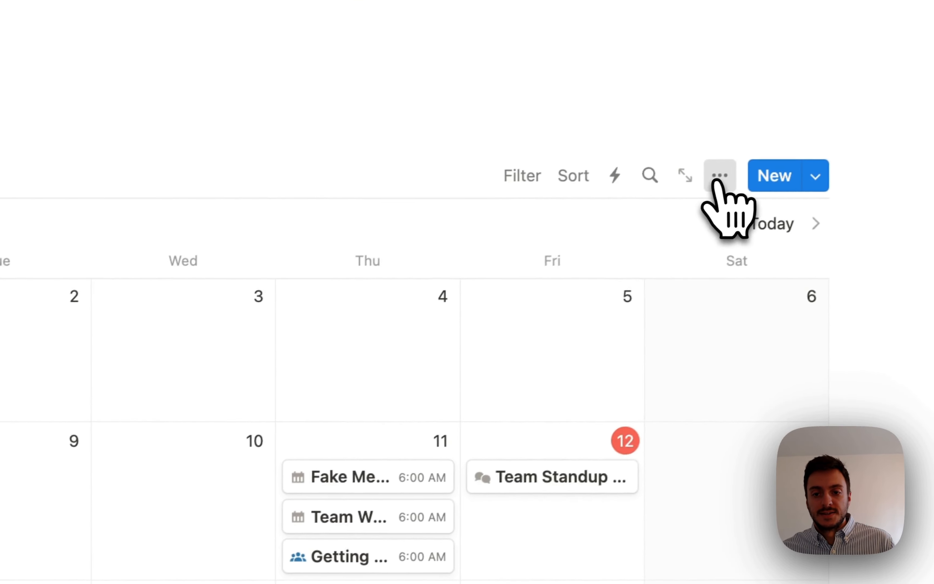
pyautogui.click(797, 141)
pyautogui.click(801, 364)
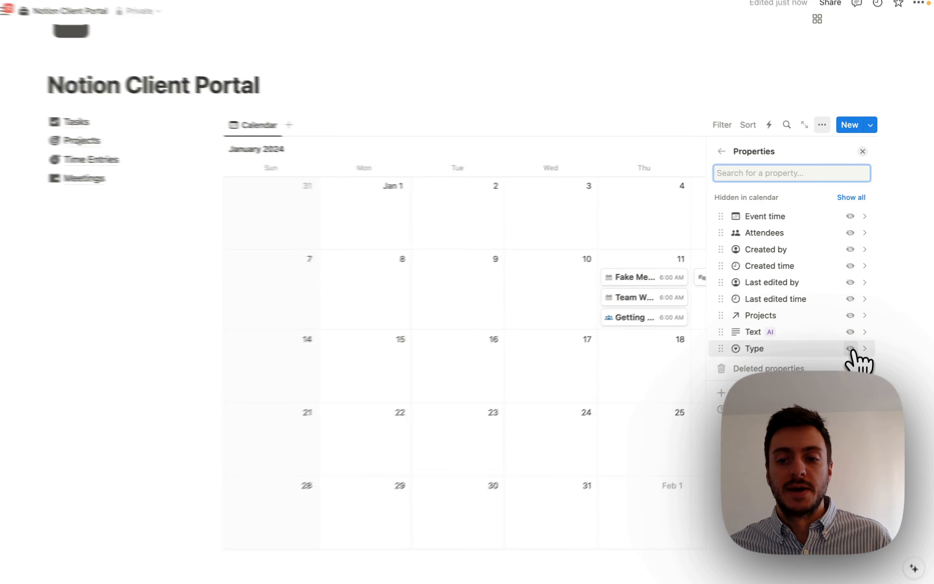
pyautogui.click(852, 347)
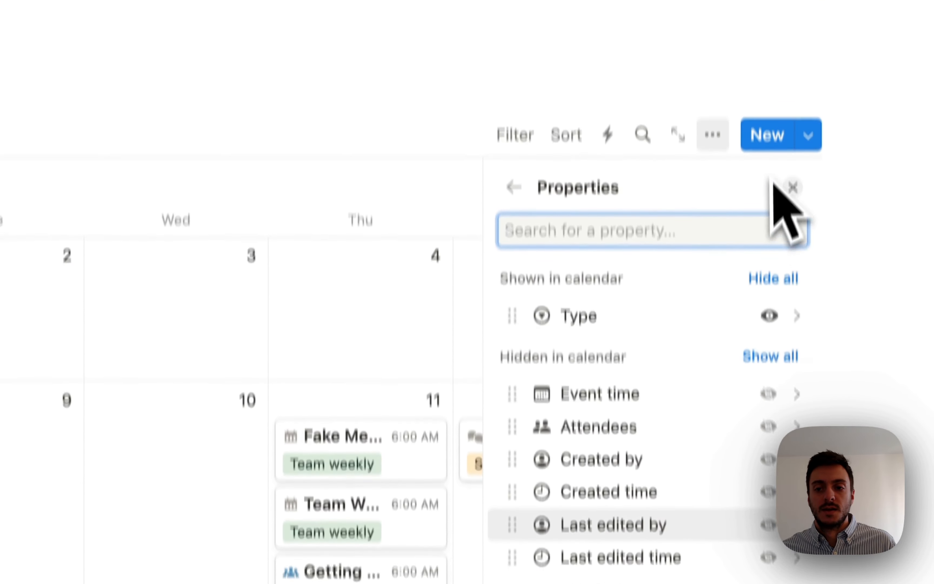
pyautogui.click(793, 105)
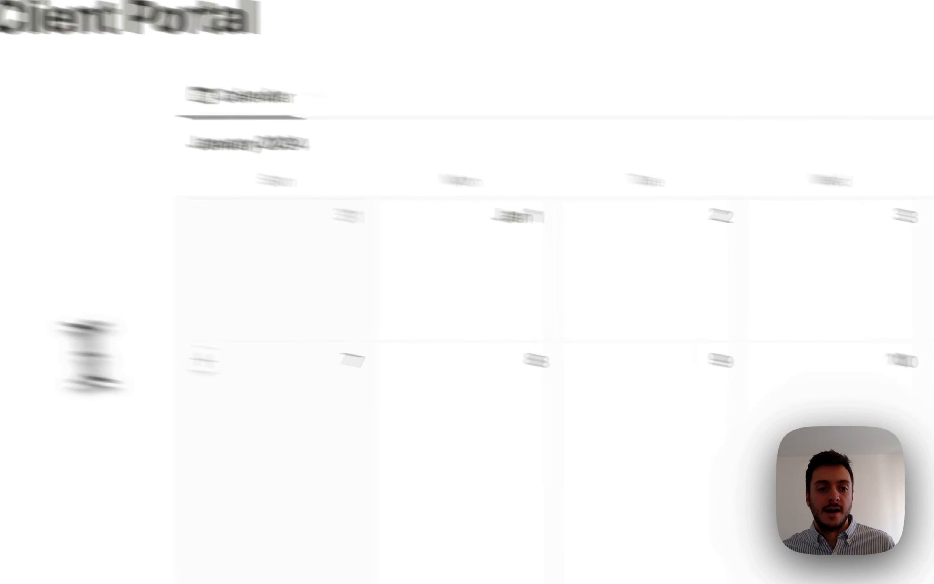
# - Add a callout below the Meetings link in the first column and give it the default background
pyautogui.click(172, 351)
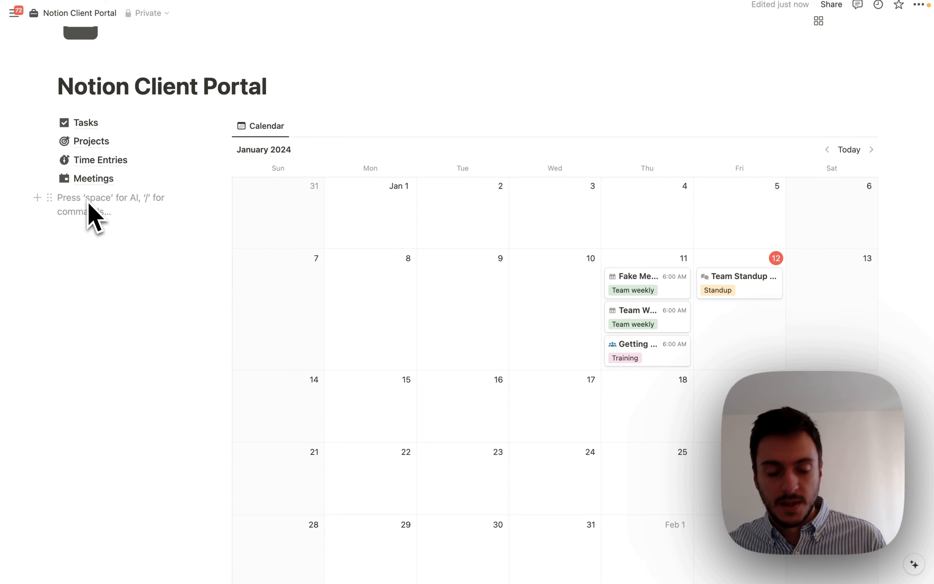
pyautogui.write('/call')
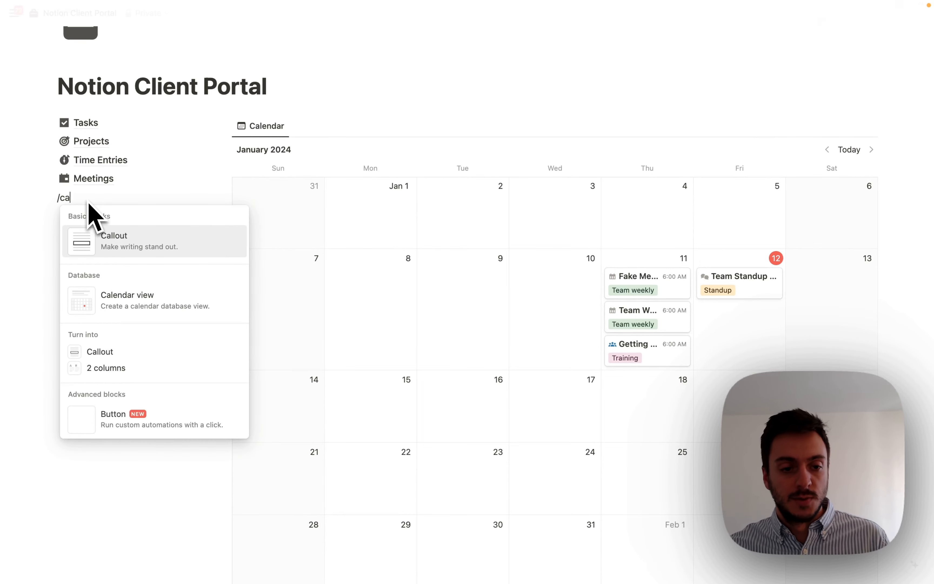
pyautogui.click(120, 239)
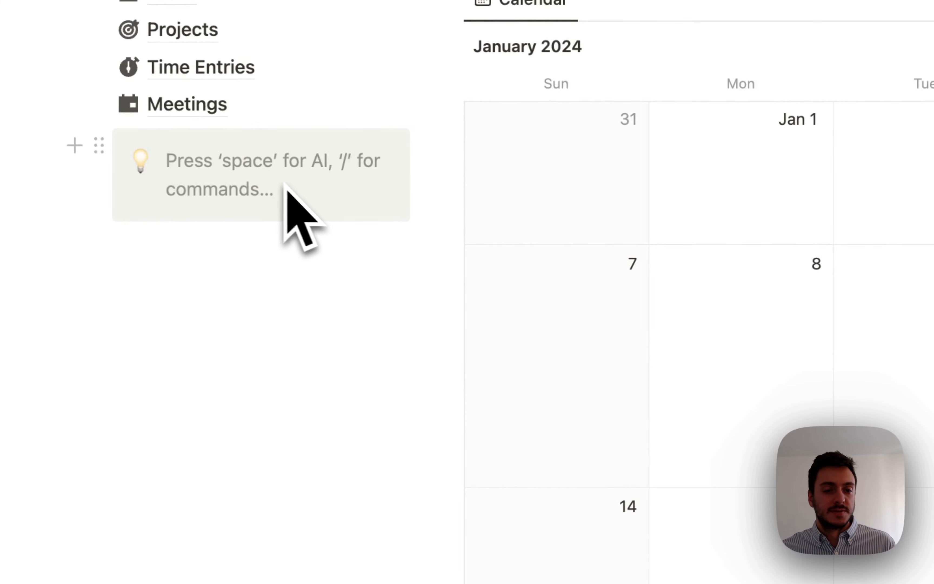
pyautogui.click(99, 146)
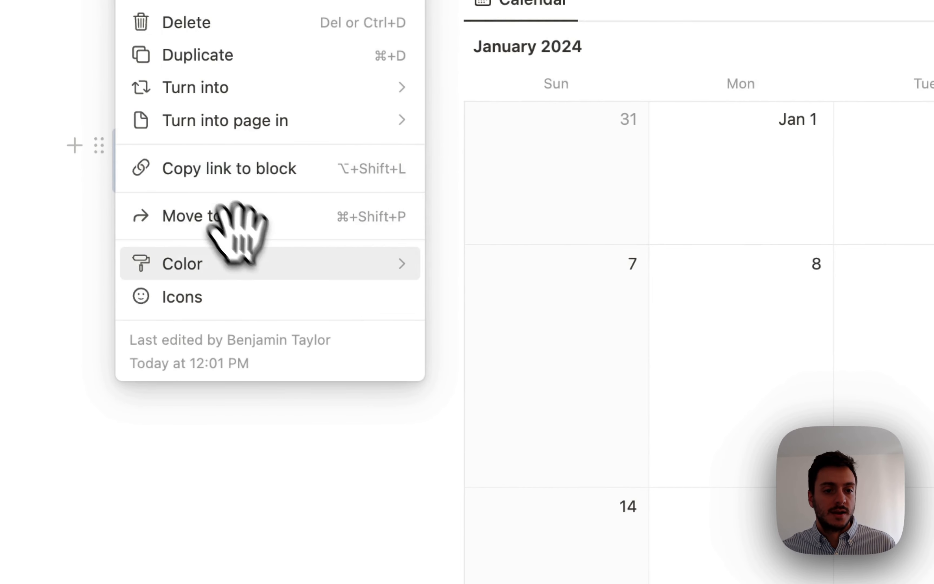
pyautogui.moveTo(253, 267)
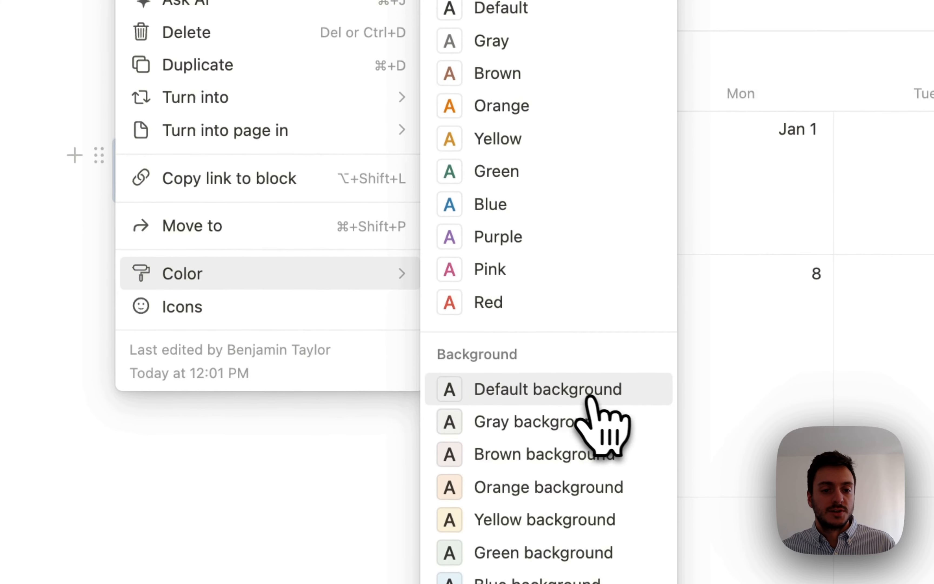
pyautogui.click(579, 391)
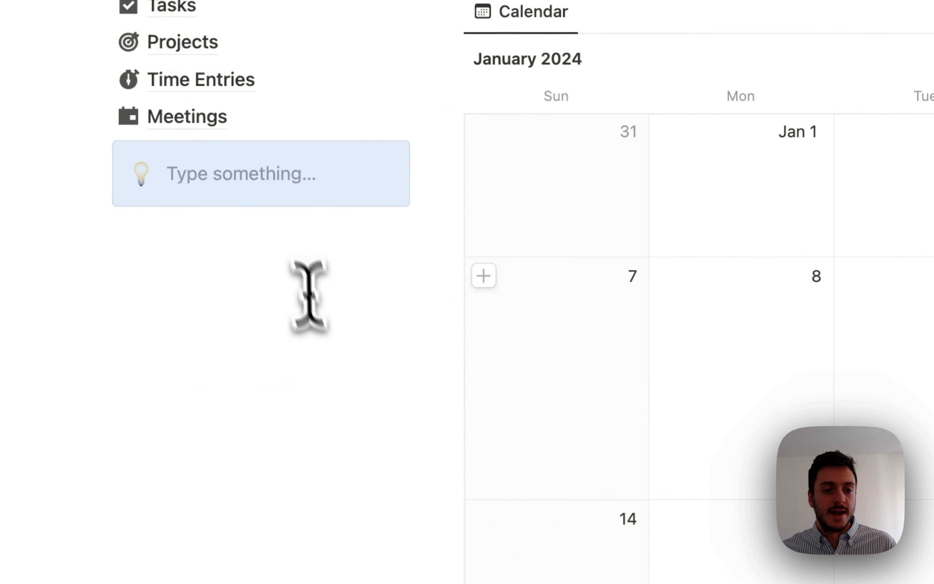
# - Enter "Databases" as the text of the new callout
pyautogui.click(143, 180)
pyautogui.click(119, 217)
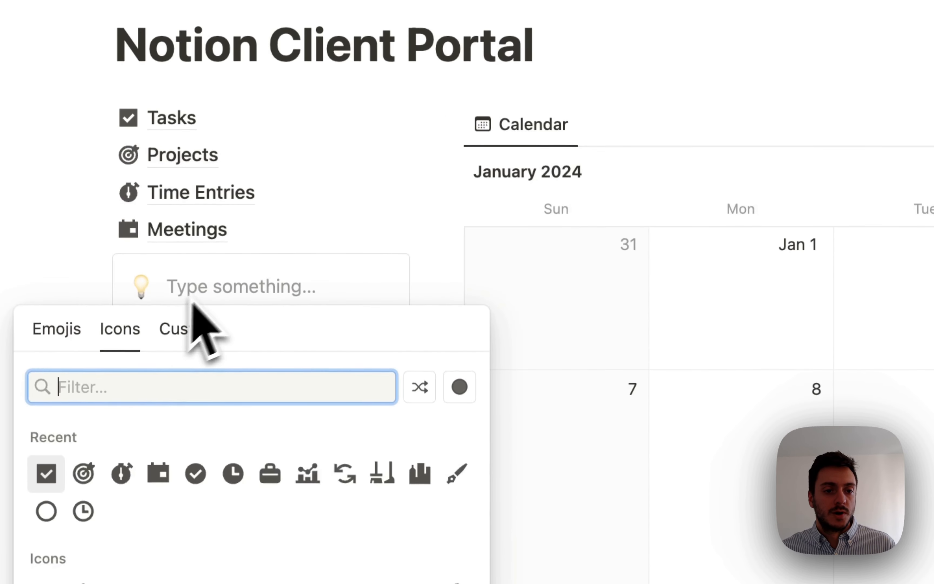
pyautogui.click(193, 174)
pyautogui.click(196, 174)
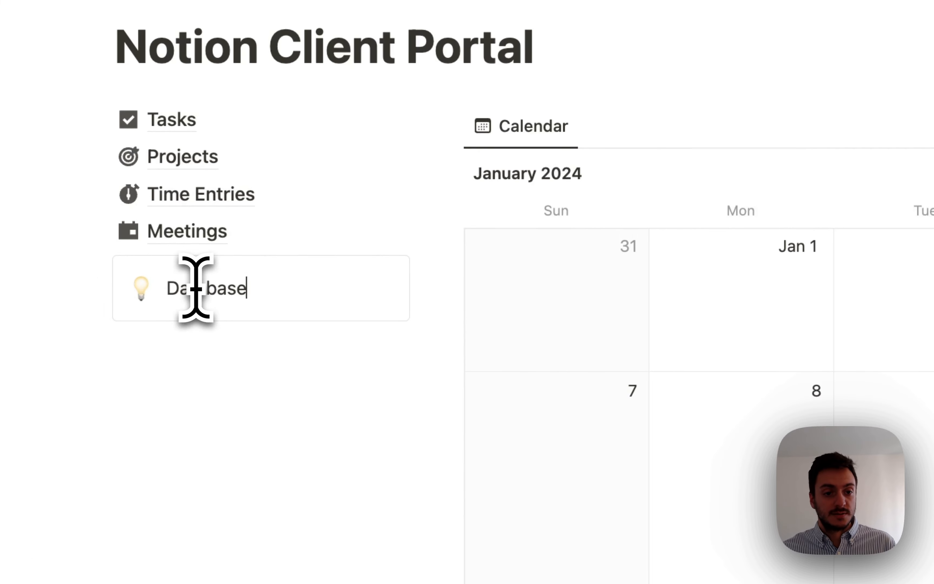
# - Replace the Databases callout's light bulb with the stacked-disks database icon, found by filtering the icons for "data"
pyautogui.click(141, 289)
pyautogui.click(120, 332)
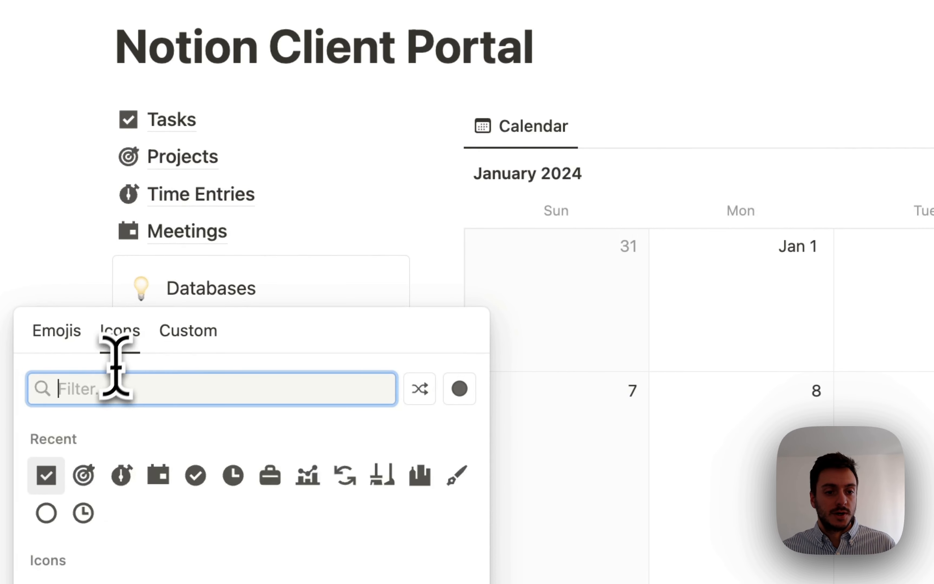
pyautogui.write('data')
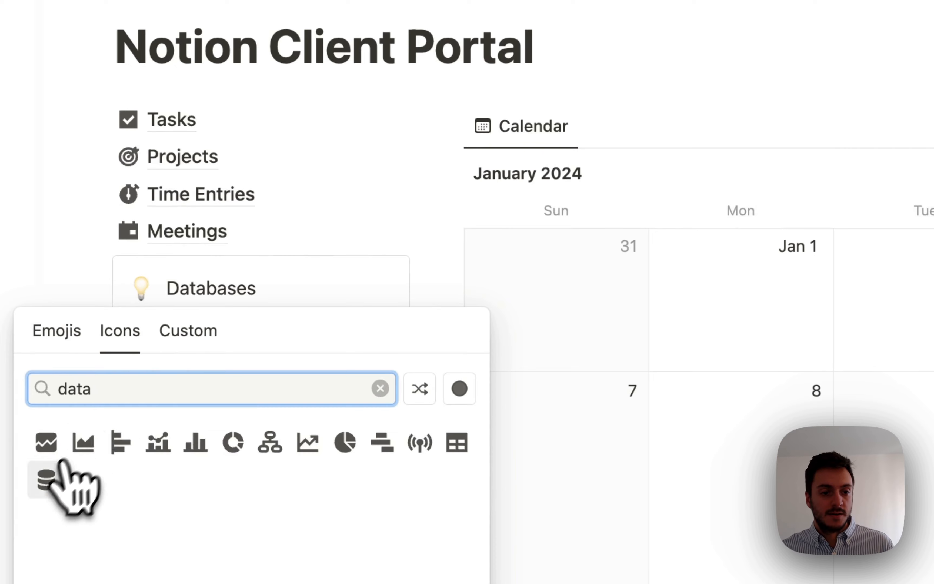
pyautogui.click(52, 477)
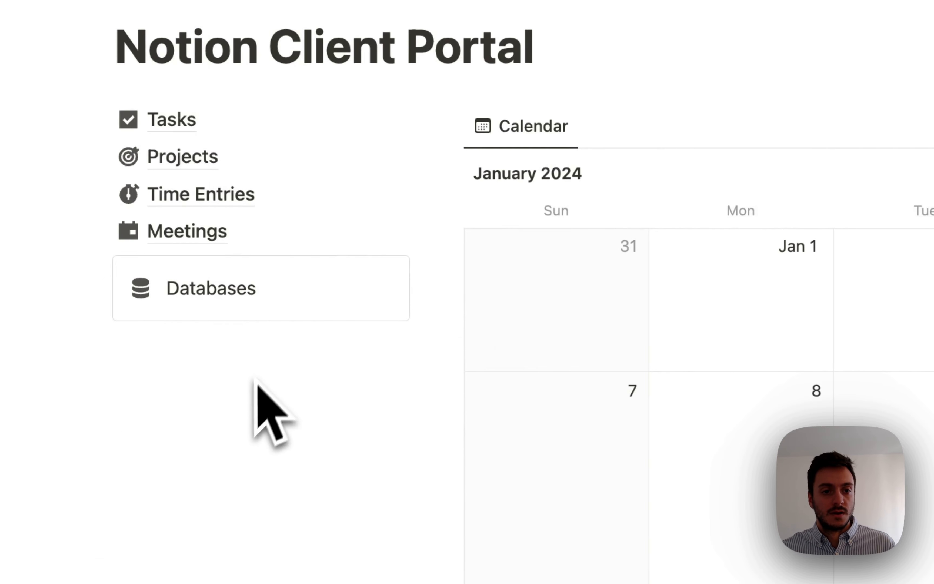
# - Move the Tasks, Projects, Time Entries and Meetings links inside the Databases callout
pyautogui.moveTo(98, 116); pyautogui.dragTo(213, 306)
pyautogui.moveTo(100, 116); pyautogui.dragTo(247, 300)
# - Add a callout below the Databases callout and give it the bold plus icon, filtering the icons for "plus"
pyautogui.click(341, 442)
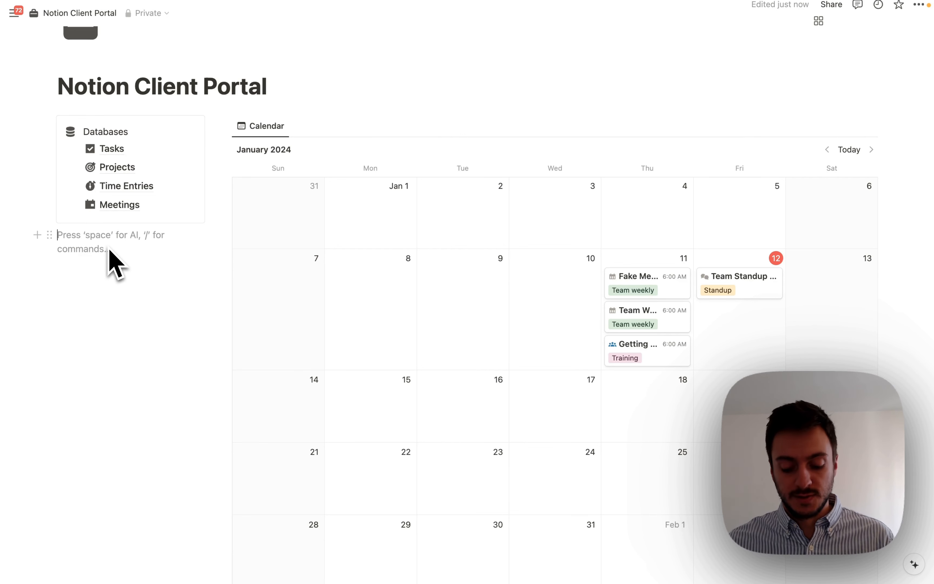
pyautogui.write('/call')
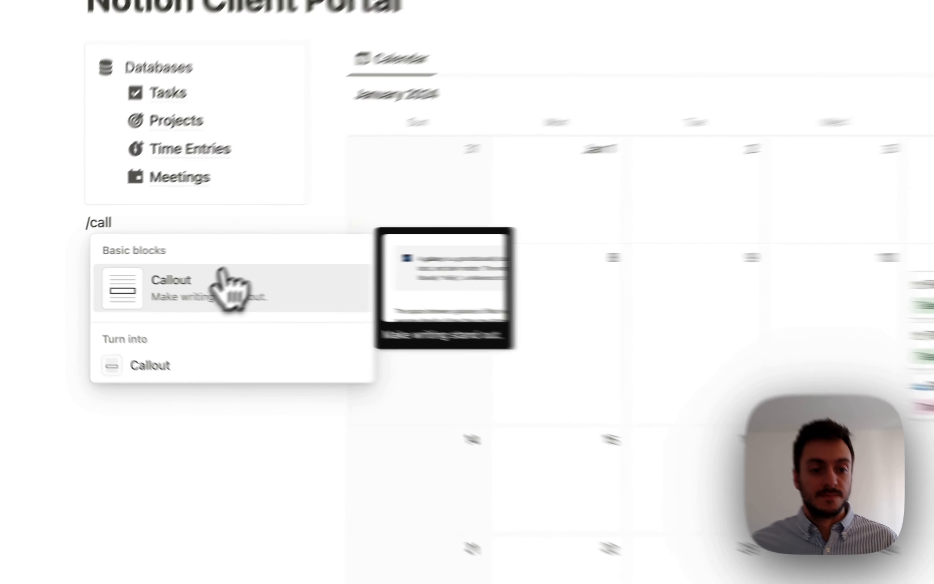
pyautogui.click(232, 288)
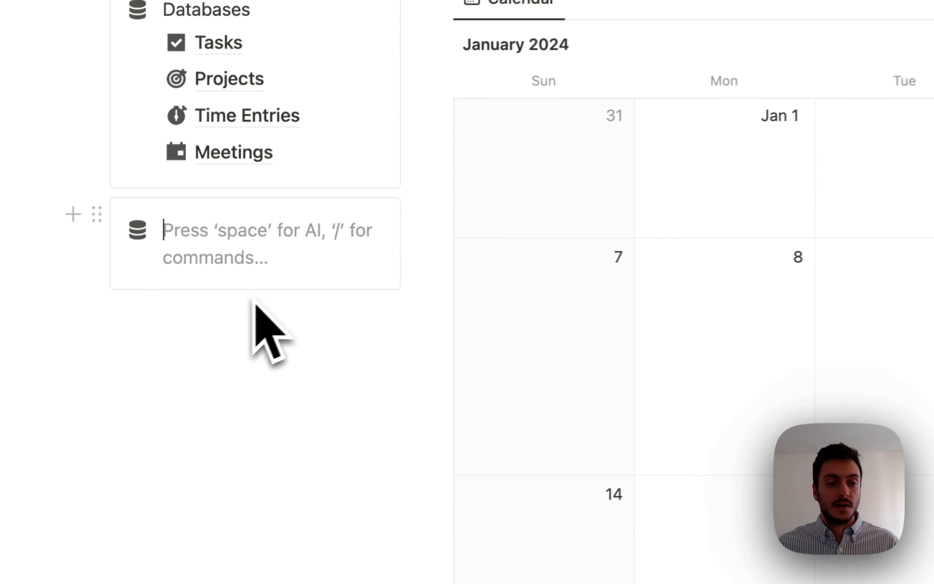
pyautogui.click(140, 229)
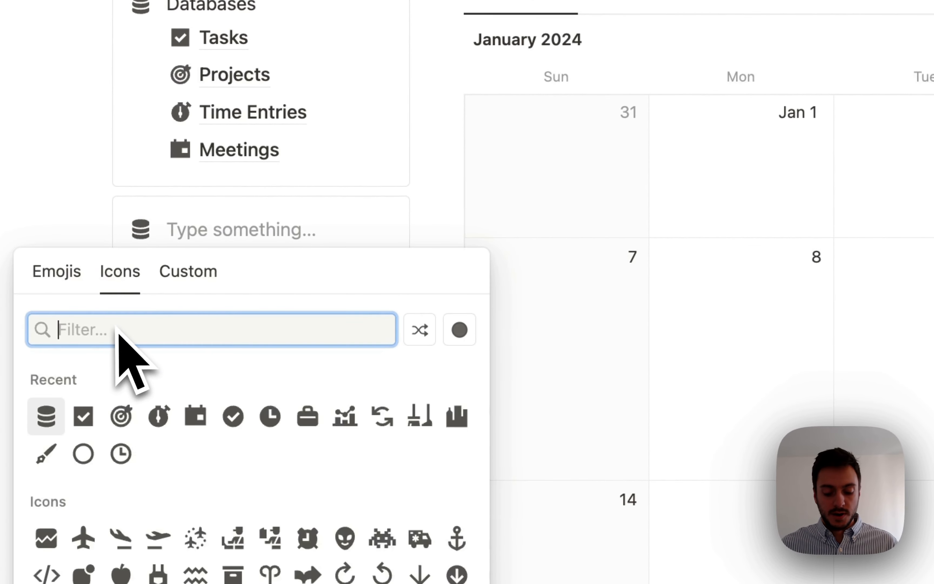
pyautogui.write('plus')
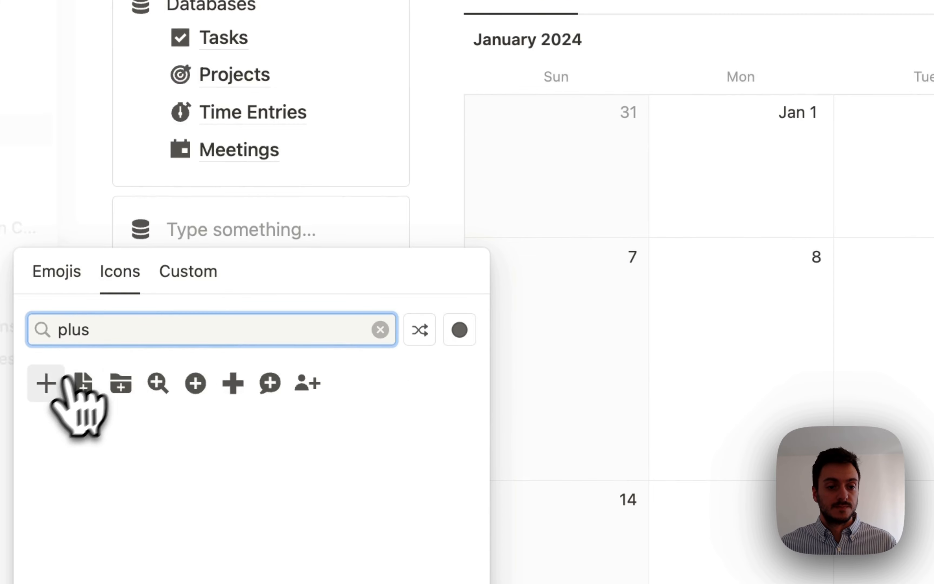
pyautogui.click(234, 383)
# - Enter "Quick Add" as the text of the plus-icon callout
pyautogui.click(270, 230)
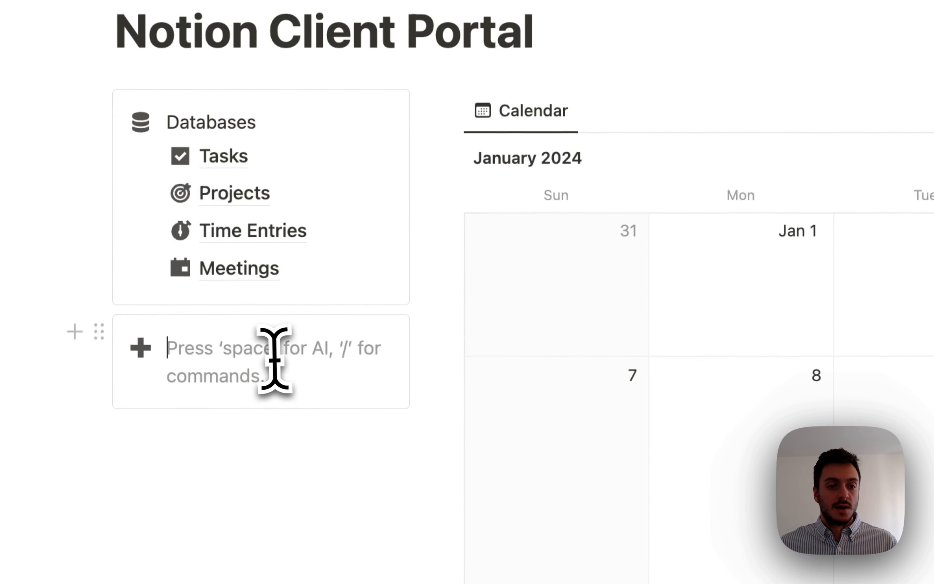
pyautogui.write('Quick A')
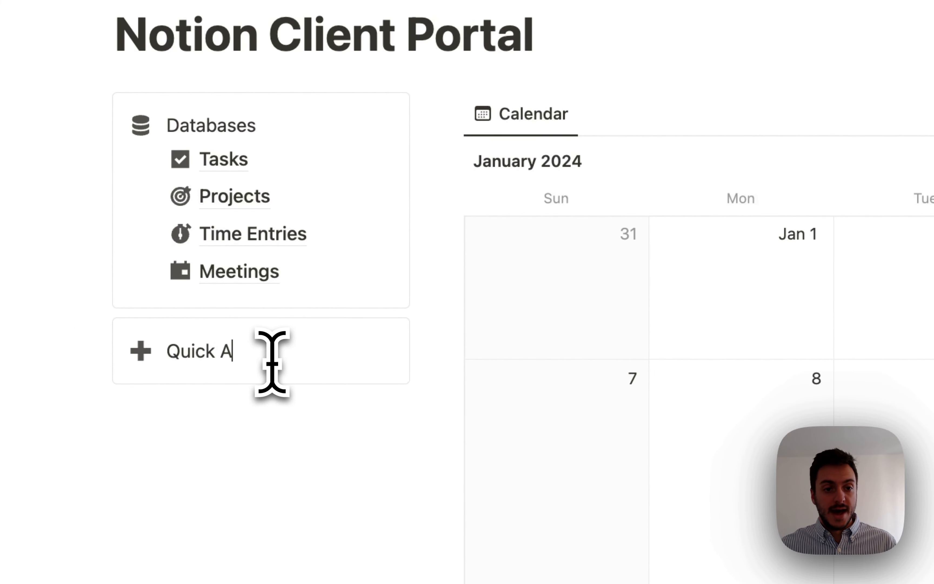
pyautogui.write('dd')
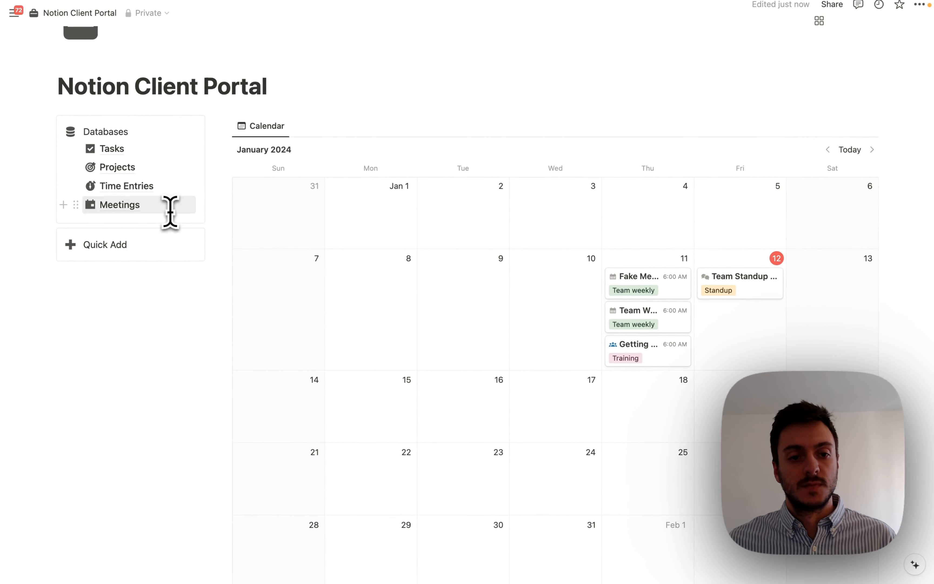
# - Make the "Quick Add" and "Databases" callout titles bold and underlined
pyautogui.moveTo(127, 244); pyautogui.dragTo(102, 274)
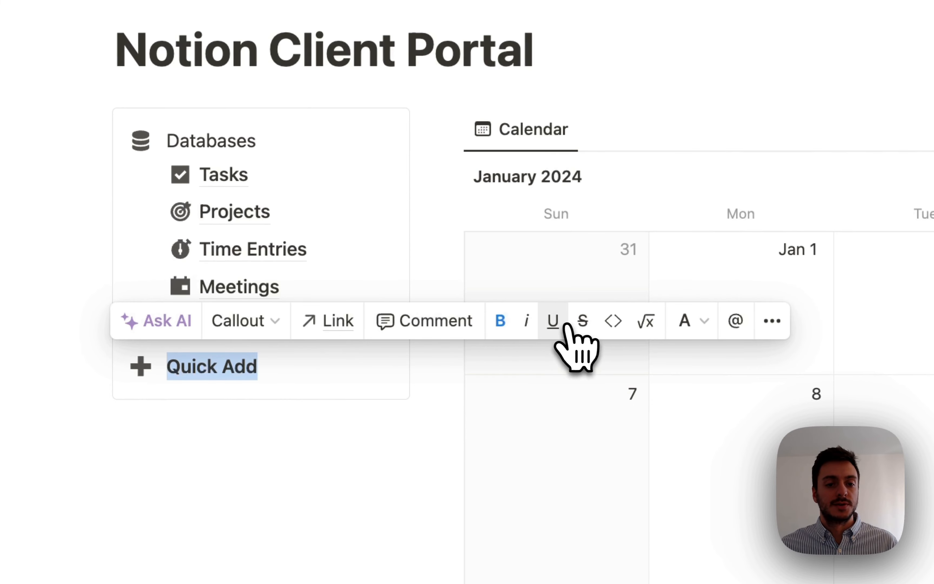
pyautogui.click(553, 320)
pyautogui.click(282, 448)
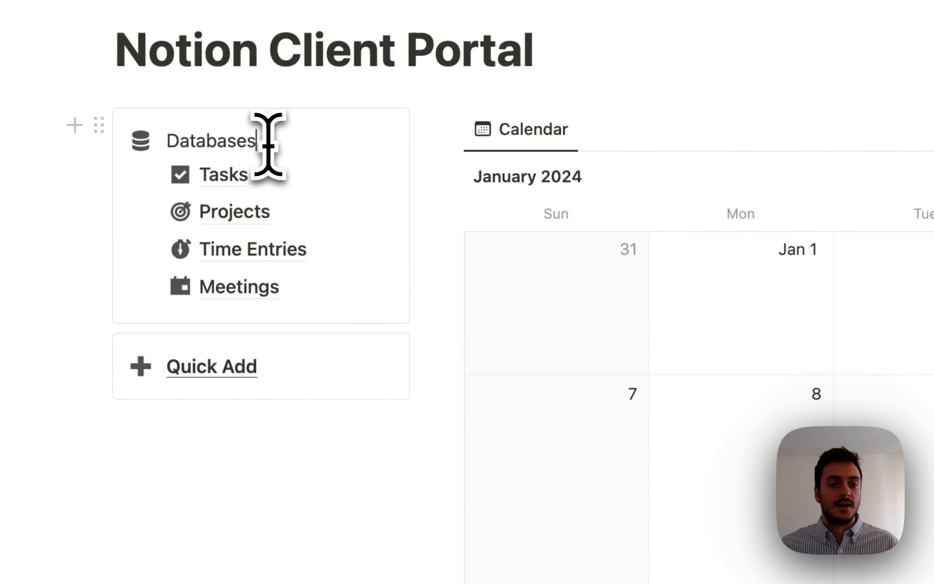
pyautogui.moveTo(192, 145); pyautogui.dragTo(184, 141)
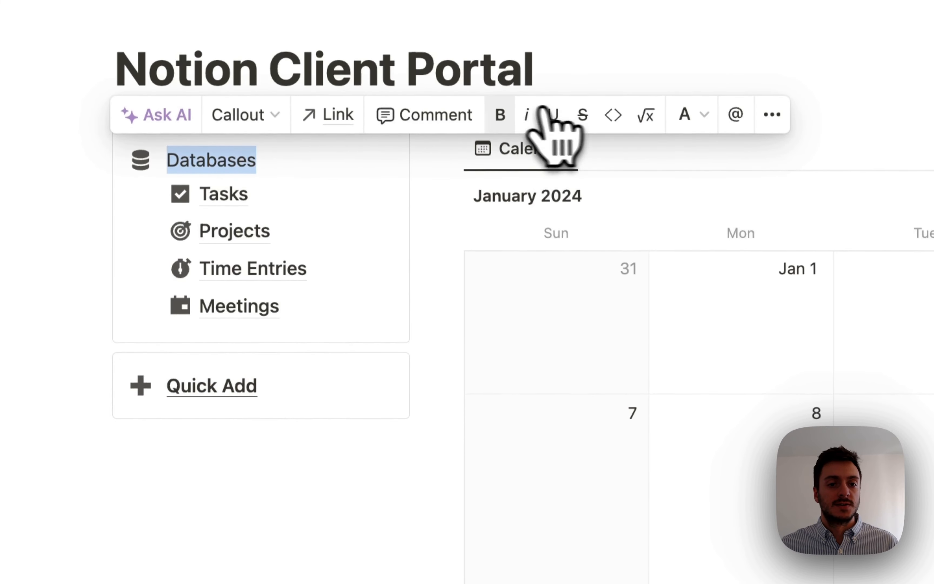
pyautogui.click(501, 121)
pyautogui.click(553, 121)
pyautogui.click(271, 448)
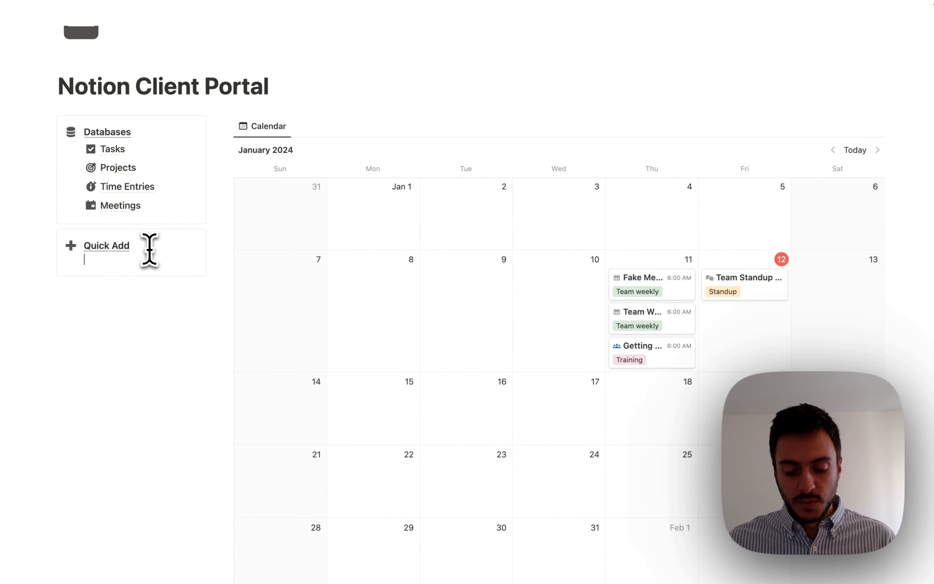
# - Insert a button block under the Quick Add title and name it "New Task"
pyautogui.write('/')
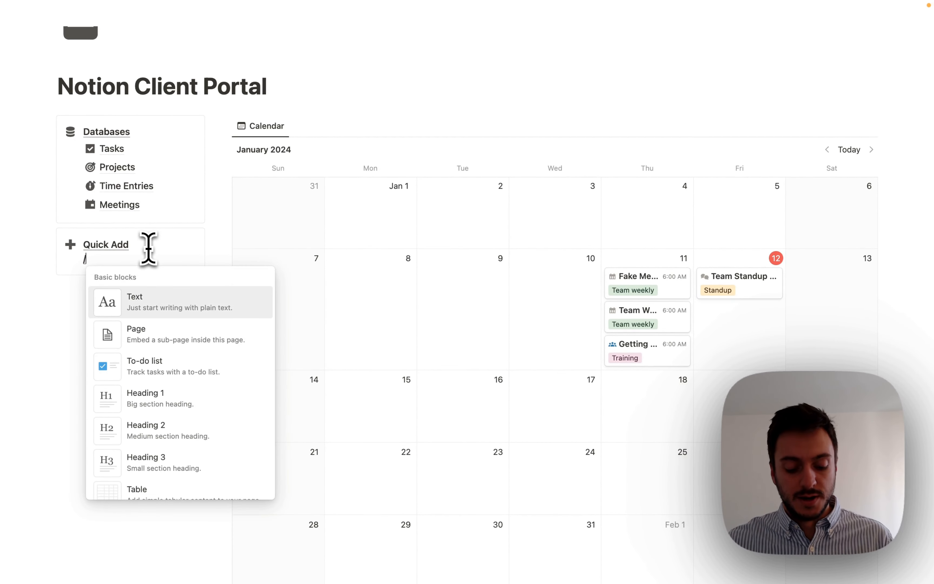
pyautogui.write('butt')
pyautogui.press('Return')
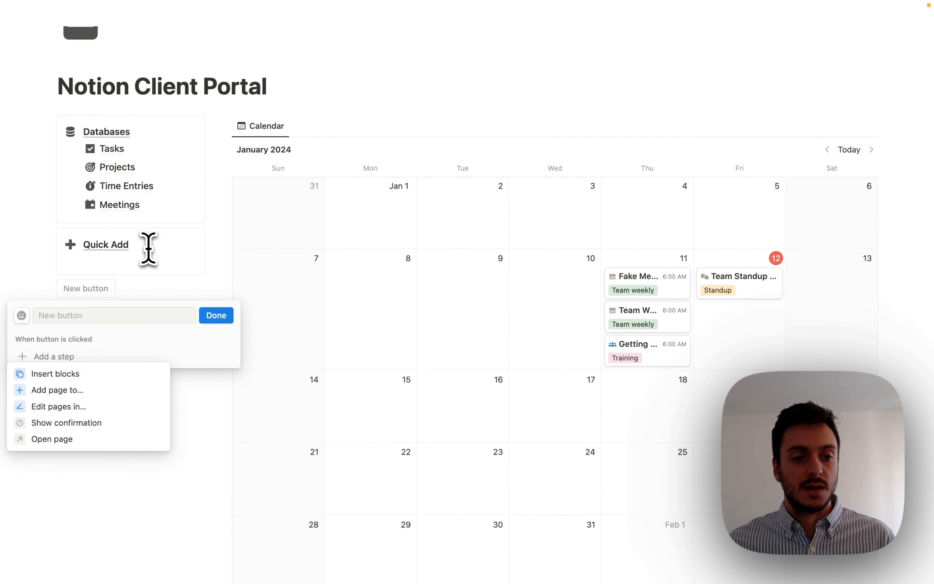
pyautogui.click(68, 316)
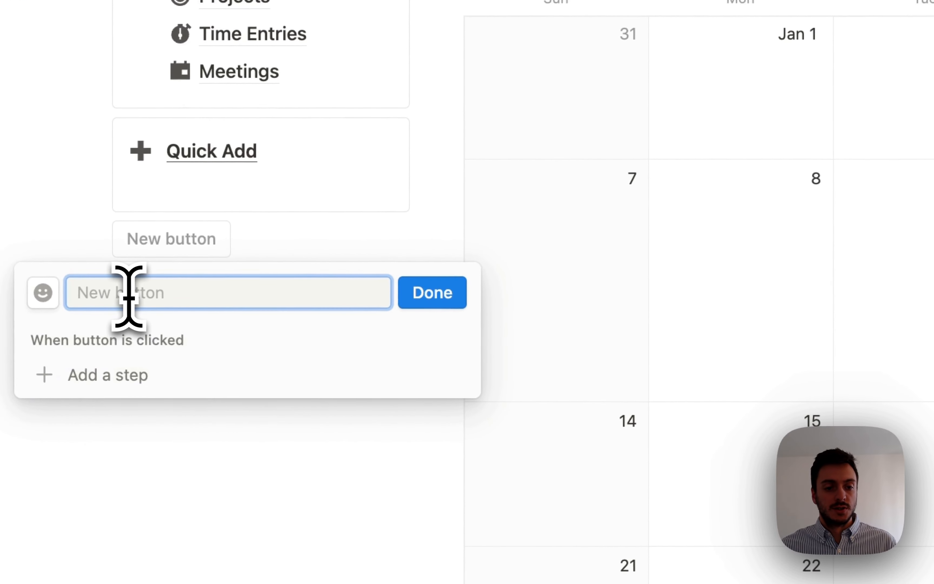
pyautogui.write('New Task')
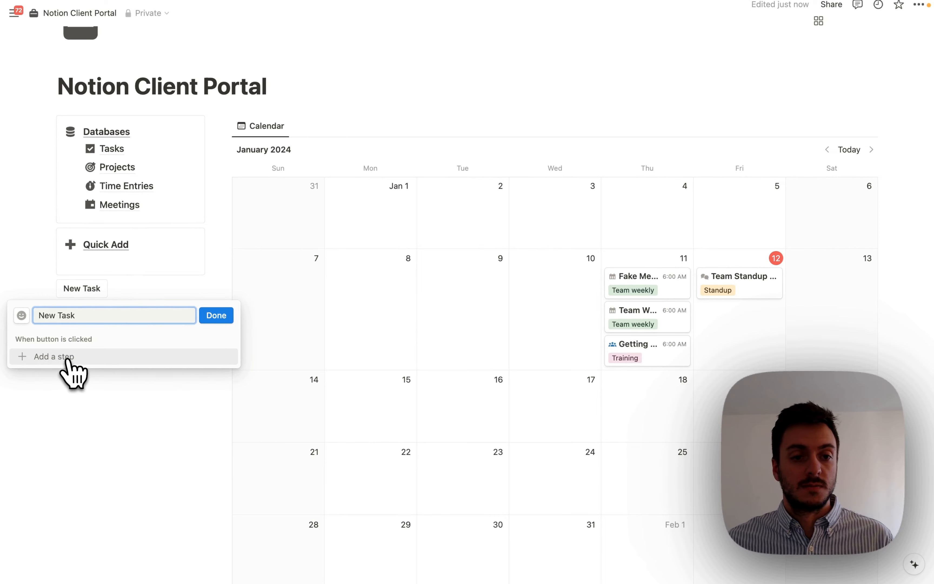
# - Add an action to the New Task button that adds a page to the Tasks database as Task
pyautogui.click(66, 360)
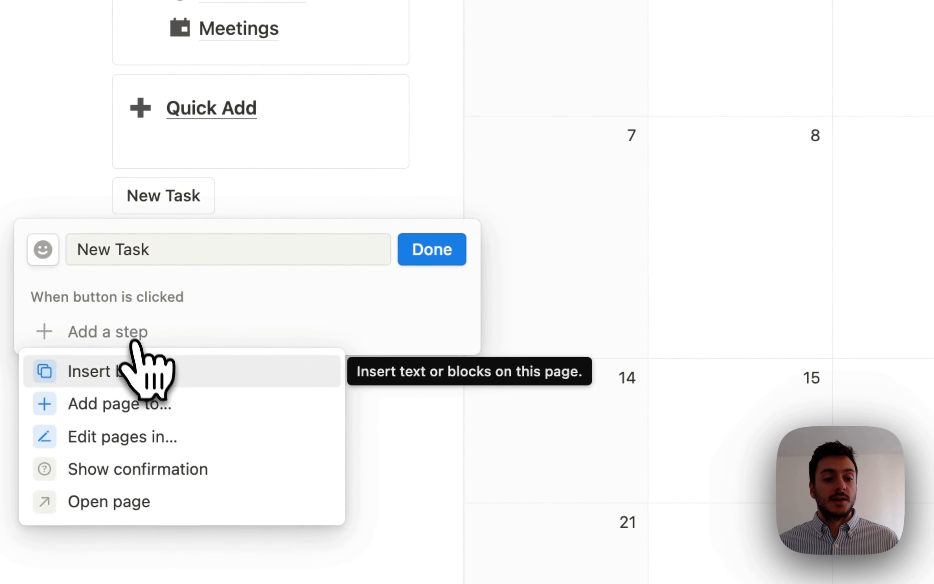
pyautogui.click(147, 406)
pyautogui.click(266, 349)
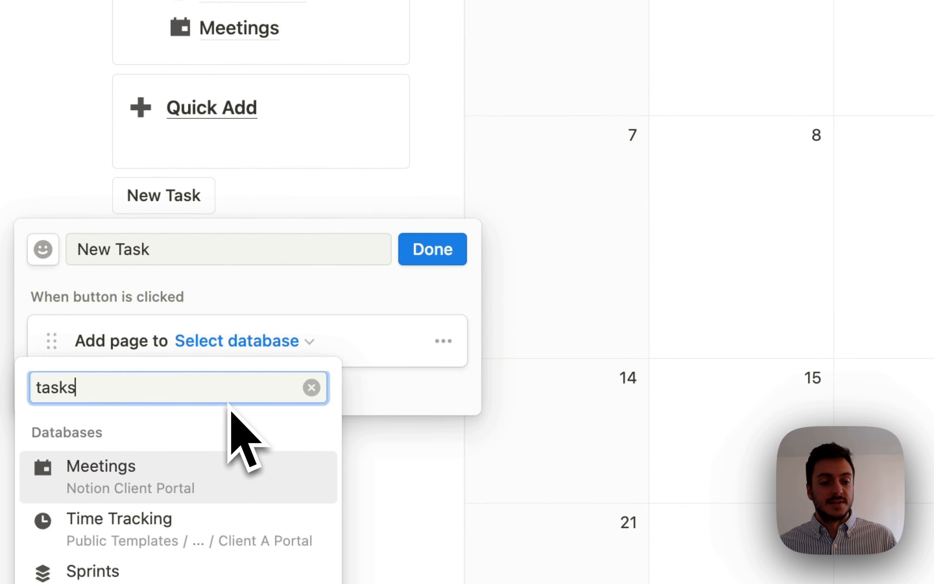
pyautogui.click(137, 165)
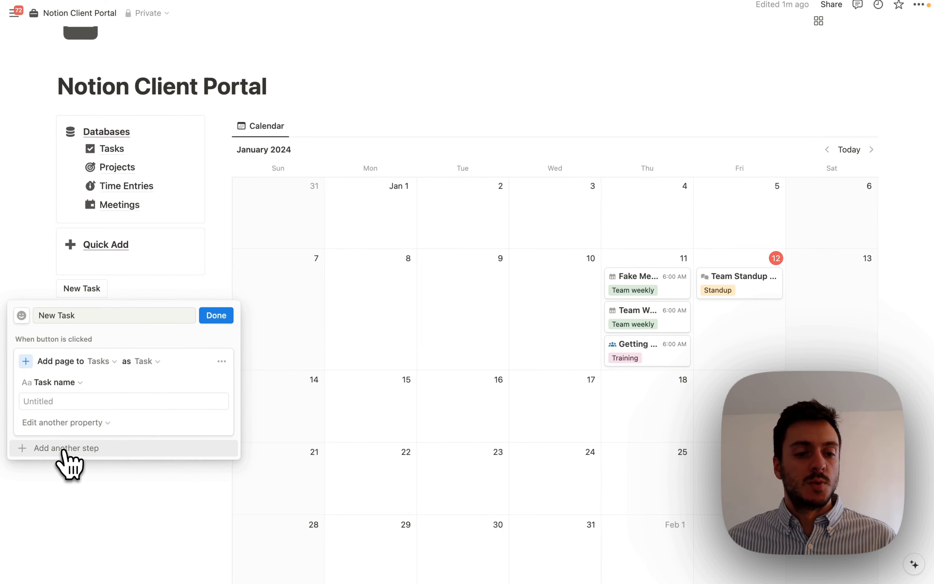
# - Add a second action that opens the newly added page in center peek, and save the button
pyautogui.click(64, 449)
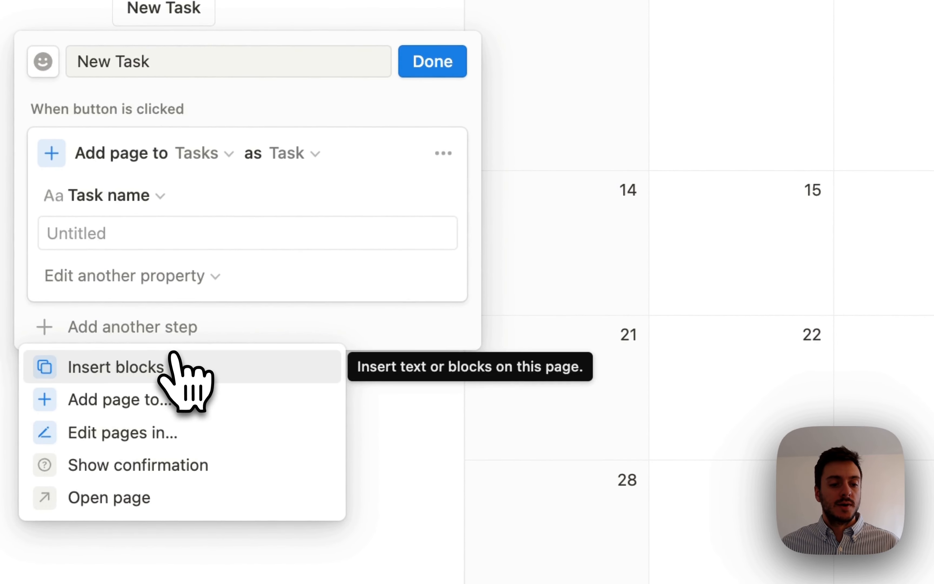
pyautogui.click(138, 499)
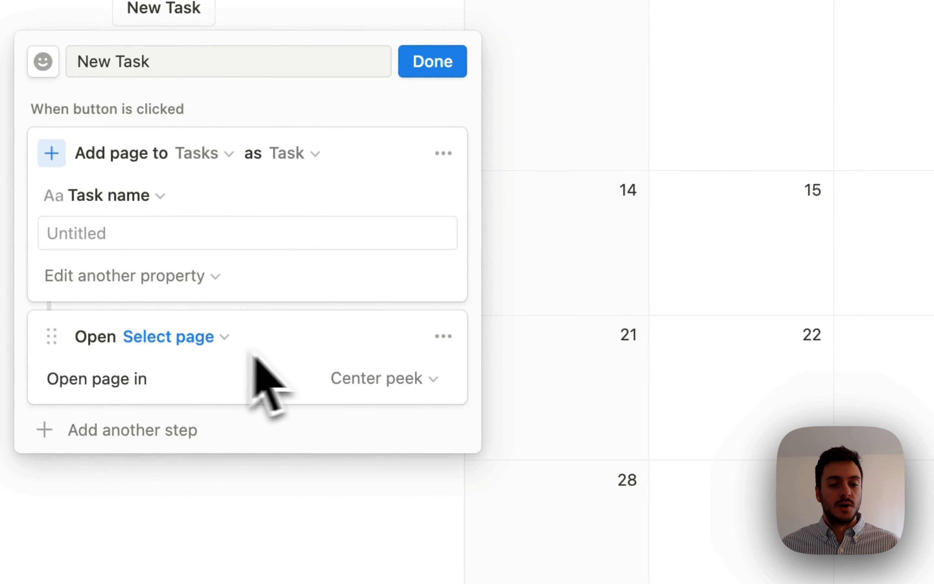
pyautogui.click(199, 339)
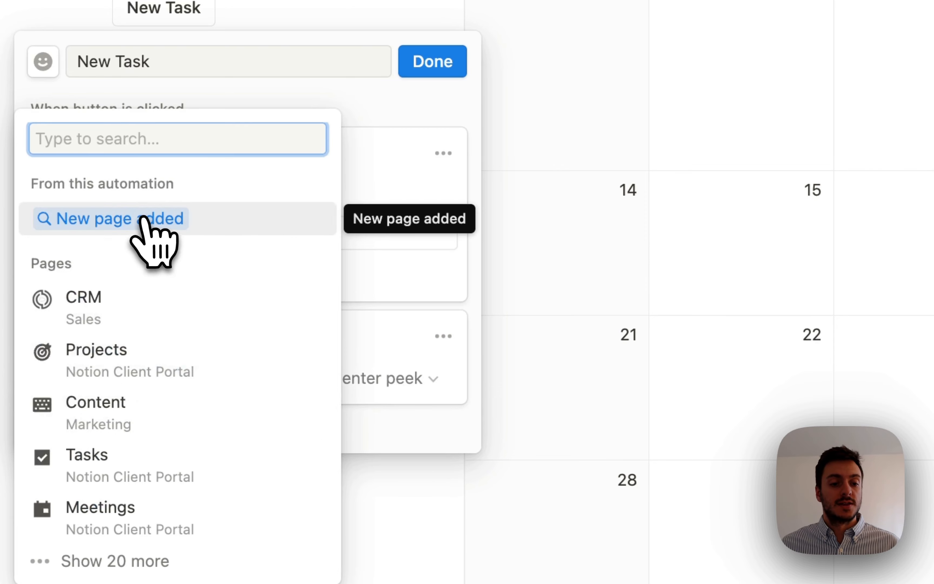
pyautogui.click(155, 222)
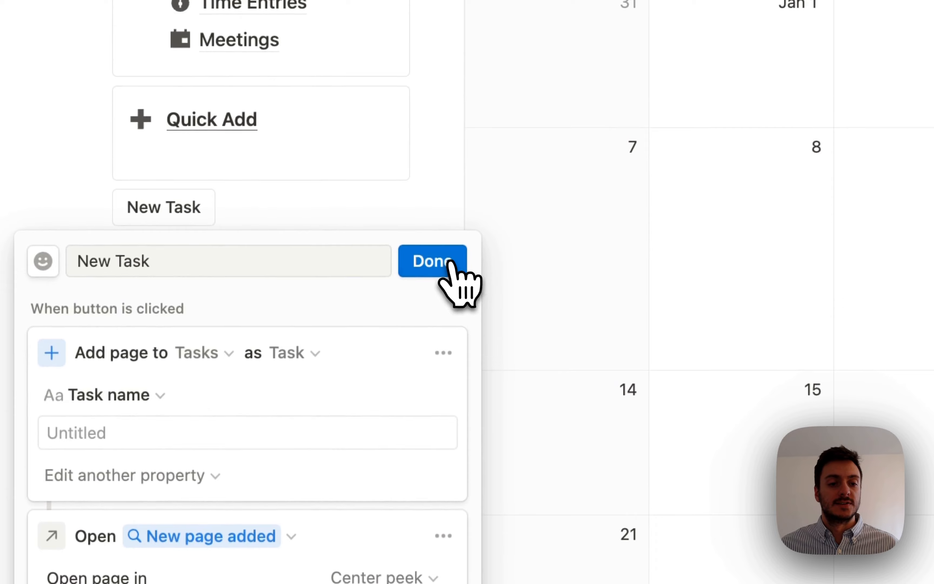
pyautogui.click(444, 62)
# - Give the New Task button the checkbox icon and move the button inside the Quick Add callout
pyautogui.click(234, 209)
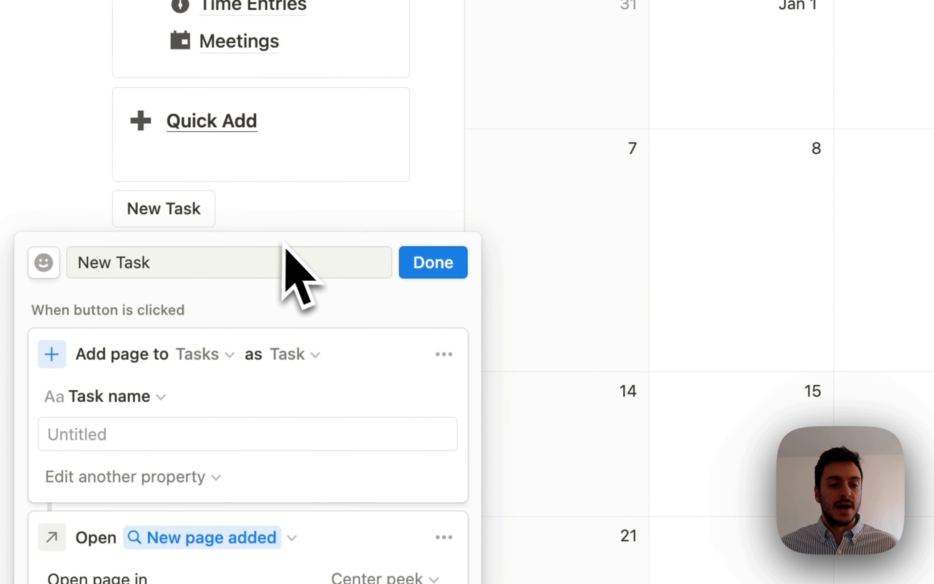
pyautogui.click(44, 264)
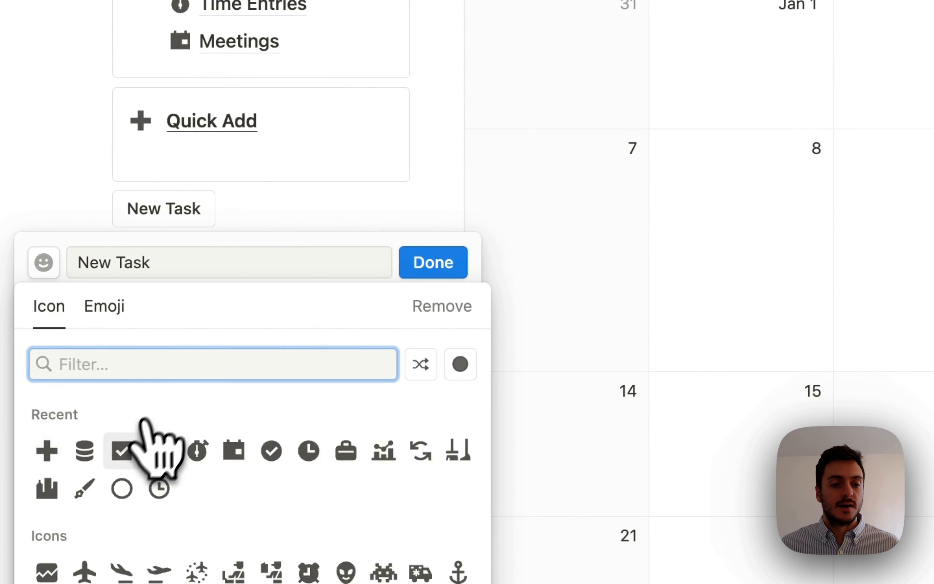
pyautogui.click(129, 448)
pyautogui.moveTo(130, 170); pyautogui.dragTo(183, 142)
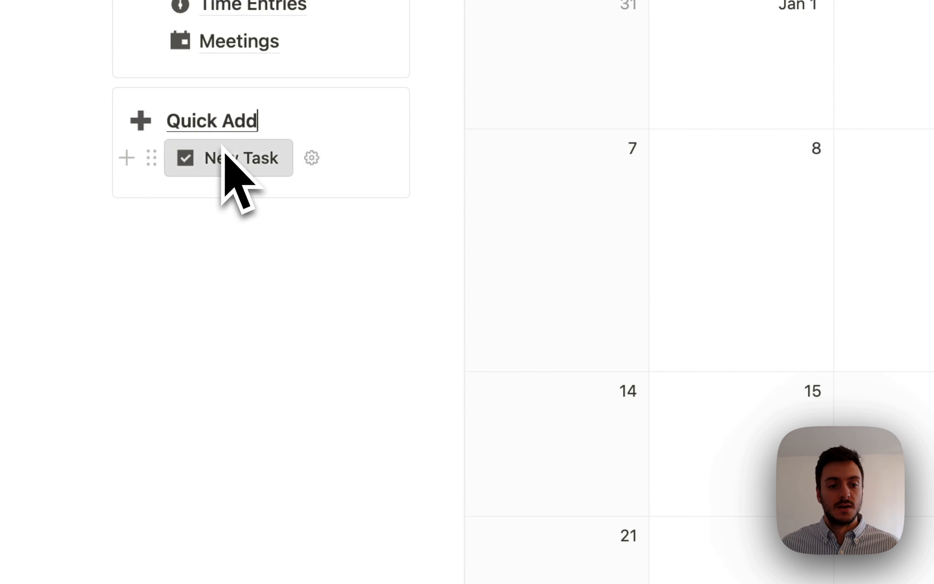
# - Test the New Task button by creating a task, review its page content, title it "New Task" and close it
pyautogui.click(249, 163)
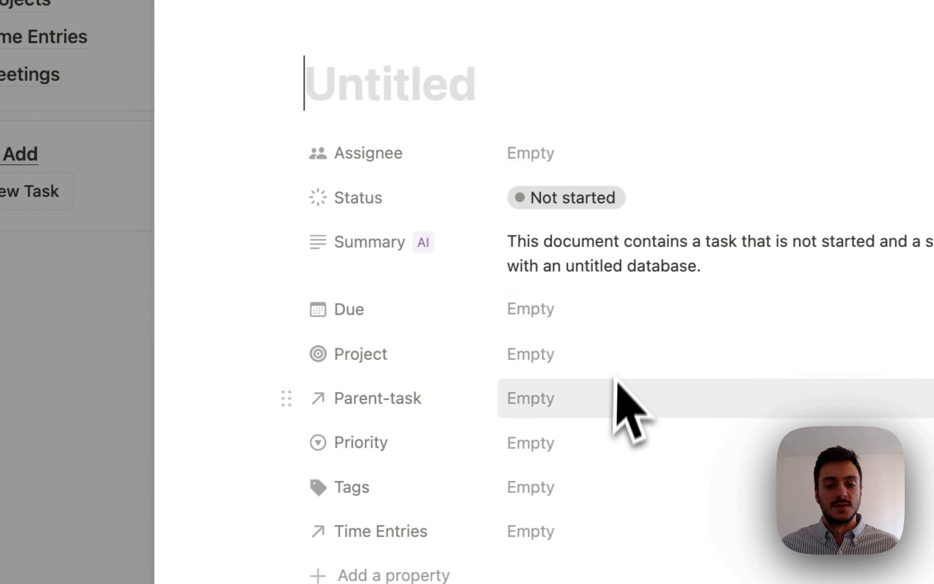
pyautogui.scroll(-5, 413, 386)
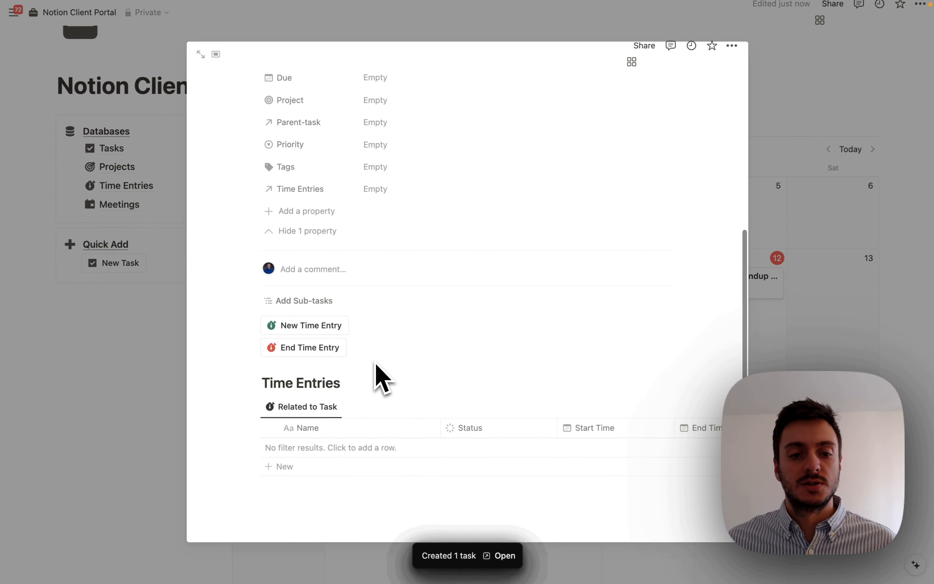
pyautogui.scroll(5, 382, 378)
pyautogui.write('New Task')
pyautogui.click(146, 317)
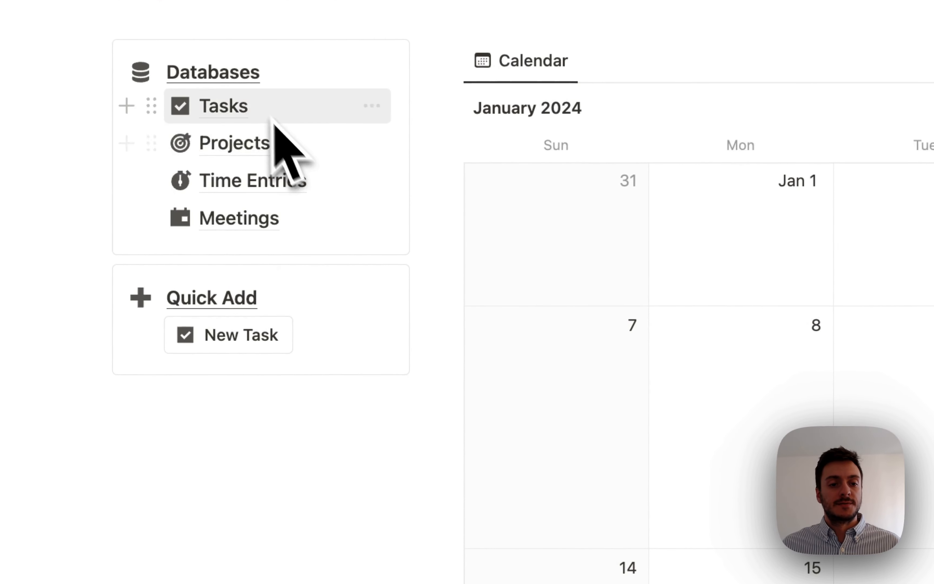
# - Duplicate the New Task button within the Quick Add callout
pyautogui.click(311, 334)
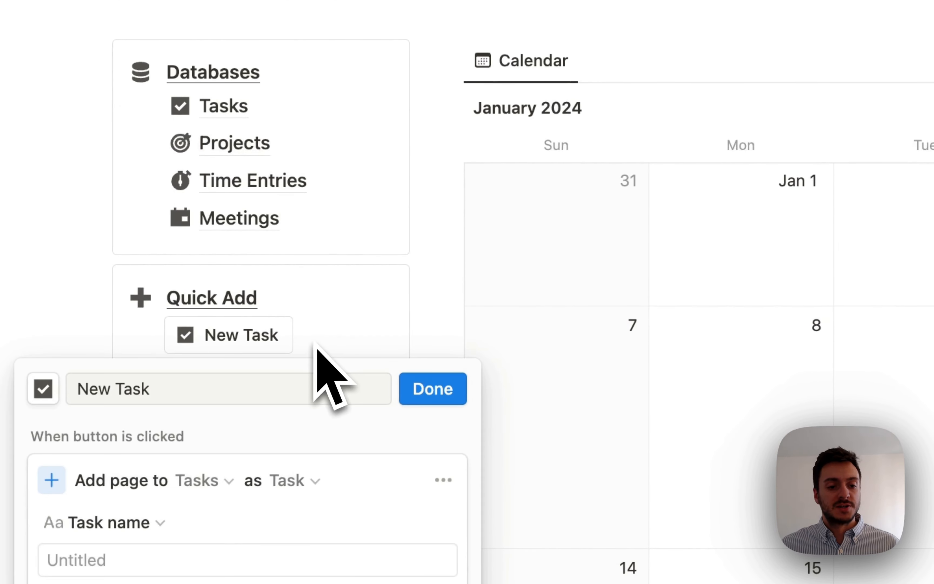
pyautogui.click(386, 313)
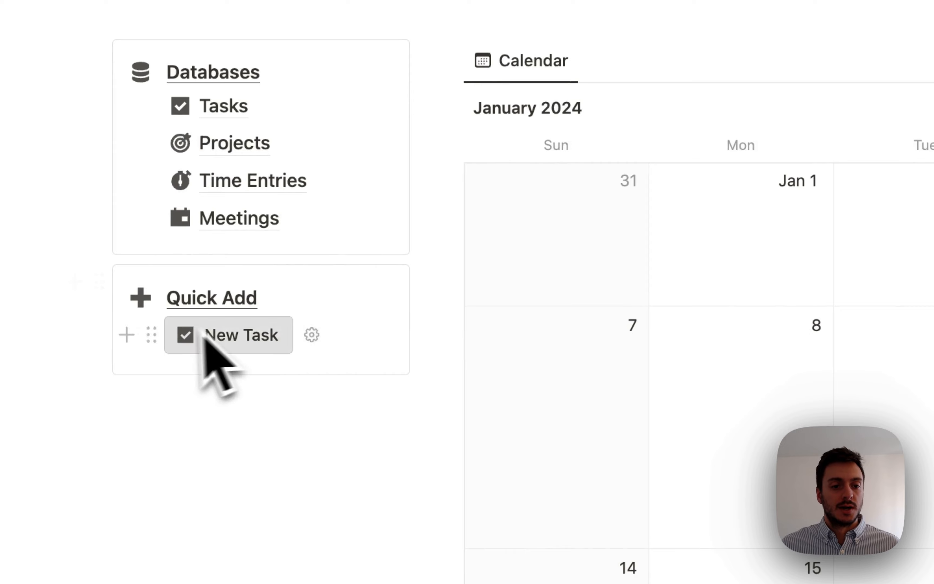
pyautogui.click(151, 334)
pyautogui.click(258, 279)
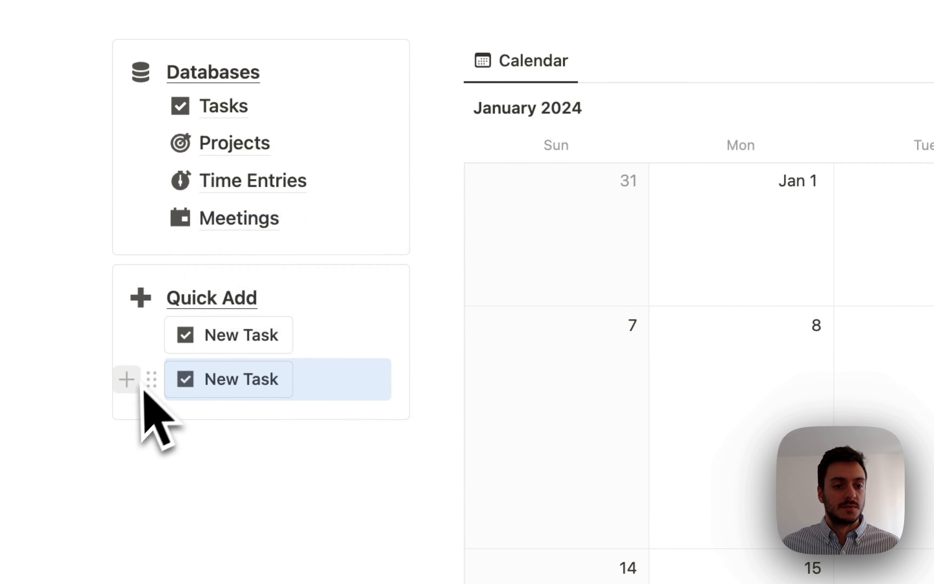
# - Duplicate the New Task button two more times within the Quick Add callout
pyautogui.click(151, 379)
pyautogui.click(246, 326)
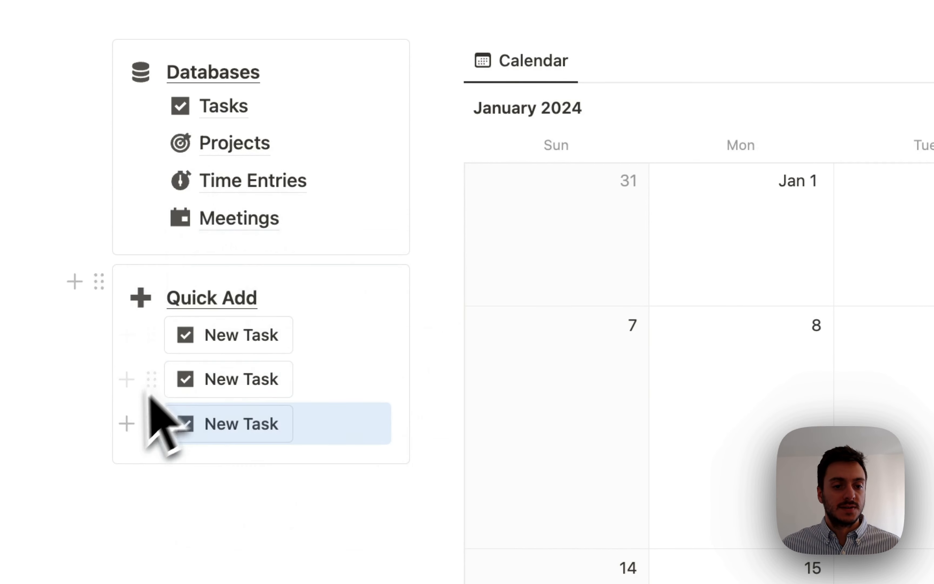
pyautogui.click(154, 424)
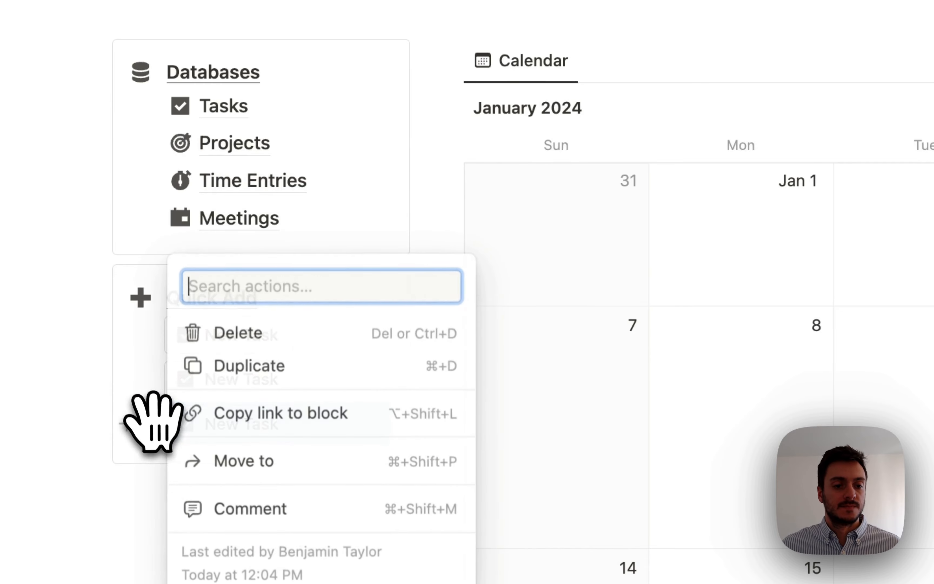
pyautogui.click(247, 367)
# - Rename the second button "New Project", make it add a page to the portal's Projects database with the New Project template, and save it
pyautogui.click(311, 379)
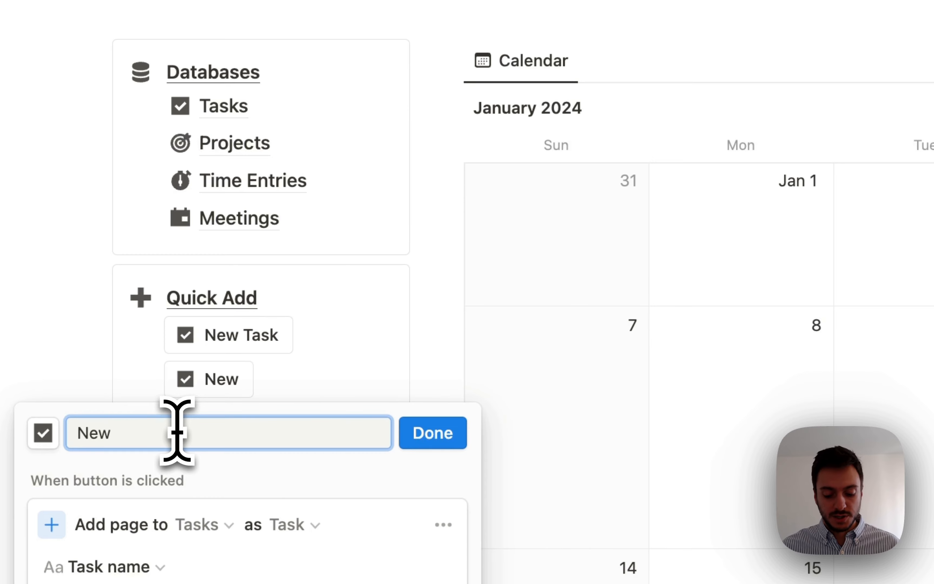
pyautogui.scroll(-5, 178, 431)
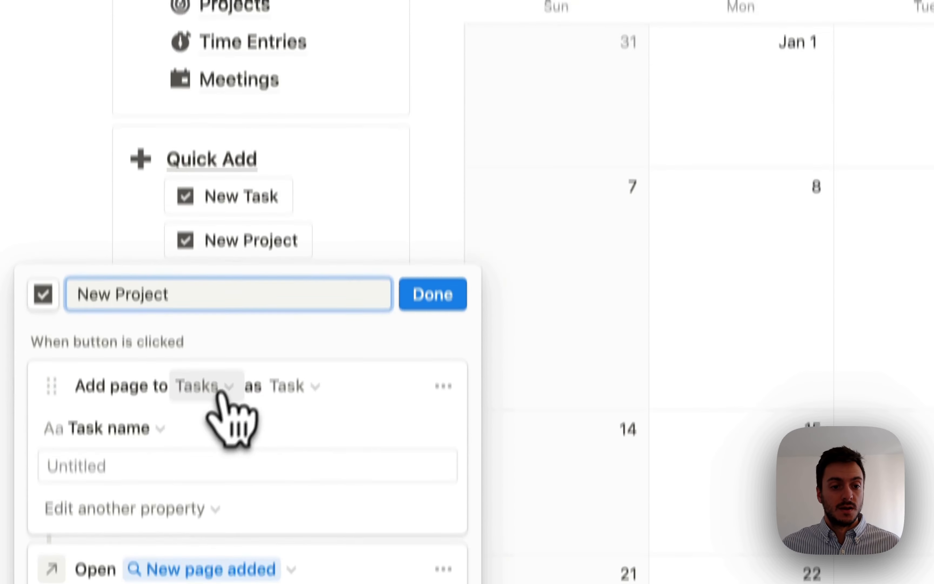
pyautogui.click(197, 348)
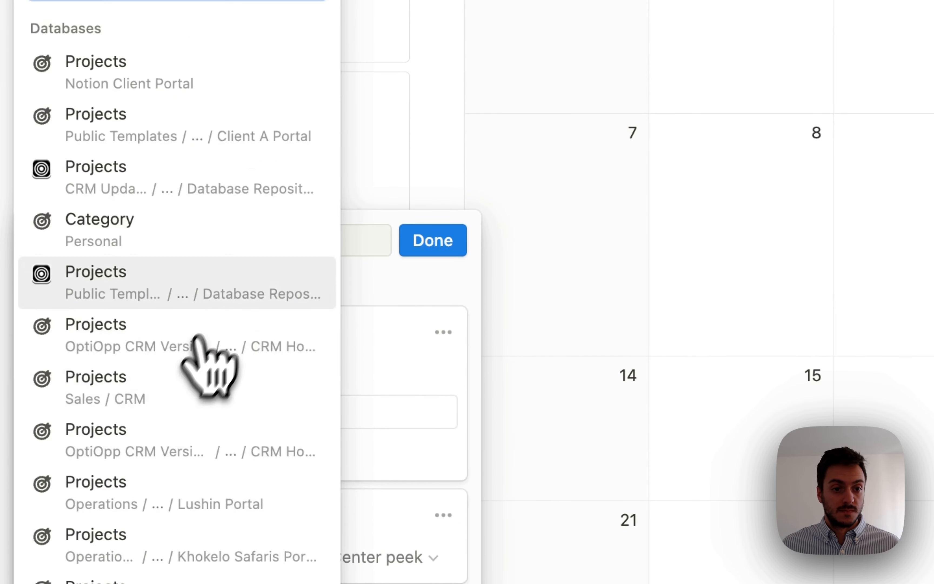
pyautogui.click(179, 130)
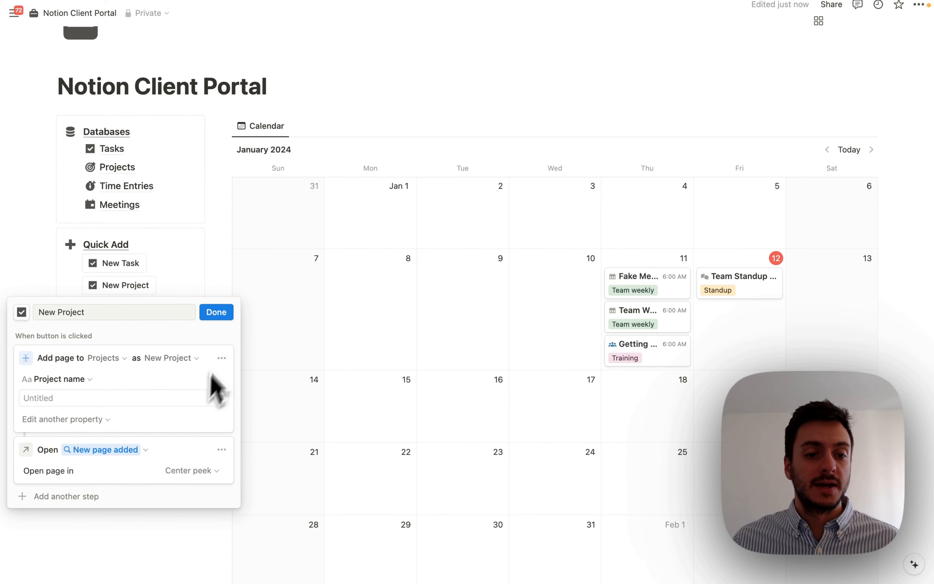
pyautogui.click(216, 312)
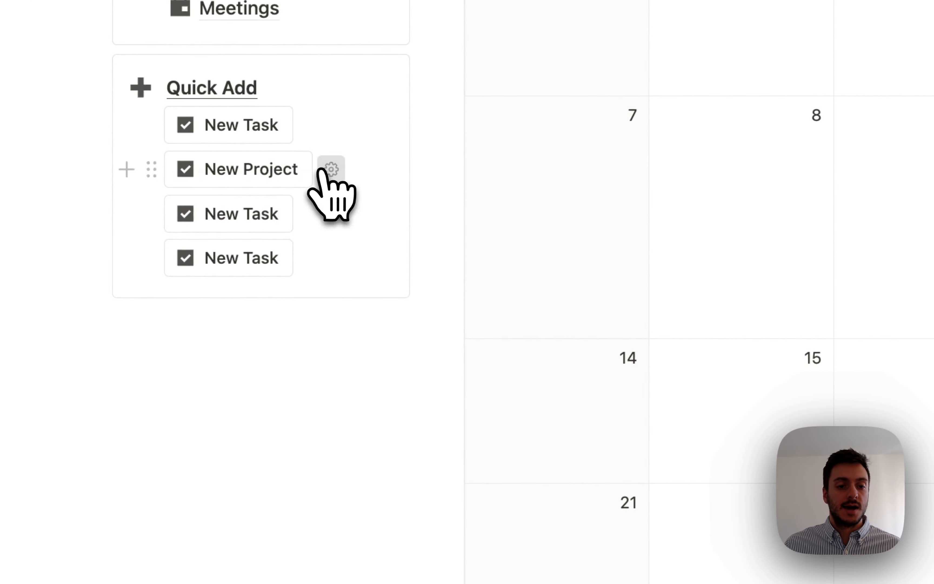
# - Give the New Project button the target icon and save the button
pyautogui.click(324, 170)
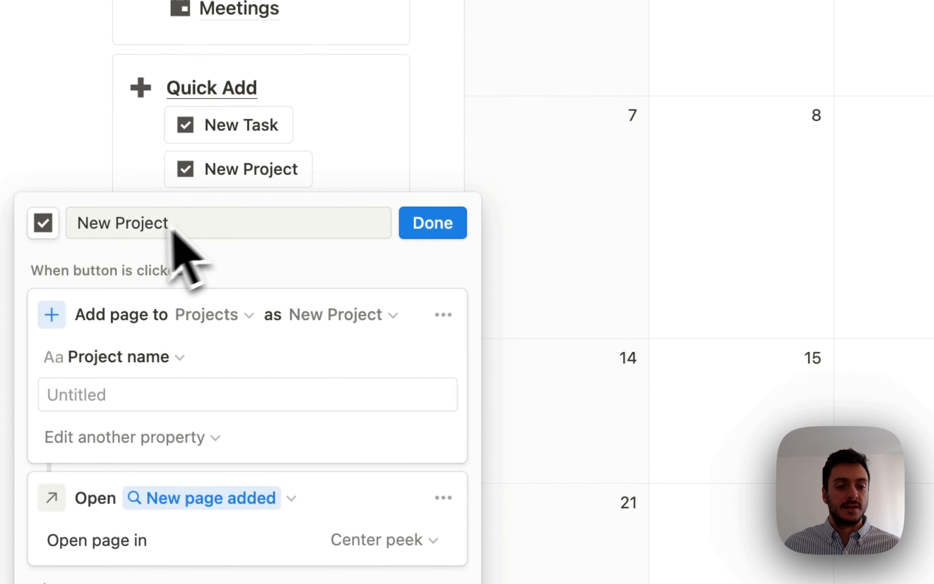
pyautogui.click(49, 224)
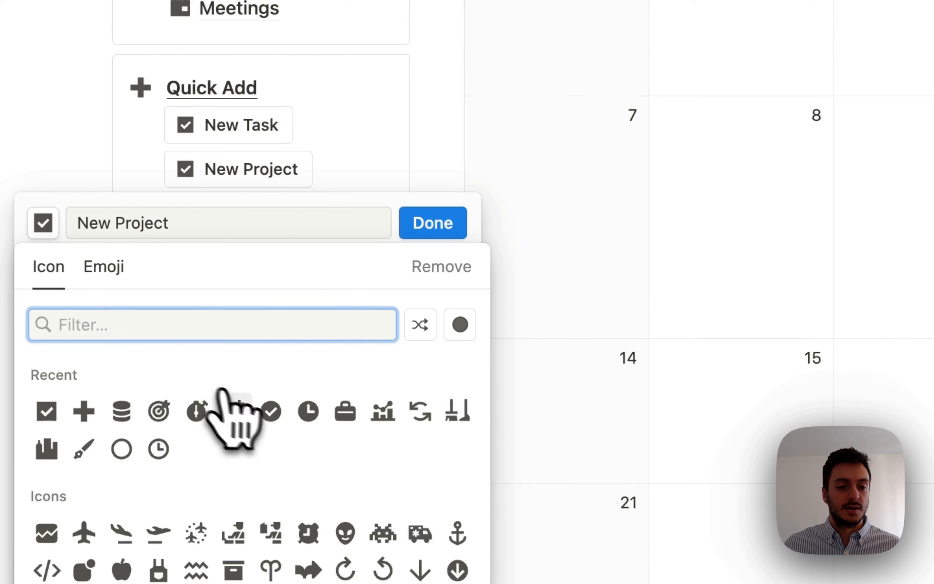
pyautogui.click(158, 410)
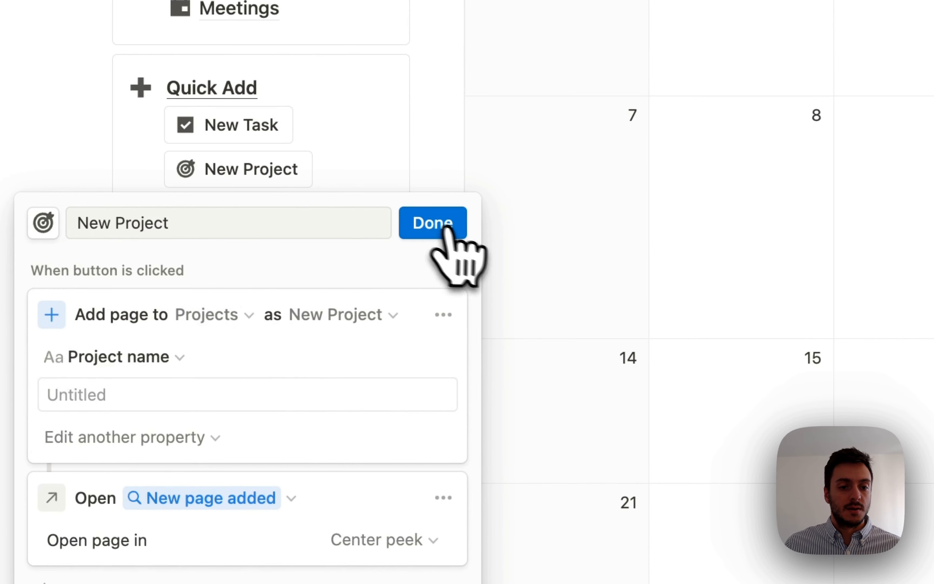
pyautogui.click(438, 227)
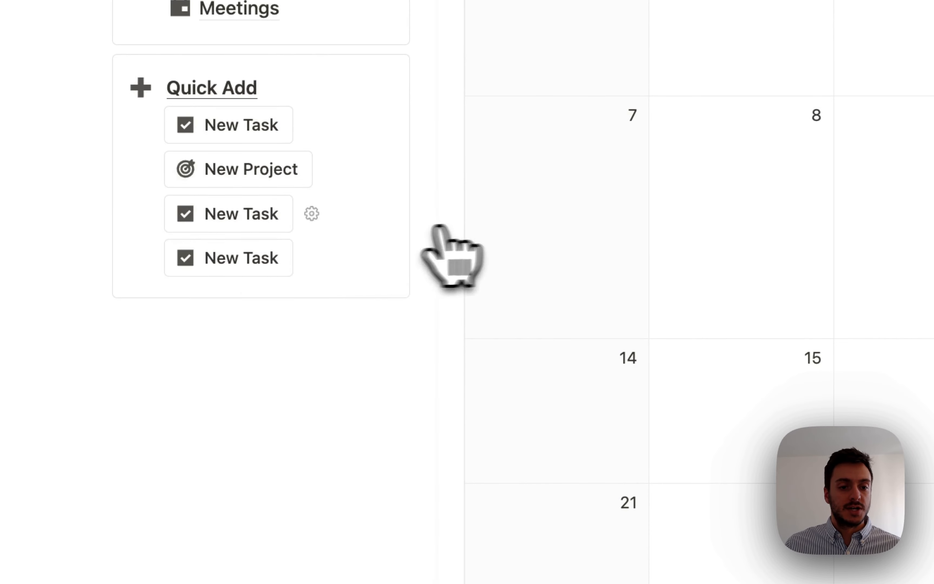
# - Rename the third Quick Add button "New Time Entry"
pyautogui.click(312, 214)
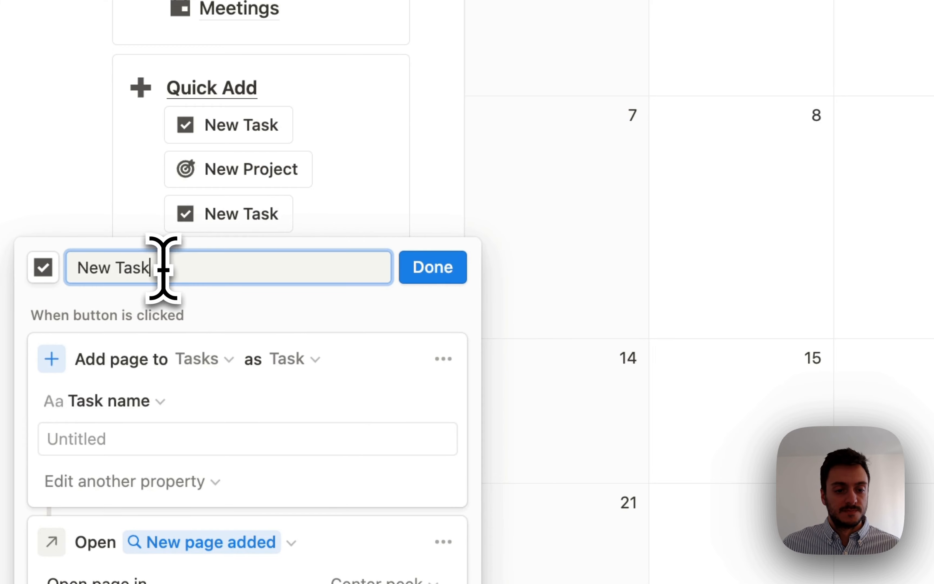
pyautogui.write('Ti')
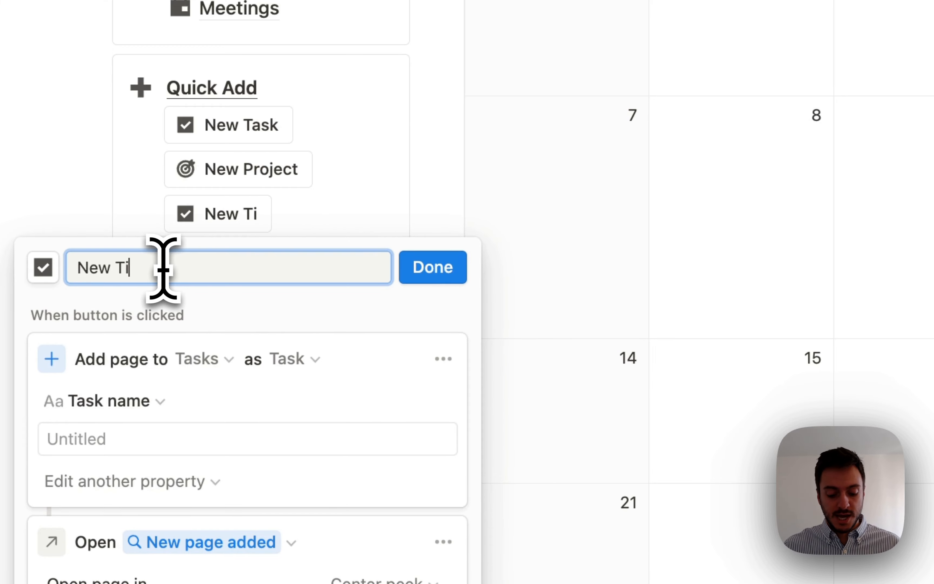
pyautogui.write('me Entry')
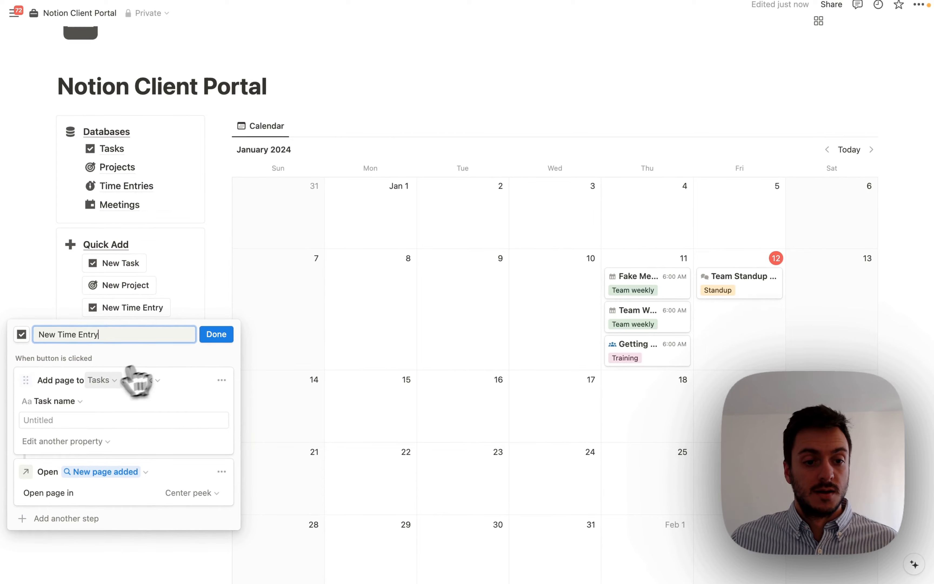
# - Make the New Time Entry button add a page to the portal's Time Entries database with the Time Entry template, and save it
pyautogui.click(102, 380)
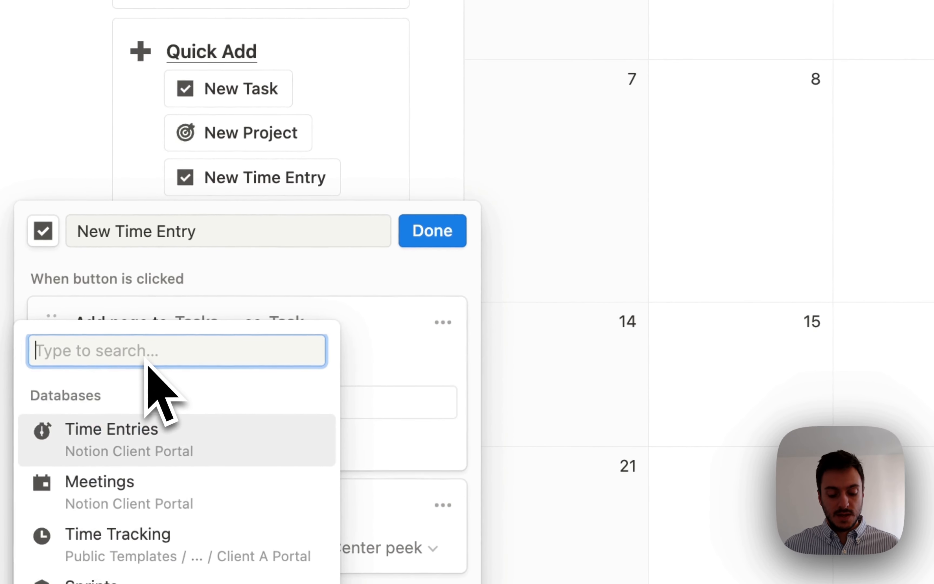
pyautogui.click(167, 451)
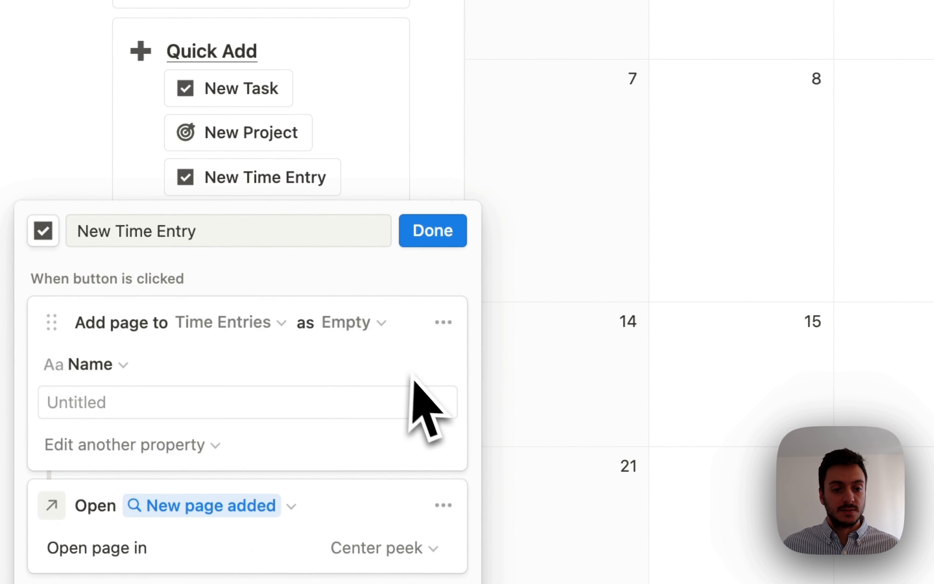
pyautogui.click(351, 326)
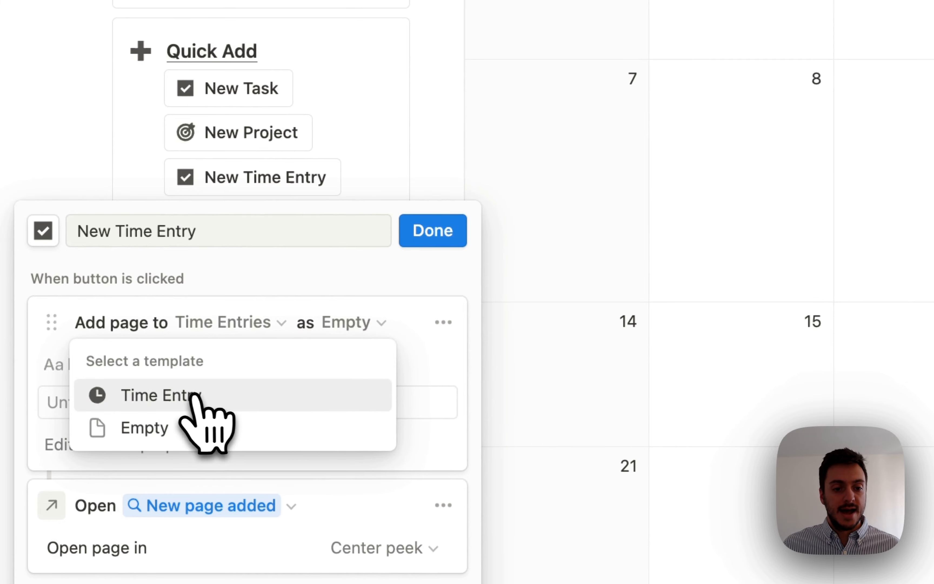
pyautogui.click(196, 396)
pyautogui.click(462, 233)
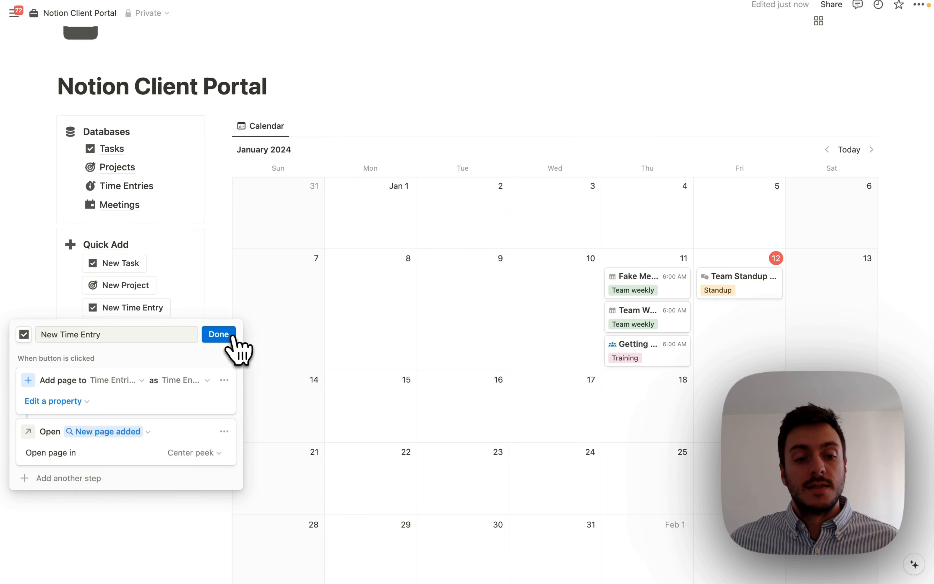
pyautogui.click(232, 336)
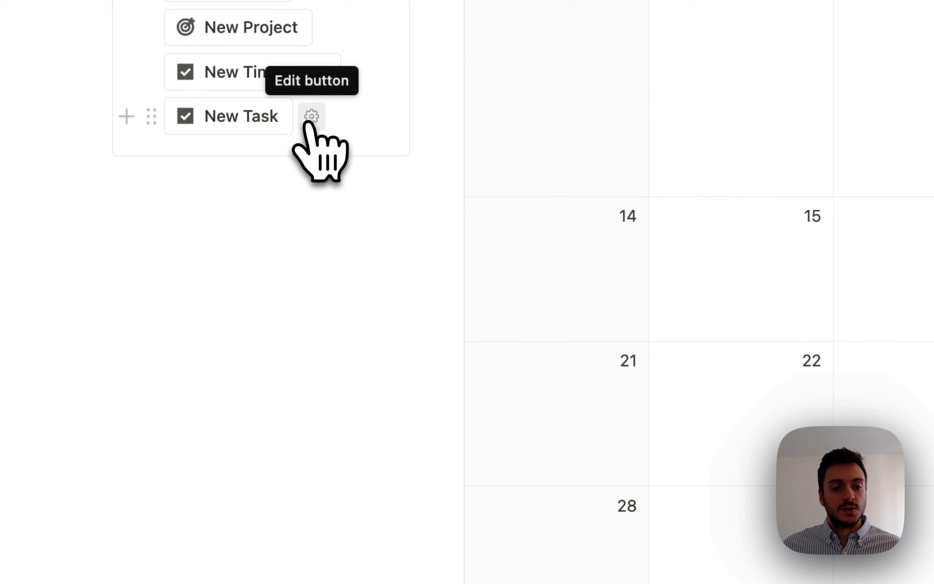
# - Rename the last New Task button "New Meeting" and make it add an Empty page to the portal's Meetings database
pyautogui.click(311, 117)
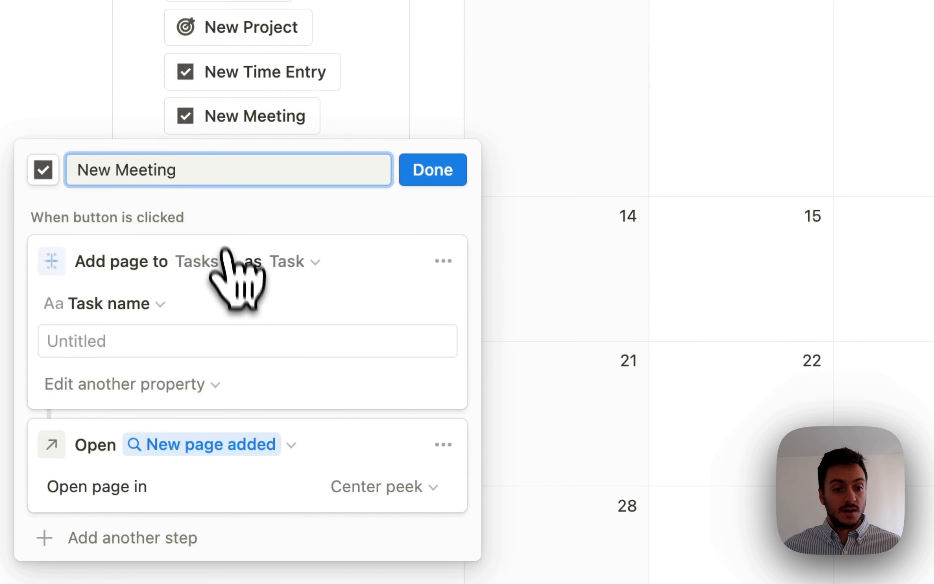
pyautogui.click(223, 257)
pyautogui.write('meeti')
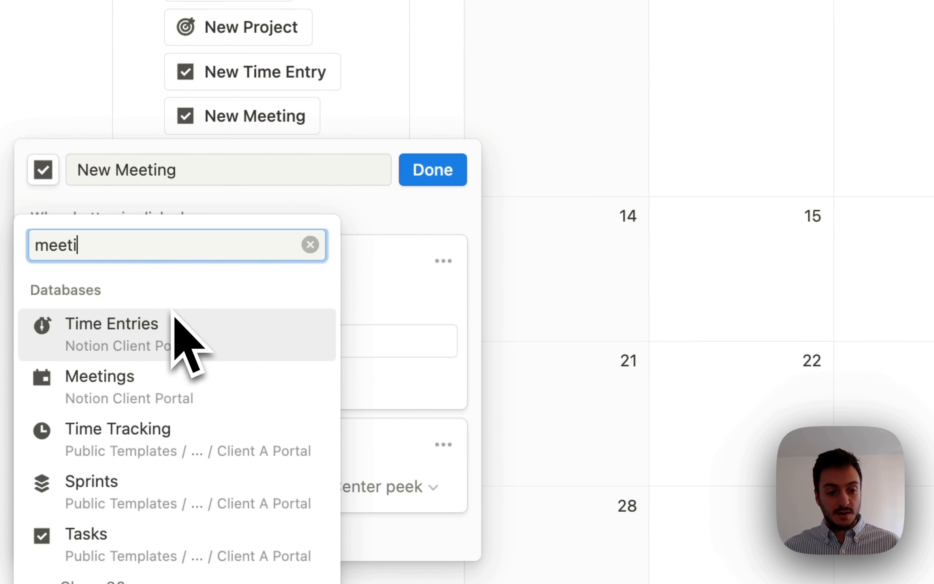
pyautogui.write('n')
pyautogui.click(136, 388)
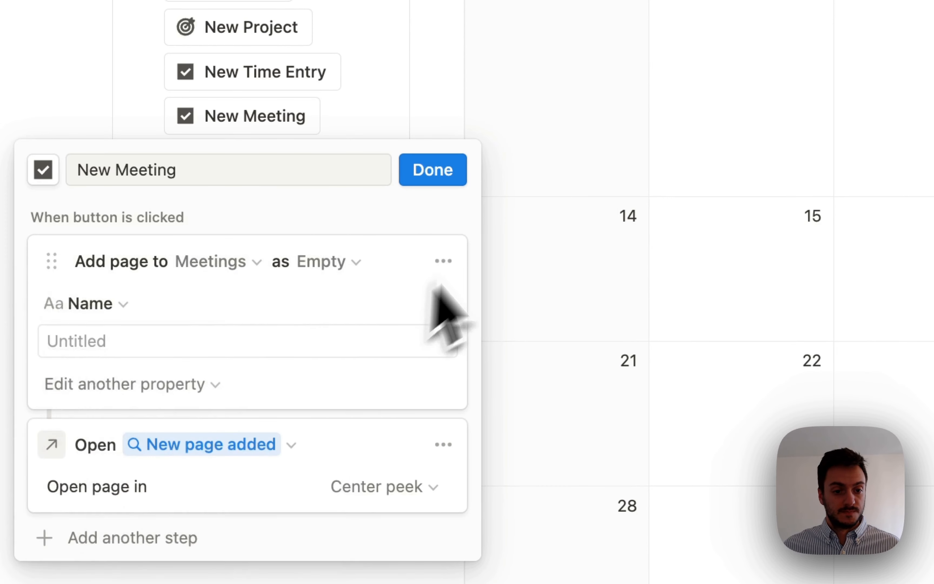
pyautogui.click(322, 262)
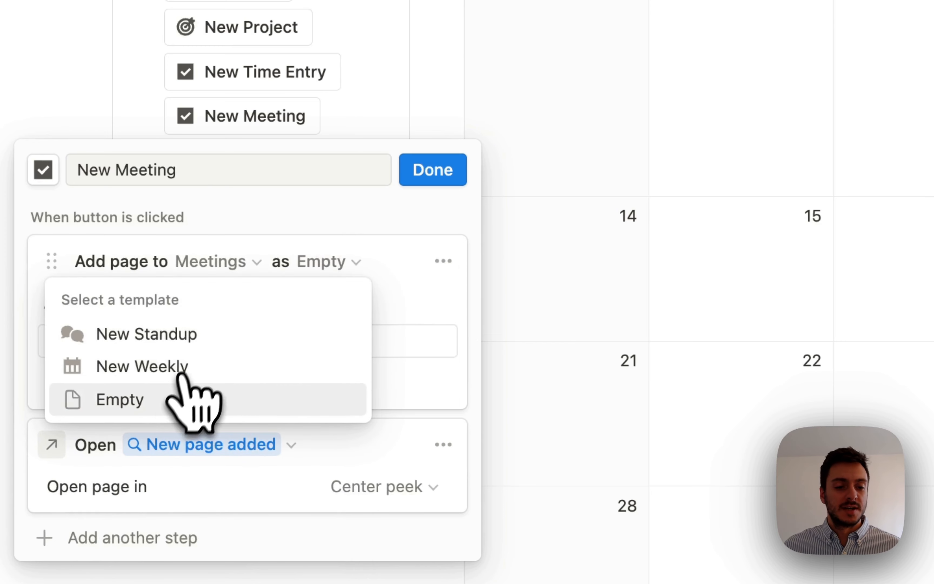
pyautogui.click(152, 400)
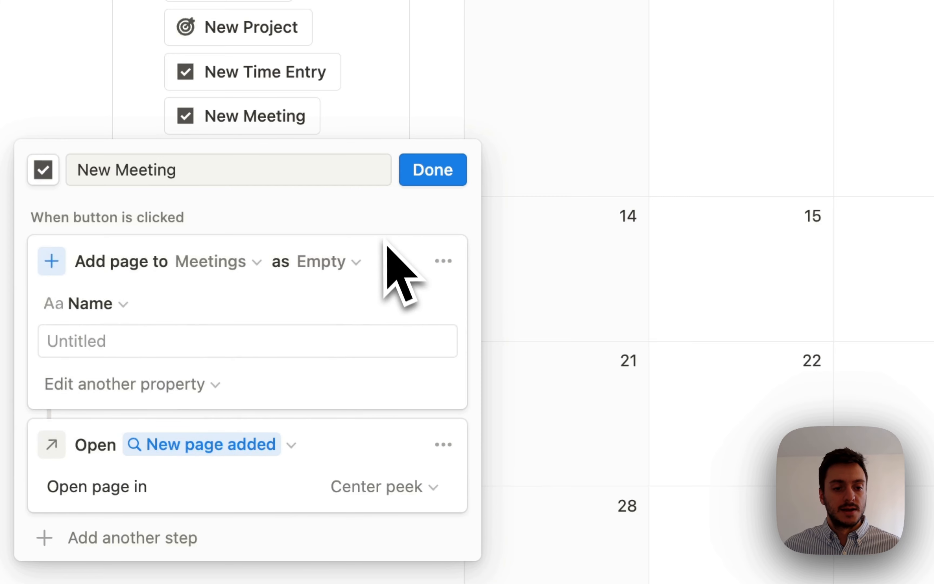
# - Give the New Meeting button the calendar icon used for Meetings and save the button
pyautogui.scroll(3, 100, 239)
pyautogui.click(43, 251)
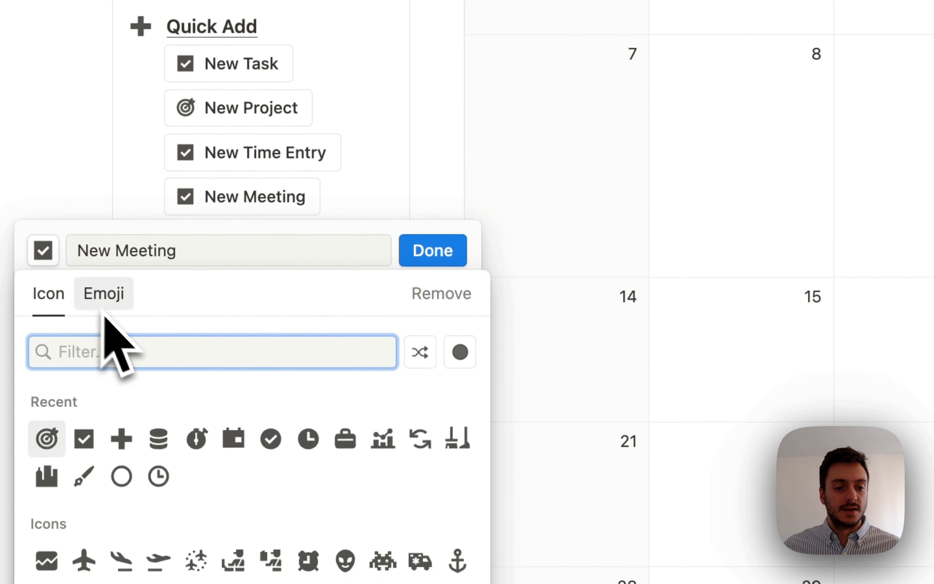
pyautogui.click(232, 431)
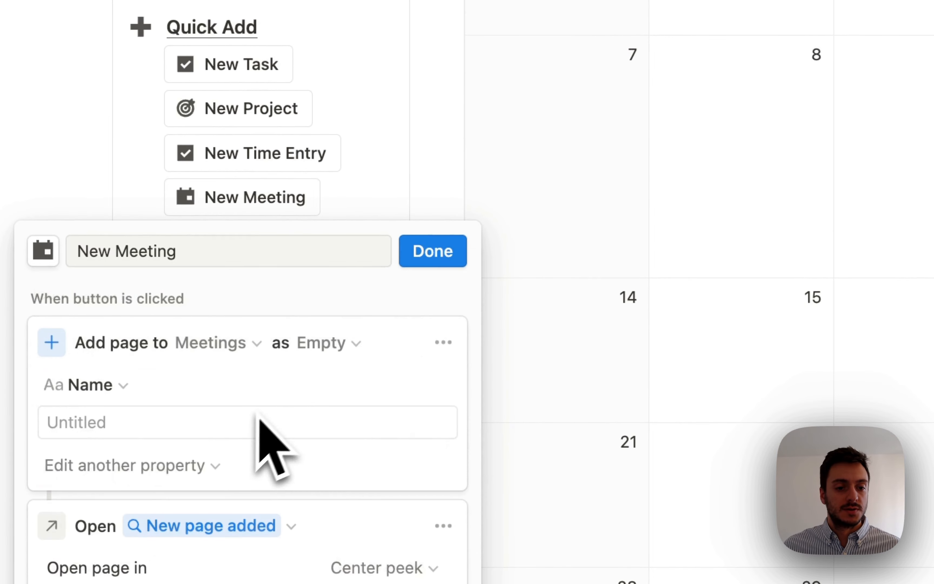
pyautogui.click(433, 252)
# - Give the New Time Entry button the stopwatch icon and save the button
pyautogui.click(359, 153)
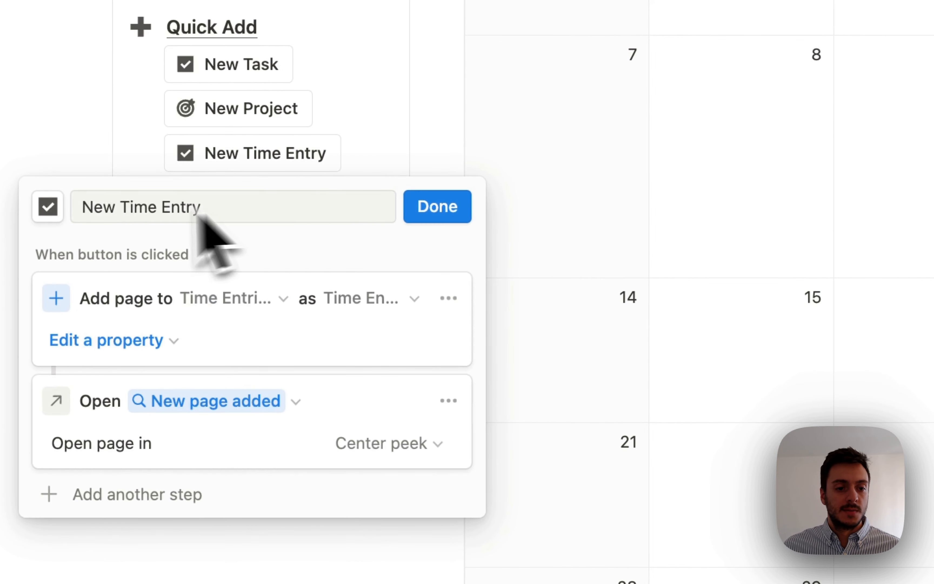
pyautogui.click(48, 207)
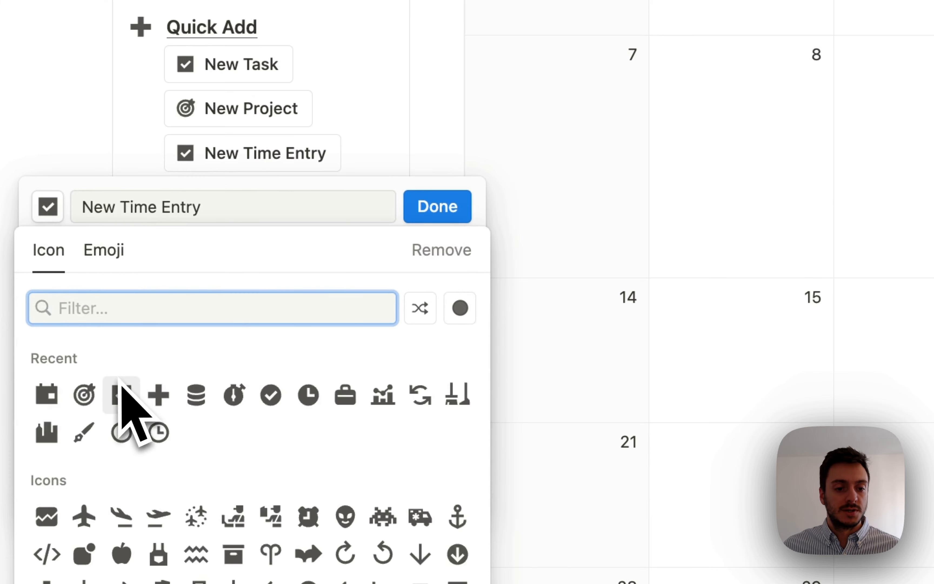
pyautogui.click(234, 395)
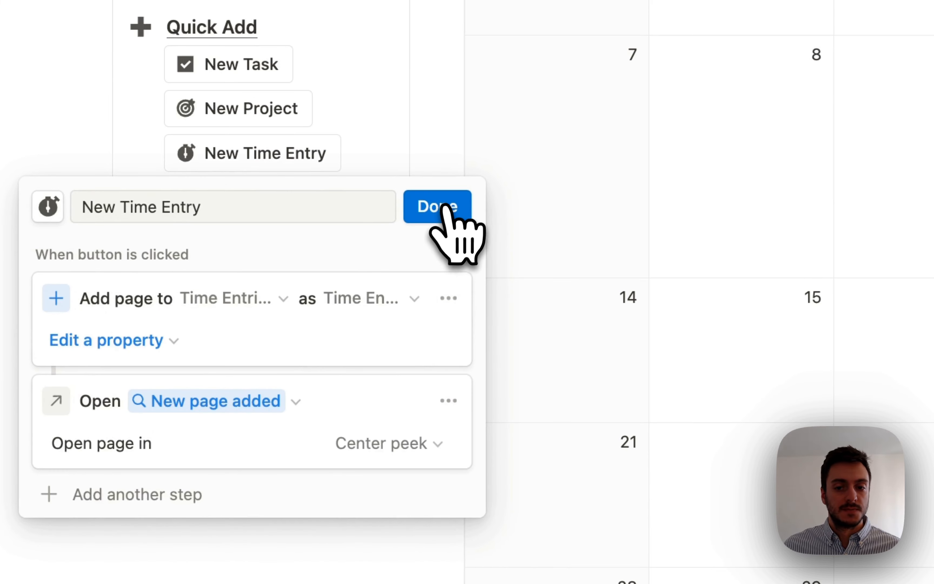
pyautogui.click(444, 209)
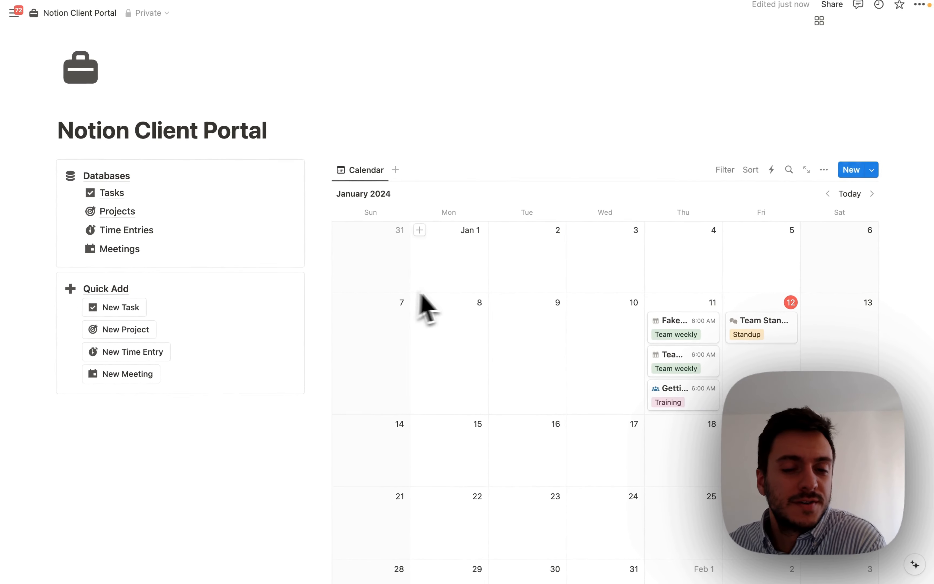
# - Show the Meetings calendar by week instead of month and bring it to the current week
pyautogui.click(824, 170)
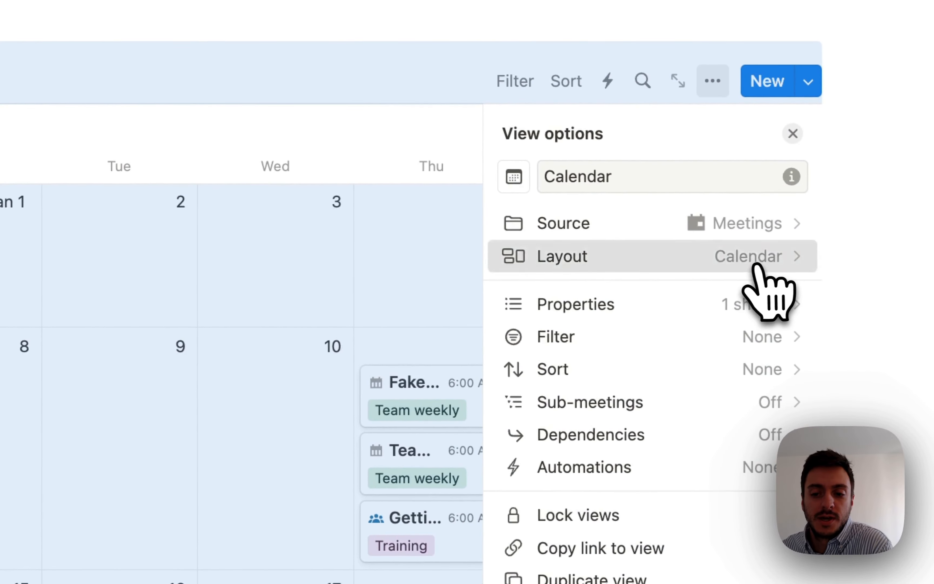
pyautogui.click(757, 267)
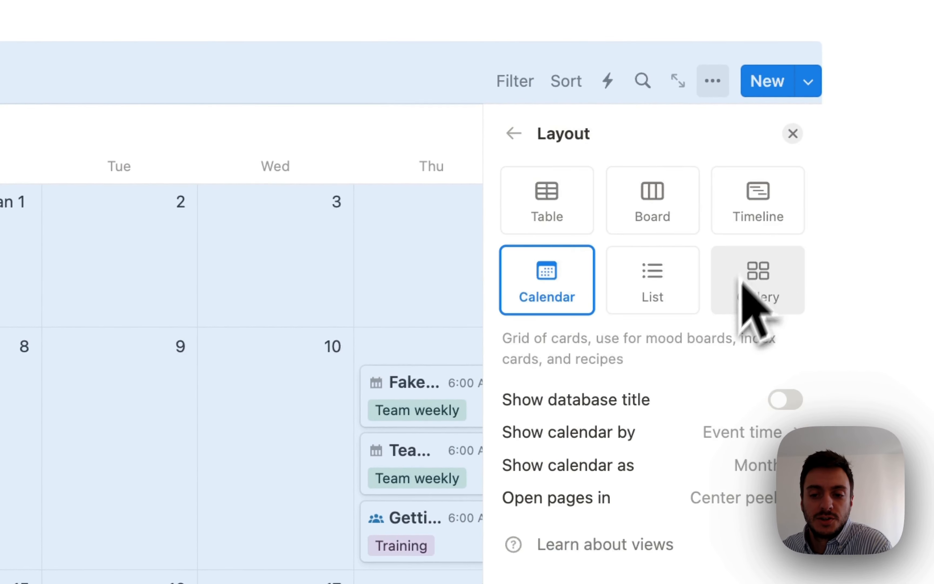
pyautogui.click(765, 267)
pyautogui.click(634, 328)
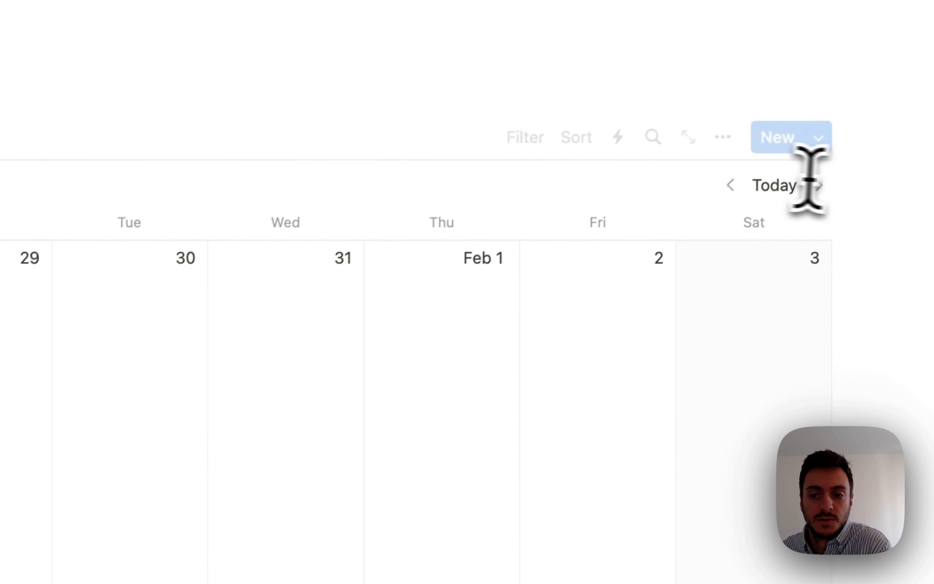
pyautogui.click(809, 192)
pyautogui.click(762, 194)
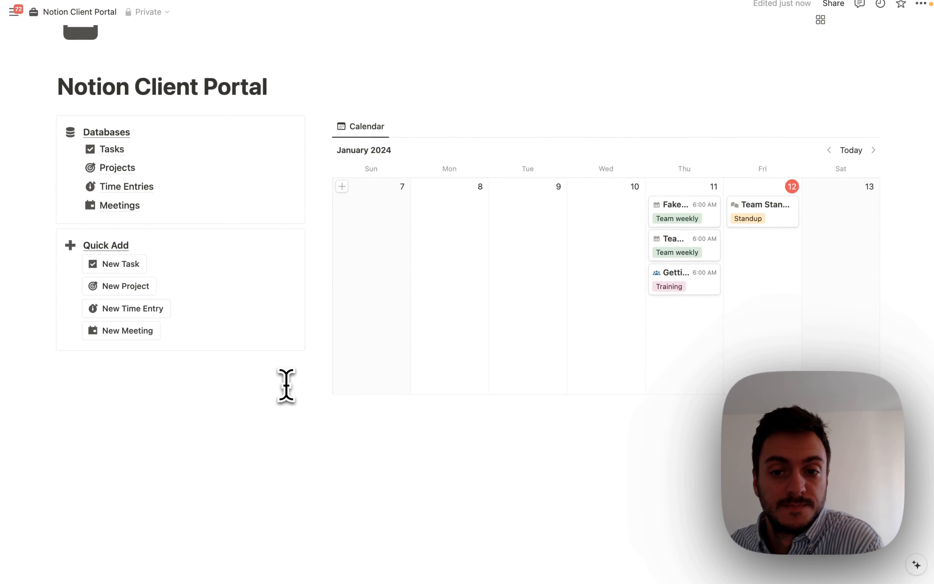
# - Insert a linked view of the portal's Projects database below the Quick Add callout and Meetings calendar, copying its Active view
pyautogui.click(313, 453)
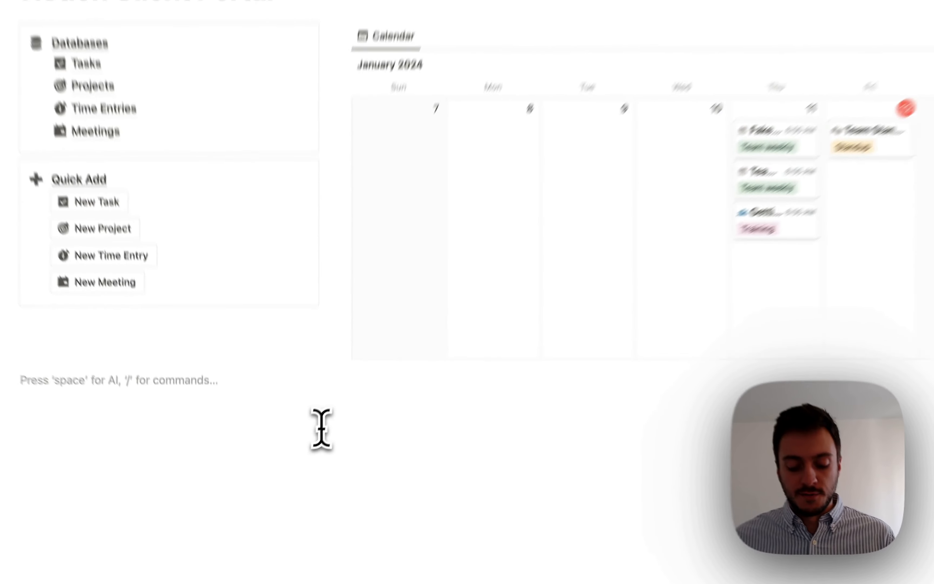
pyautogui.write('/d')
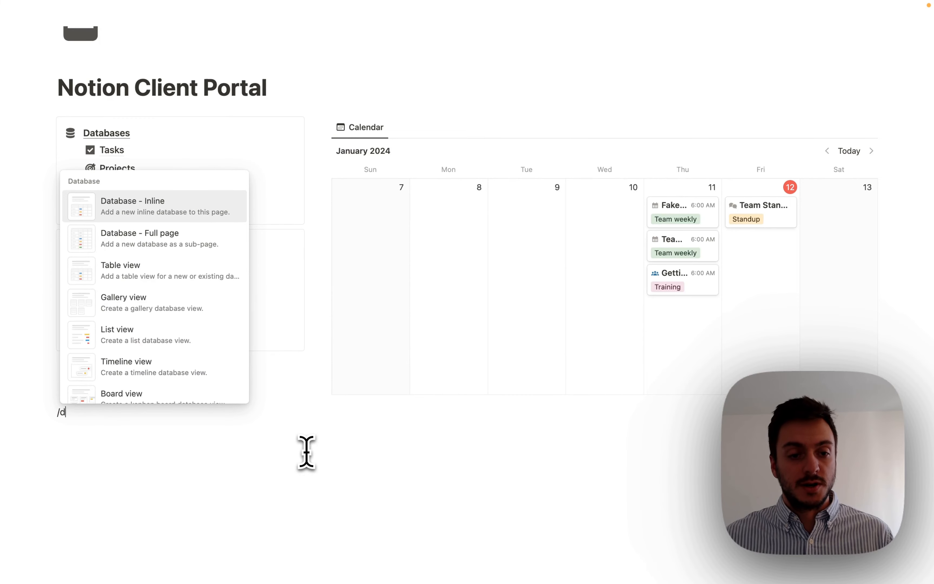
pyautogui.write('ata')
pyautogui.click(156, 275)
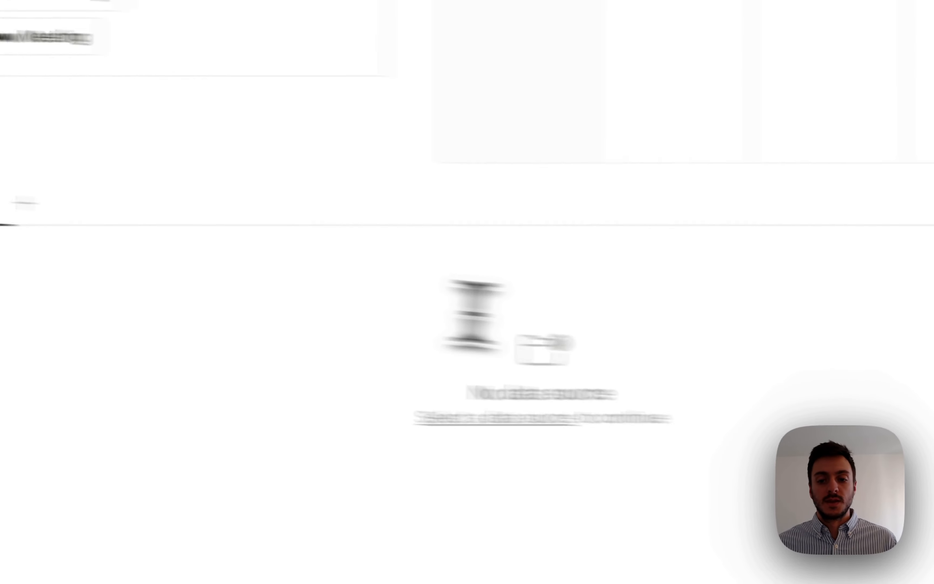
pyautogui.write('projects')
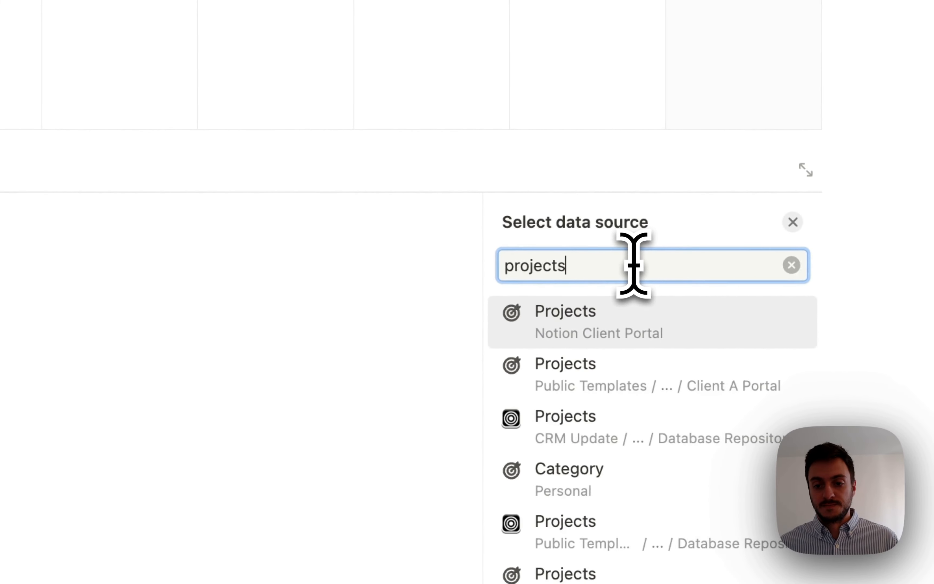
pyautogui.click(603, 321)
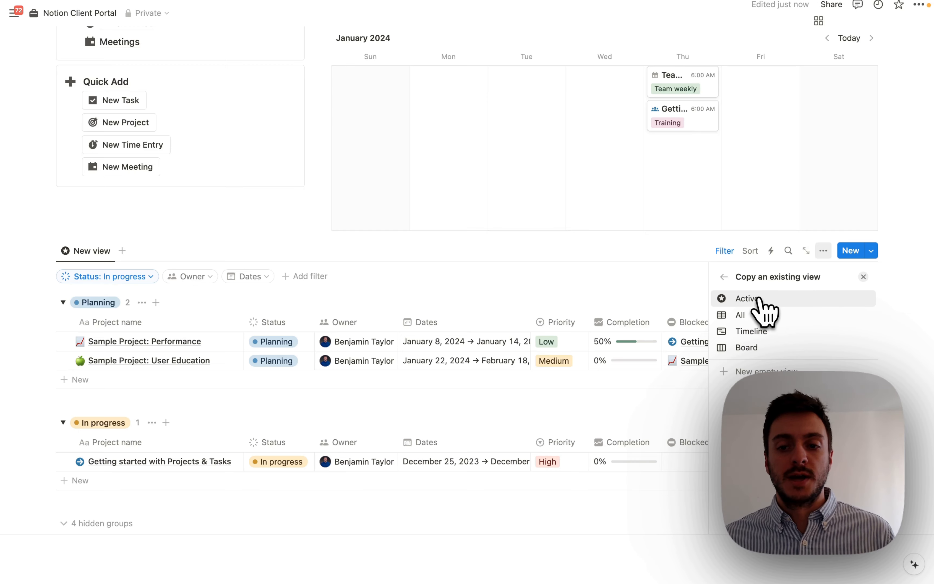
pyautogui.click(753, 303)
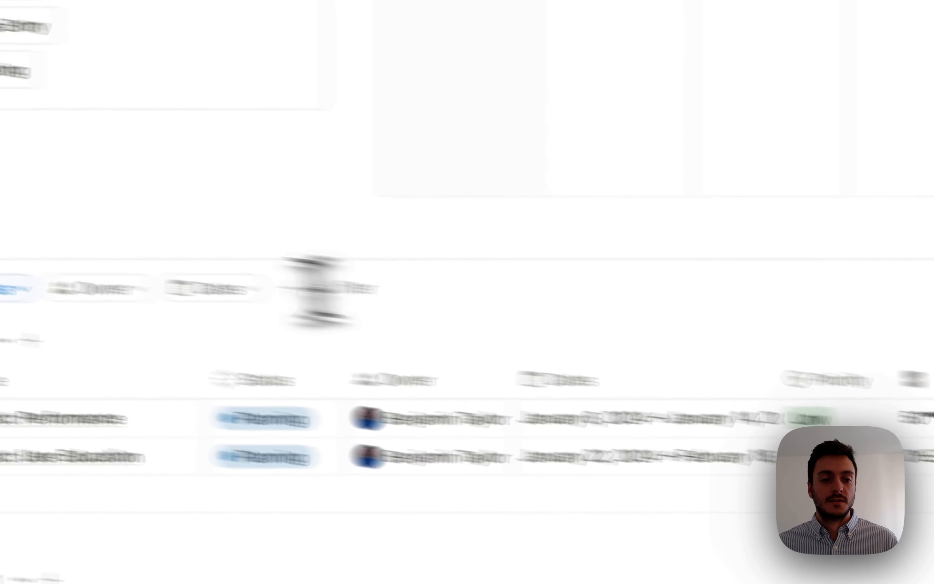
# - Add Timeline and Board views to the linked Projects block by copying the existing views of the portal's Projects database
pyautogui.click(188, 273)
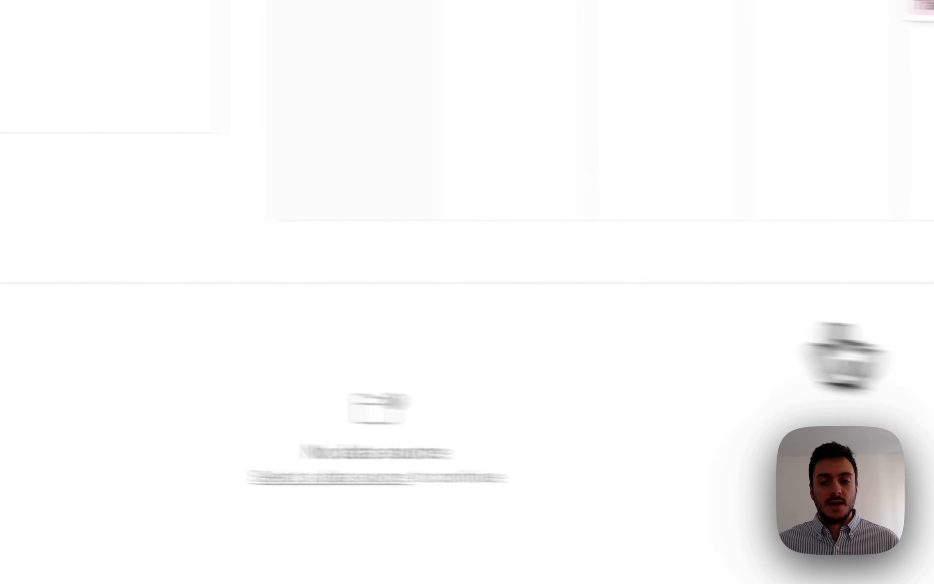
pyautogui.click(680, 331)
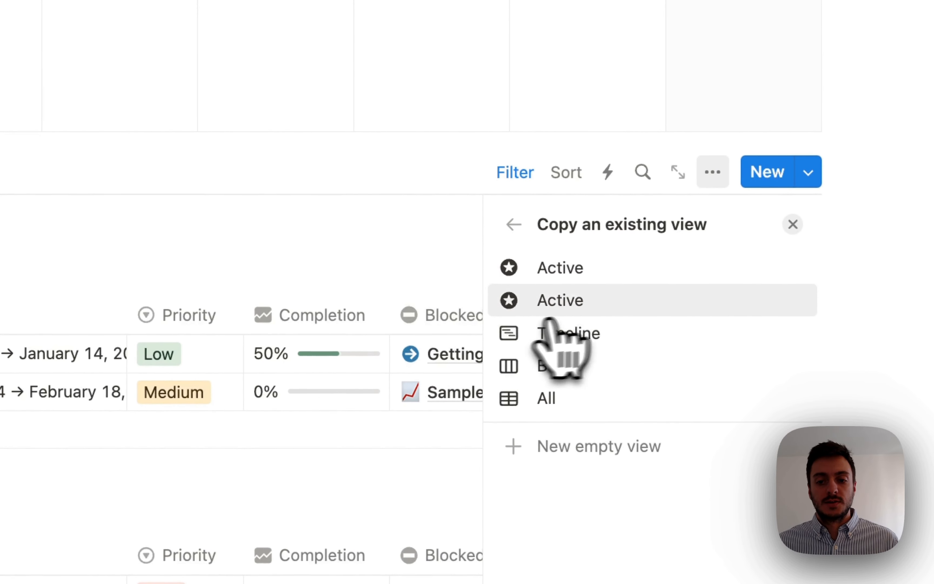
pyautogui.click(576, 340)
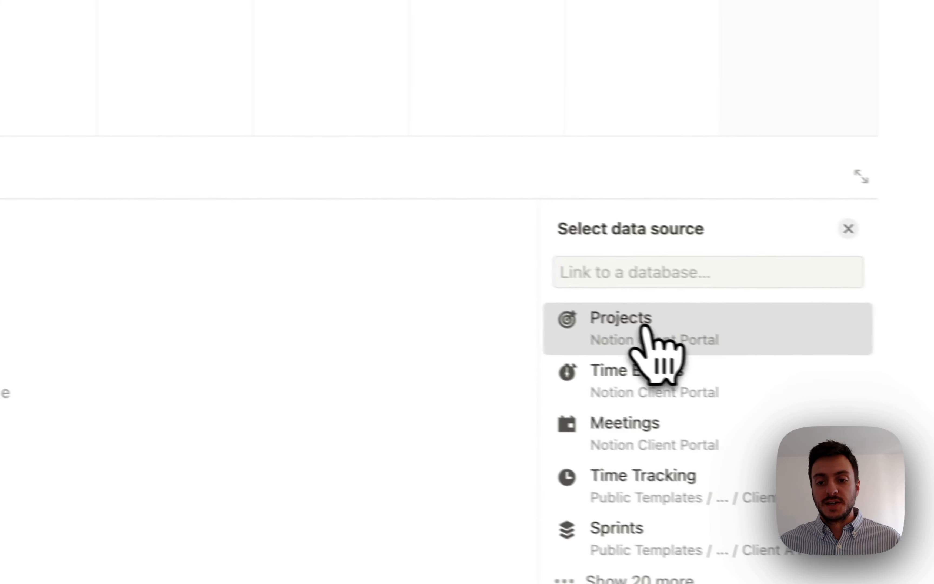
pyautogui.click(652, 329)
pyautogui.click(618, 394)
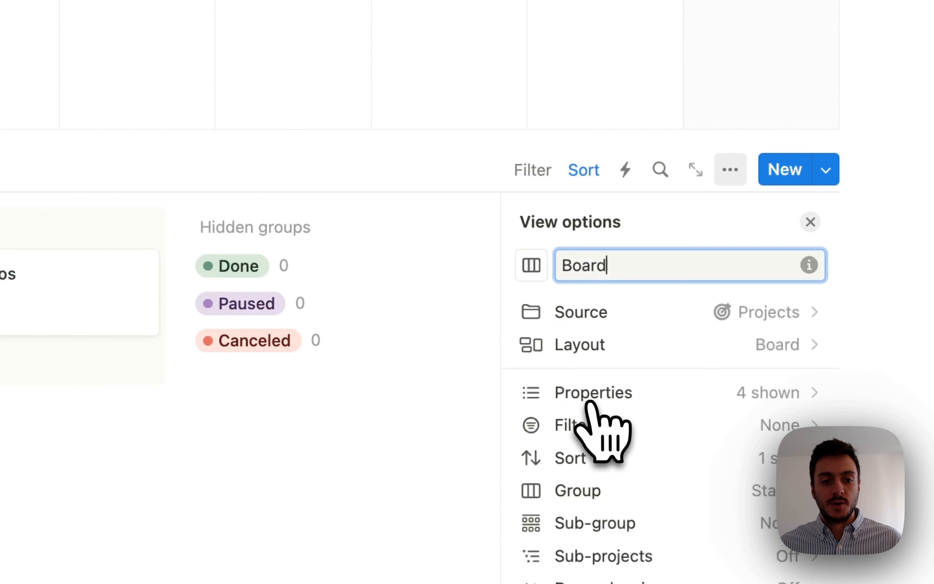
pyautogui.click(458, 283)
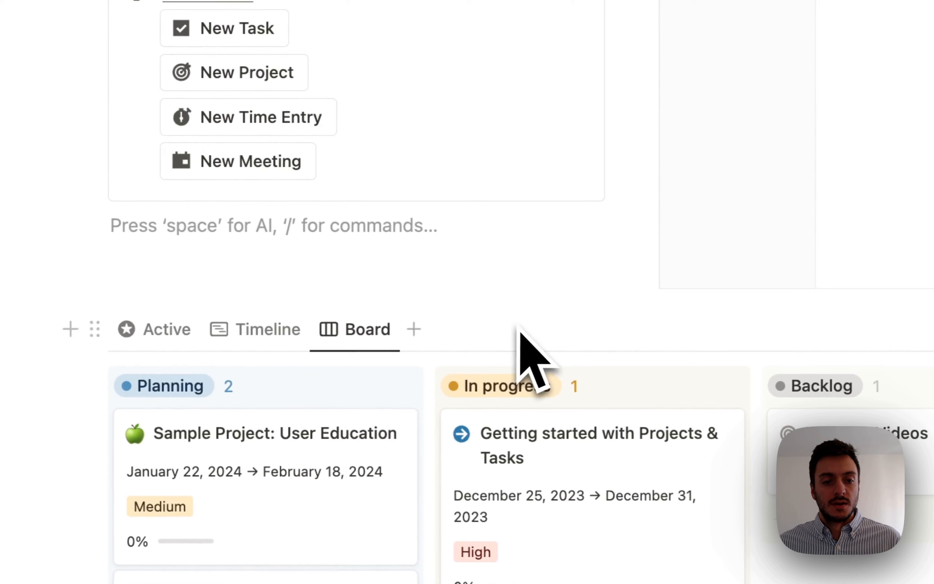
# - Review the Active, Timeline and Board views of the linked Projects block and how it sits in the portal page
pyautogui.click(251, 329)
pyautogui.click(159, 331)
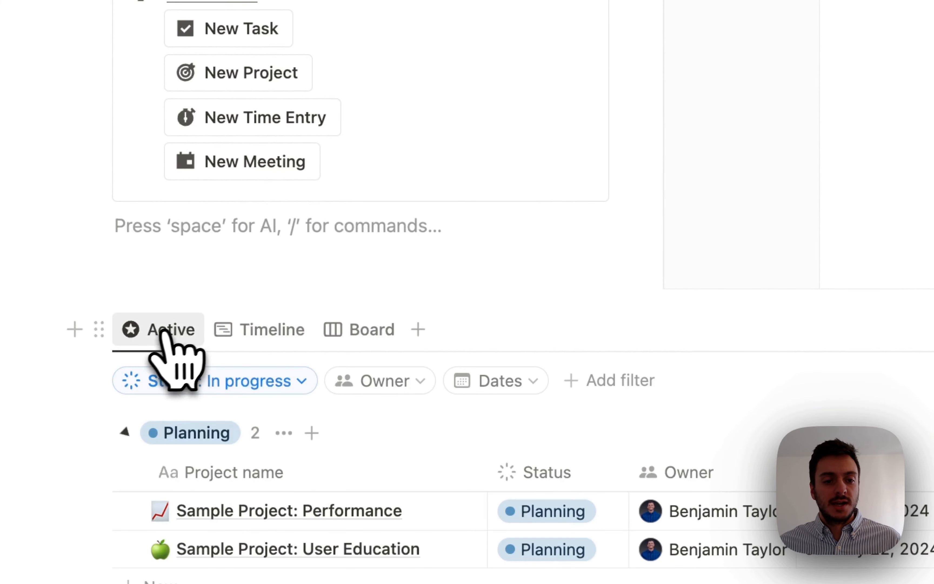
pyautogui.click(281, 328)
pyautogui.click(371, 330)
pyautogui.scroll(10, 375, 343)
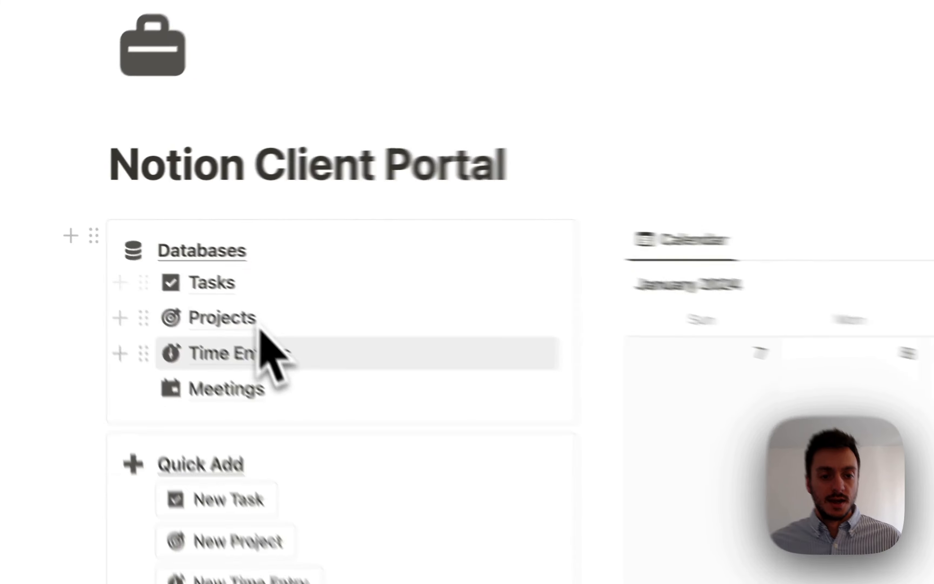
pyautogui.scroll(-10, 418, 489)
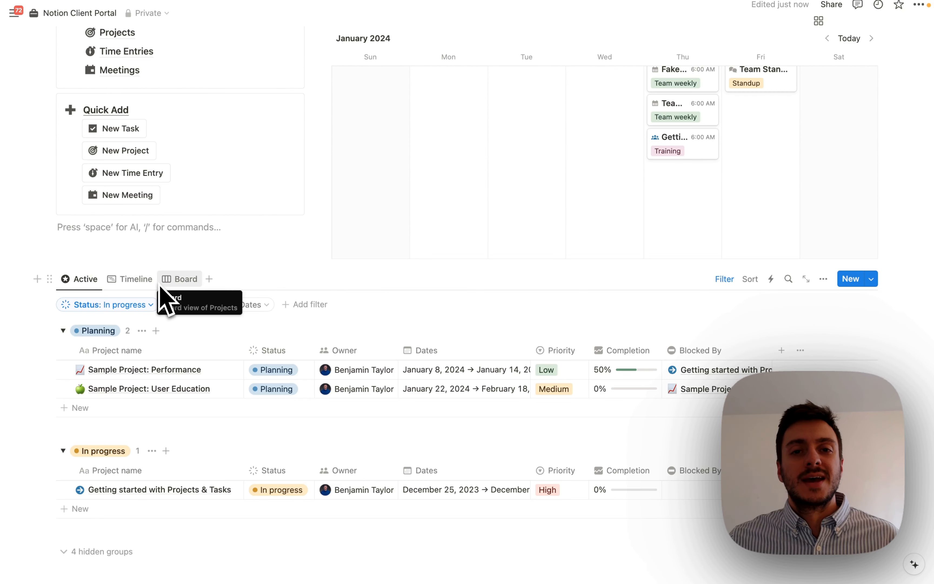
pyautogui.scroll(-2, 81, 344)
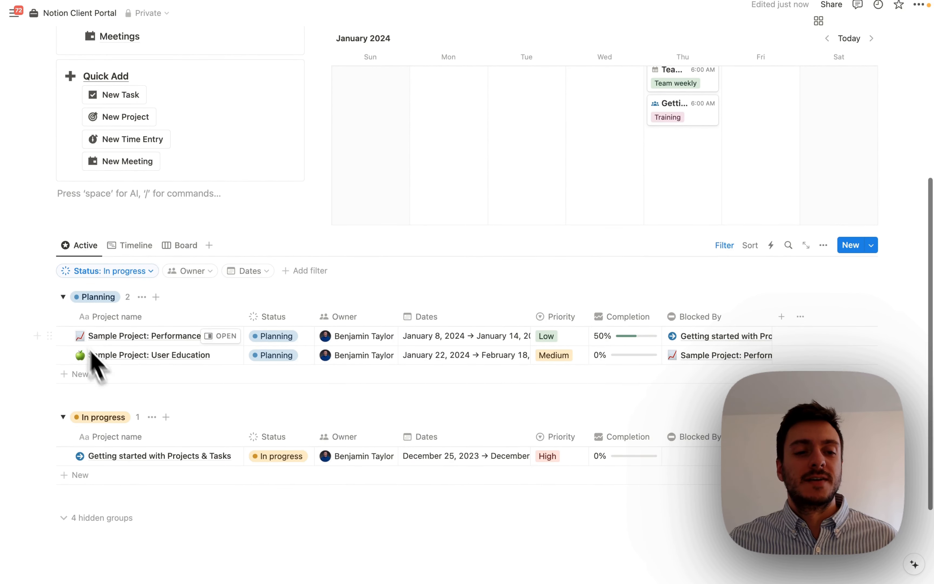
# - Add a Heading 2 reading "Projects" with a target emoji and place it directly above the linked Projects views
pyautogui.click(36, 245)
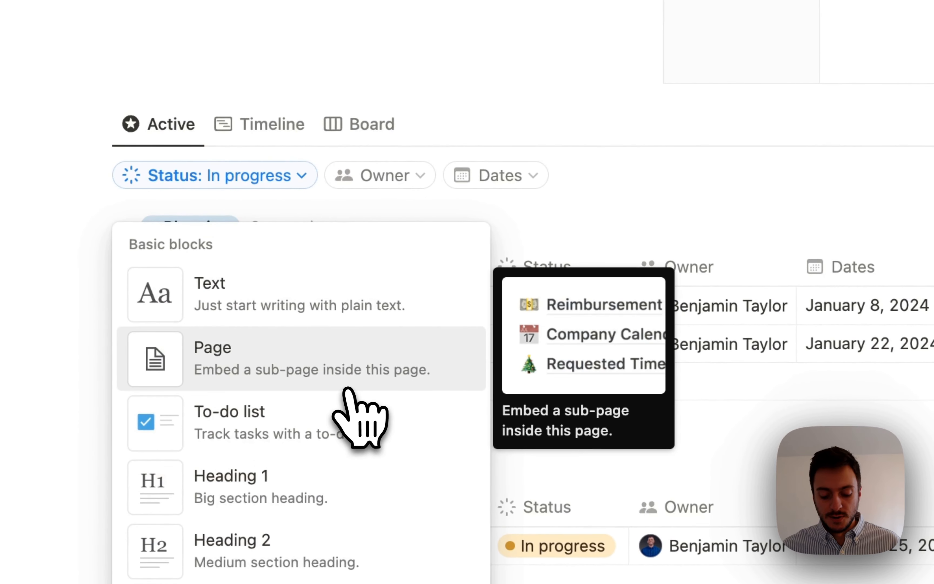
pyautogui.write('hea')
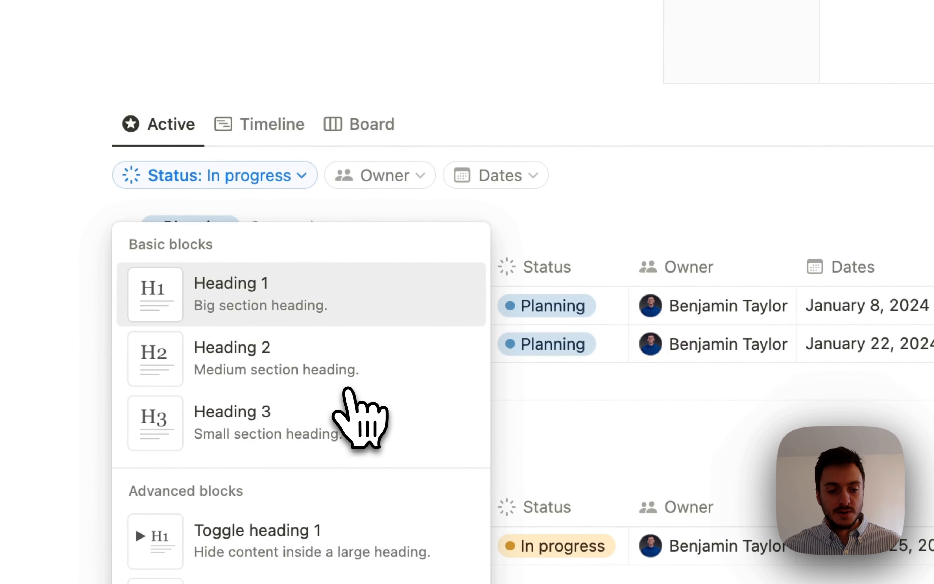
pyautogui.click(350, 375)
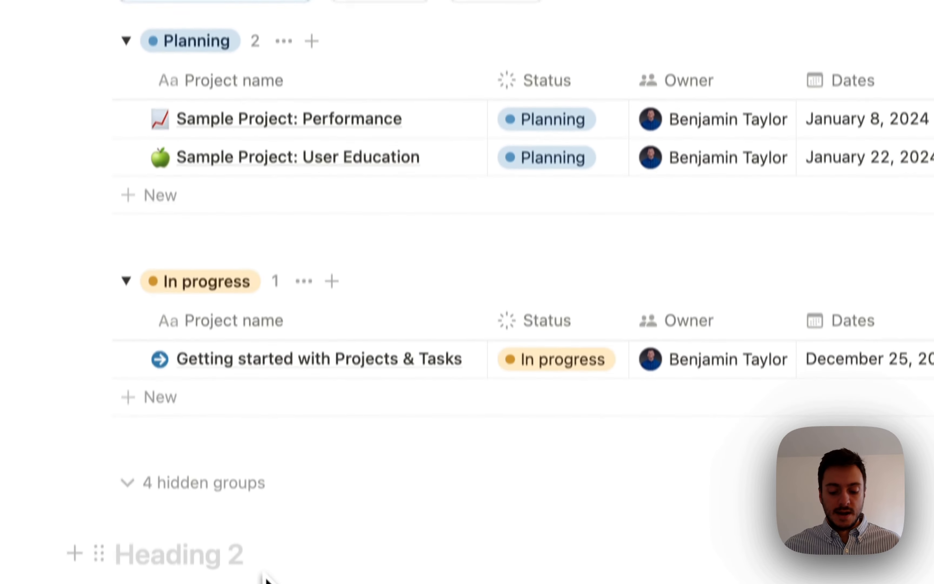
pyautogui.write('Projects')
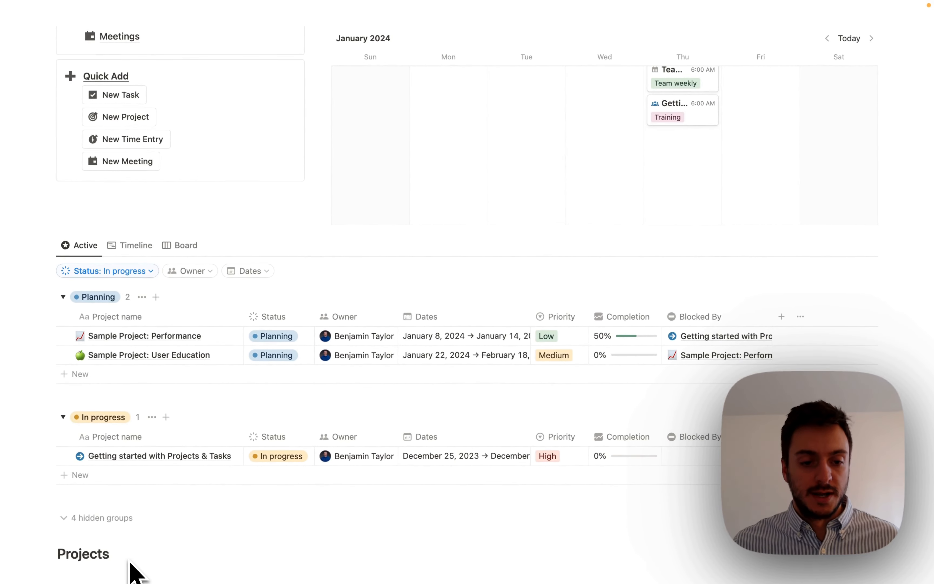
pyautogui.press('ctrl+super+space')
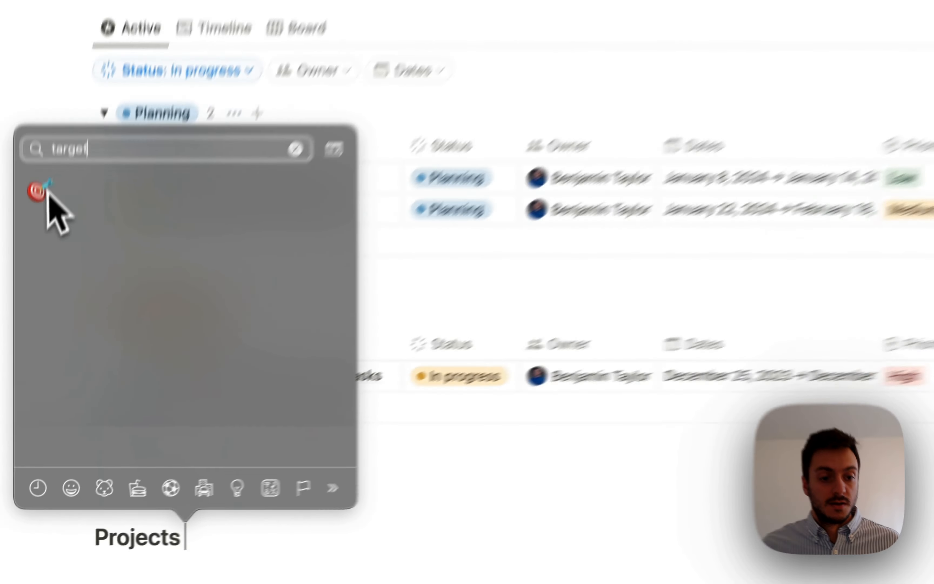
pyautogui.click(27, 343)
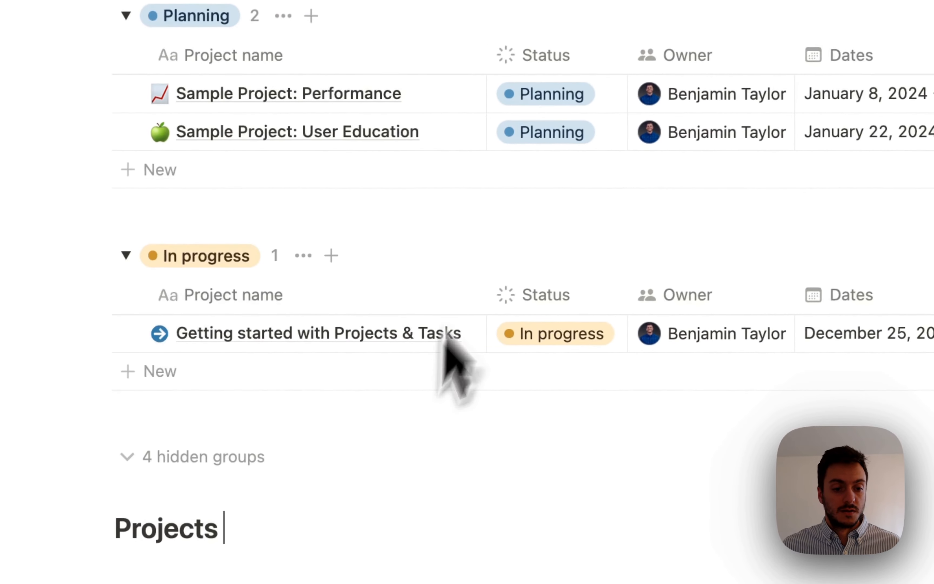
pyautogui.moveTo(99, 527); pyautogui.dragTo(158, 153)
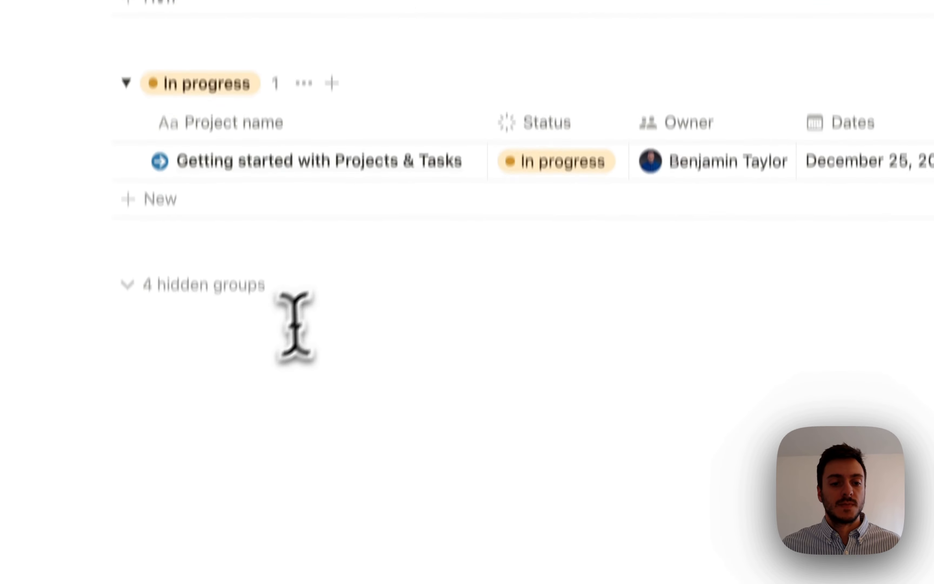
# - Add a Heading 2 reading "Tasks" with the grey check box emoji below the linked Projects views
pyautogui.click(260, 391)
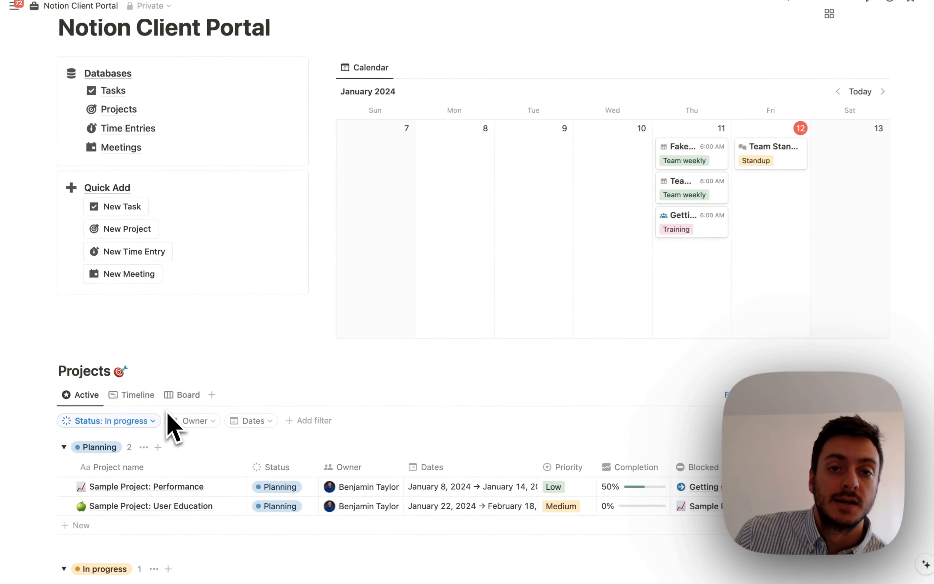
pyautogui.scroll(-1, 167, 413)
pyautogui.scroll(-5, 167, 415)
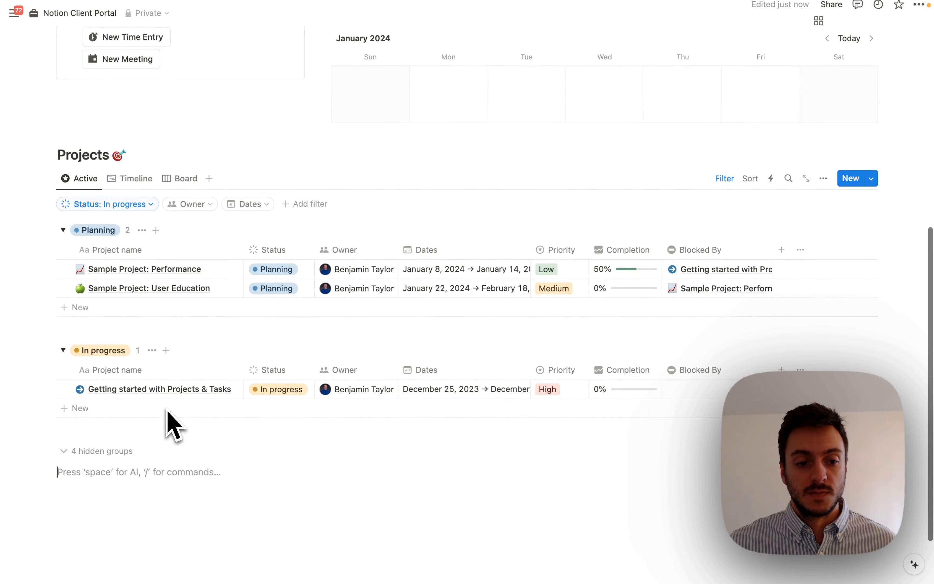
pyautogui.write('/headin')
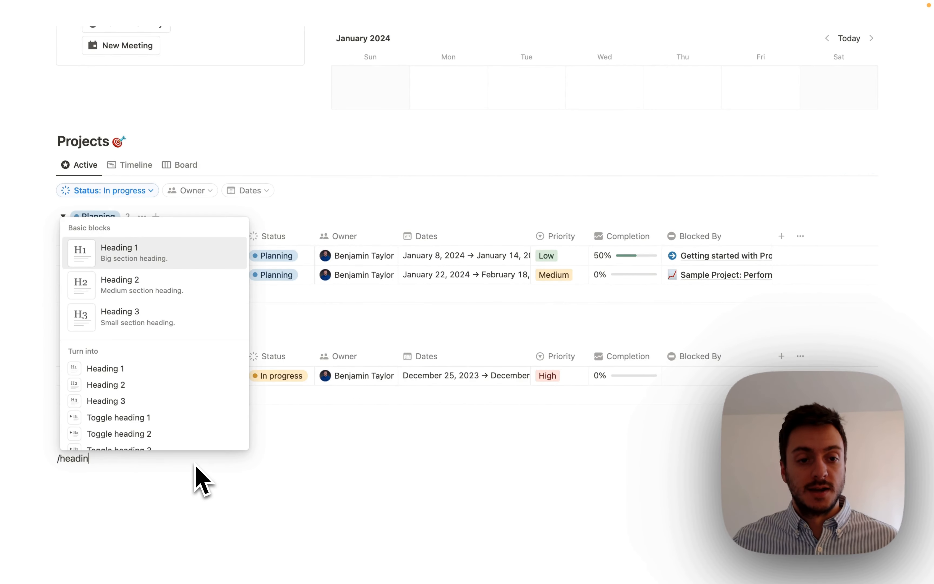
pyautogui.press('Down')
pyautogui.press('Return')
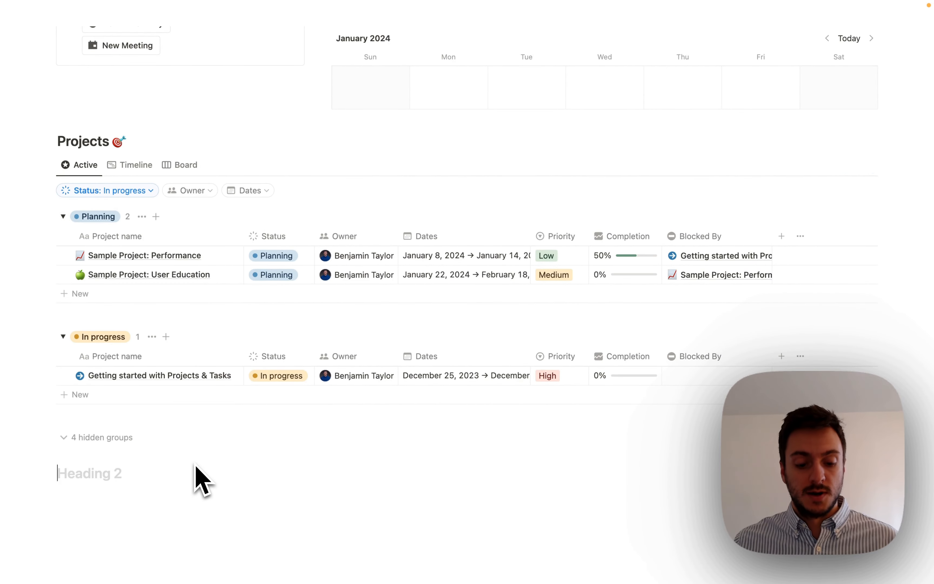
pyautogui.press('ctrl+super+space')
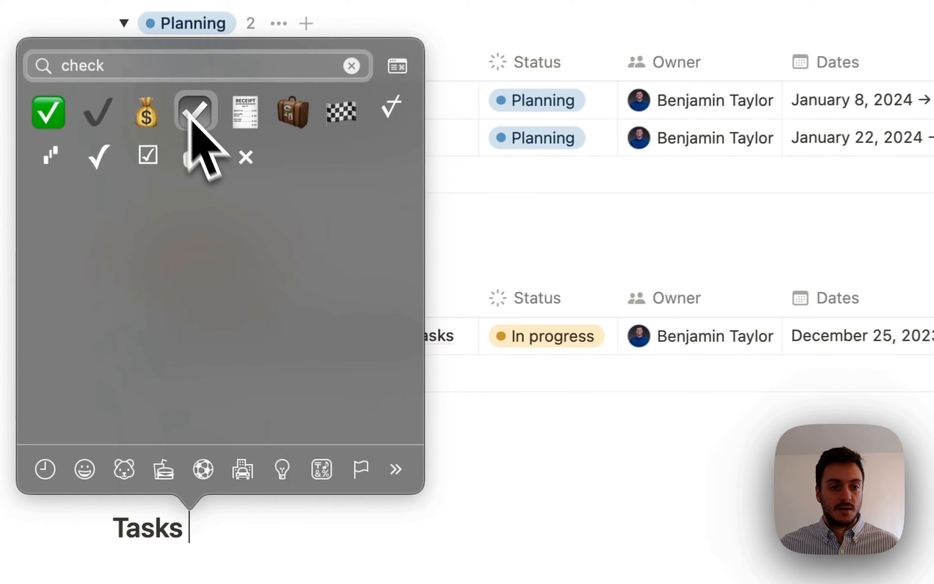
pyautogui.click(99, 262)
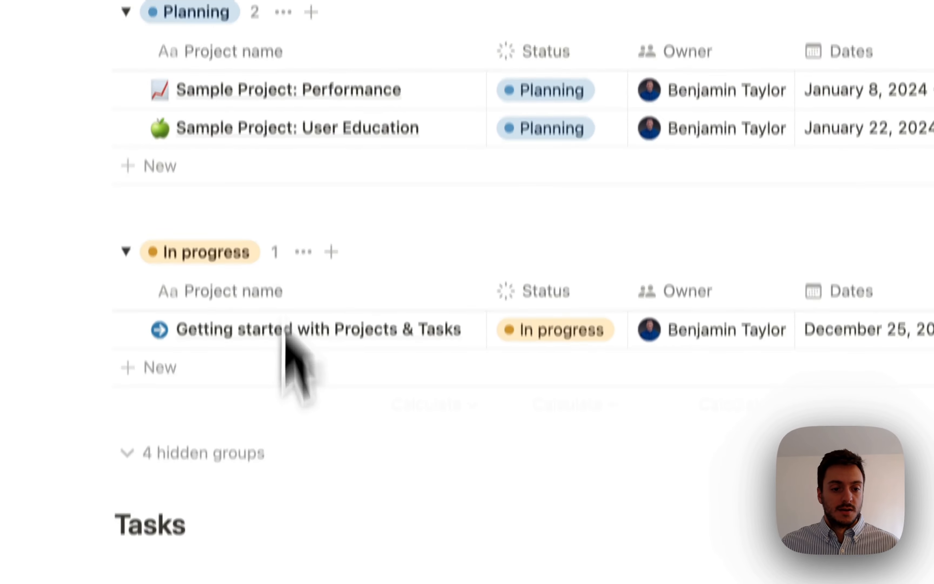
# - Insert a linked view of the portal's Tasks database under the Tasks heading, copying its By project view
pyautogui.press('Return')
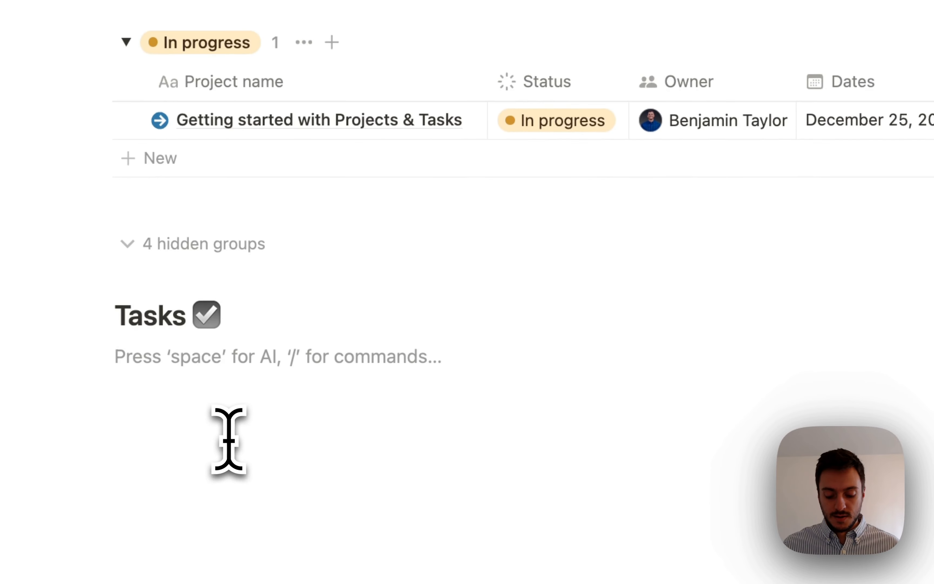
pyautogui.write('/data')
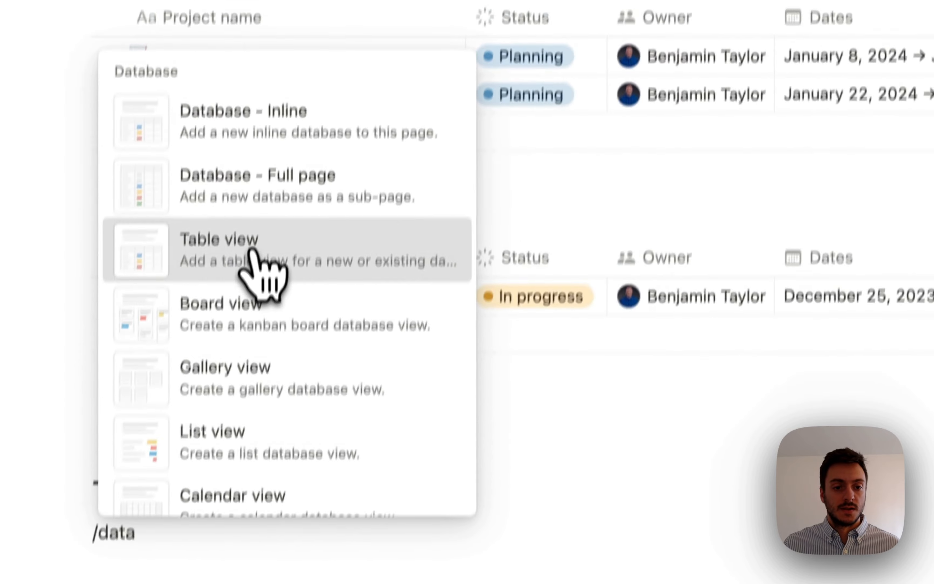
pyautogui.click(267, 65)
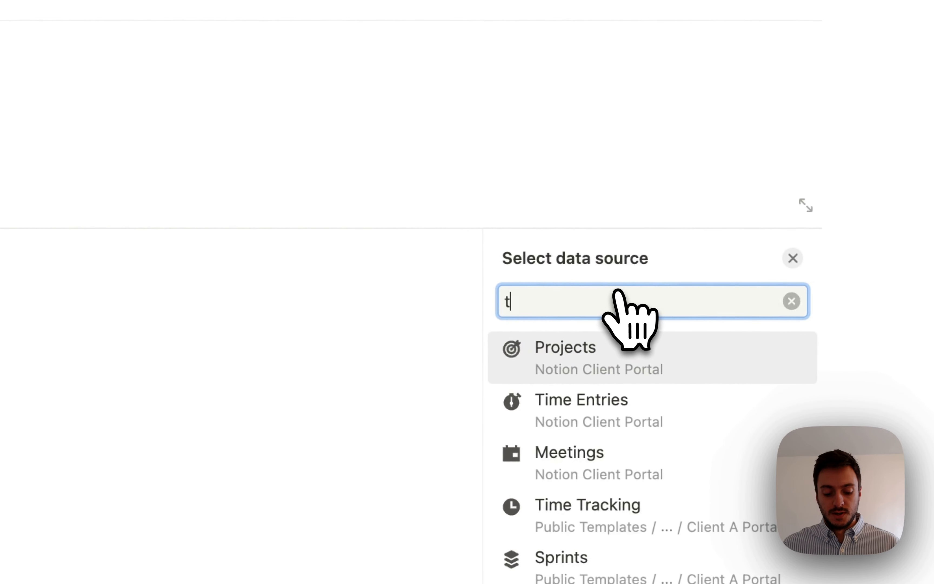
pyautogui.click(656, 358)
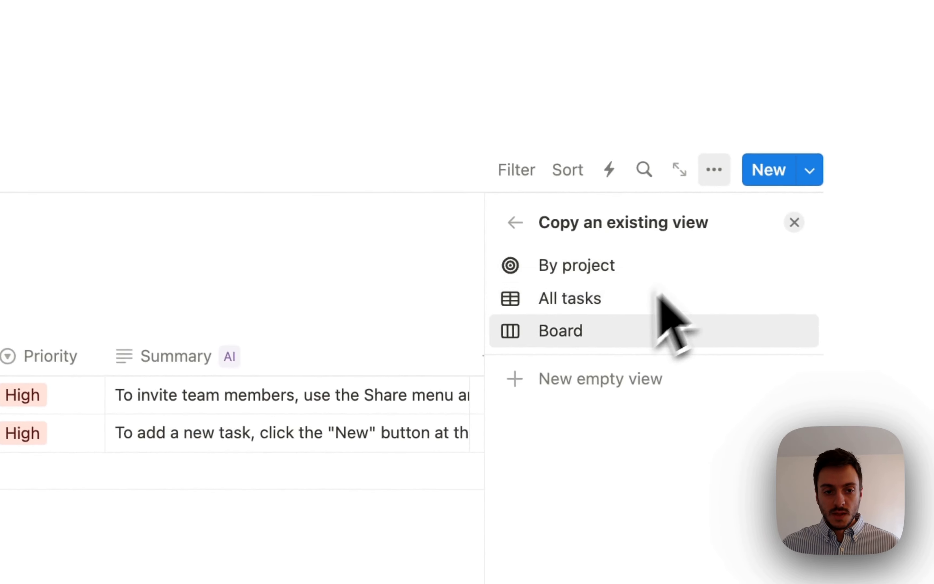
pyautogui.click(803, 392)
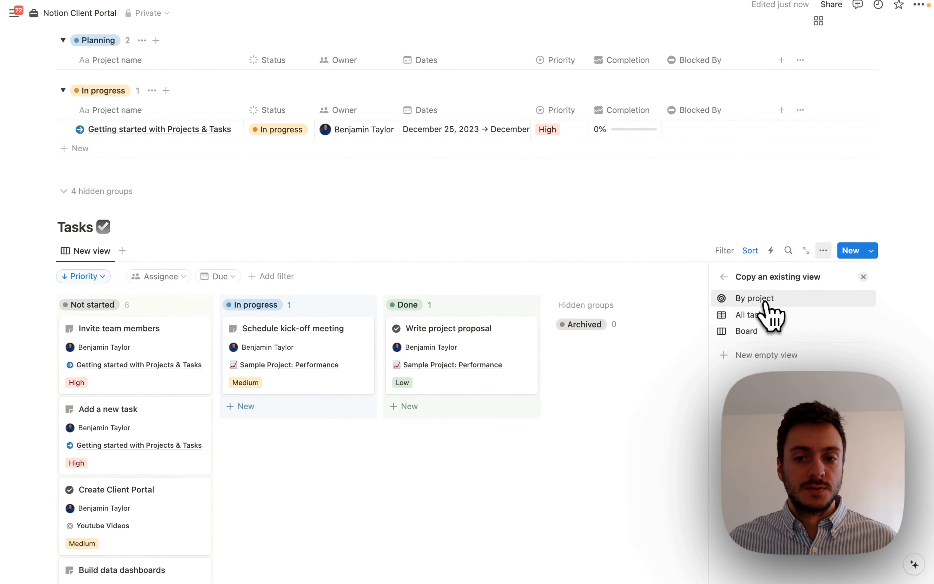
pyautogui.click(755, 298)
pyautogui.click(684, 299)
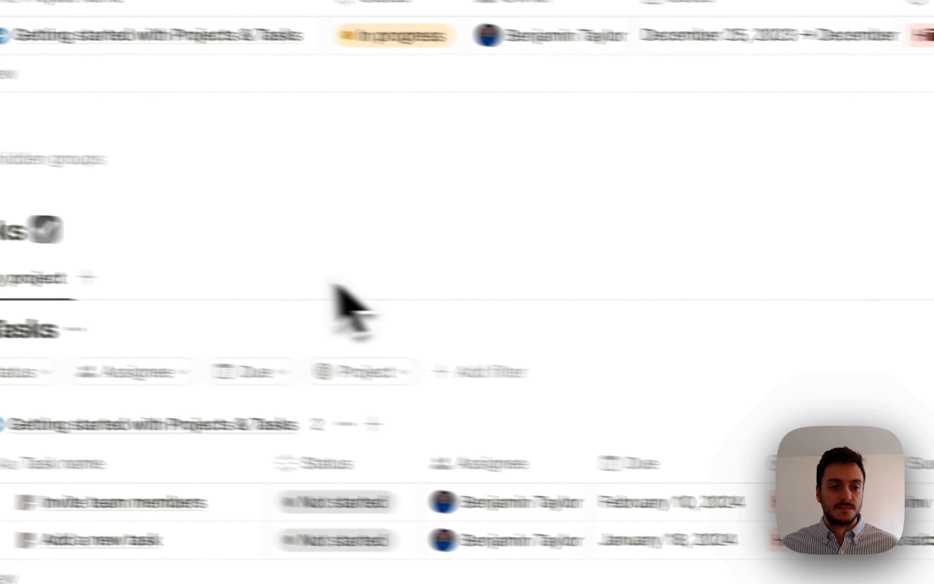
# - Add a second view to the linked Tasks block by copying the Board view of the portal's Tasks database
pyautogui.click(233, 297)
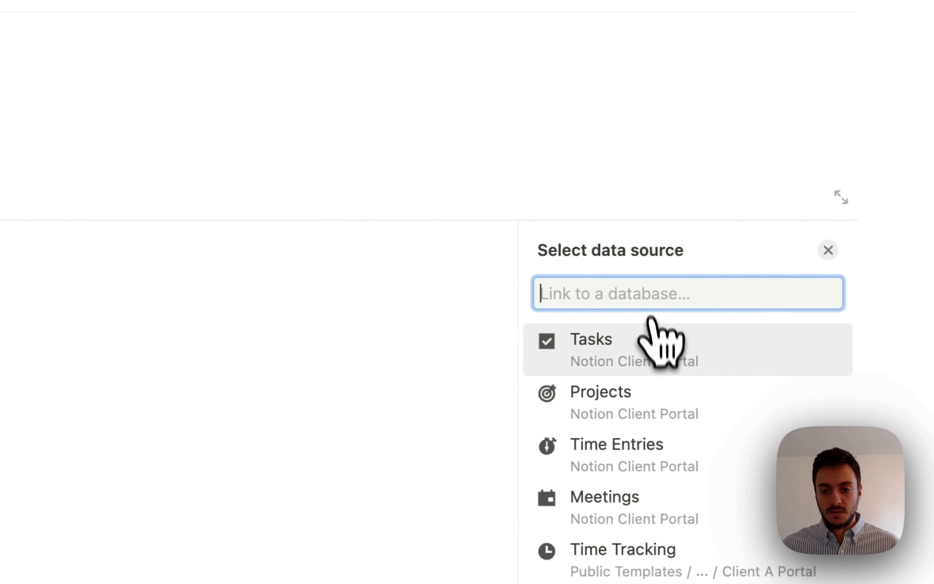
pyautogui.click(661, 339)
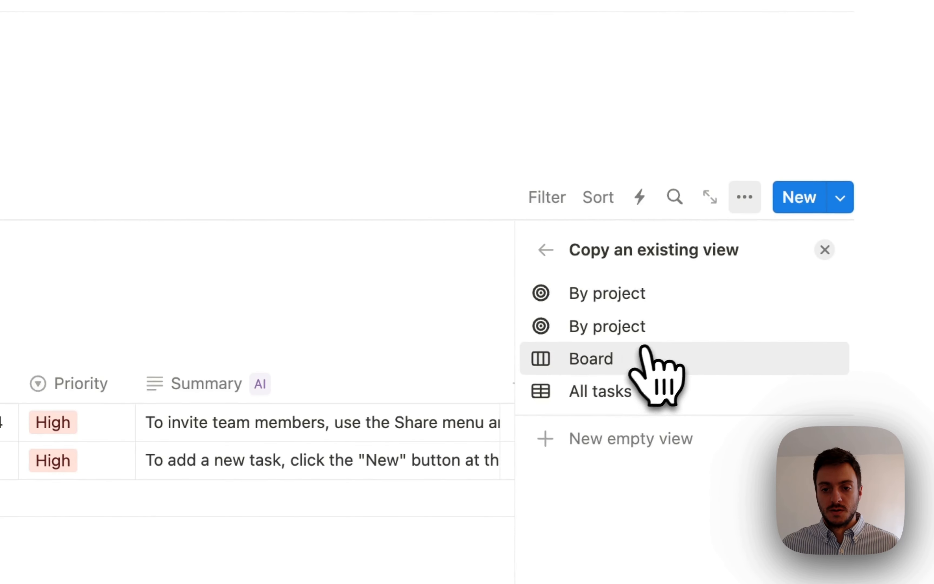
pyautogui.click(608, 358)
pyautogui.click(403, 255)
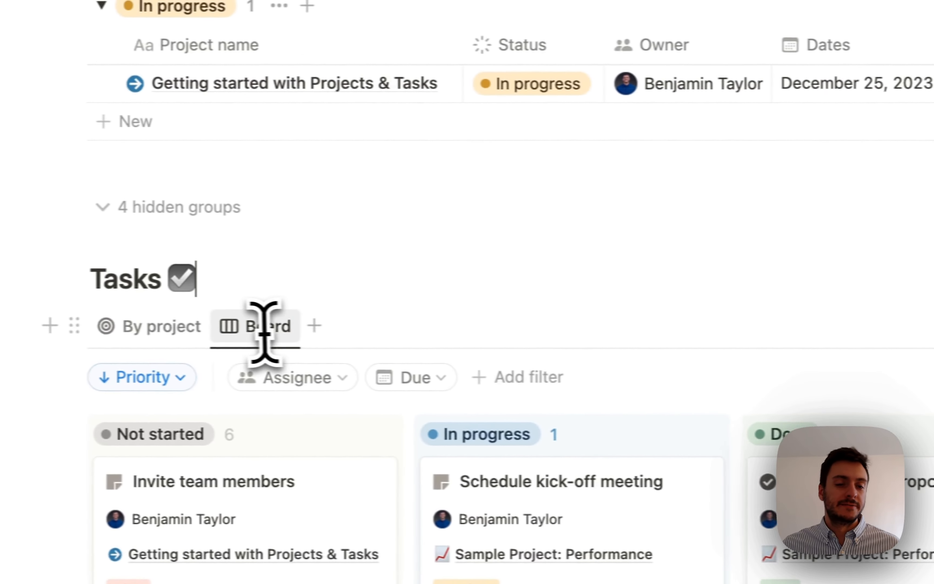
# - Review the By project view of the linked Tasks block and compare its tasks with the projects listed above
pyautogui.scroll(2, 429, 390)
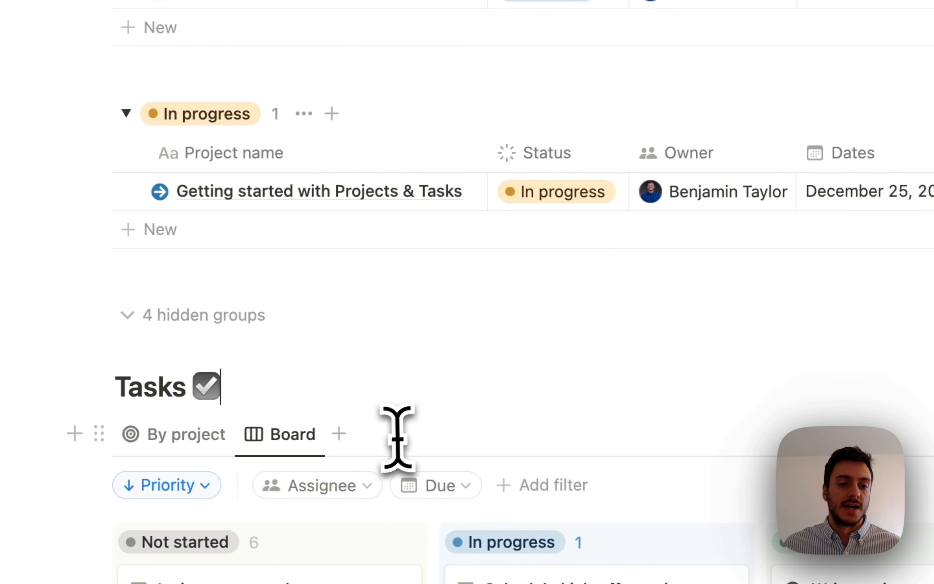
pyautogui.scroll(-5, 388, 446)
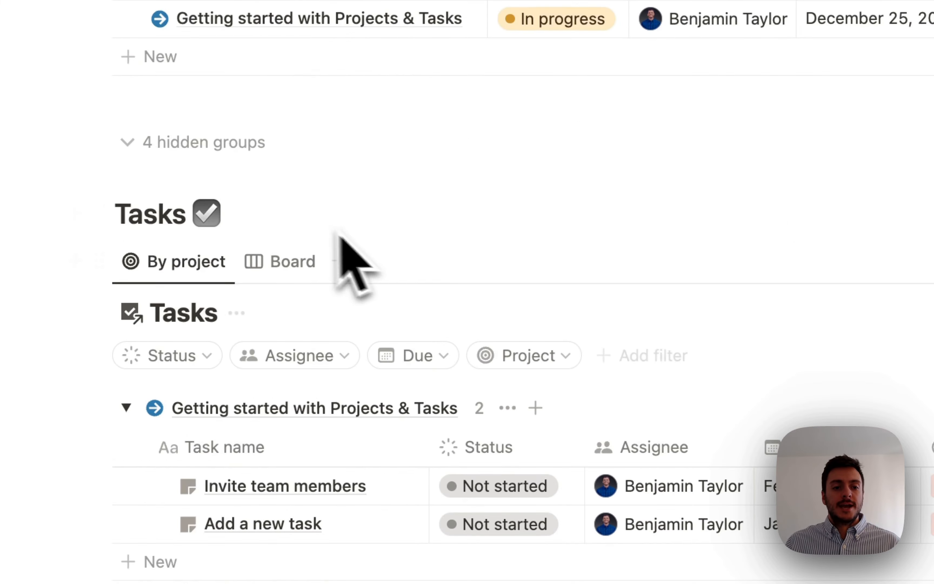
pyautogui.scroll(5, 317, 247)
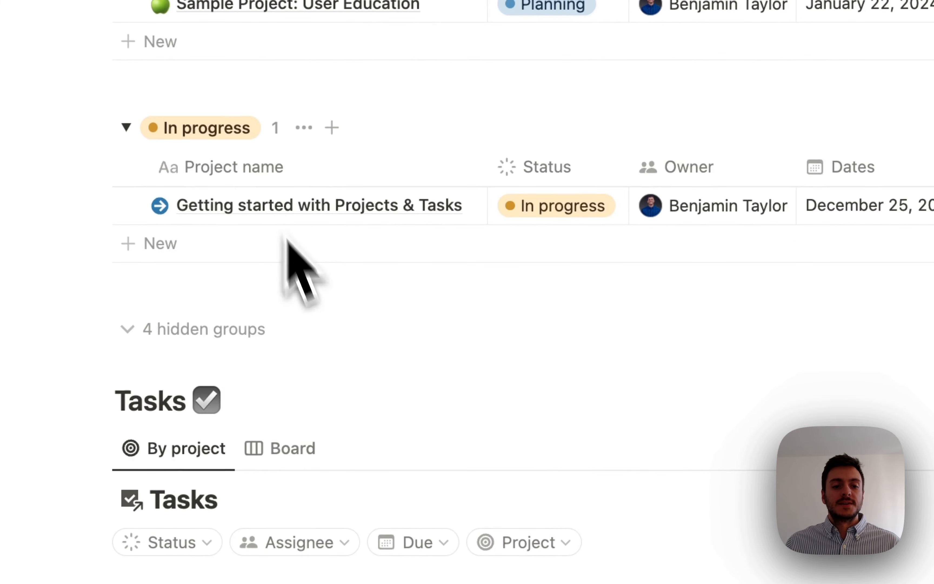
pyautogui.scroll(-10, 208, 357)
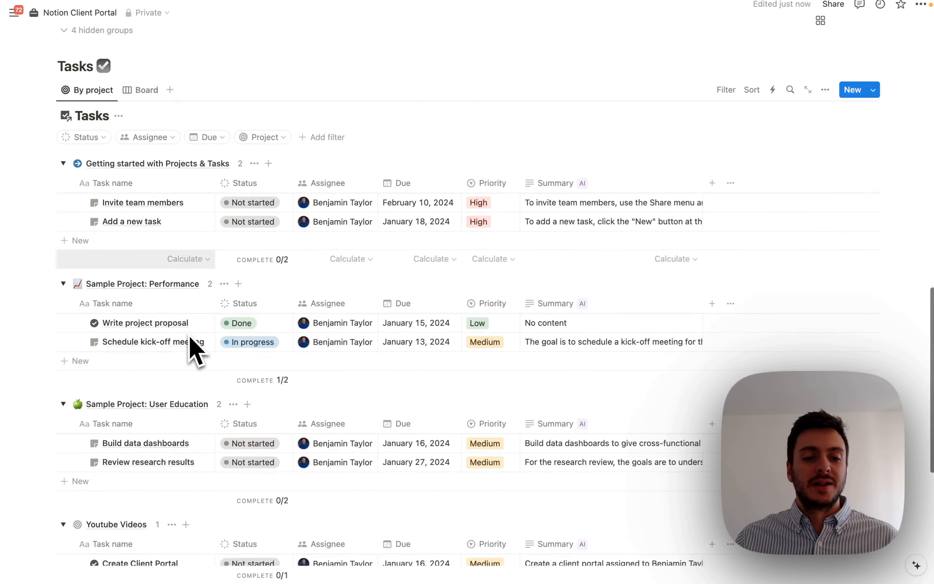
pyautogui.scroll(10, 191, 351)
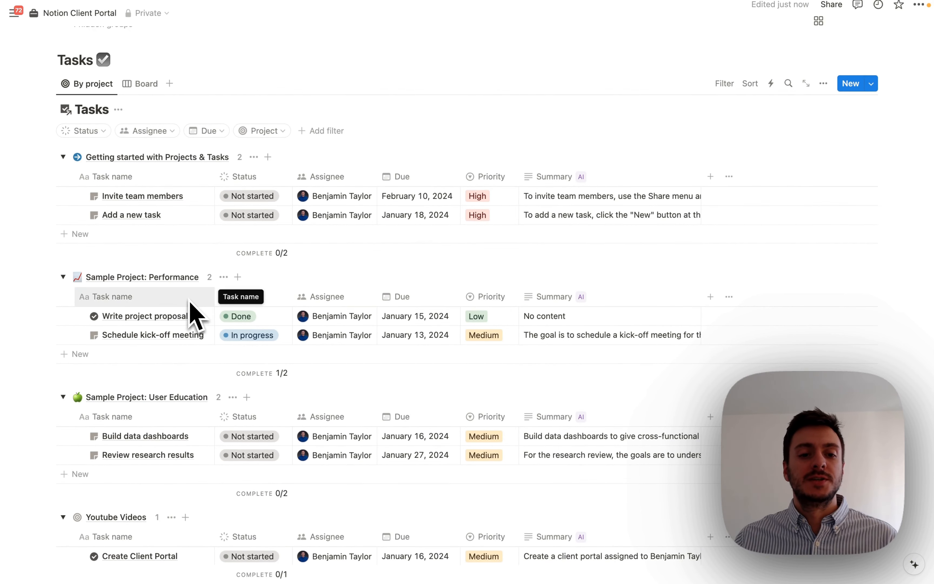
pyautogui.scroll(2, 195, 315)
pyautogui.scroll(2, 192, 297)
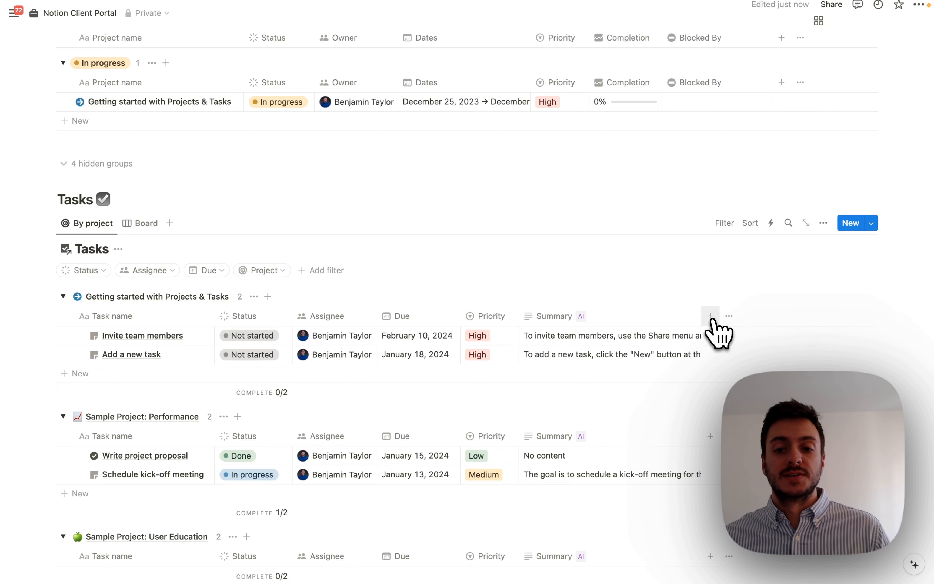
# - Add a rollup property to the Tasks database that shows the Status property through the Project relation
pyautogui.click(711, 317)
pyautogui.scroll(-4, 775, 430)
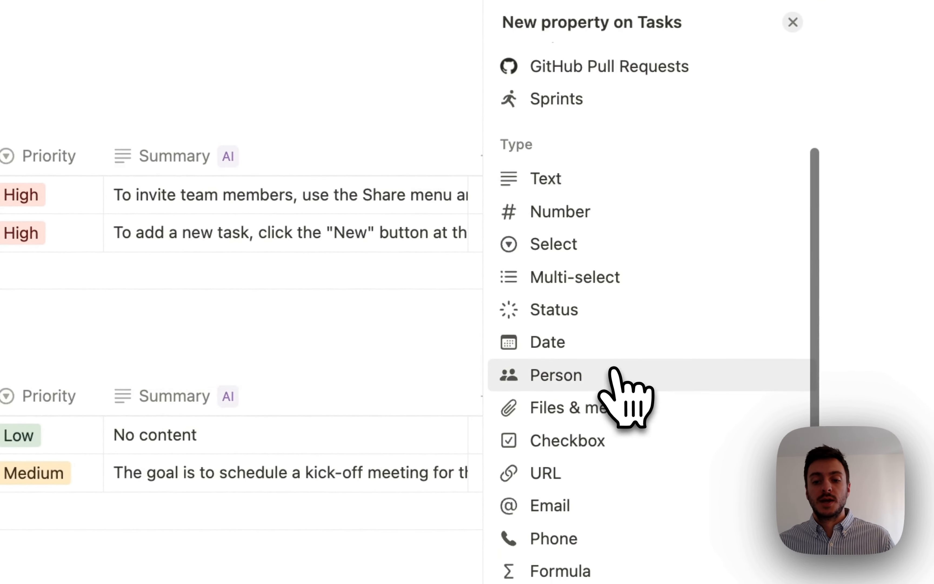
pyautogui.scroll(-4, 615, 392)
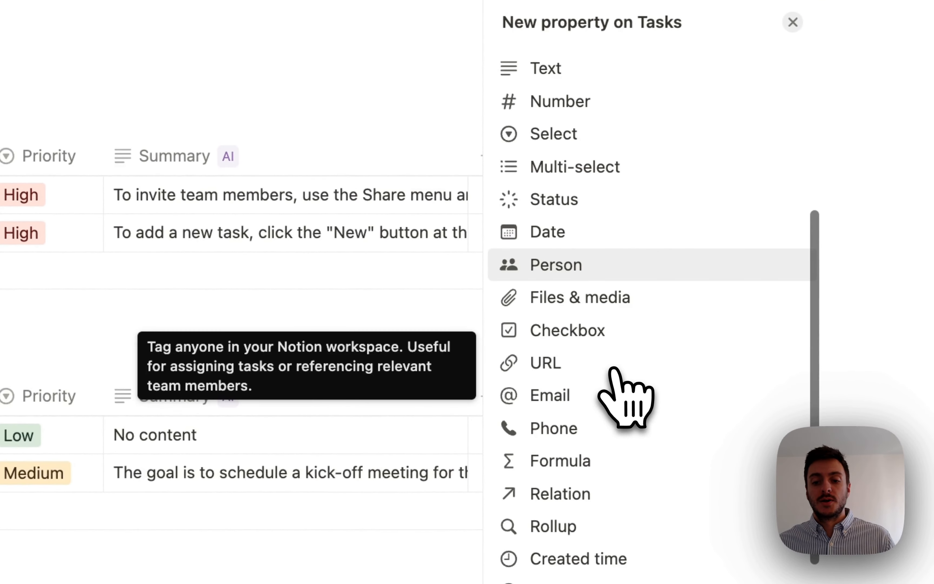
pyautogui.click(594, 486)
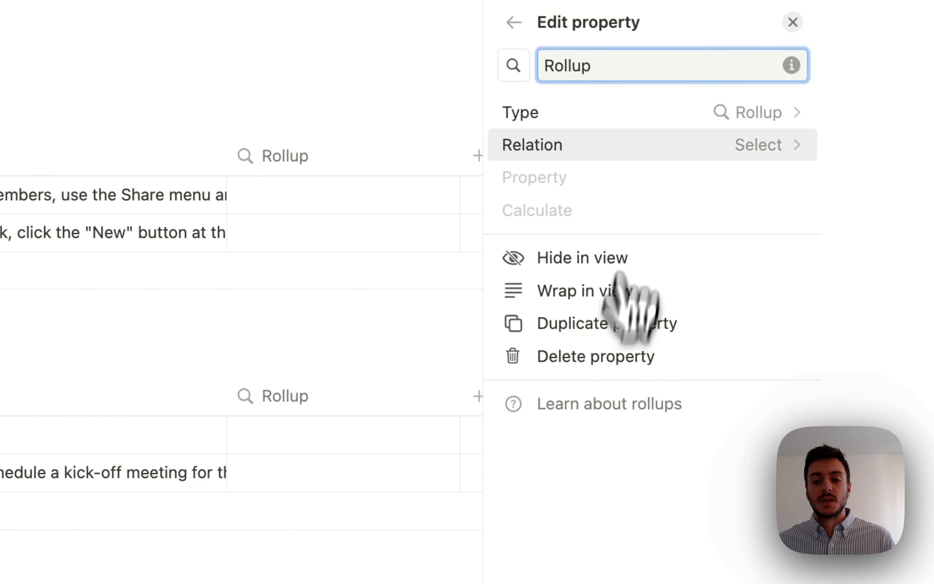
pyautogui.click(681, 143)
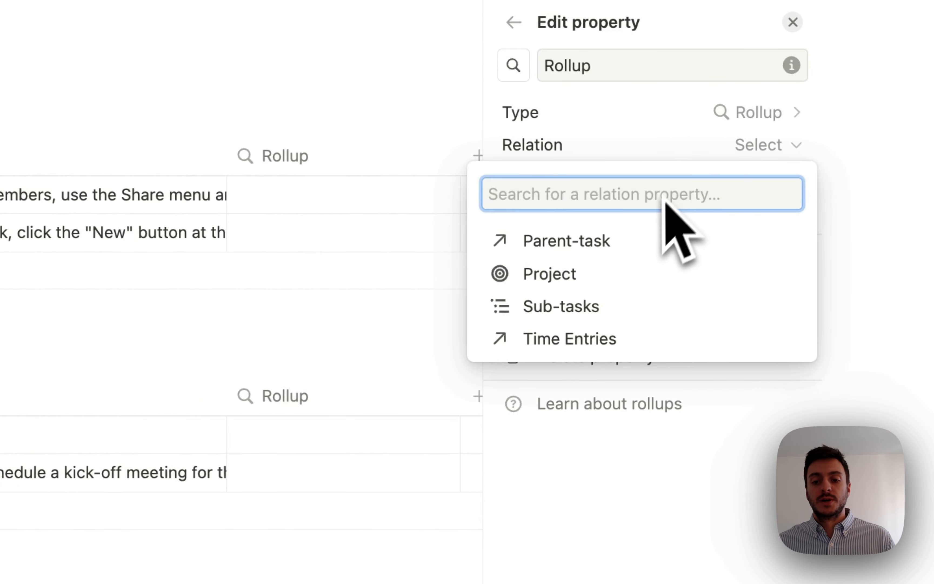
pyautogui.click(580, 275)
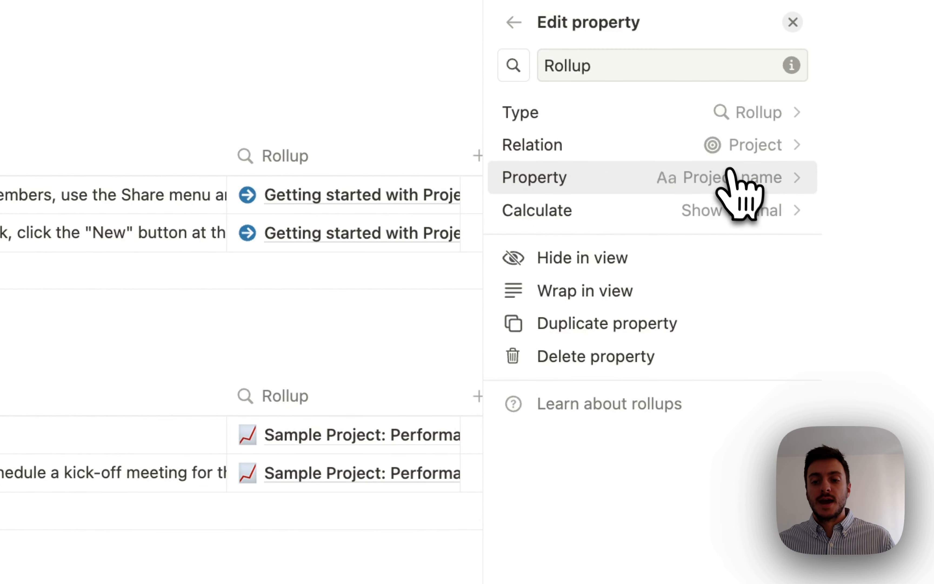
pyautogui.click(738, 185)
pyautogui.write('status')
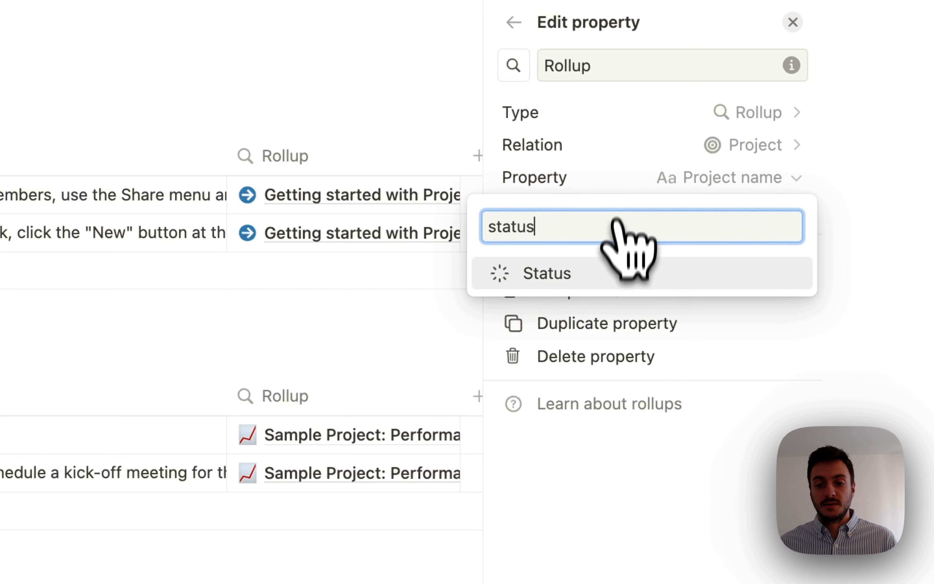
pyautogui.press('Return')
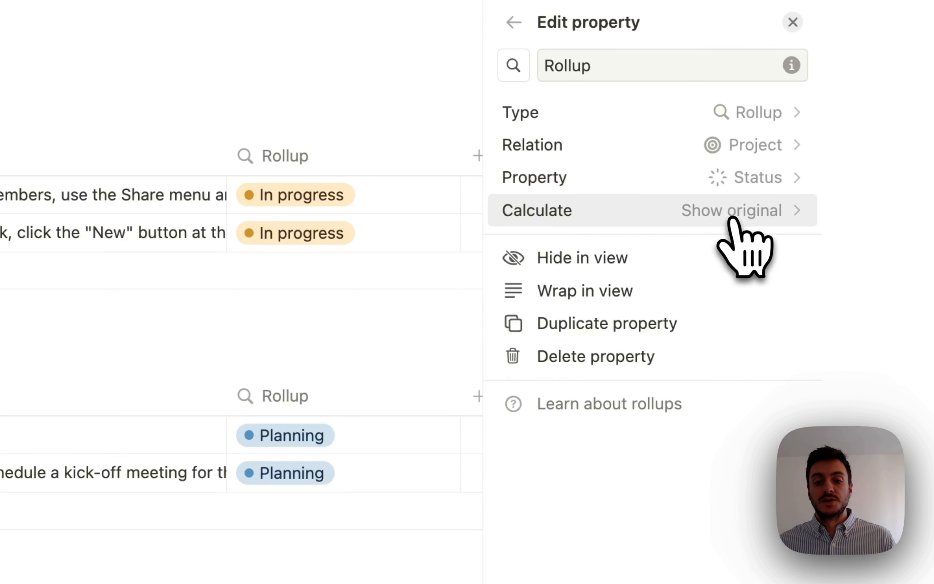
pyautogui.click(228, 46)
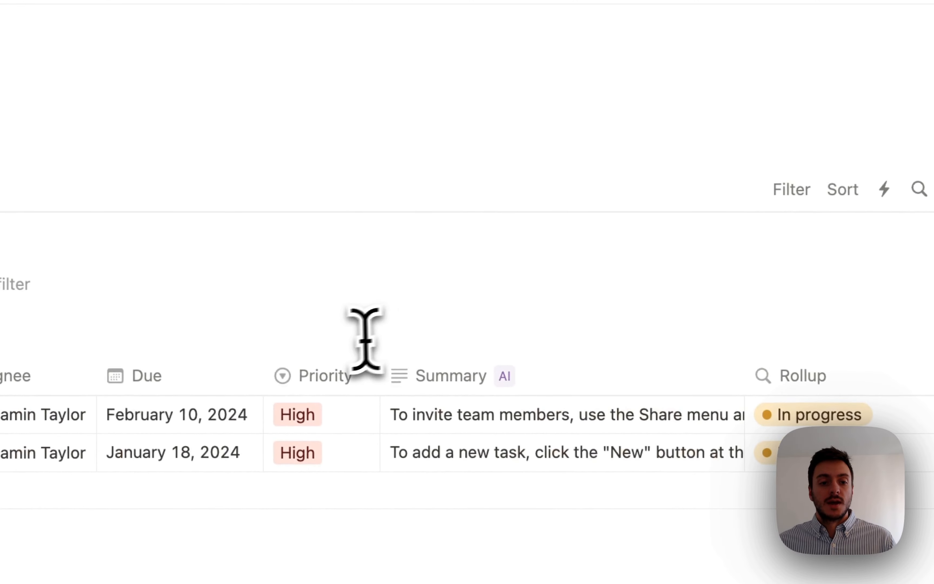
# - Rename the new rollup property in the Tasks table as "Project Status"
pyautogui.click(818, 376)
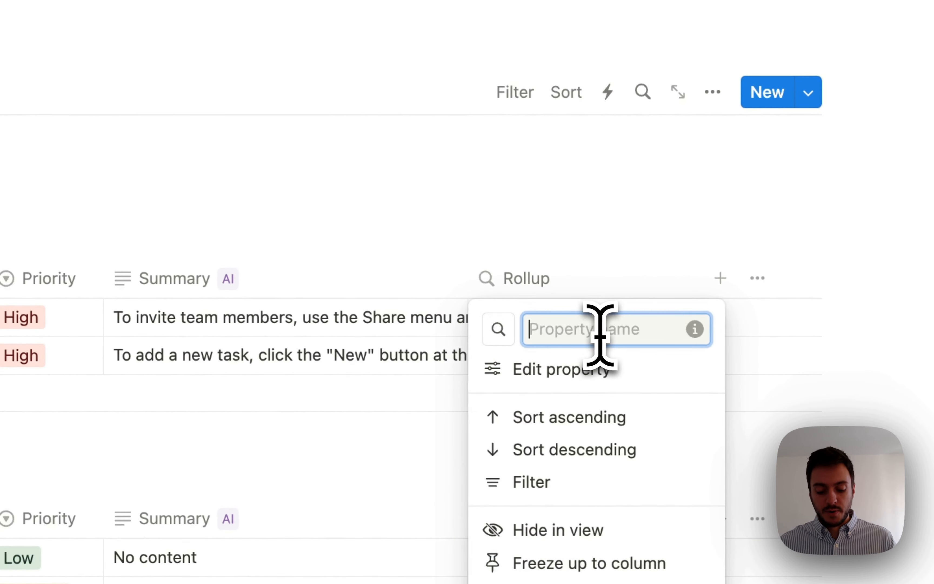
pyautogui.write('Proe')
pyautogui.press('BackSpace')
pyautogui.write('je')
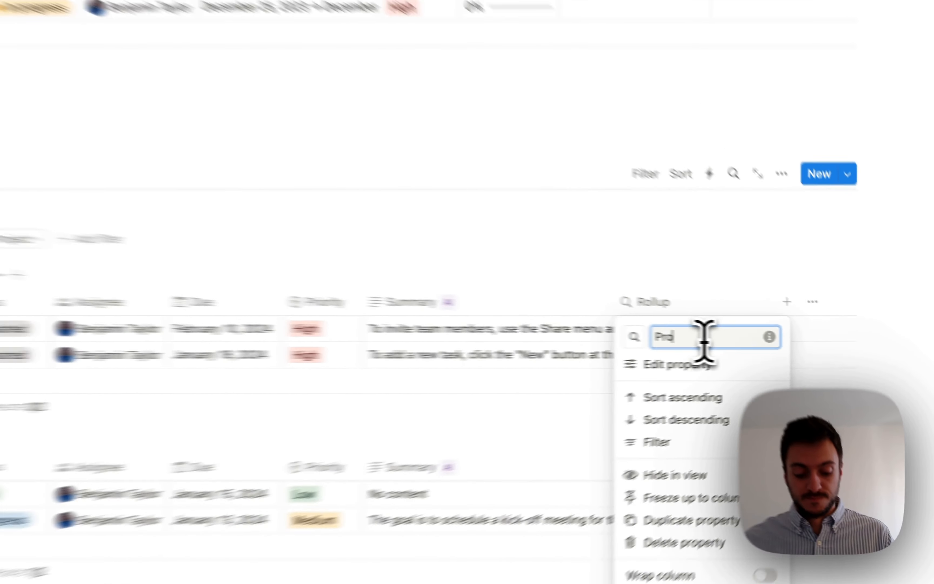
pyautogui.write('ct Status')
pyautogui.press('Return')
# - Filter the By project tasks view by Project Status, including the In progress and To-do status groups
pyautogui.click(251, 262)
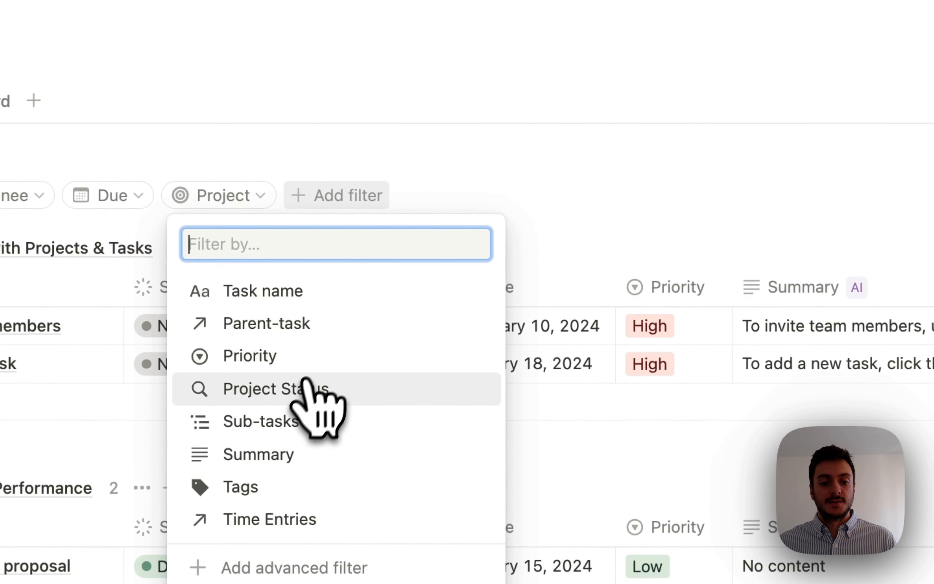
pyautogui.click(302, 390)
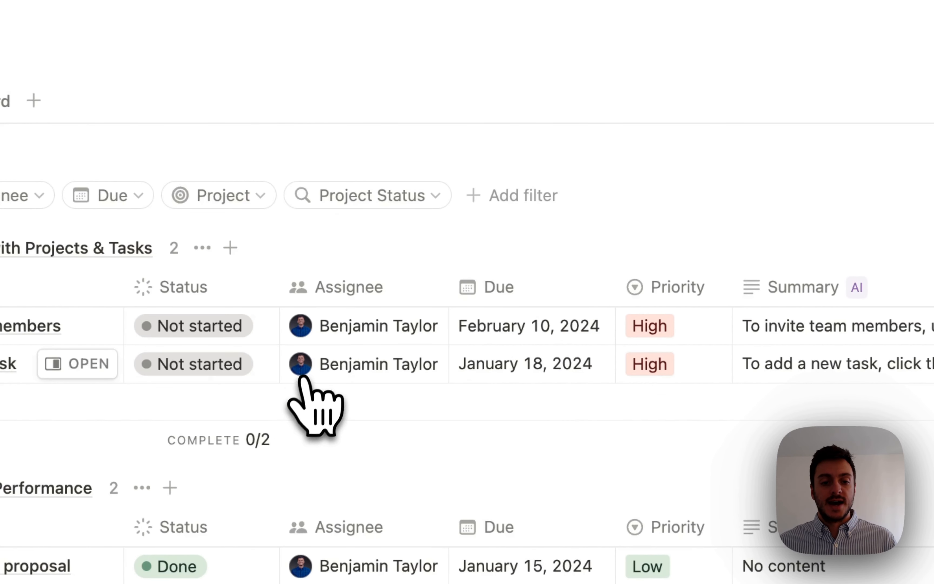
pyautogui.click(406, 195)
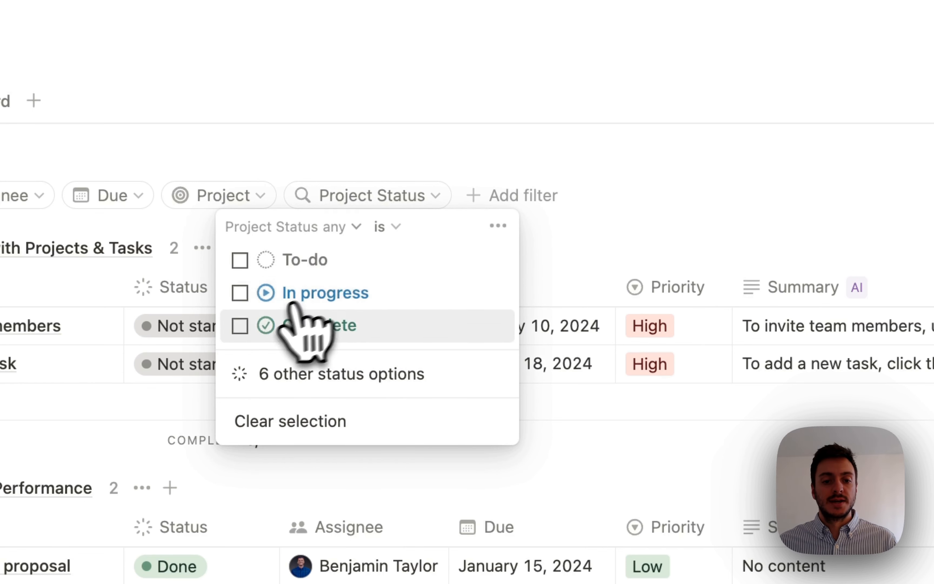
pyautogui.click(241, 295)
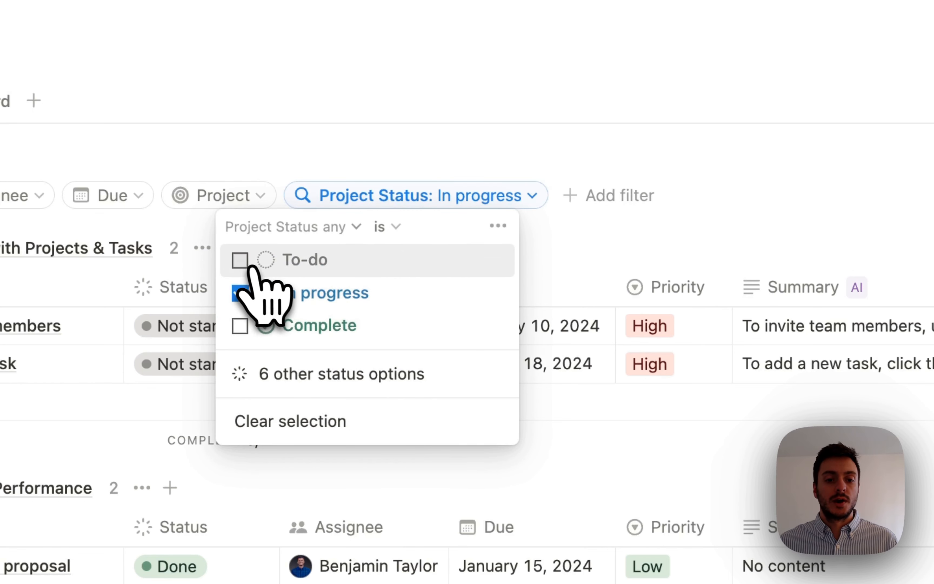
pyautogui.click(240, 260)
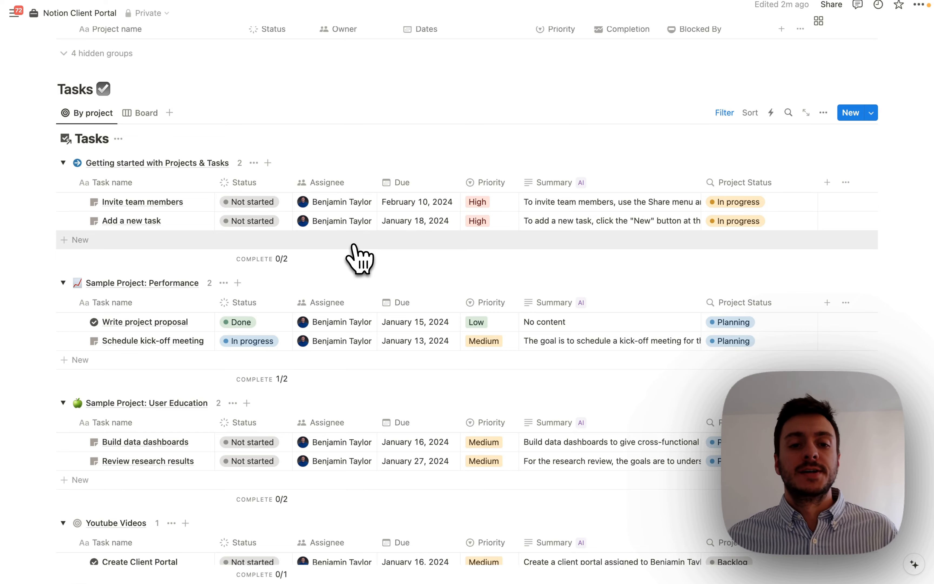
# - Add a Heading 2 reading "Time Entries" at the end of the page, below the linked Tasks views
pyautogui.scroll(-1, 359, 259)
pyautogui.scroll(15, 351, 272)
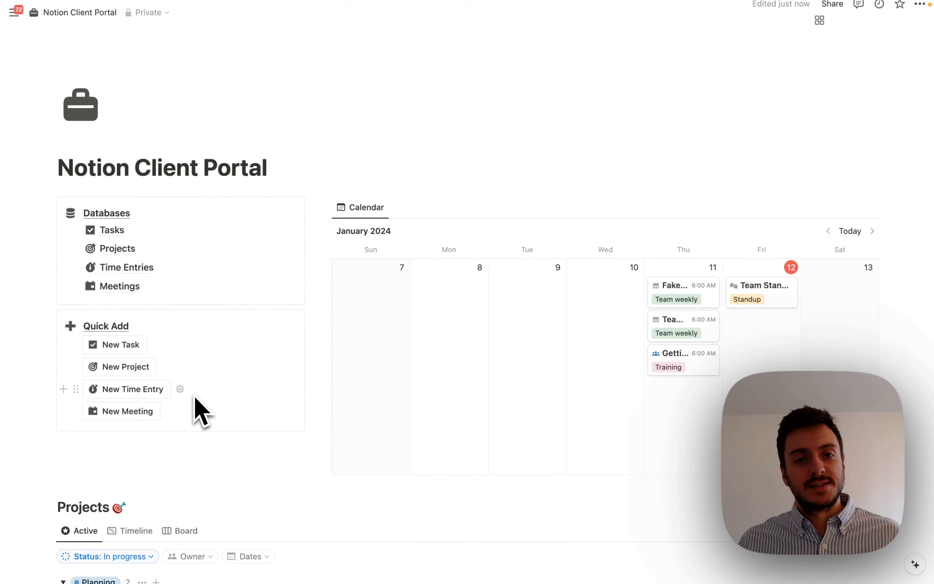
pyautogui.scroll(-20, 195, 400)
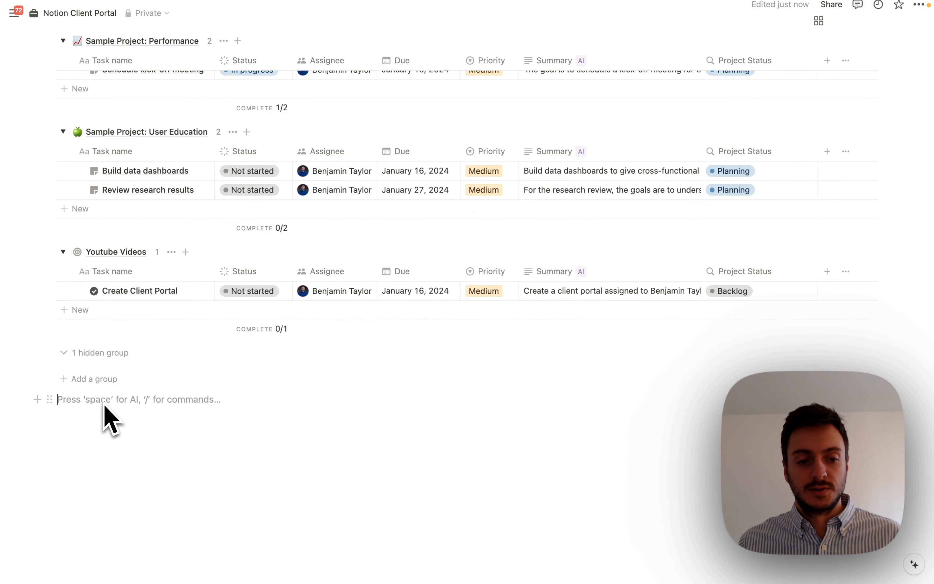
pyautogui.write('/headin')
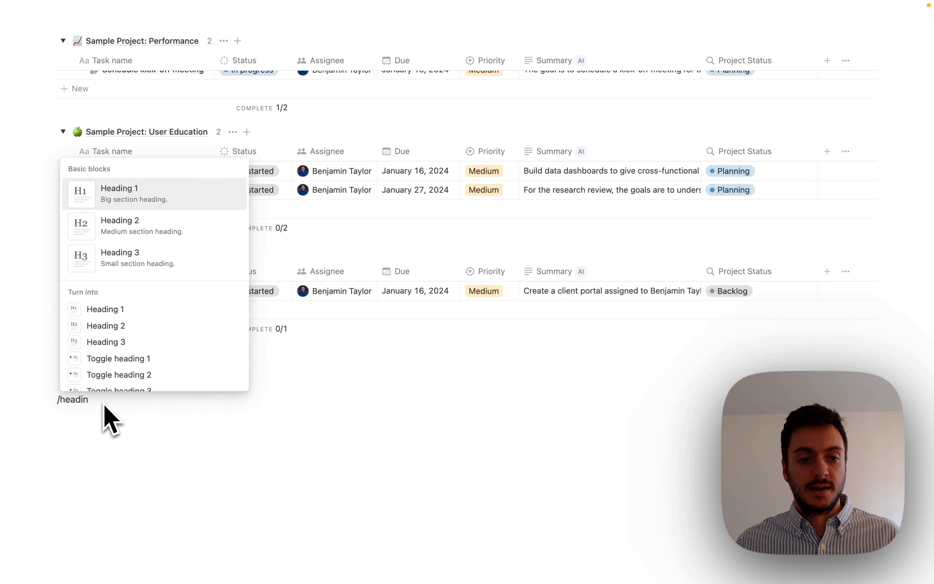
pyautogui.press('Up')
pyautogui.press('Down')
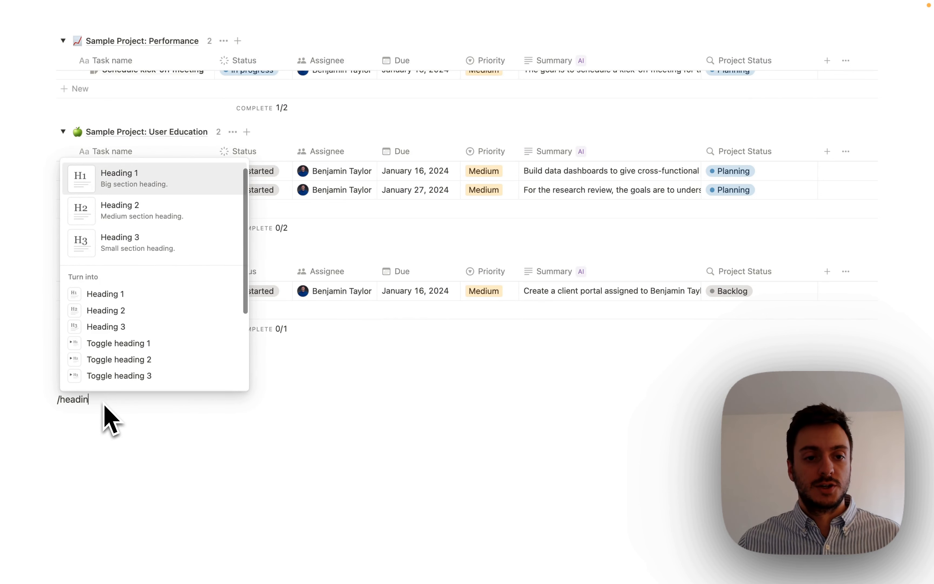
pyautogui.press('Down')
pyautogui.press('Return')
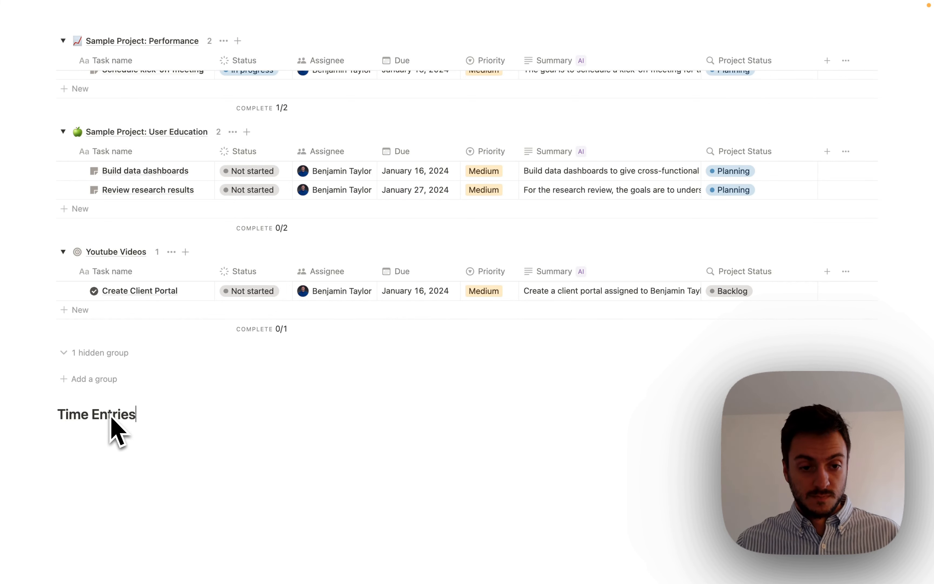
# - Append the stopwatch emoji to the Time Entries heading
pyautogui.press('ctrl+super+space')
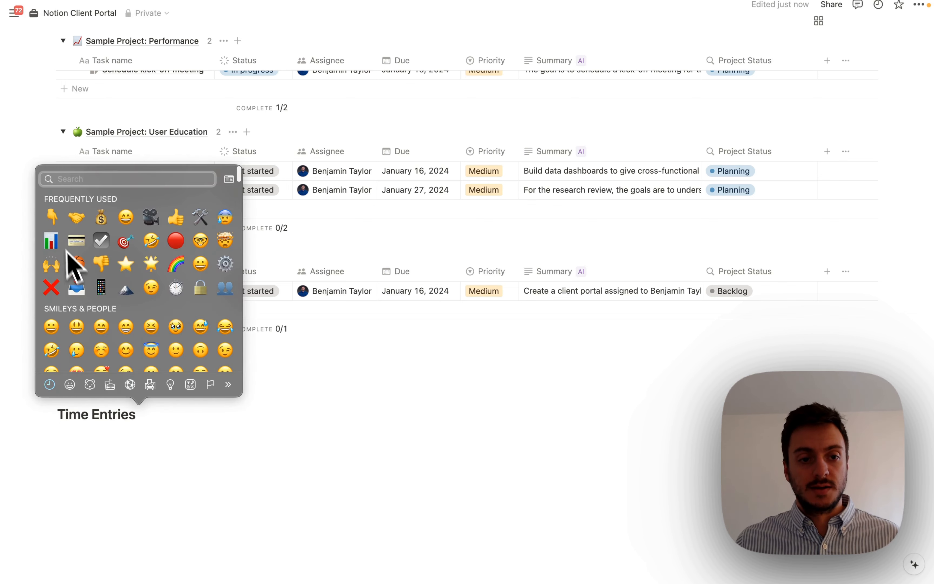
pyautogui.write('stop')
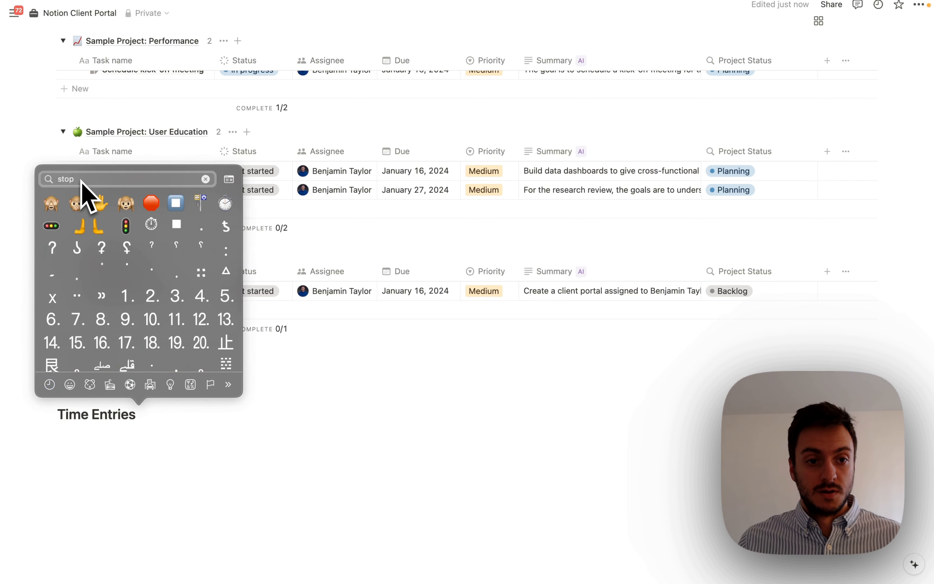
pyautogui.scroll(-3, 154, 216)
pyautogui.scroll(3, 153, 250)
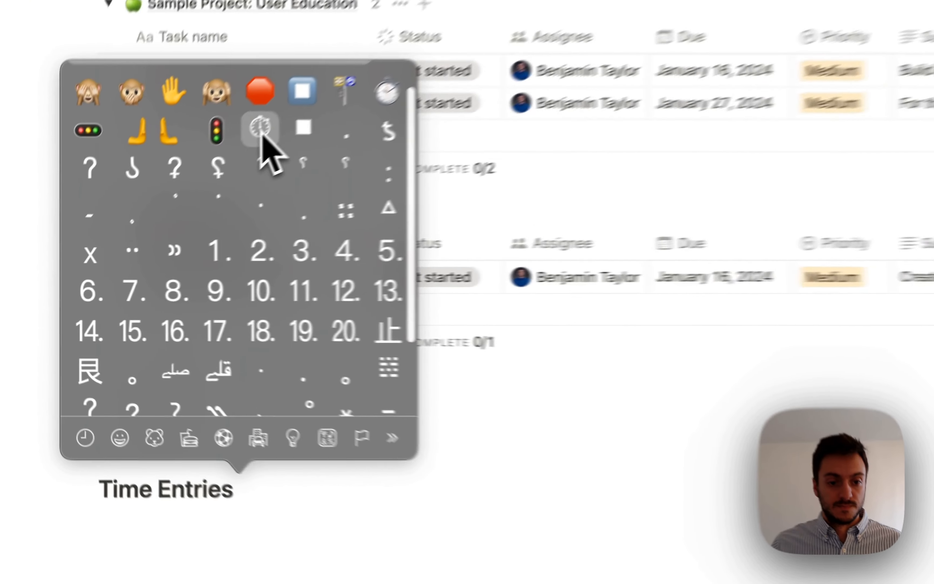
pyautogui.click(261, 129)
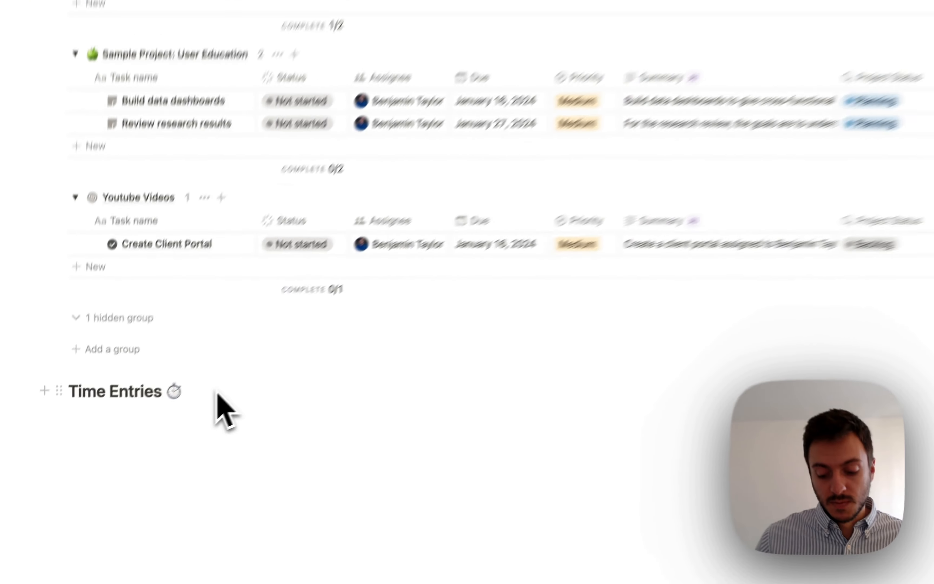
# - Insert a linked view of the Time Entries database below its heading, copying the existing Table view and naming it "This Week"
pyautogui.press('Return')
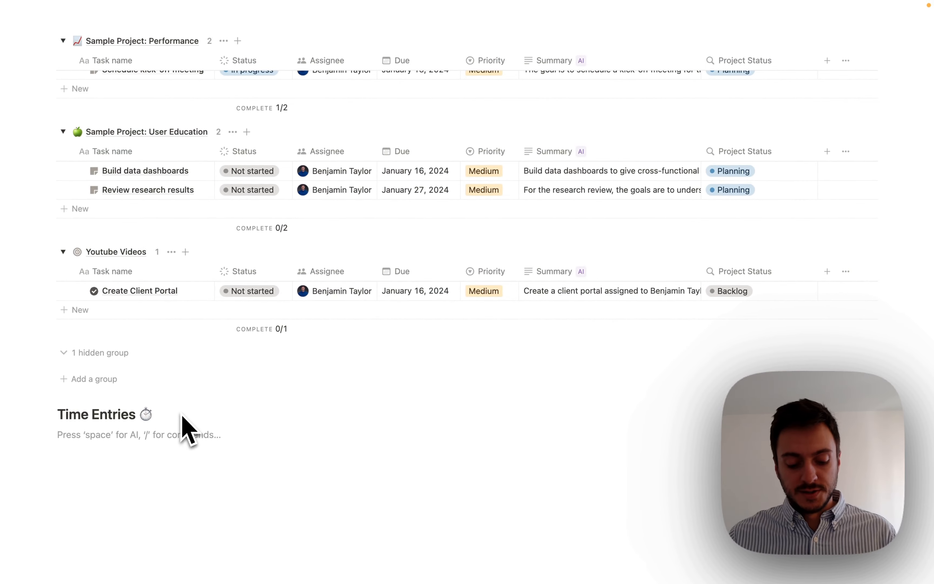
pyautogui.write('/data')
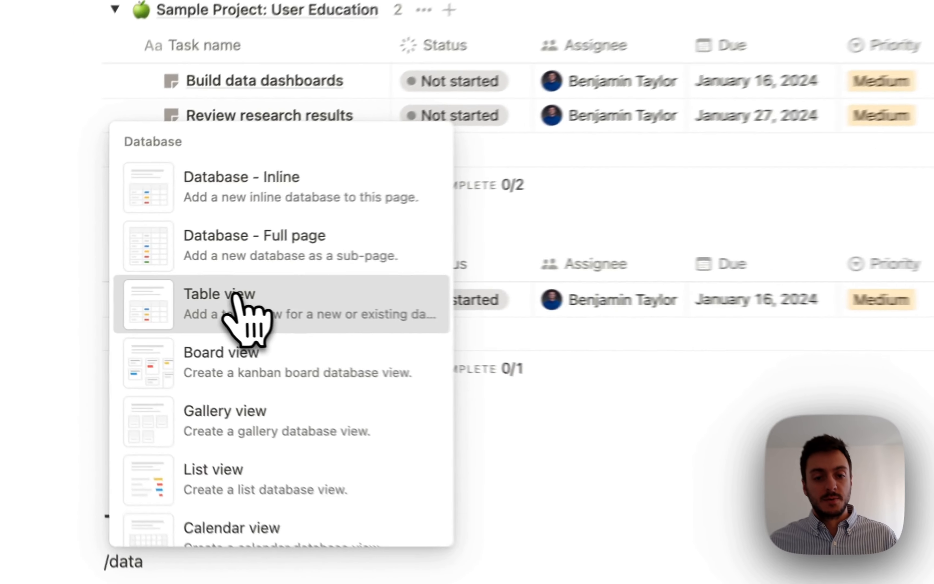
pyautogui.click(136, 294)
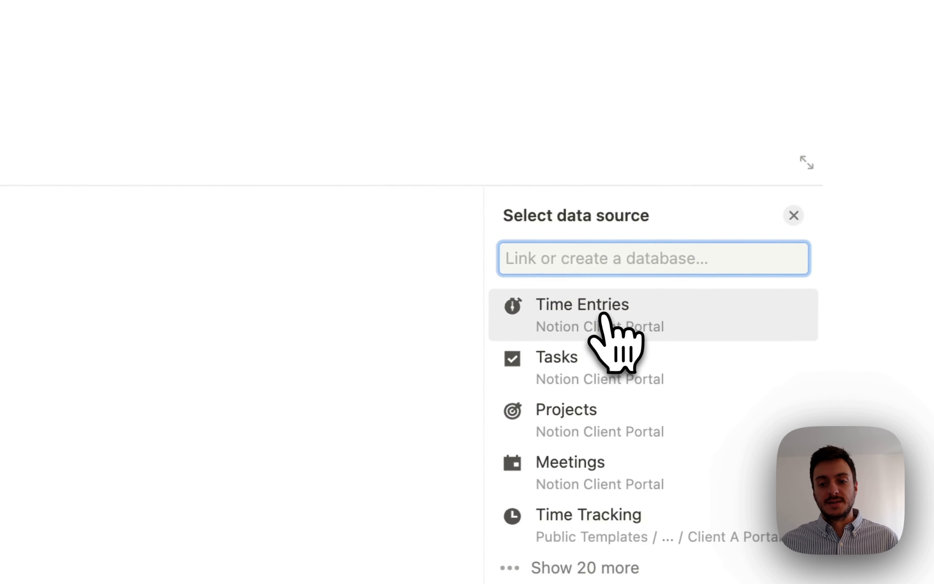
pyautogui.click(711, 321)
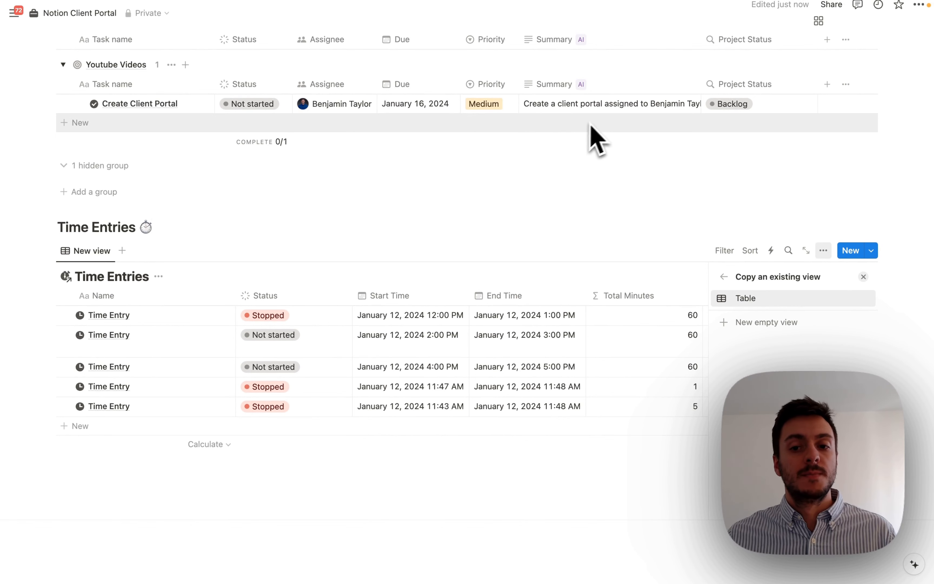
pyautogui.click(747, 299)
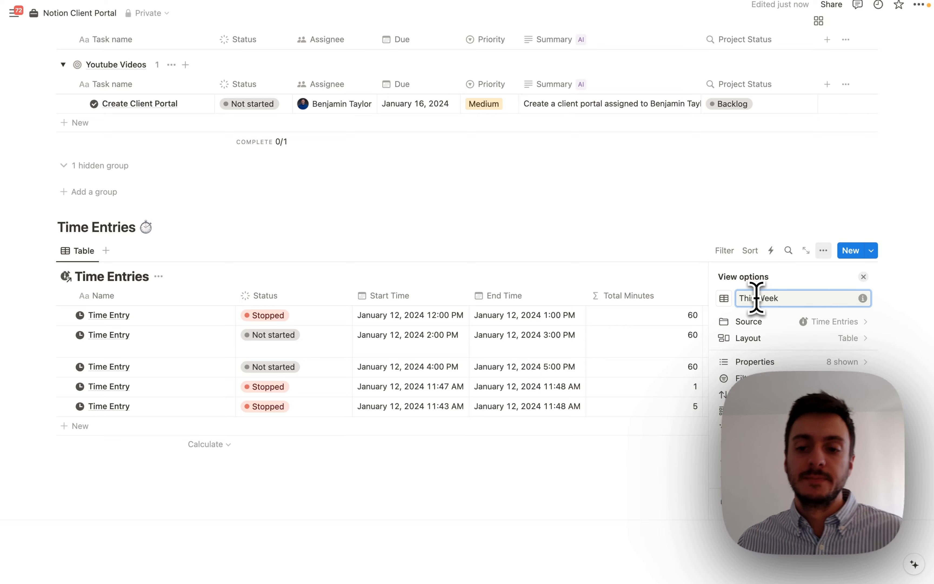
pyautogui.press('Return')
# - Give the This Week view the calendar icon with vertical columns and hide the linked database's title
pyautogui.click(90, 252)
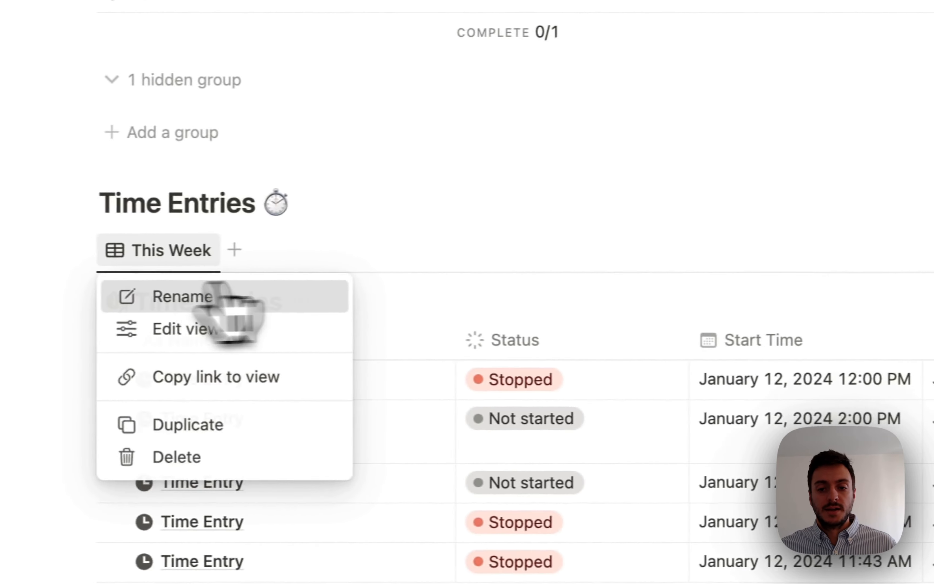
pyautogui.click(216, 297)
pyautogui.click(628, 230)
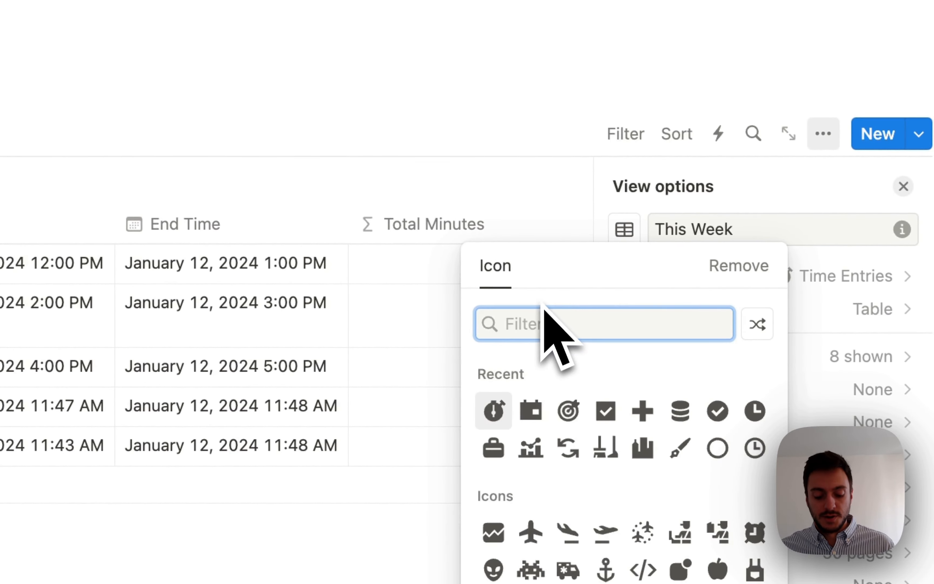
pyautogui.write('calend')
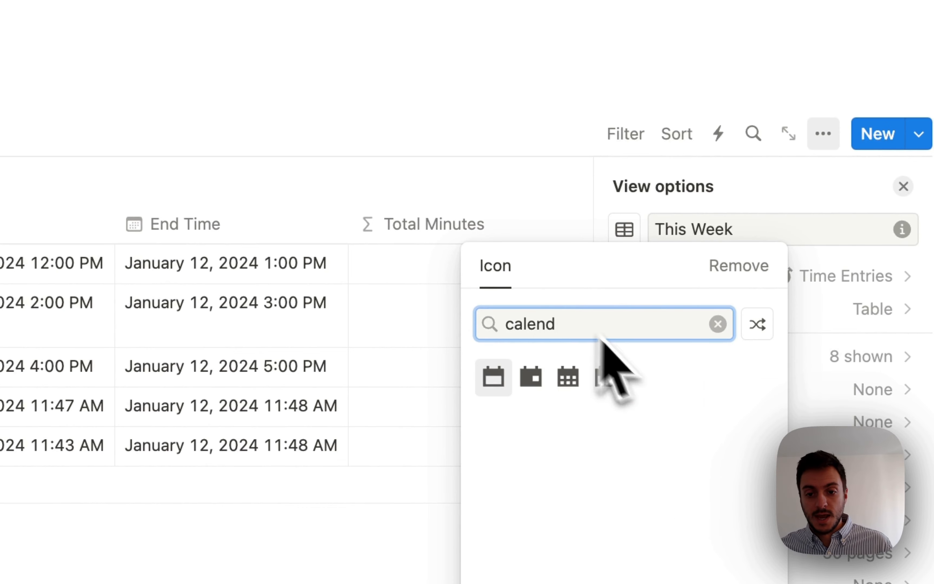
pyautogui.click(617, 384)
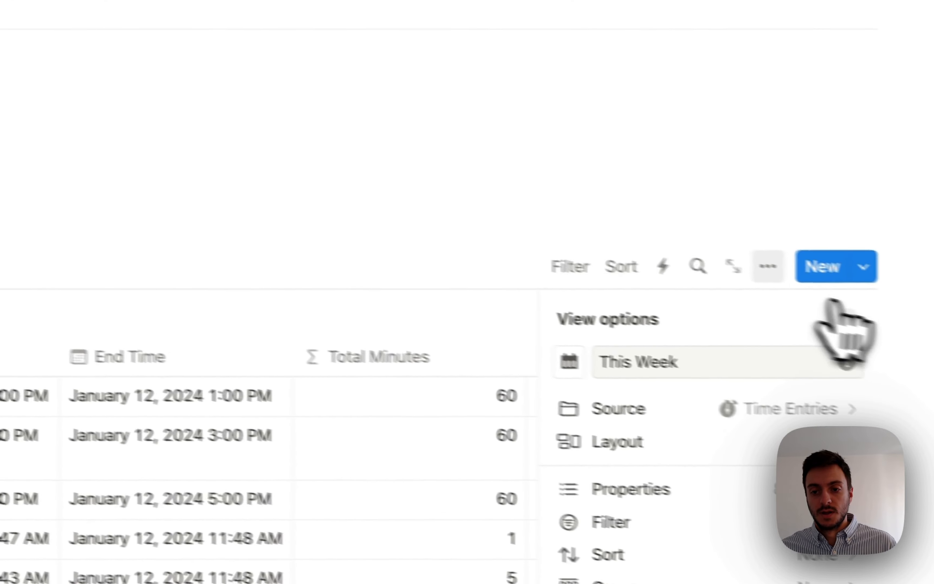
pyautogui.click(247, 247)
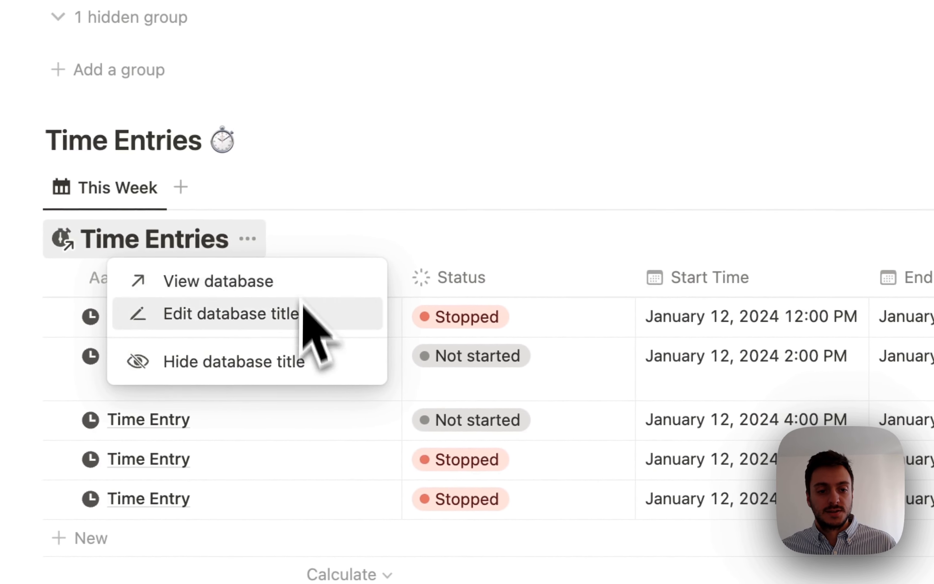
pyautogui.click(255, 363)
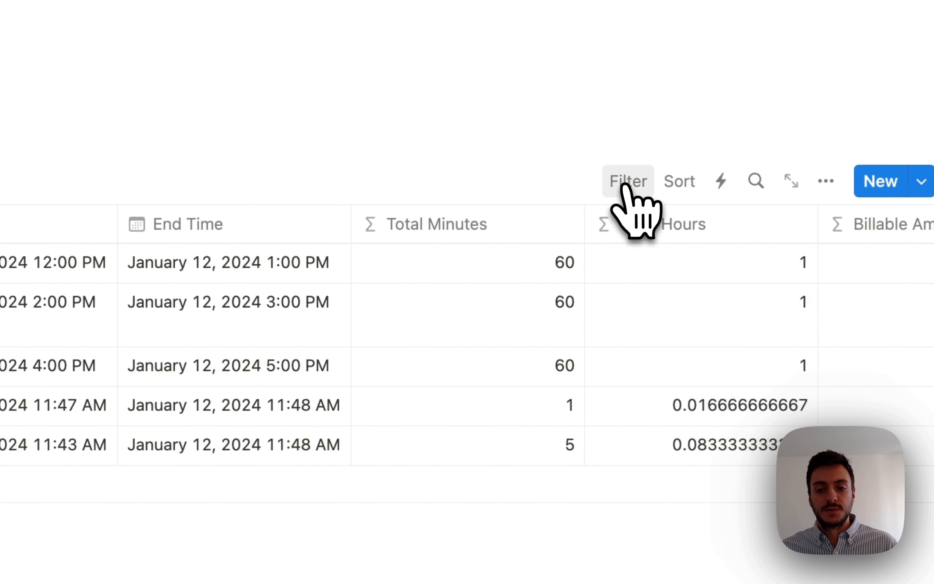
# - Filter the This Week view by Start Time, relative to today, set to this week
pyautogui.click(629, 183)
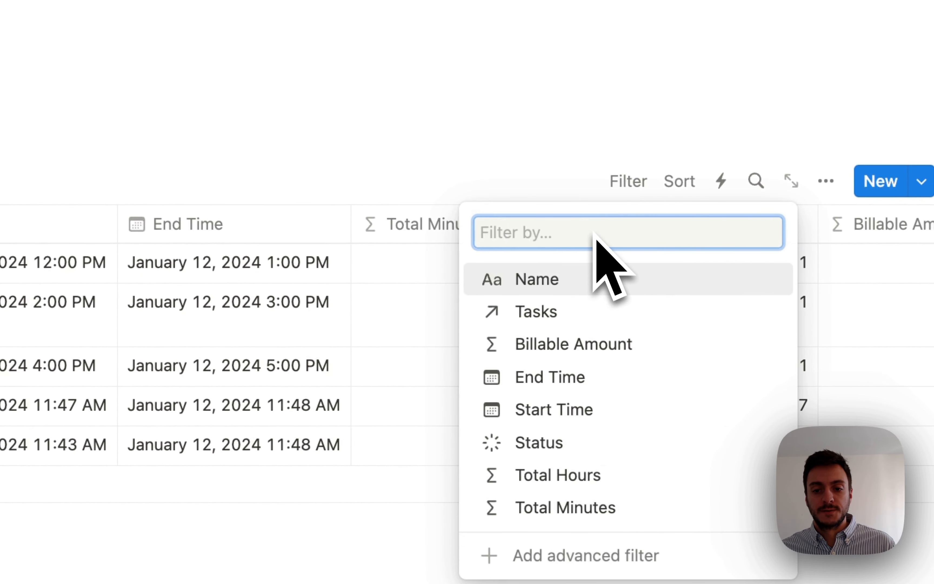
pyautogui.click(577, 412)
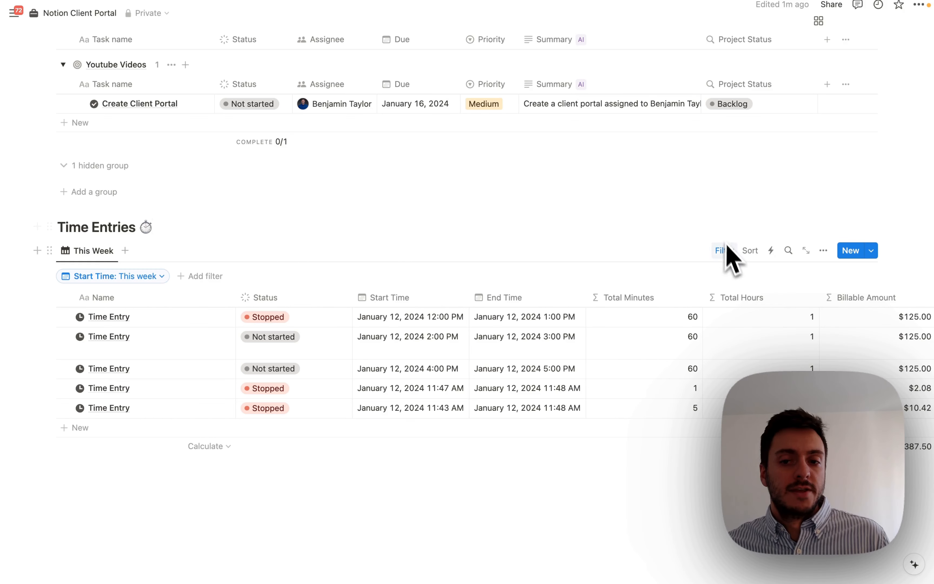
pyautogui.click(159, 276)
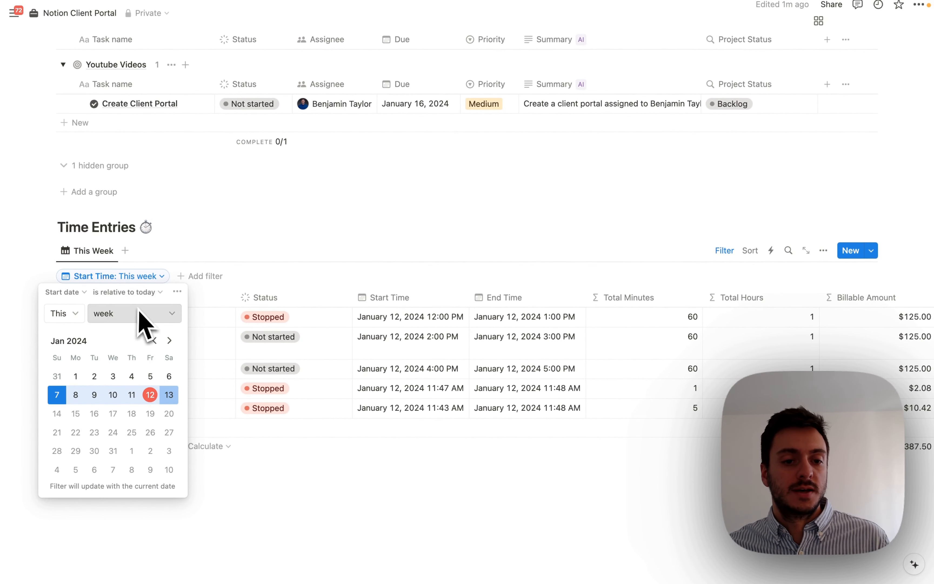
pyautogui.click(391, 247)
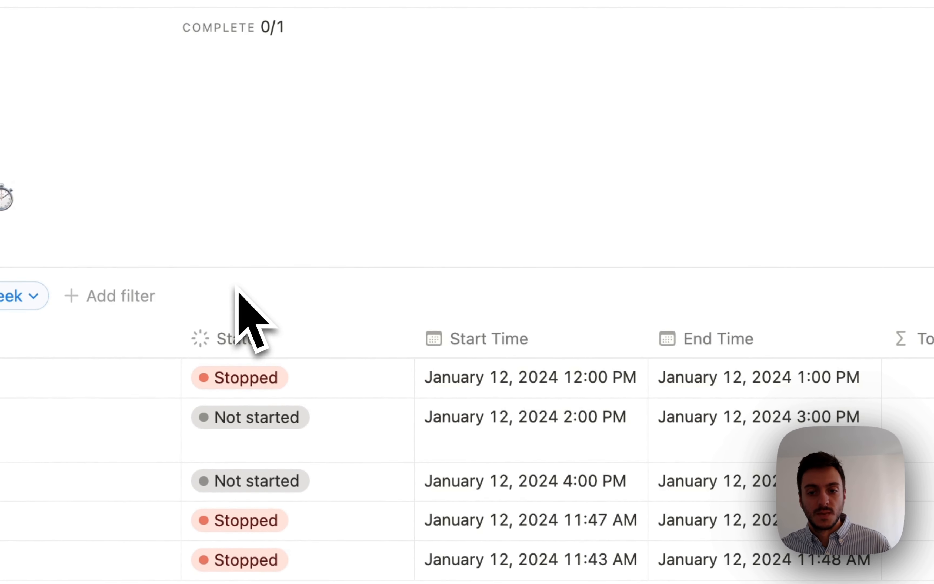
# - Sort the This Week time entries by Start Time in descending order
pyautogui.click(623, 179)
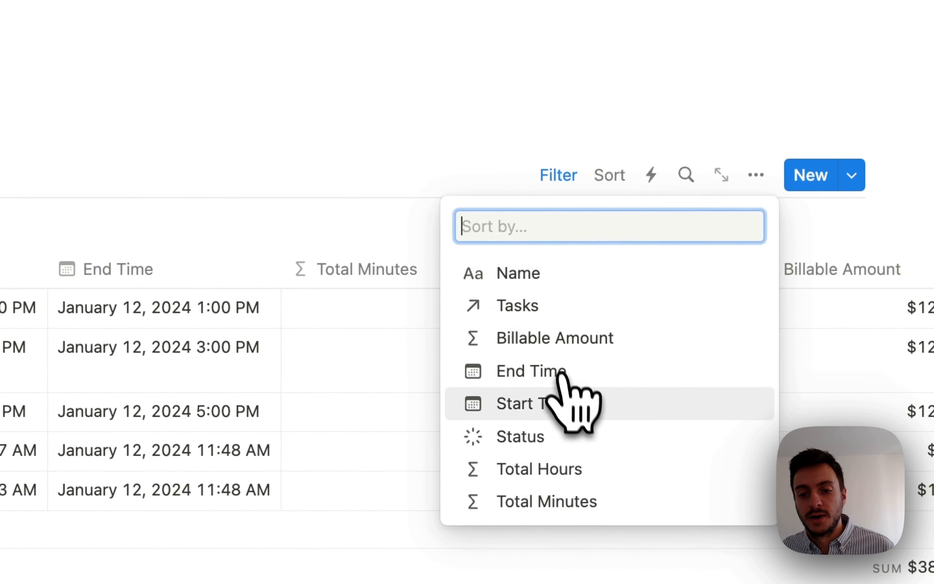
pyautogui.click(528, 405)
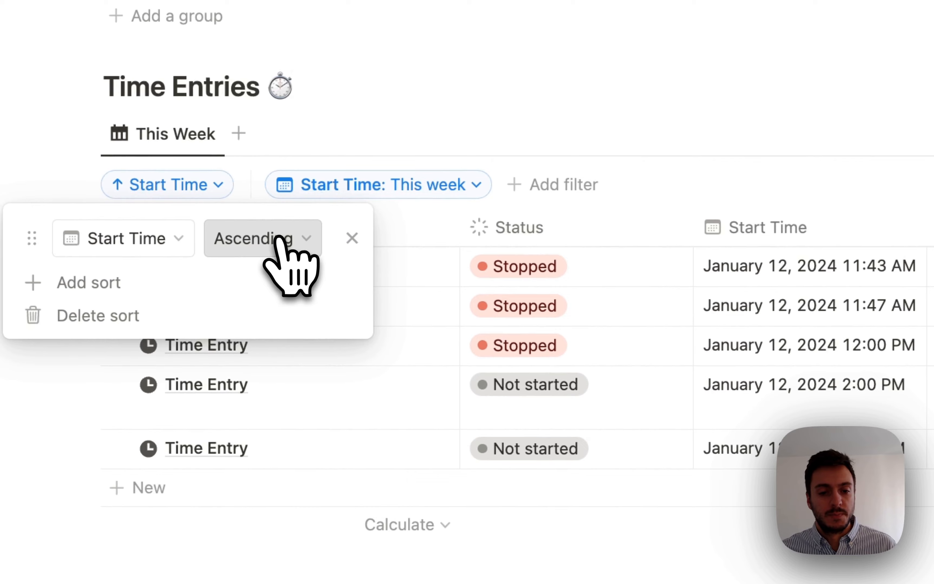
pyautogui.click(272, 238)
pyautogui.click(288, 311)
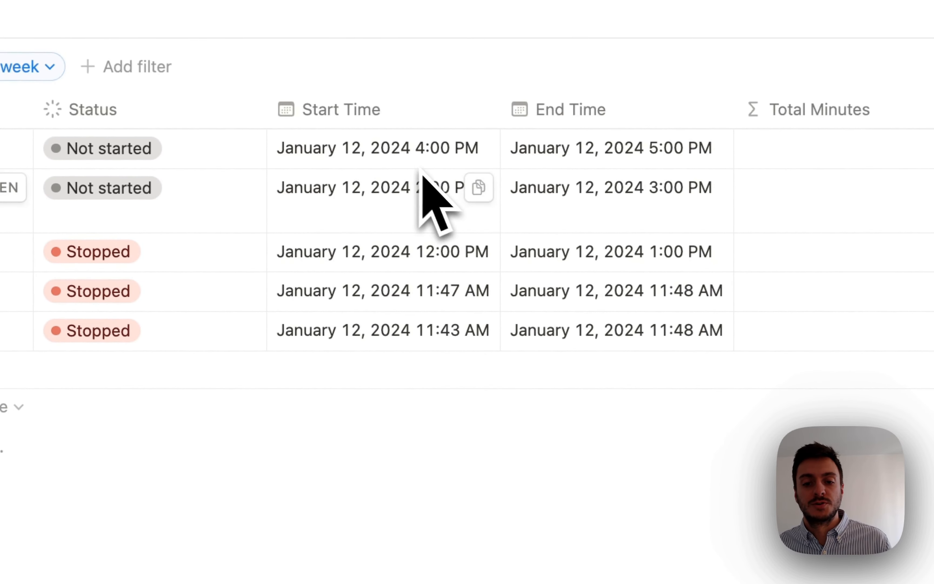
# - Add Sum calculations beneath the Total Hours and Total Minutes columns of the This Week view
pyautogui.hscroll(5, 575, 266)
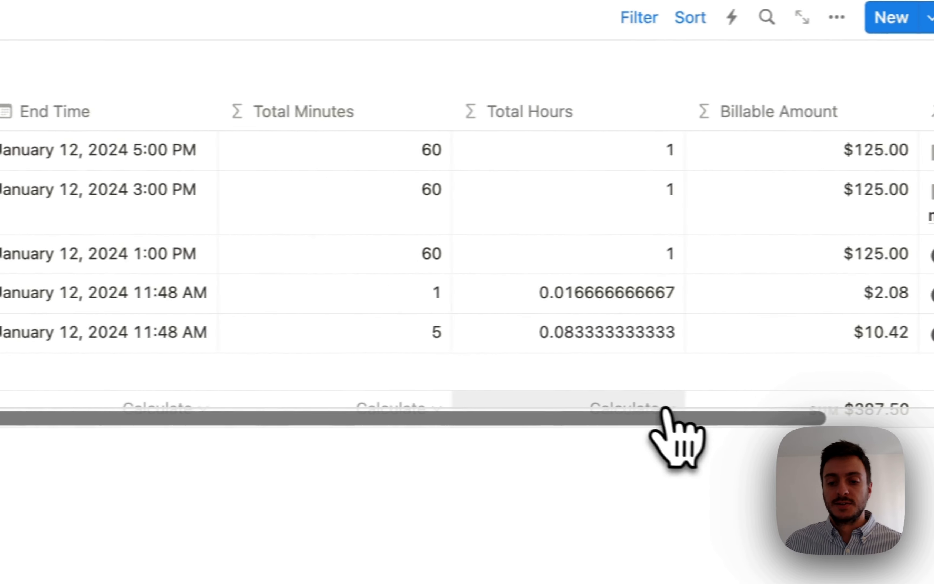
pyautogui.click(622, 409)
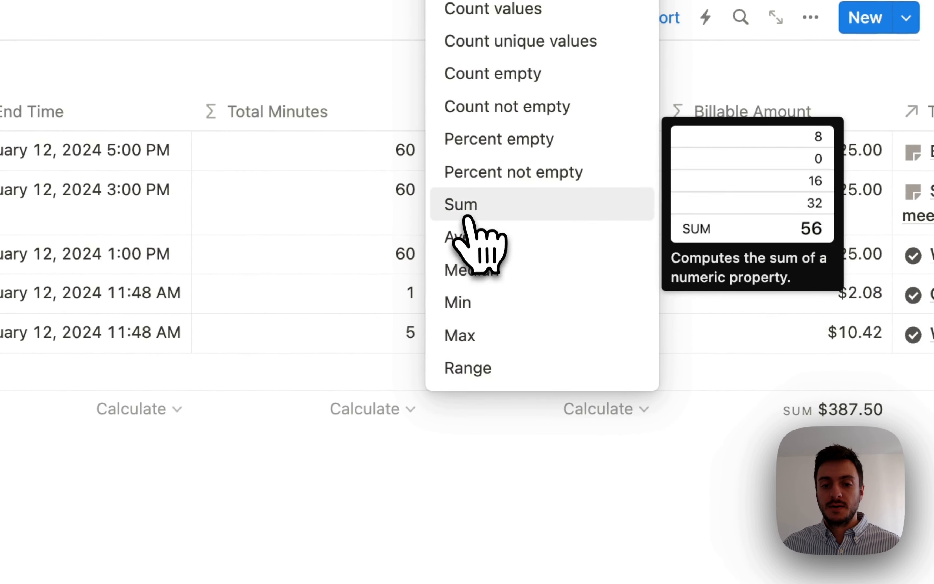
pyautogui.click(469, 211)
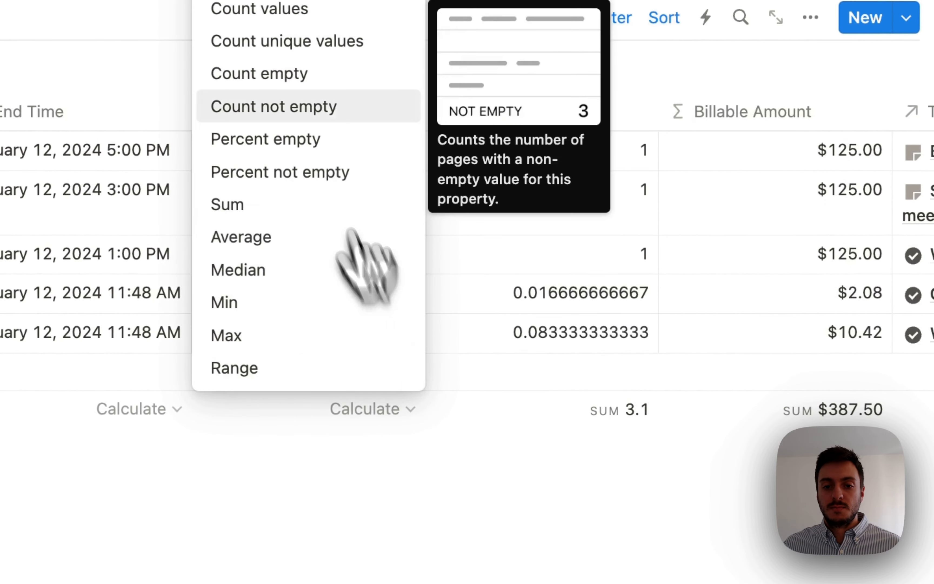
pyautogui.click(277, 208)
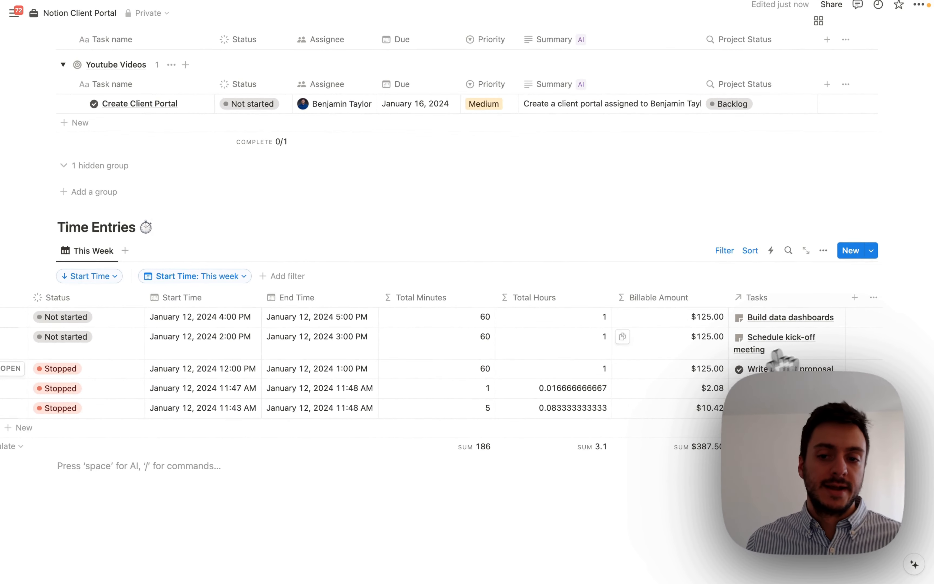
# - Duplicate the This Week view of the time entries and rename the copy "This Month"
pyautogui.hscroll(-5, 641, 376)
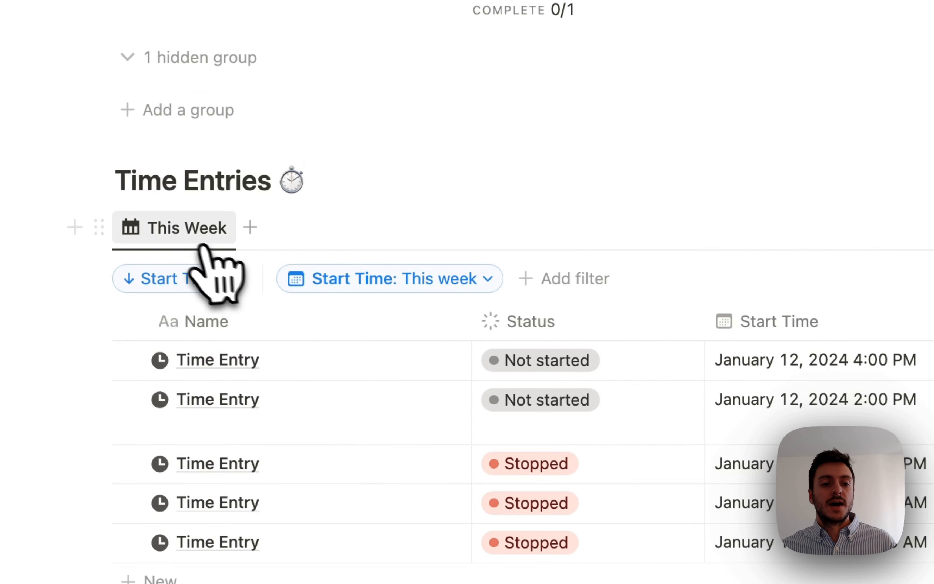
pyautogui.click(189, 231)
pyautogui.click(257, 425)
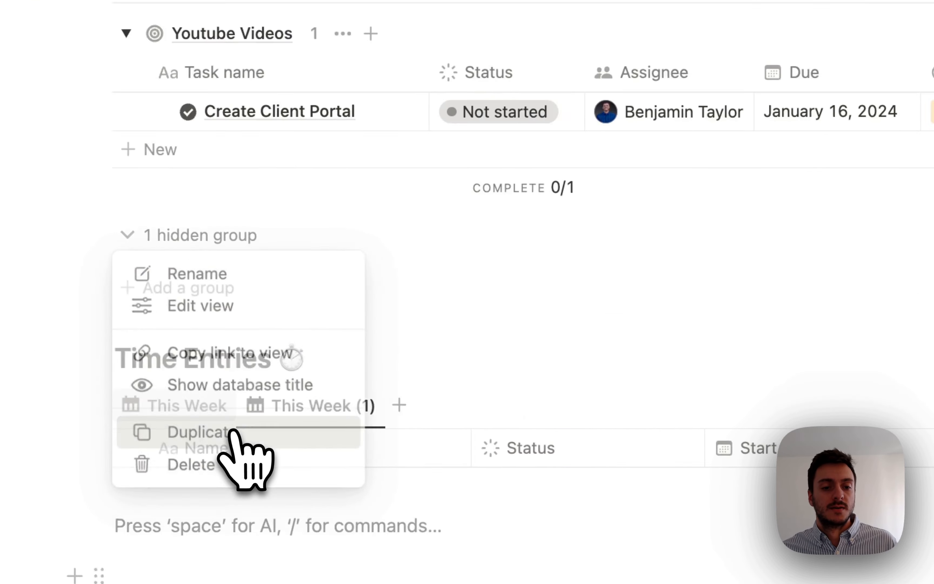
pyautogui.moveTo(711, 191)
pyautogui.mouseDown()
pyautogui.moveTo(608, 194)
pyautogui.moveTo(697, 185)
pyautogui.mouseUp()
pyautogui.click(723, 198)
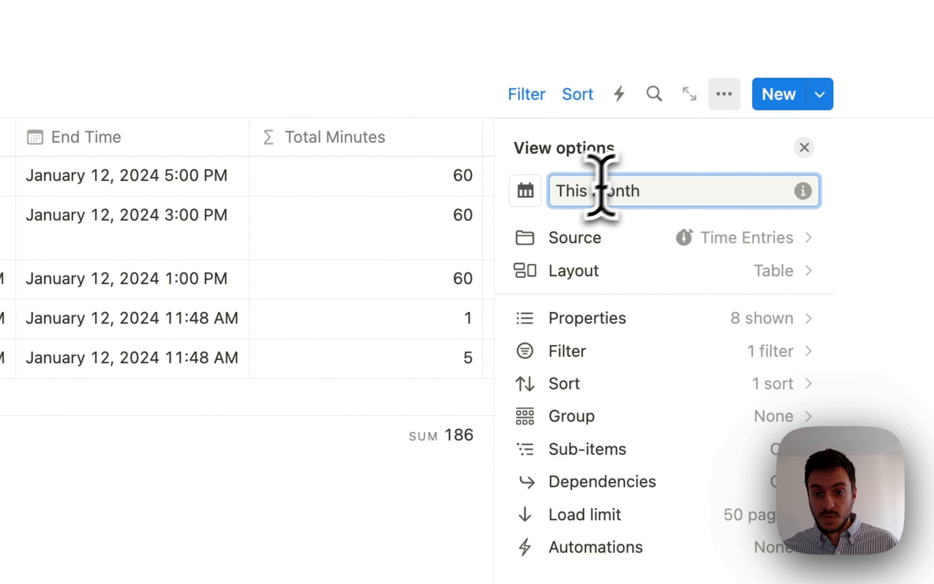
# - Change the This Month view's icon to the calendar with a grid of days
pyautogui.click(526, 191)
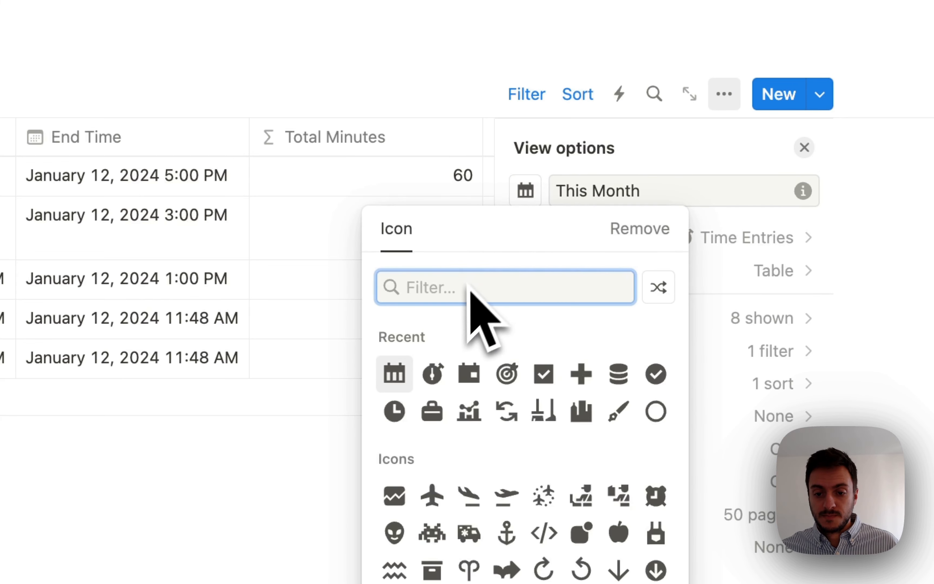
pyautogui.write('calen')
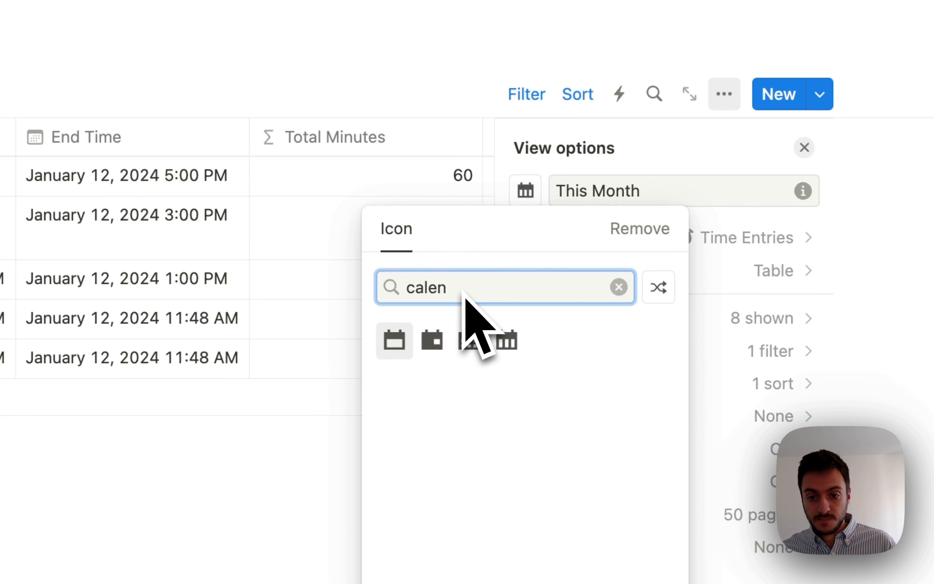
pyautogui.click(468, 341)
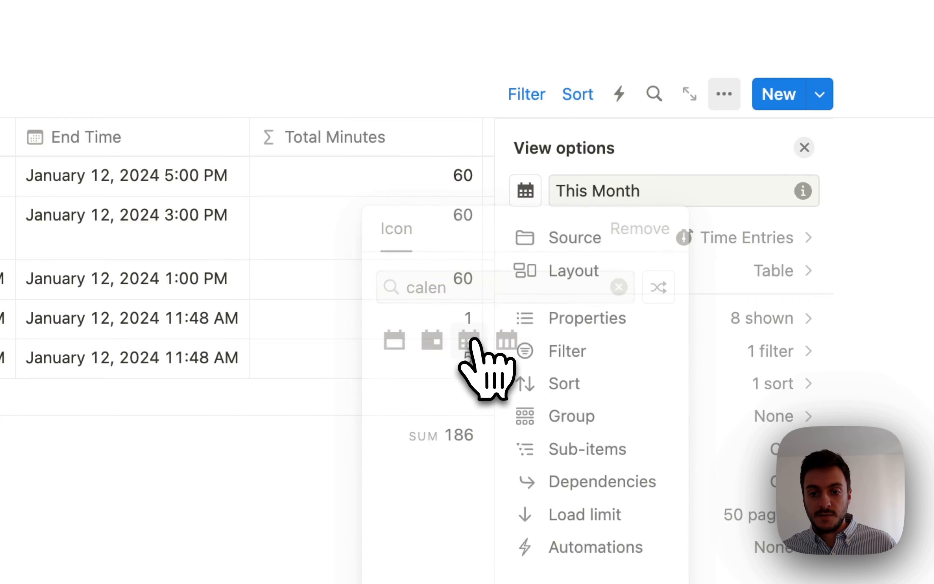
pyautogui.click(253, 485)
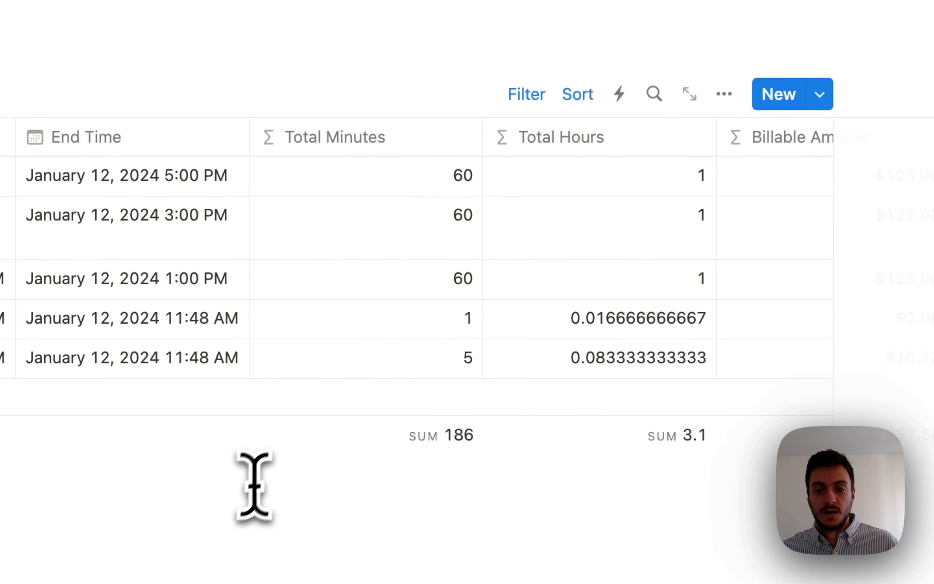
# - Set the Start Time filter of the This Month view to this month
pyautogui.click(533, 99)
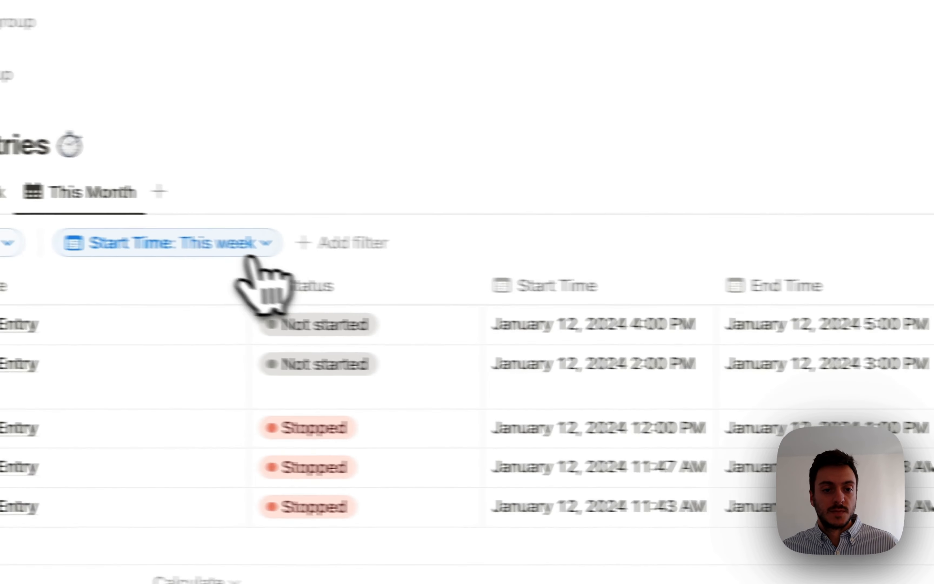
pyautogui.click(217, 242)
pyautogui.click(279, 329)
pyautogui.click(281, 428)
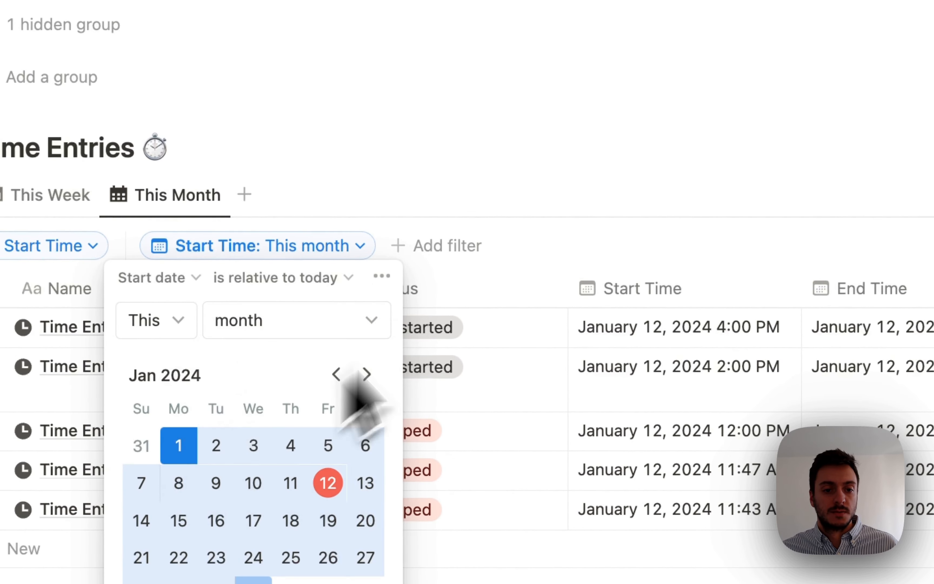
pyautogui.click(643, 170)
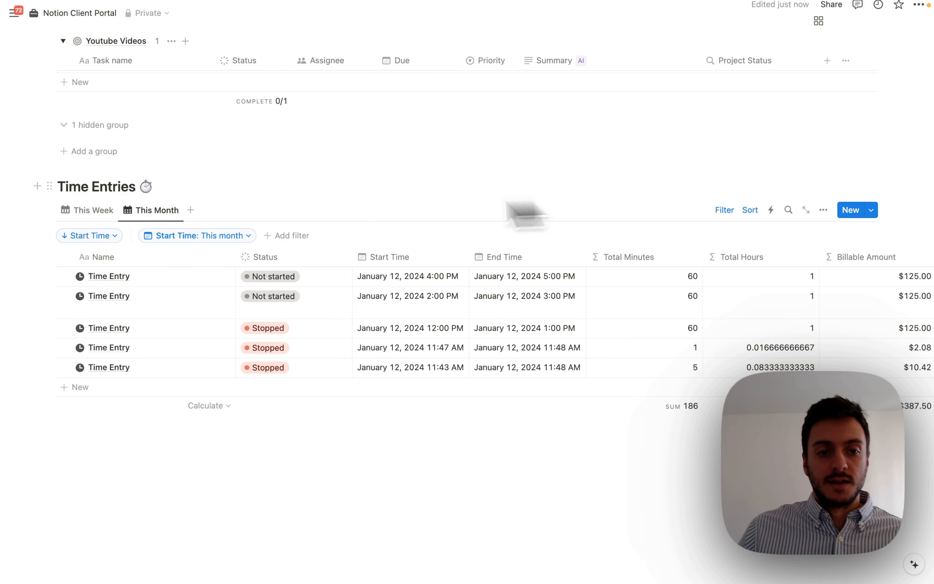
# - Duplicate the This Month view of the time entries and rename the copy "All"
pyautogui.click(146, 212)
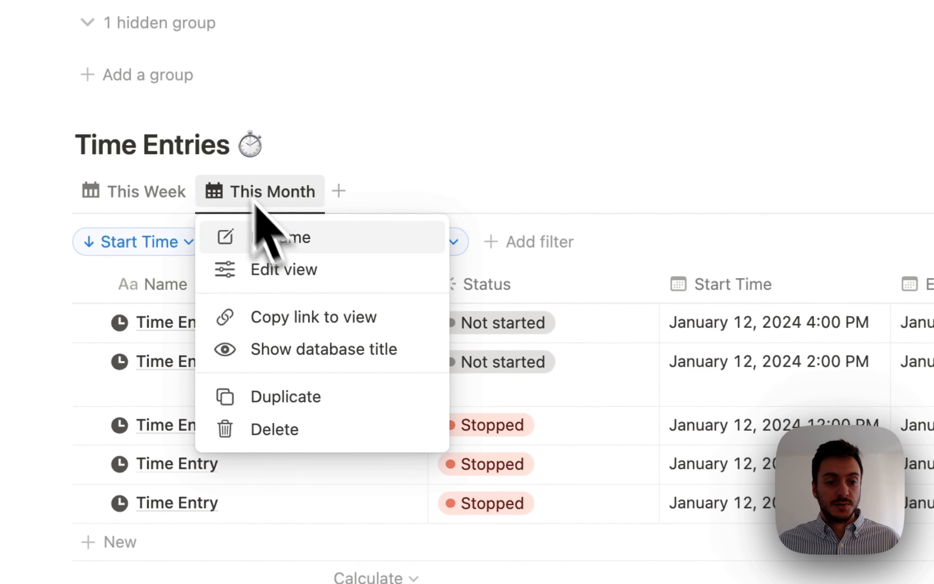
pyautogui.click(301, 396)
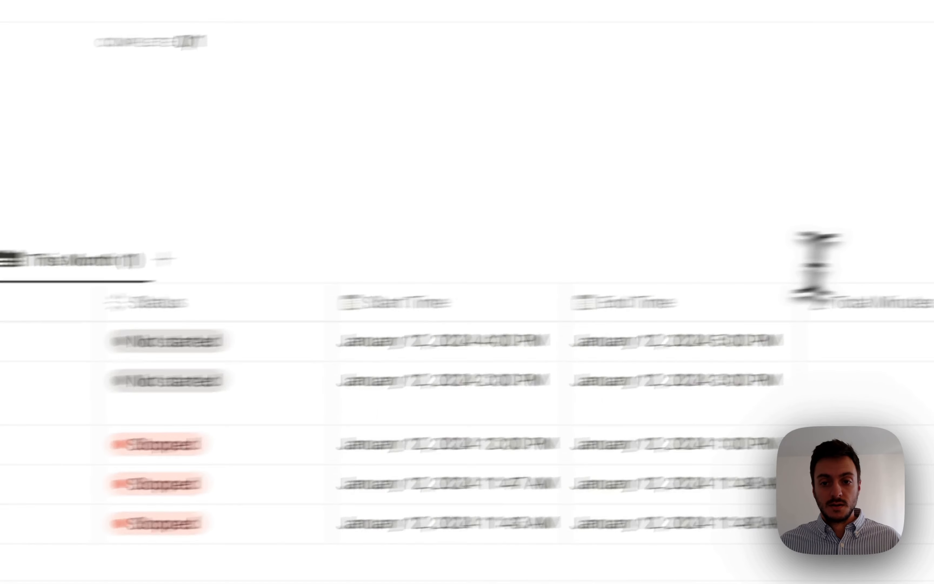
pyautogui.moveTo(668, 214); pyautogui.dragTo(568, 215)
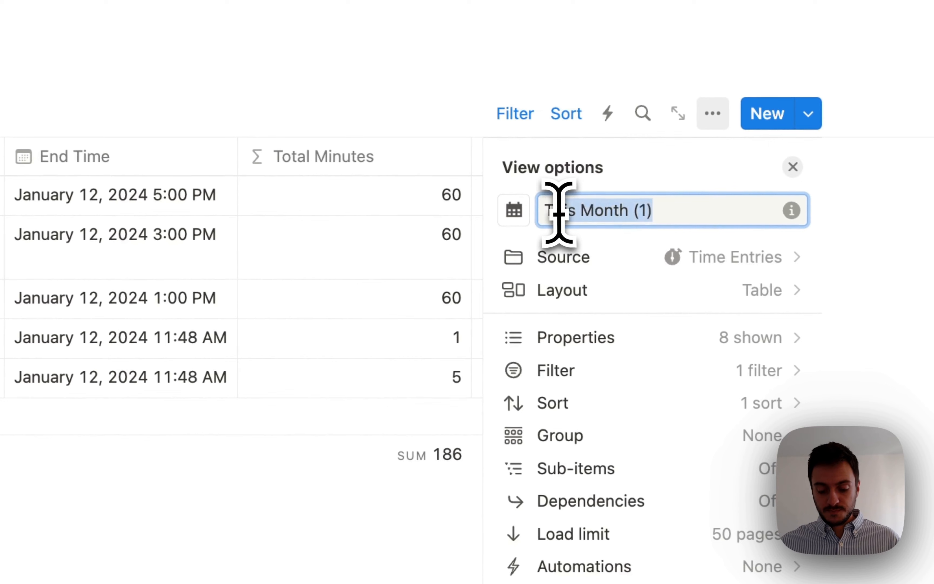
pyautogui.write('All')
# - Change the All view's icon to the stopwatch
pyautogui.click(514, 211)
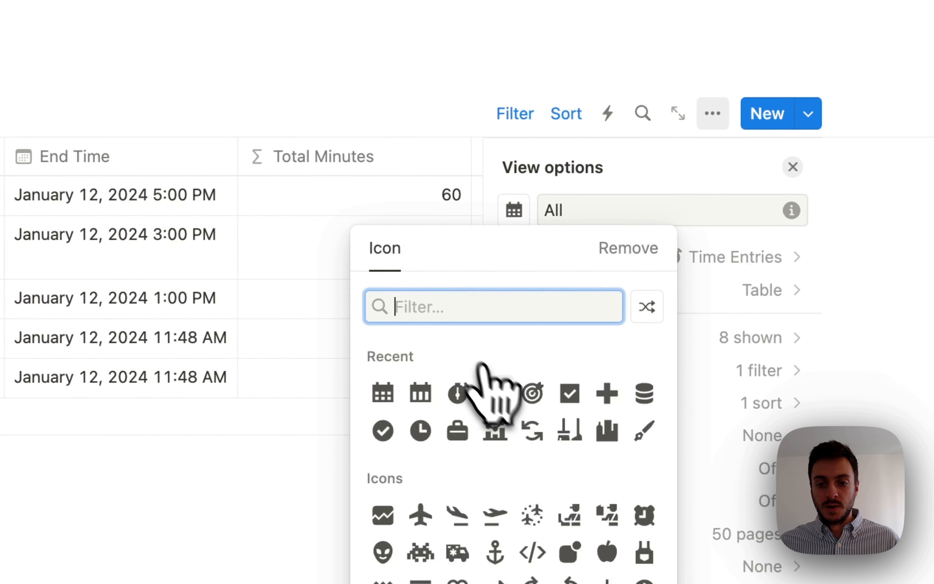
pyautogui.click(458, 394)
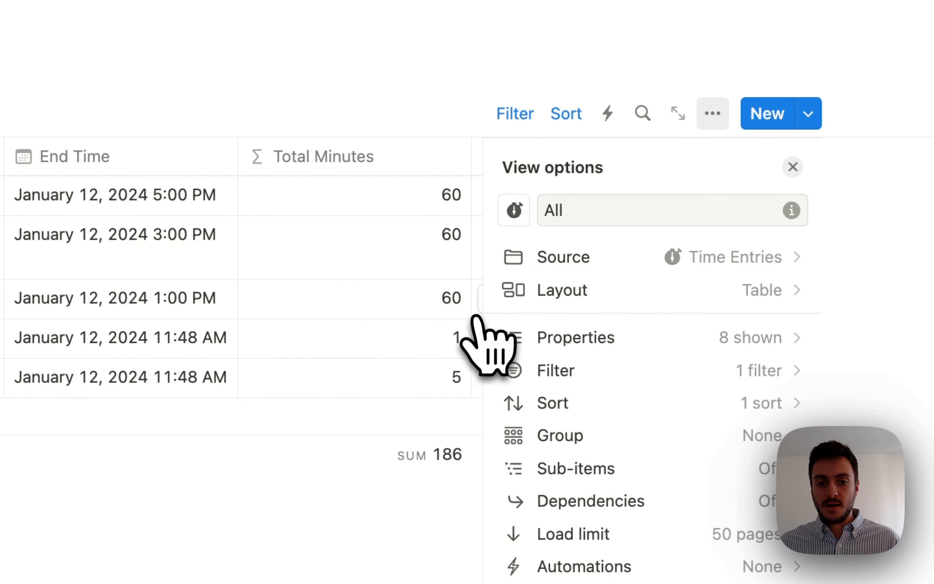
pyautogui.click(68, 573)
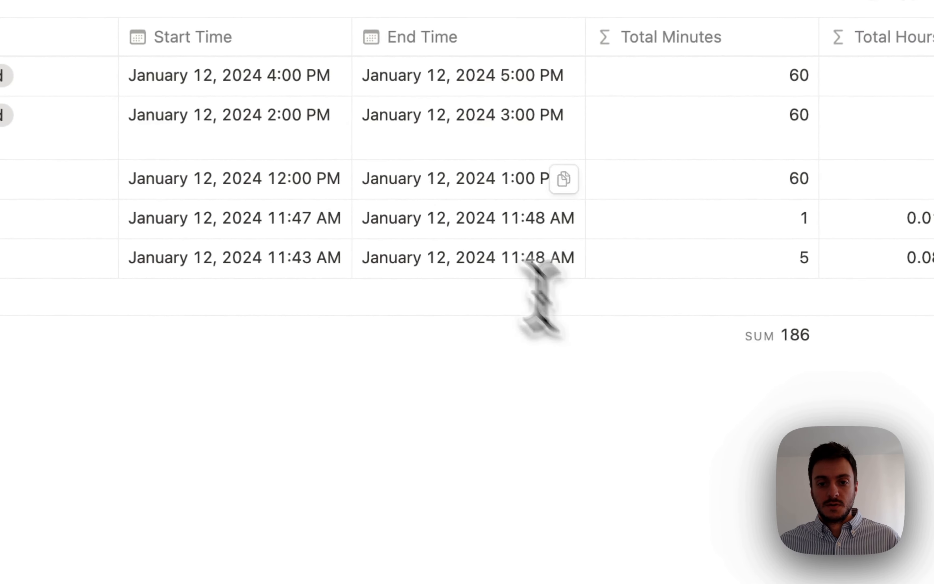
# - Delete the Start Time filter from the All view of the time entries
pyautogui.click(764, 145)
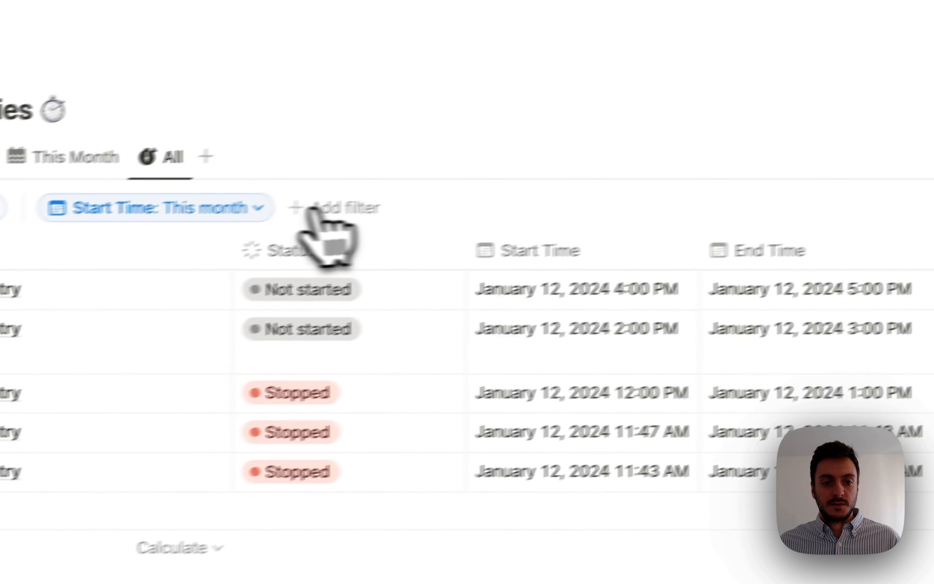
pyautogui.click(313, 195)
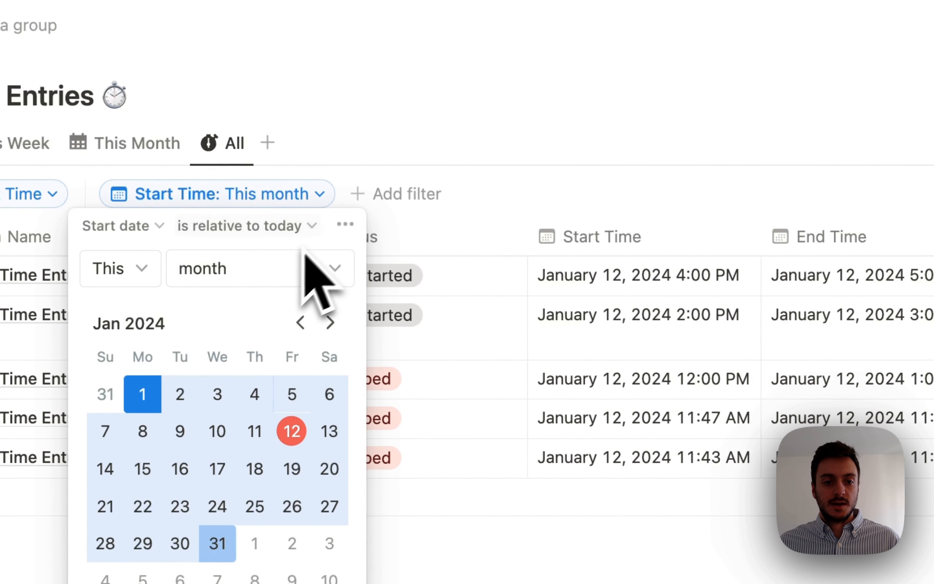
pyautogui.click(339, 226)
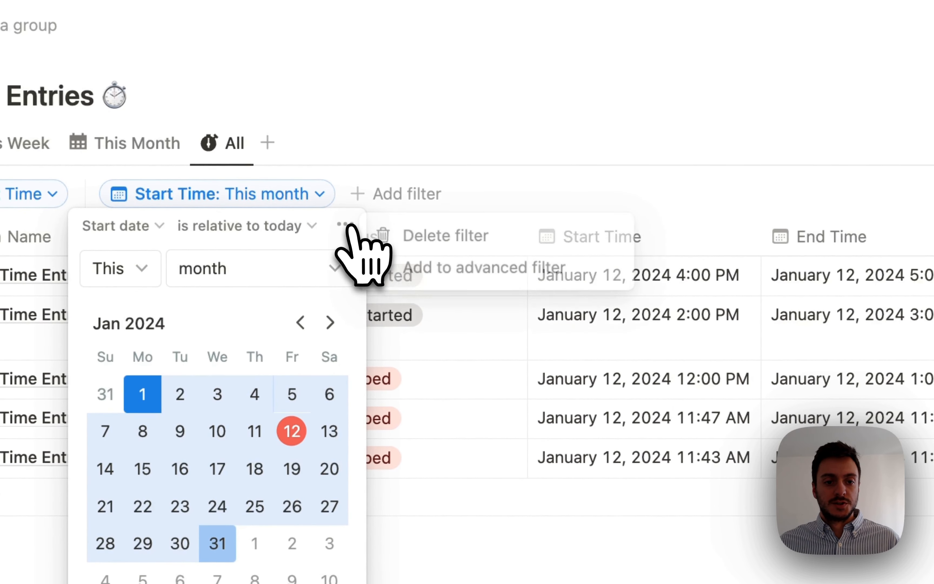
pyautogui.click(464, 236)
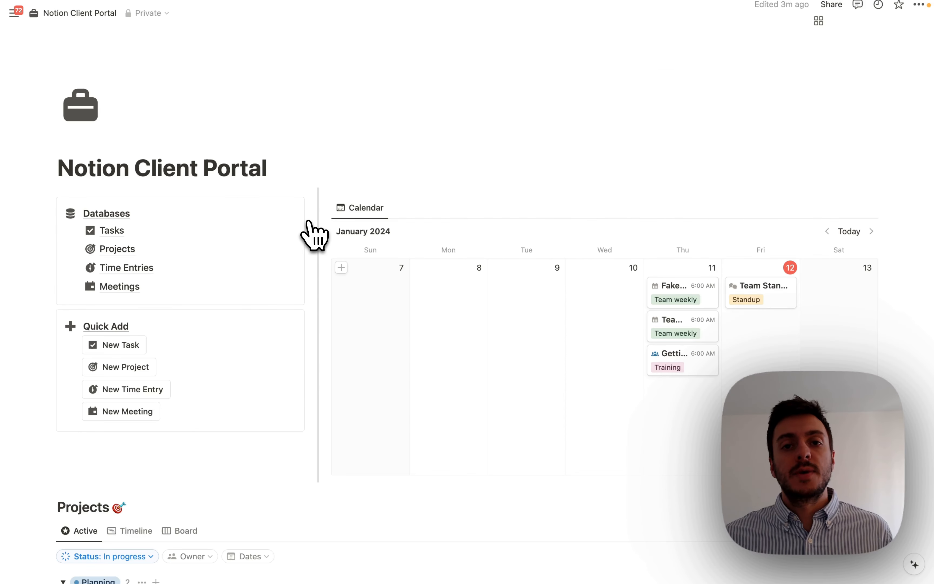
# - Create a new project from the Quick Add callout and title it "Getting Client In Portal"
pyautogui.scroll(-20, 315, 235)
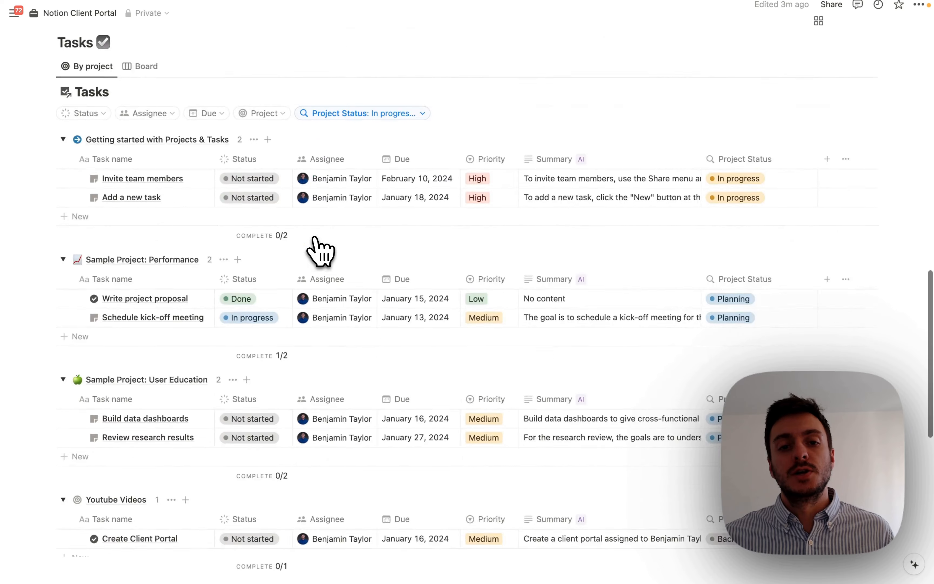
pyautogui.scroll(20, 314, 238)
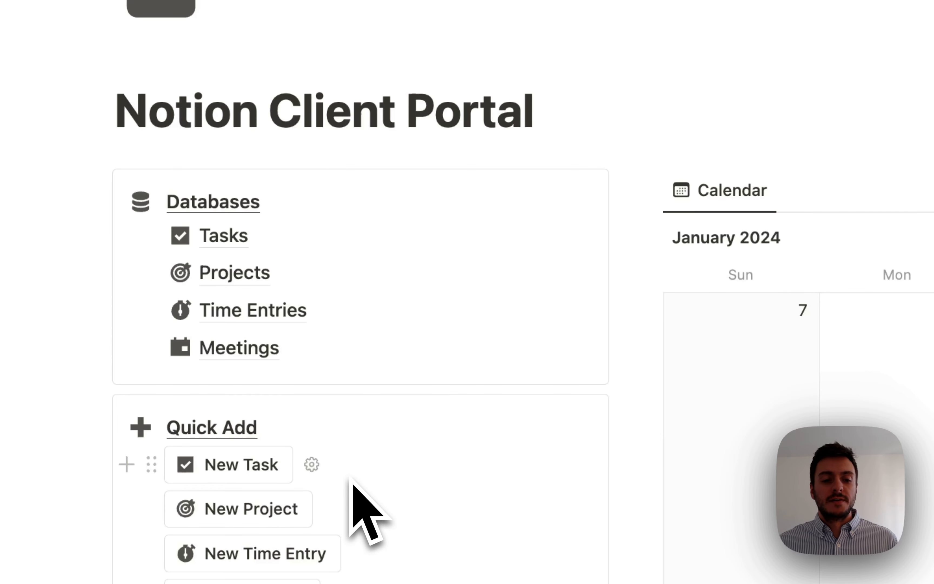
pyautogui.click(266, 510)
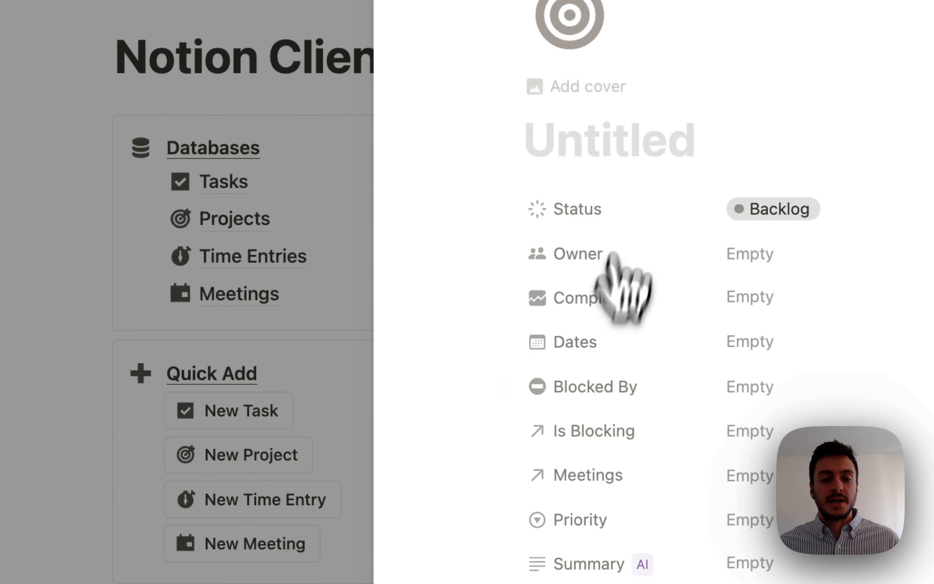
pyautogui.click(606, 131)
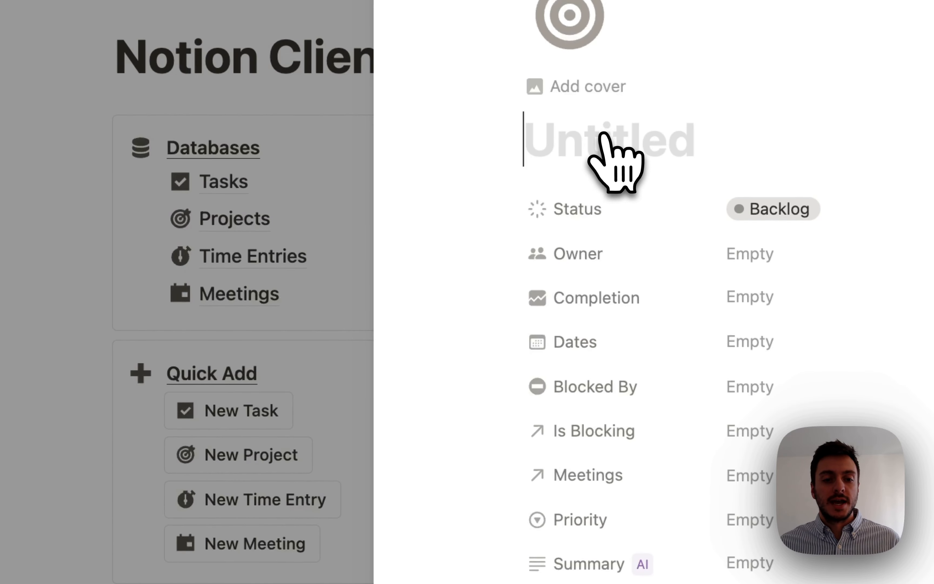
pyautogui.write('Getting Client In Portal')
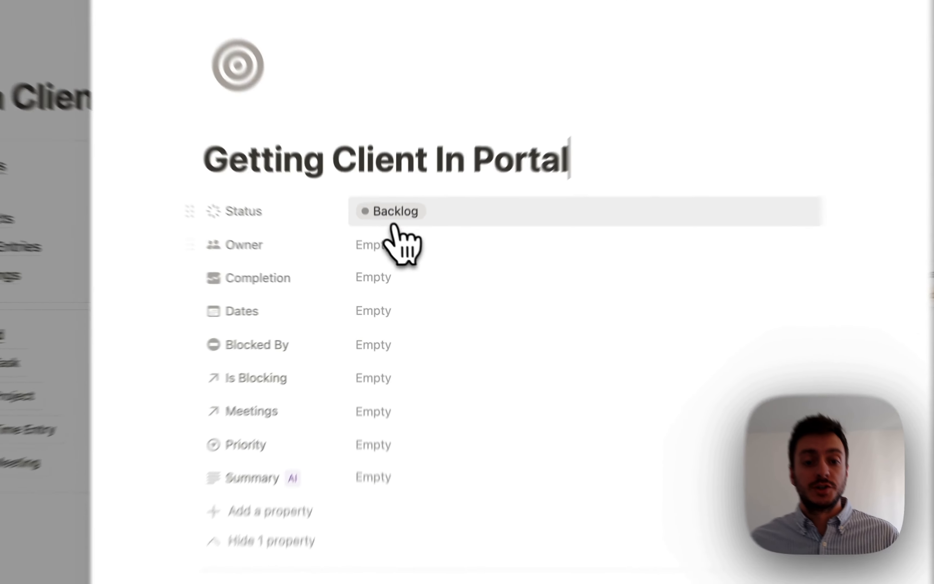
# - Set the new project's status to Planning and assign its owner
pyautogui.click(386, 244)
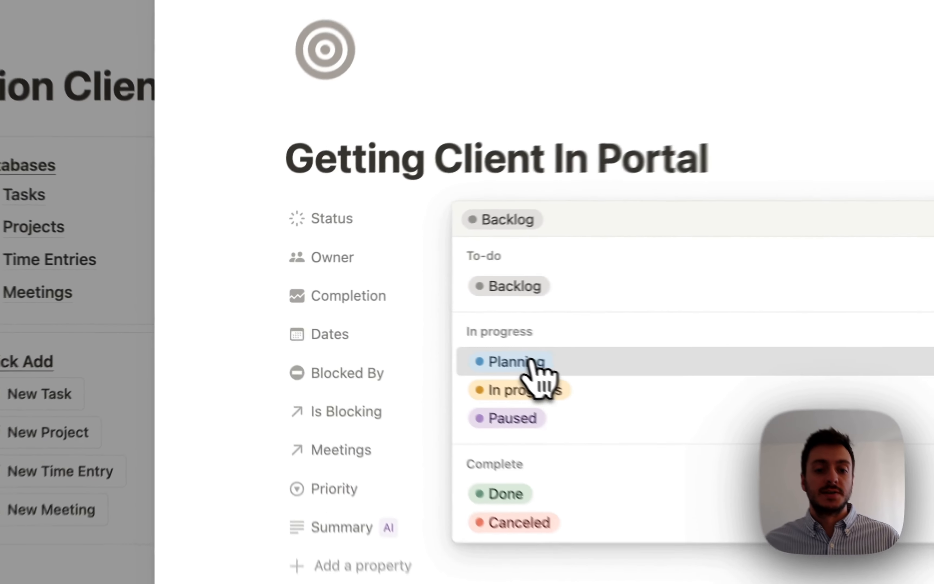
pyautogui.click(436, 325)
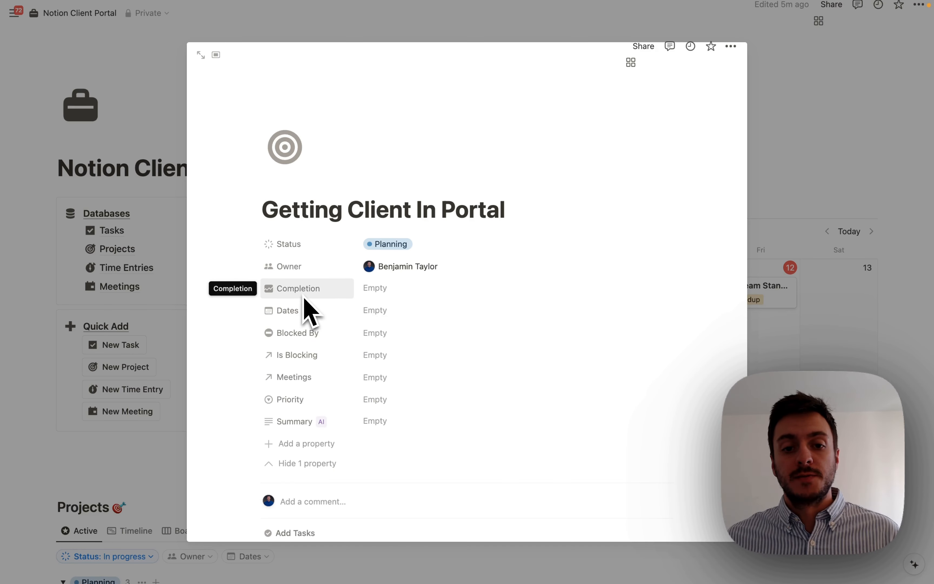
pyautogui.scroll(-5, 303, 296)
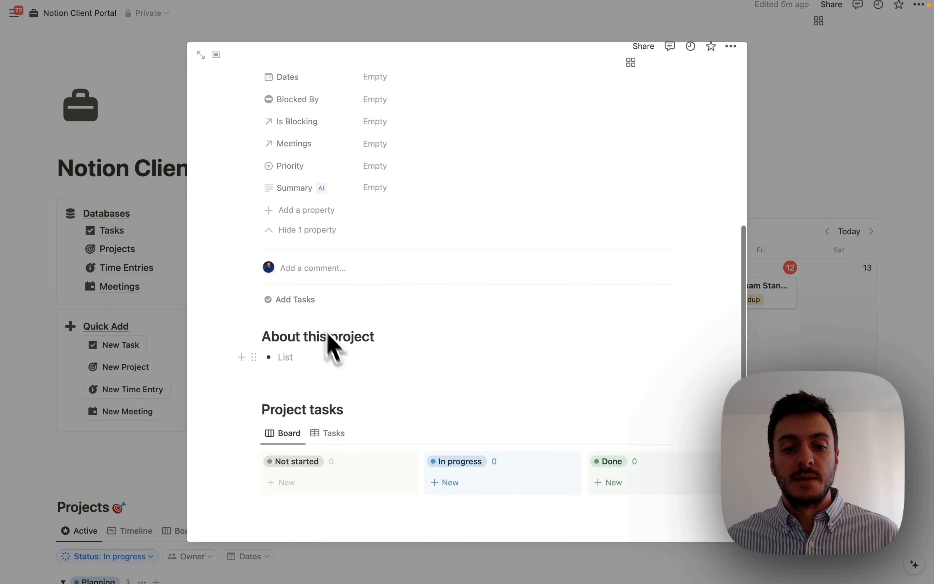
# - Set the project's dates to a range from January 12, 2024 to January 31, 2024
pyautogui.scroll(5, 369, 367)
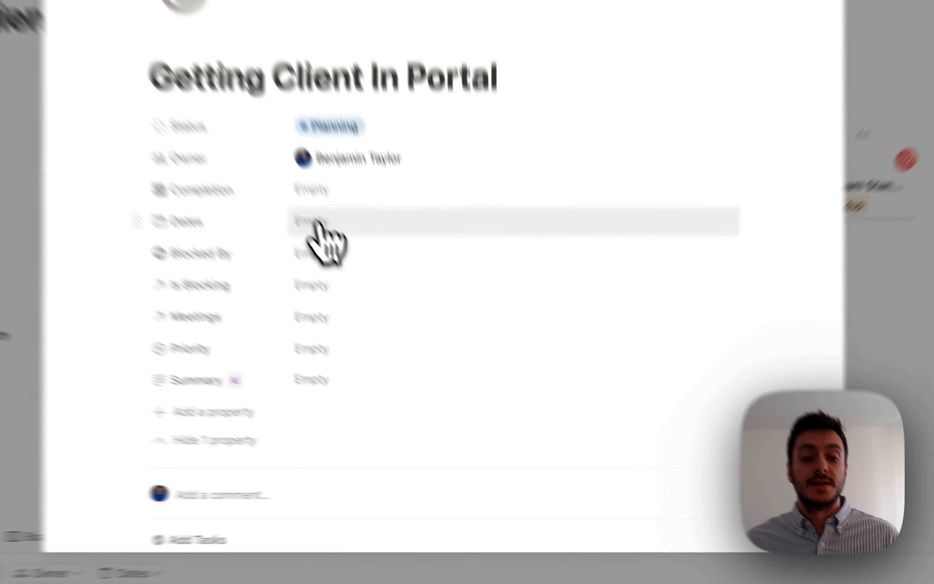
pyautogui.click(380, 312)
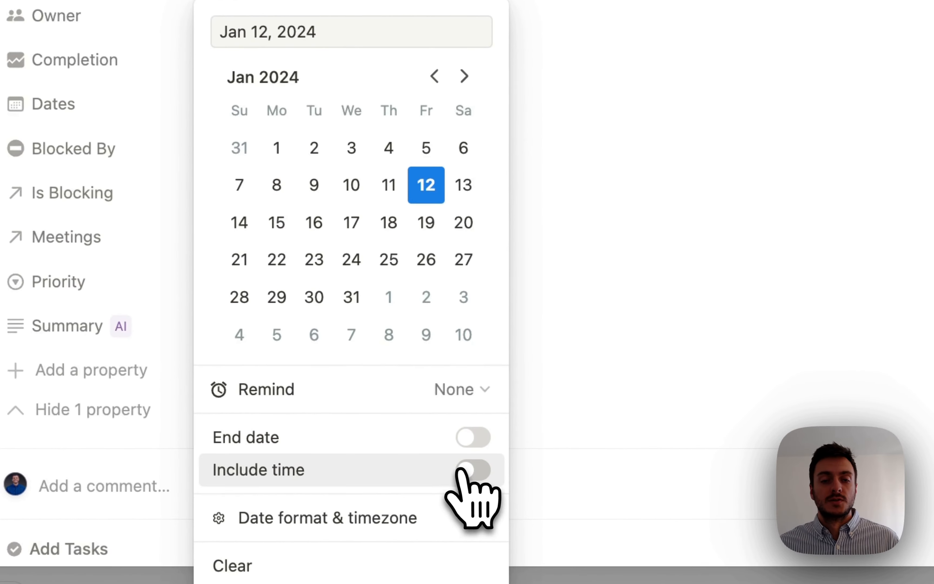
pyautogui.click(490, 440)
pyautogui.click(361, 296)
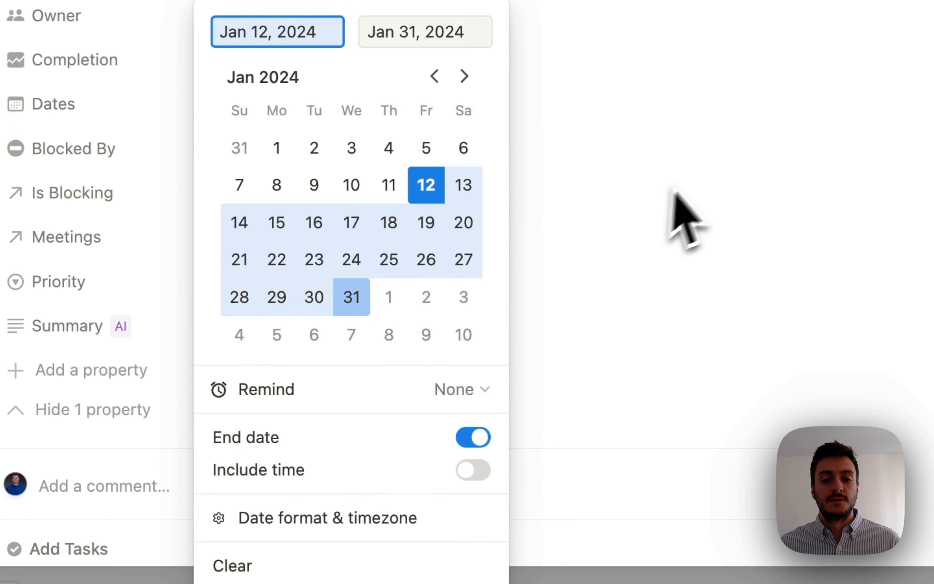
pyautogui.click(691, 205)
# - Set the priority of the Getting Client In Portal project to Medium
pyautogui.scroll(-3, 294, 116)
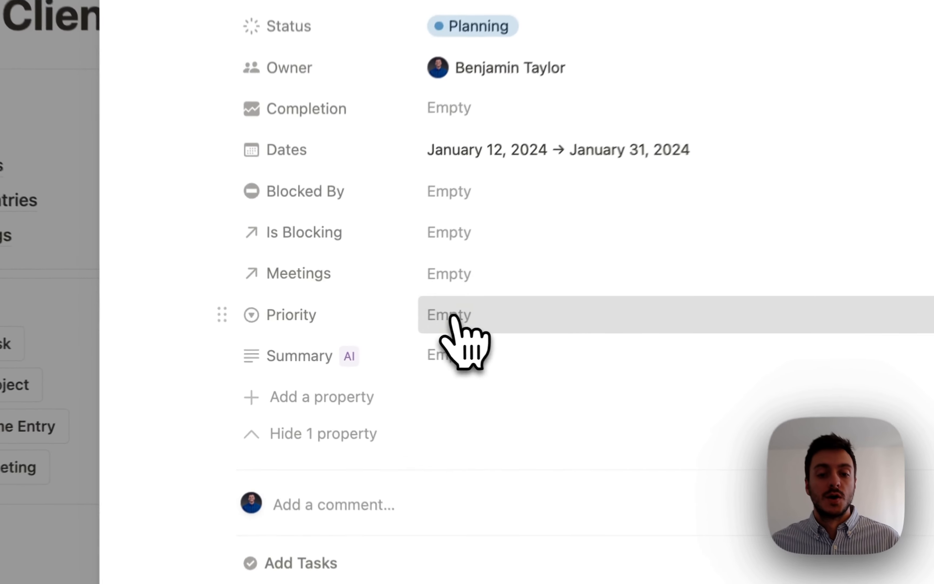
pyautogui.click(377, 329)
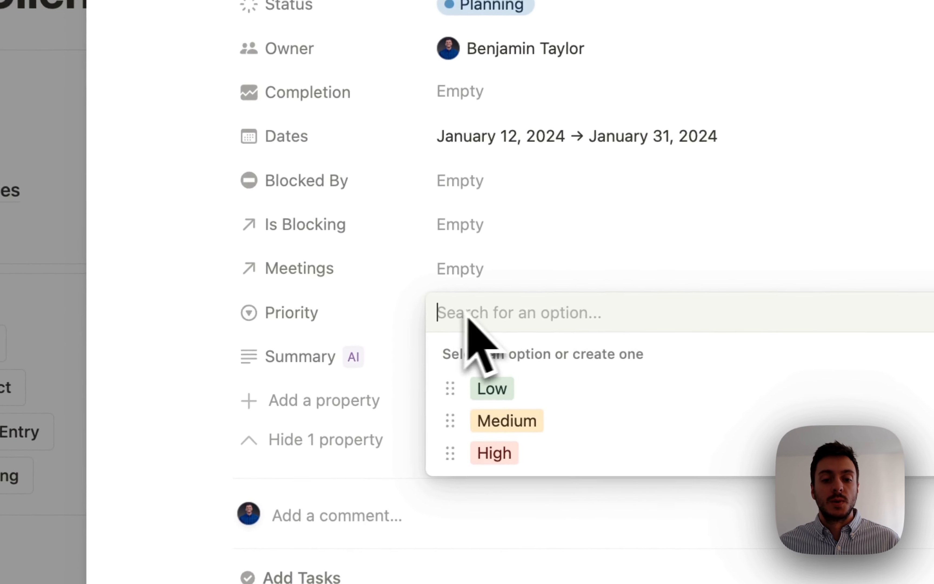
pyautogui.click(533, 423)
pyautogui.scroll(-4, 406, 355)
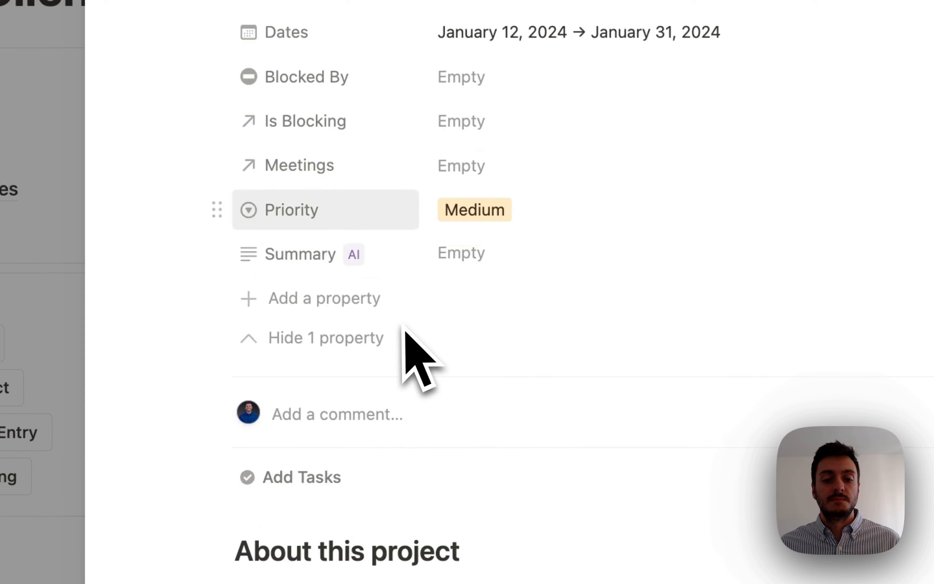
pyautogui.scroll(-1, 402, 326)
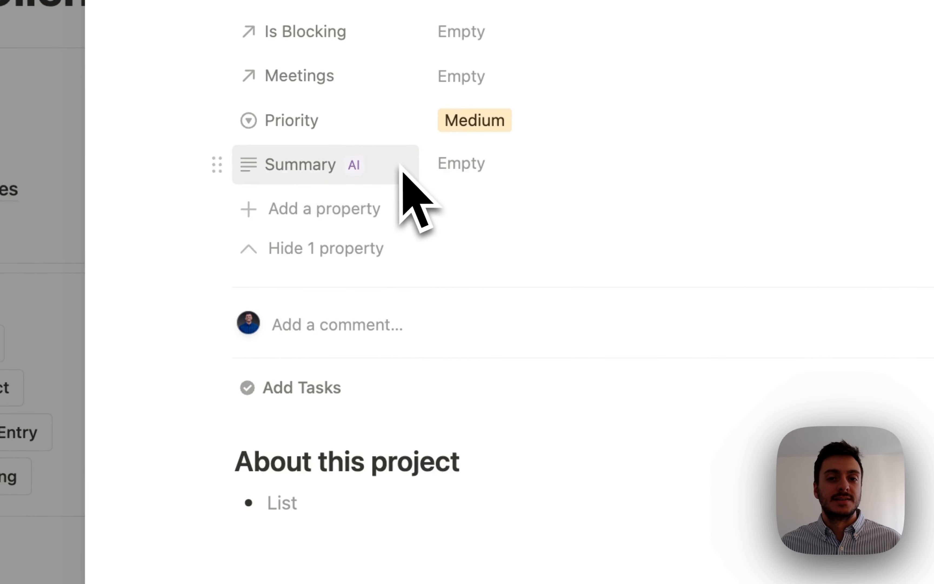
pyautogui.scroll(-3, 479, 415)
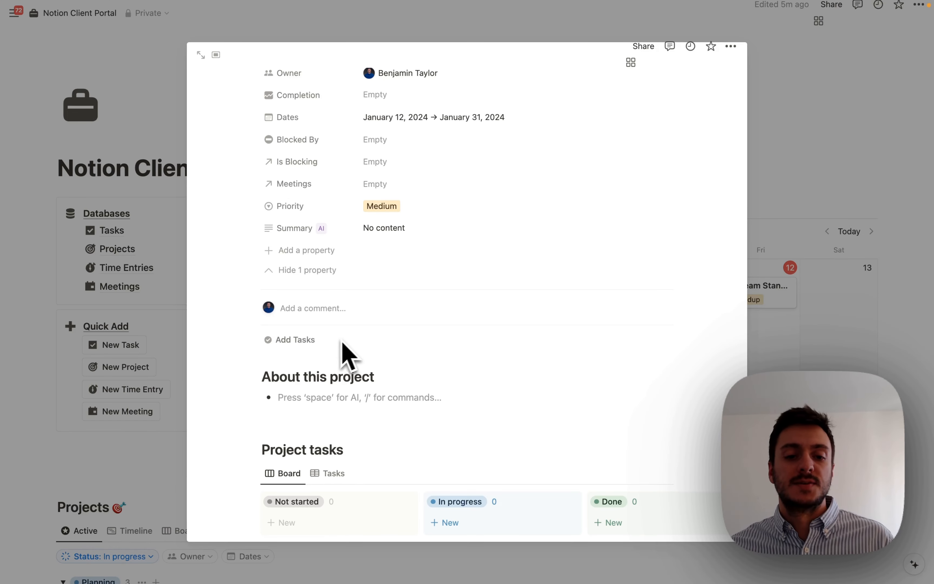
# - Create a task named "Share the Portal" and link it to the project through its Tasks relation
pyautogui.scroll(1, 318, 347)
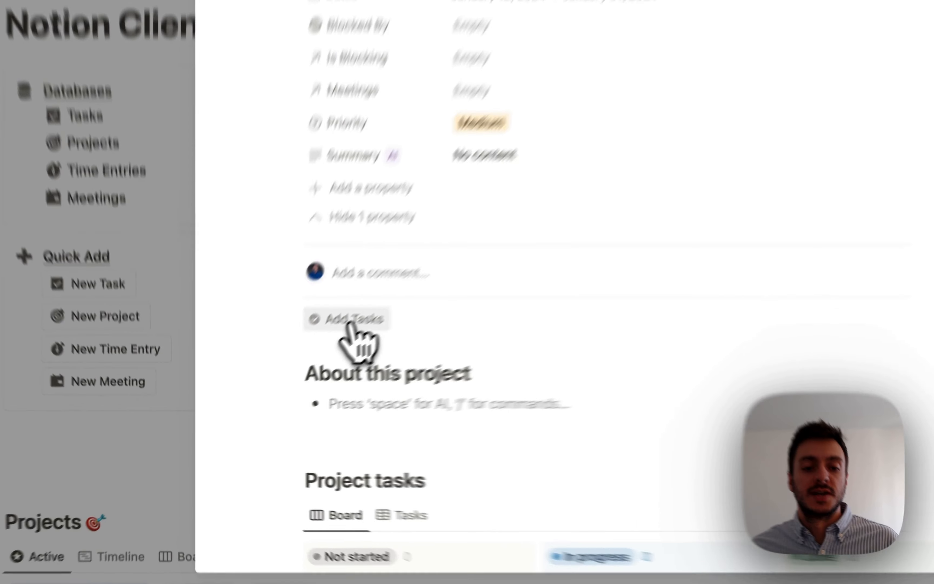
pyautogui.click(301, 371)
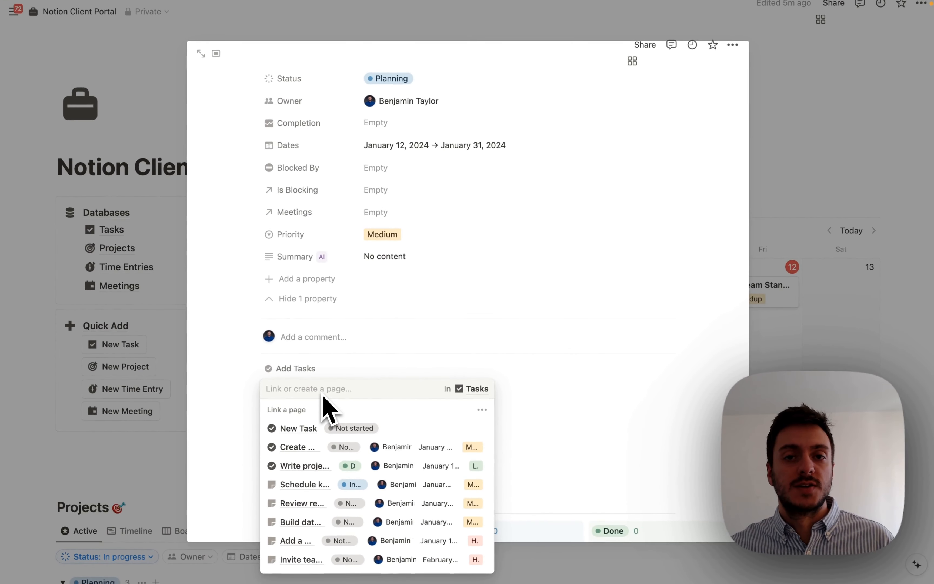
pyautogui.write('Share')
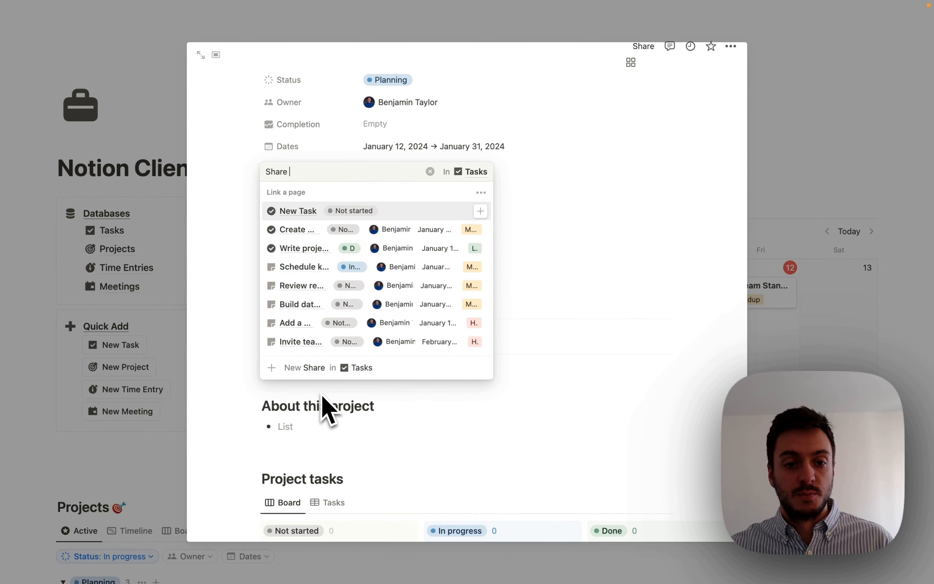
pyautogui.write(' the Portal')
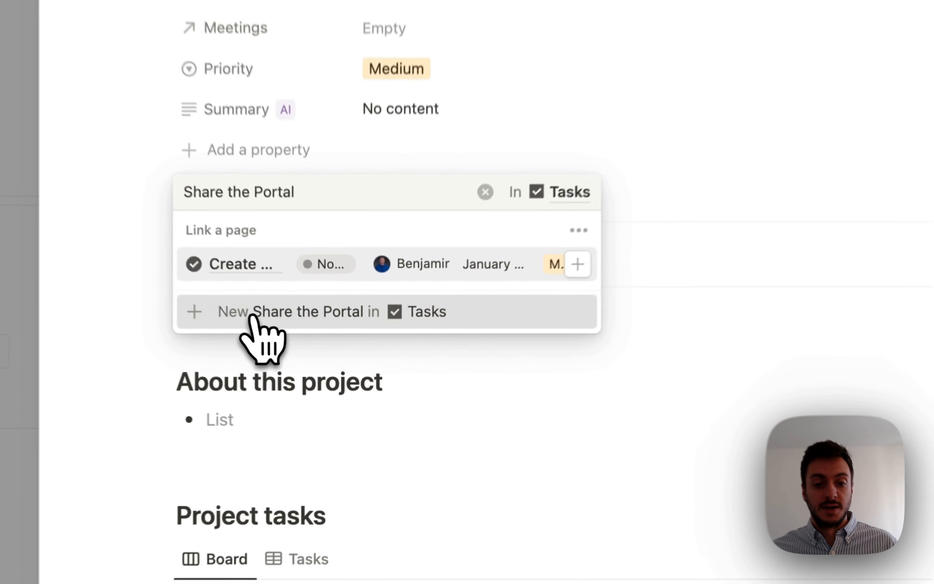
pyautogui.click(303, 369)
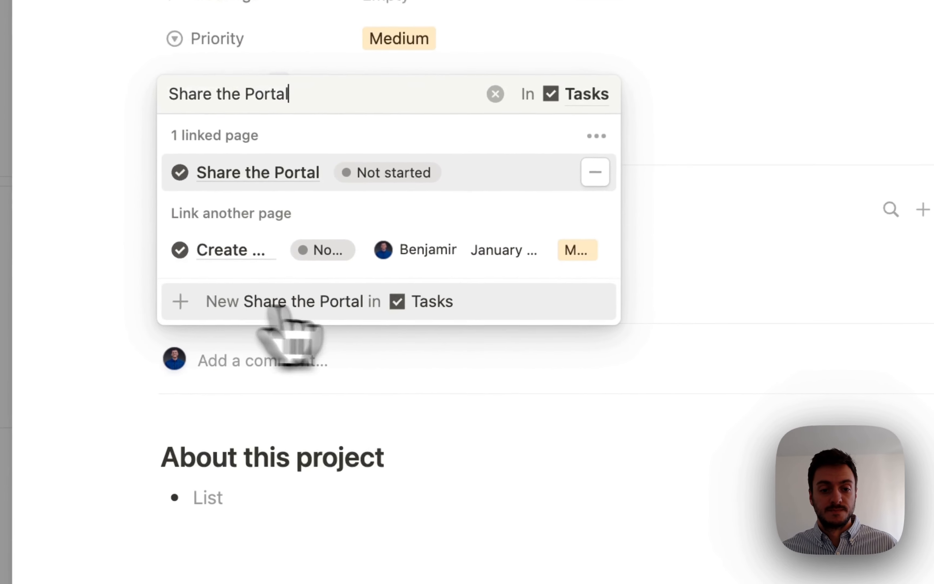
pyautogui.click(502, 415)
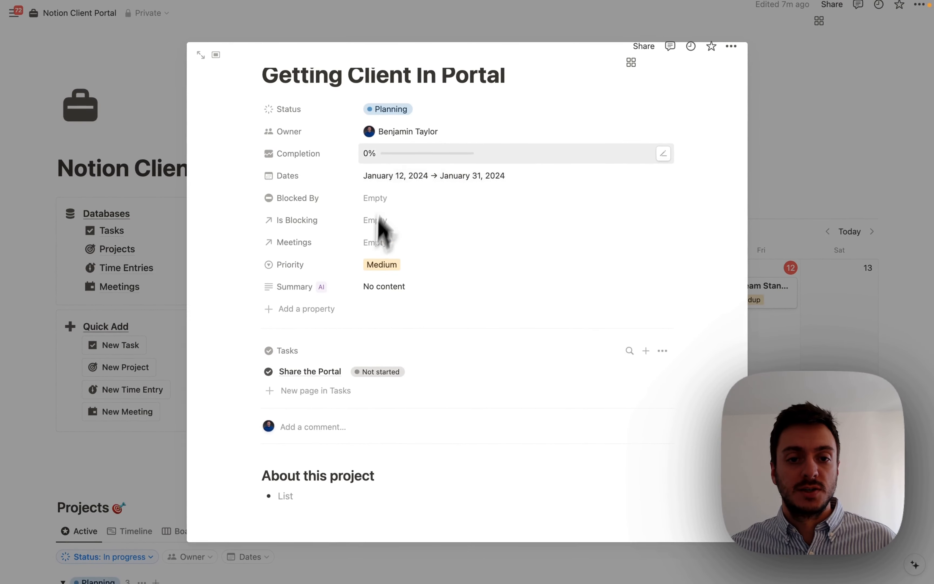
# - Set the status of the linked Share the Portal task to Done
pyautogui.click(385, 373)
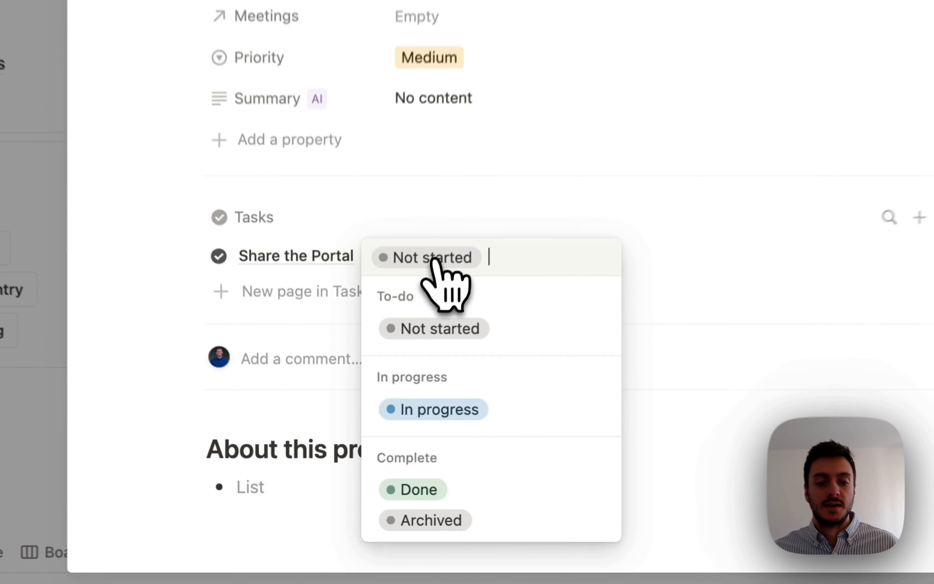
pyautogui.click(393, 497)
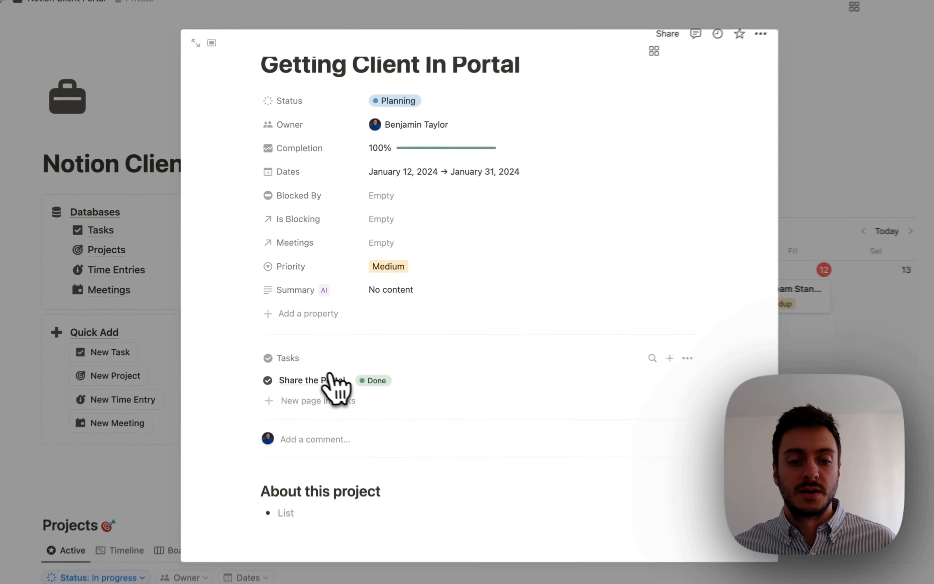
pyautogui.scroll(-3, 330, 381)
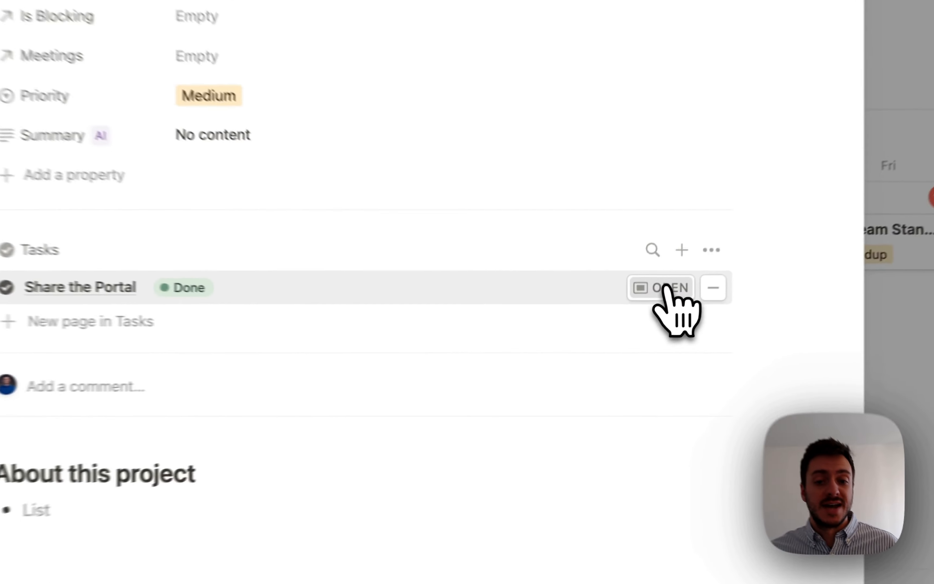
# - Start a new time entry inside the Share the Portal task, check its properties, and return to the portal page
pyautogui.click(638, 318)
pyautogui.scroll(-5, 270, 294)
pyautogui.click(286, 232)
pyautogui.hscroll(5, 497, 345)
pyautogui.hscroll(-5, 505, 340)
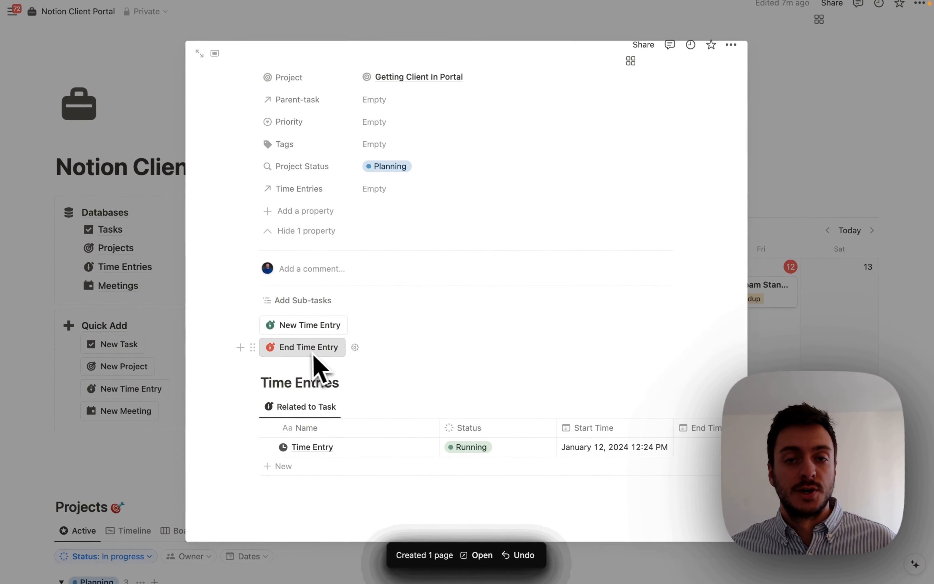
pyautogui.scroll(6, 398, 367)
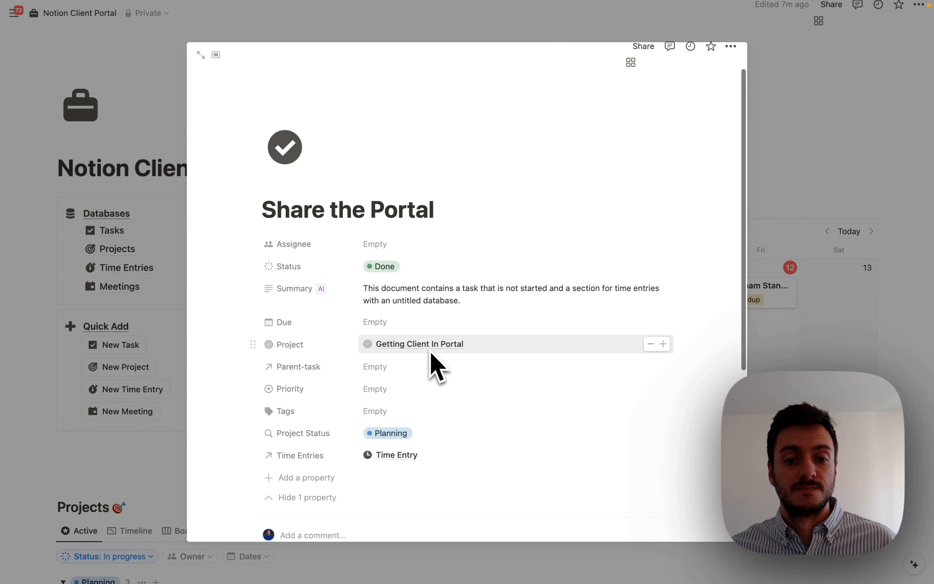
pyautogui.click(66, 346)
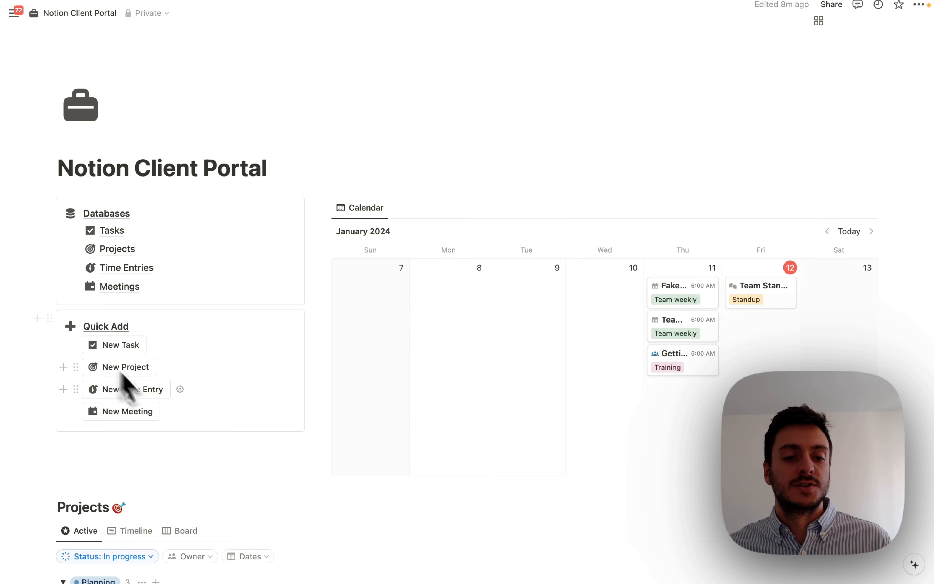
# - Create a meeting named "Client Portal Introduction" with the event time January 12, 2024
pyautogui.click(116, 416)
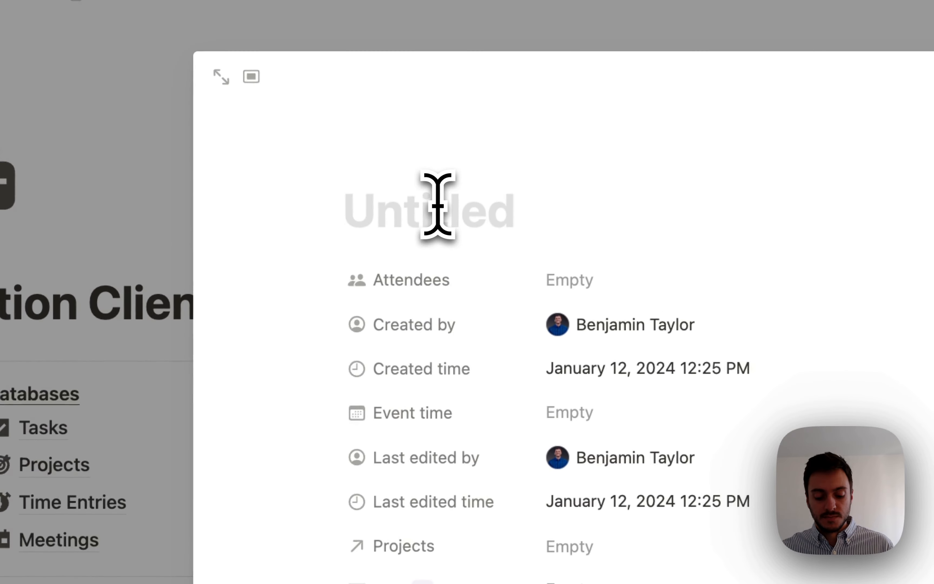
pyautogui.write('Client')
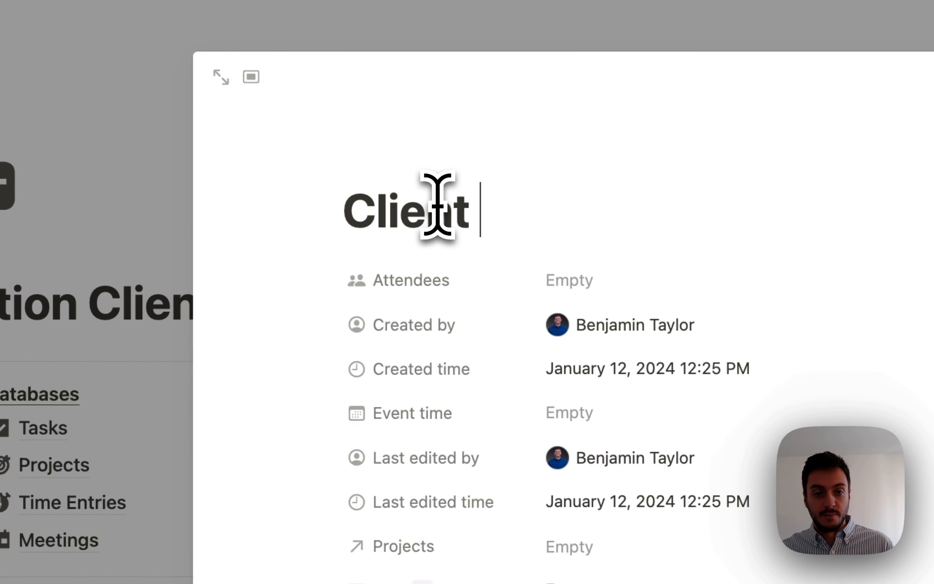
pyautogui.write(' Portal Introduction')
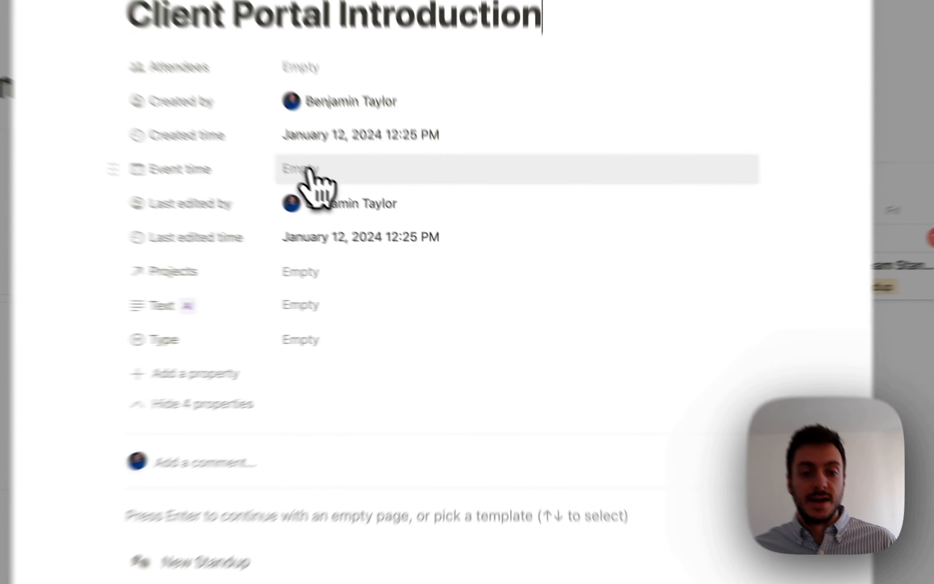
pyautogui.click(382, 225)
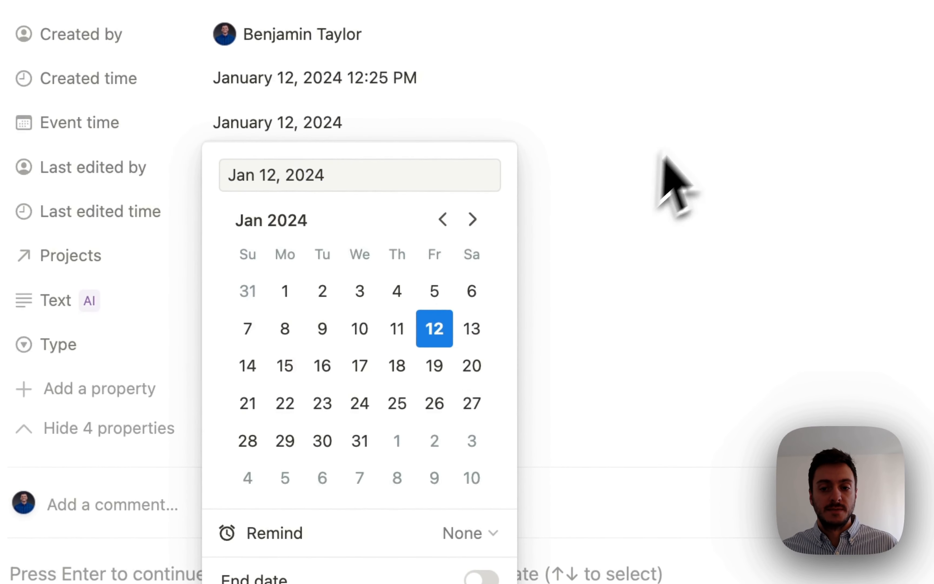
pyautogui.click(663, 158)
# - Link the meeting to the Getting Client In Portal project and set its type to Training
pyautogui.click(264, 257)
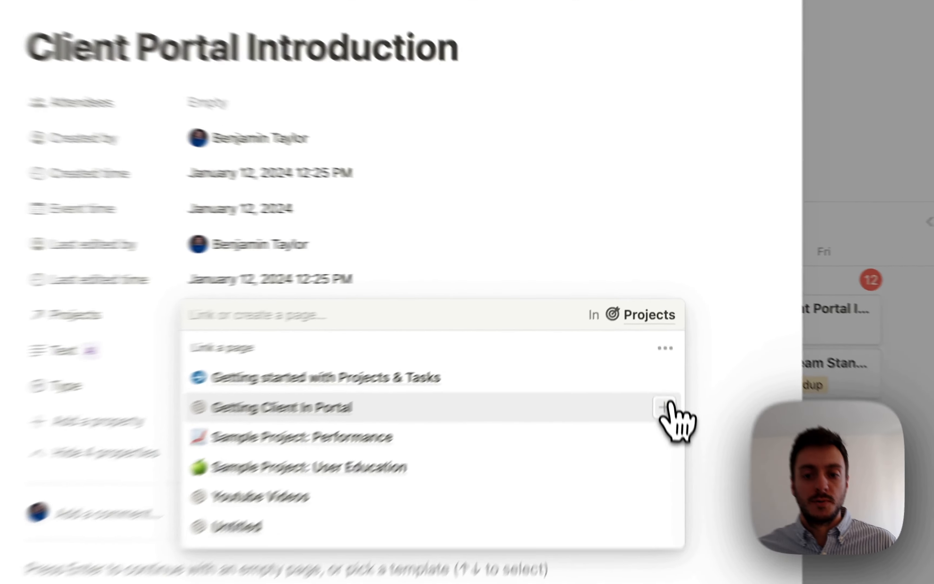
pyautogui.click(661, 347)
pyautogui.click(500, 244)
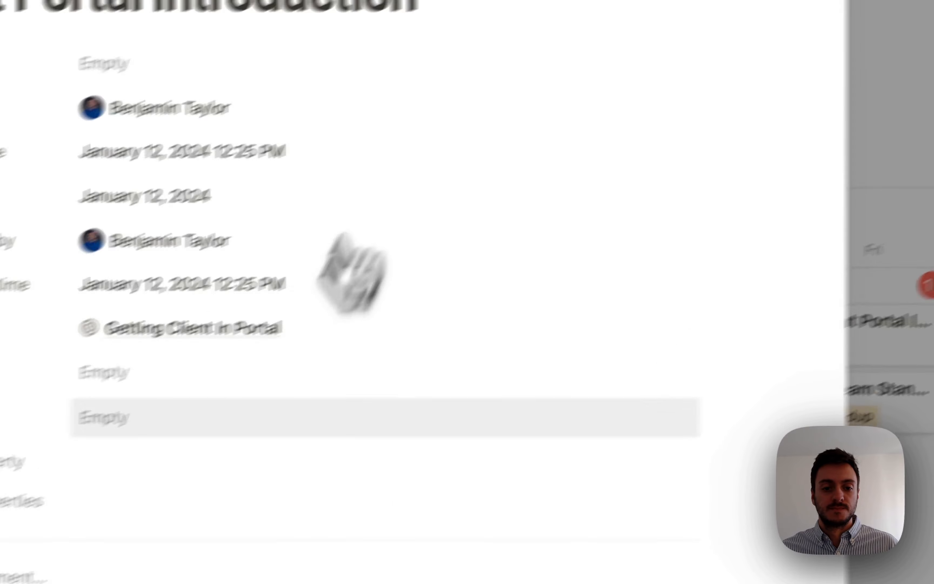
pyautogui.click(509, 294)
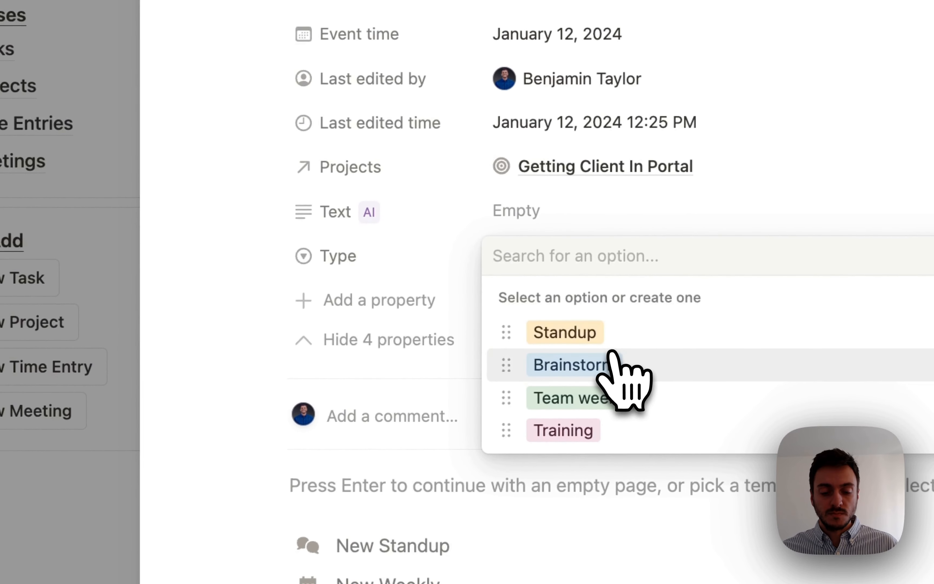
pyautogui.click(586, 430)
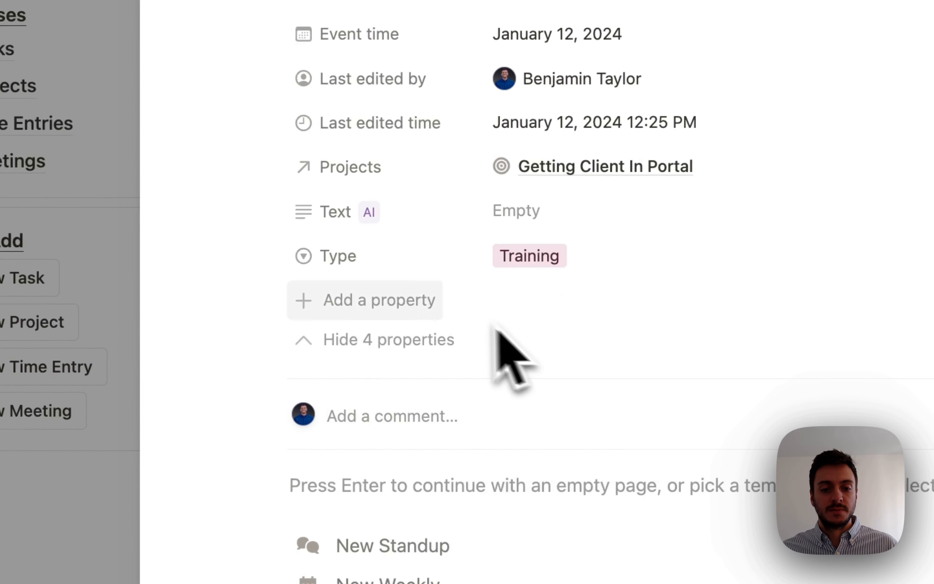
# - Apply the New Standup template to the Client Portal Introduction meeting and return to the portal page
pyautogui.scroll(-10, 500, 327)
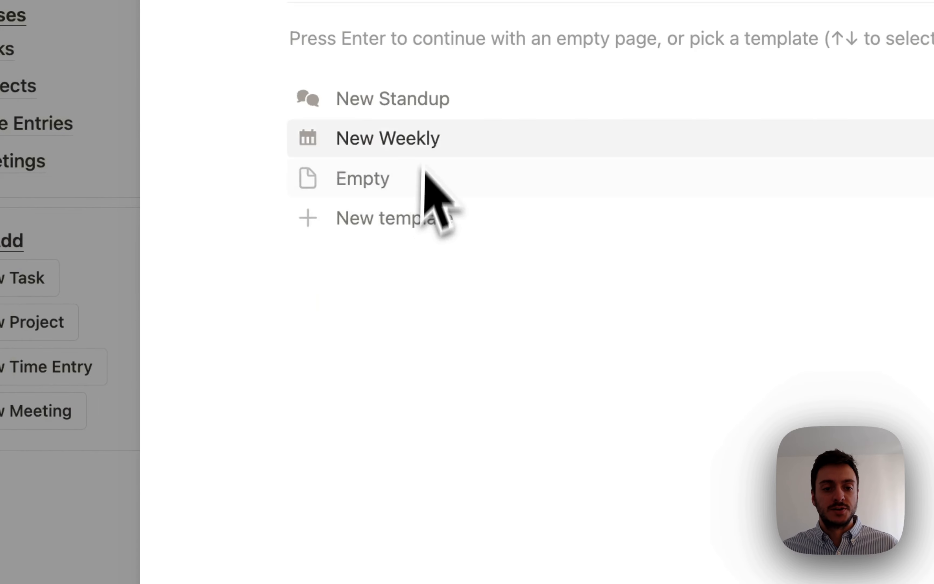
pyautogui.click(448, 311)
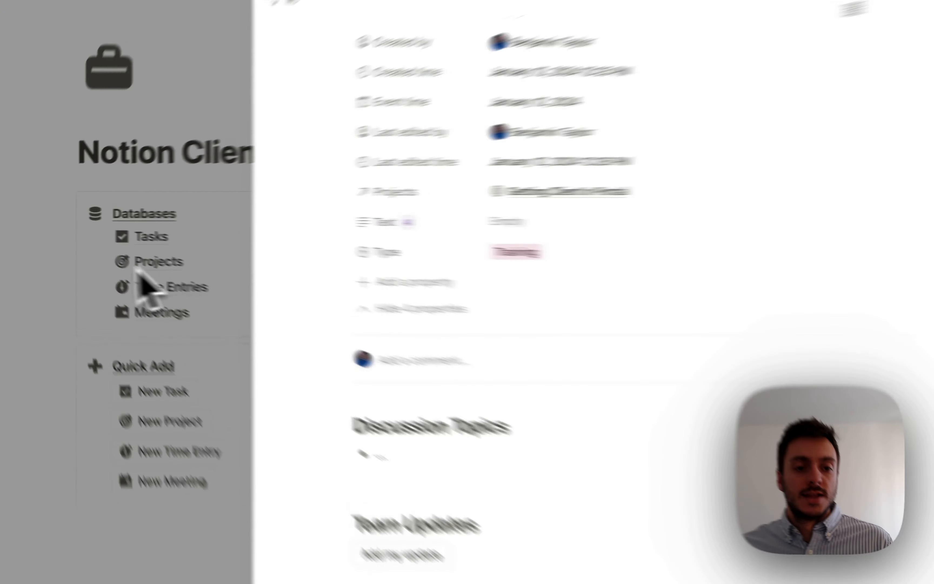
pyautogui.click(126, 303)
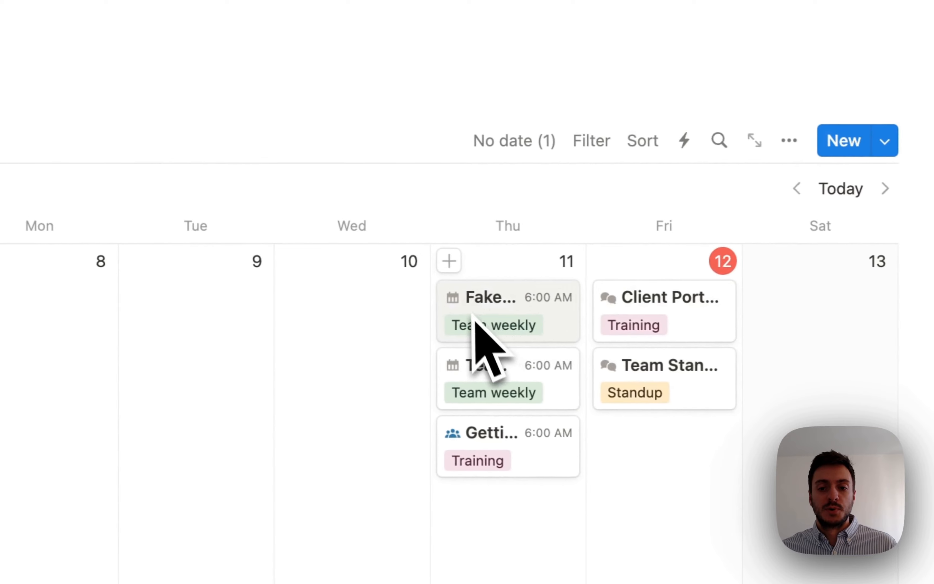
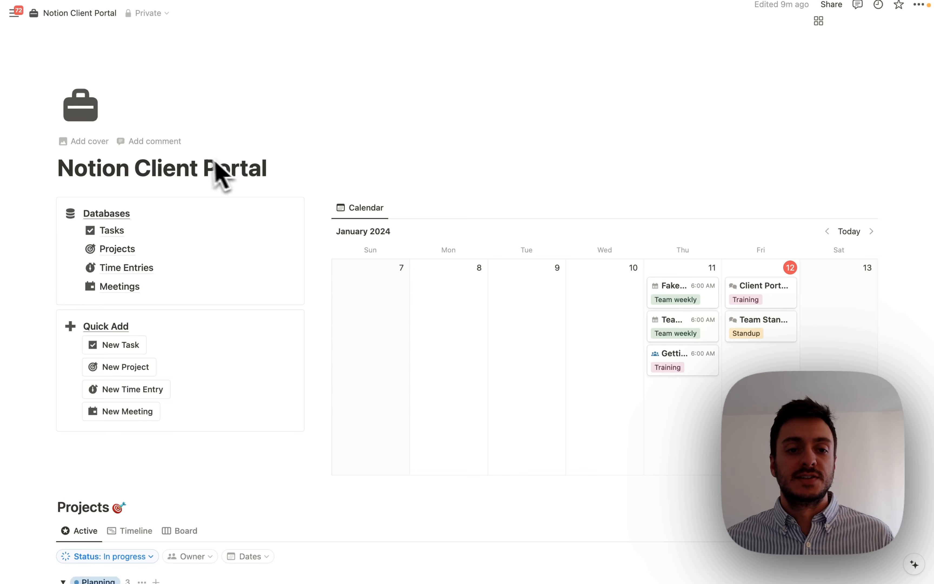
pyautogui.scroll(-2, 263, 216)
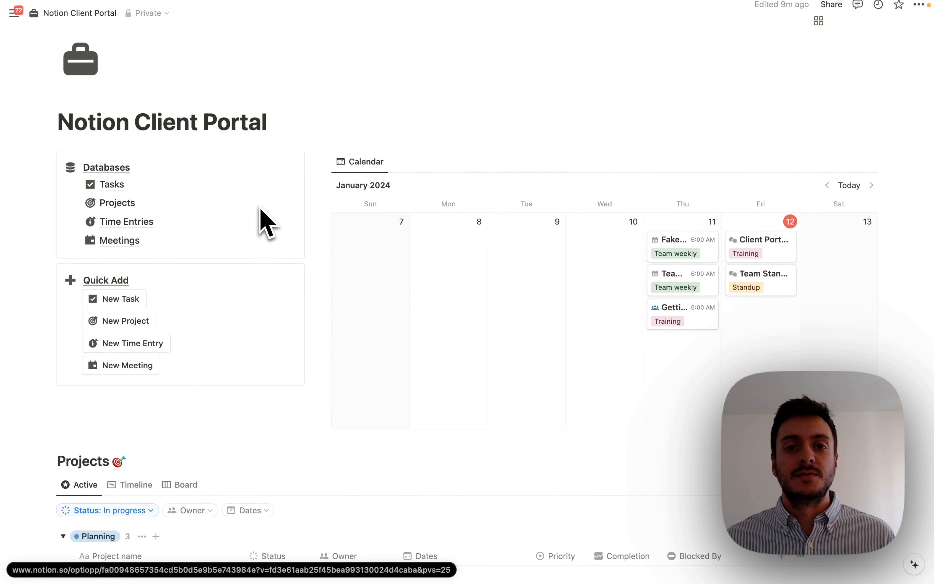
pyautogui.scroll(2, 263, 225)
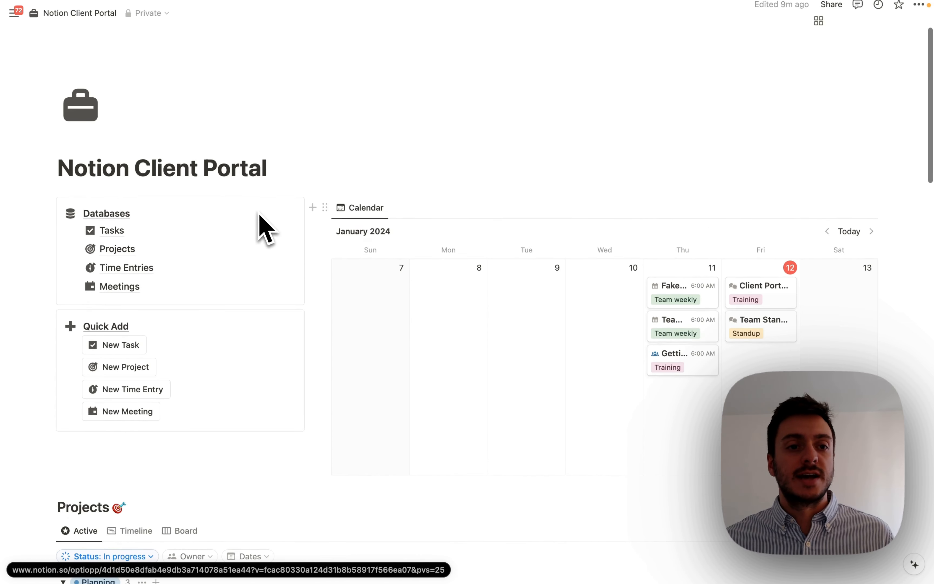
# - Duplicate the Notion Client Portal page among the private pages
pyautogui.moveTo(15, 15)
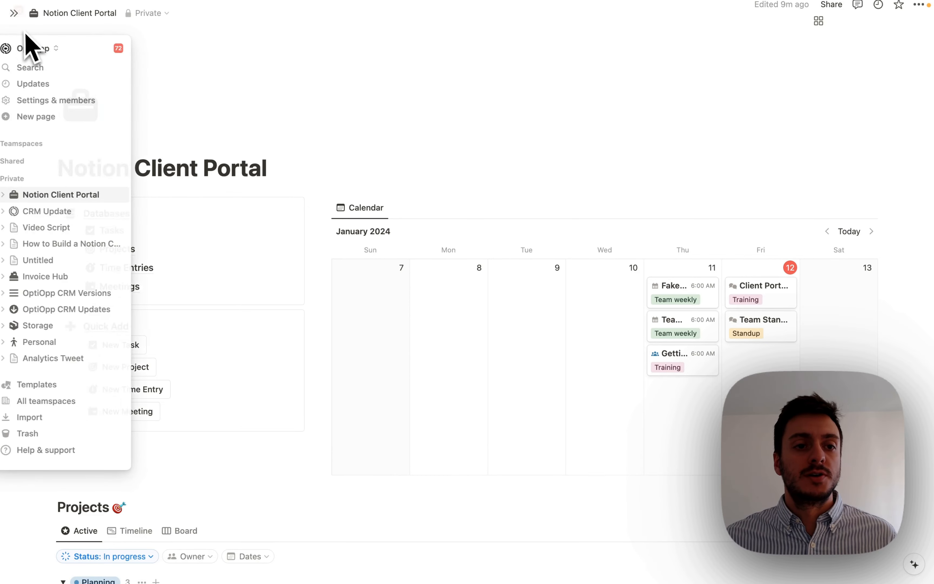
pyautogui.click(14, 13)
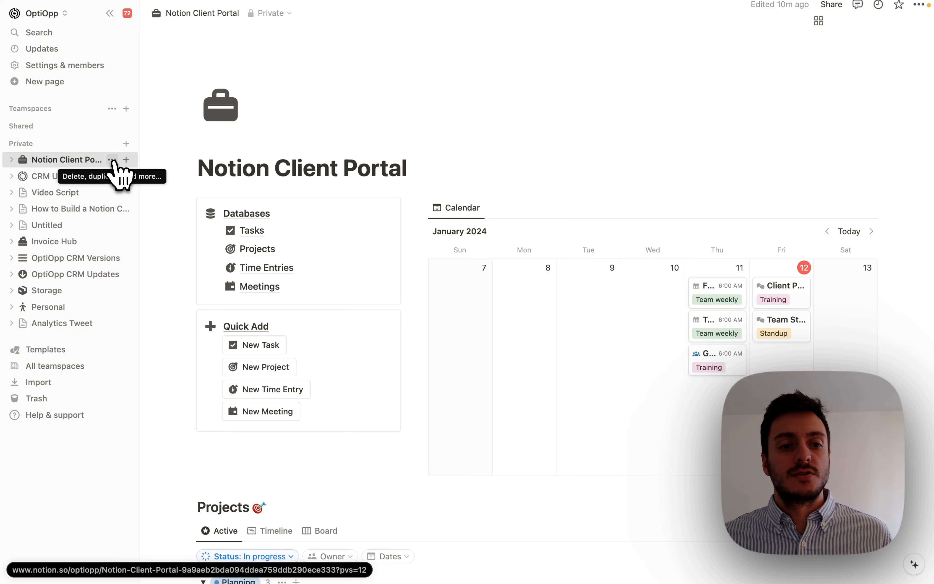
pyautogui.click(113, 159)
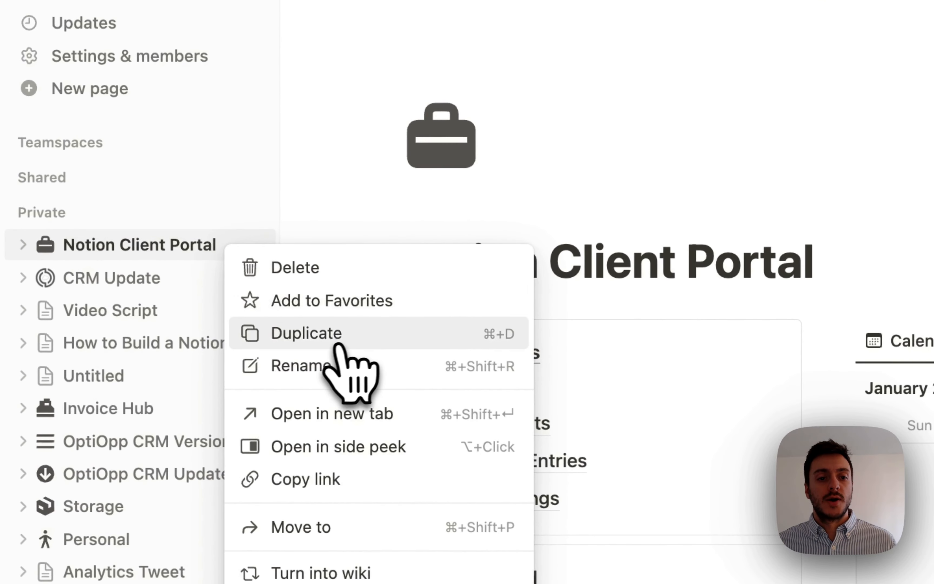
pyautogui.click(321, 341)
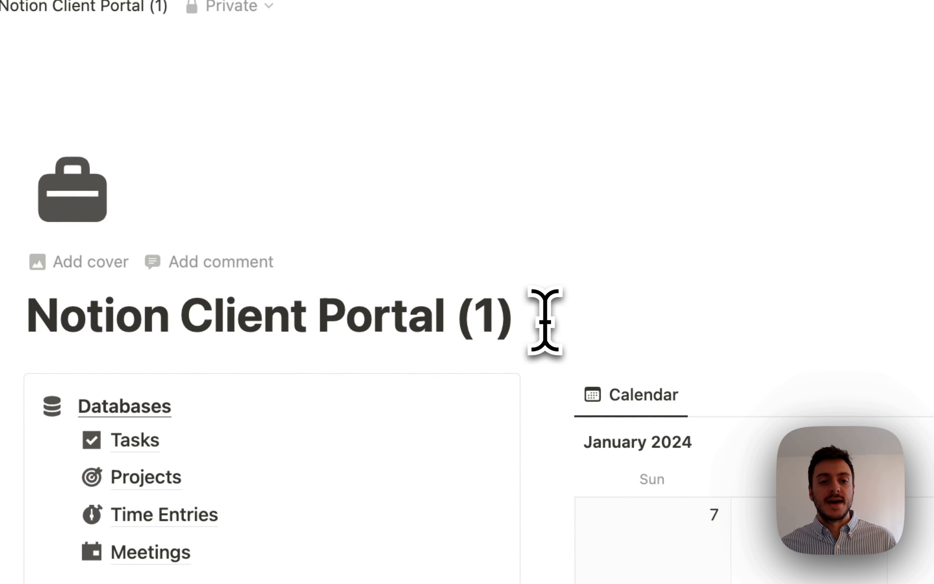
# - Rename the duplicated portal page as "Client A Portal"
pyautogui.moveTo(534, 312); pyautogui.dragTo(132, 332)
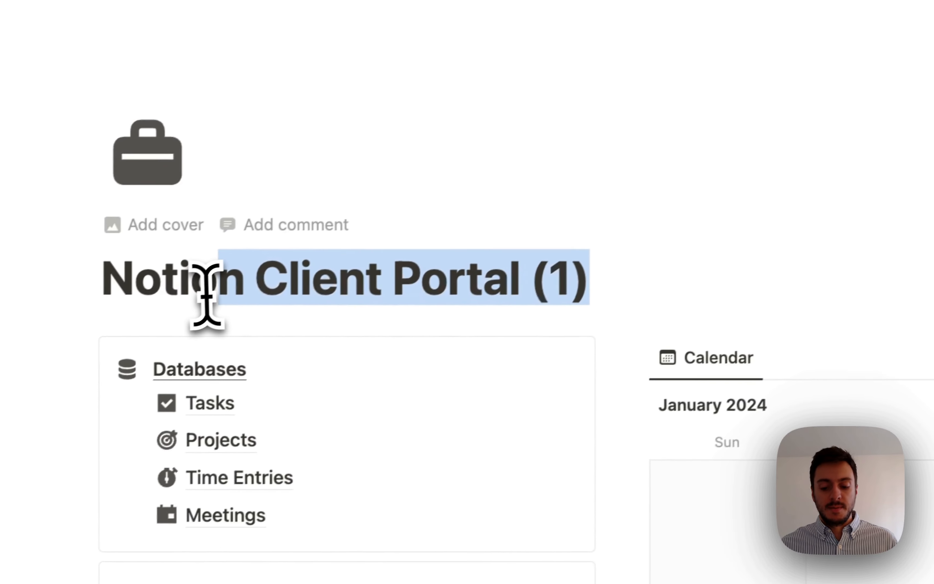
pyautogui.press('BackSpace')
pyautogui.press('BackSpace')
pyautogui.press('BackSpace')
pyautogui.press('BackSpace')
pyautogui.press('BackSpace')
pyautogui.press('BackSpace')
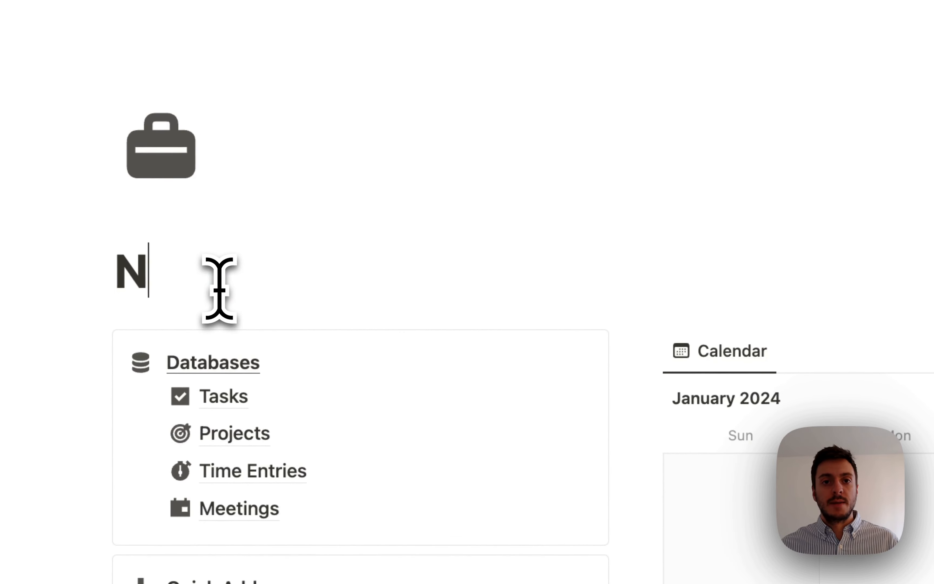
pyautogui.write('Client A Portal')
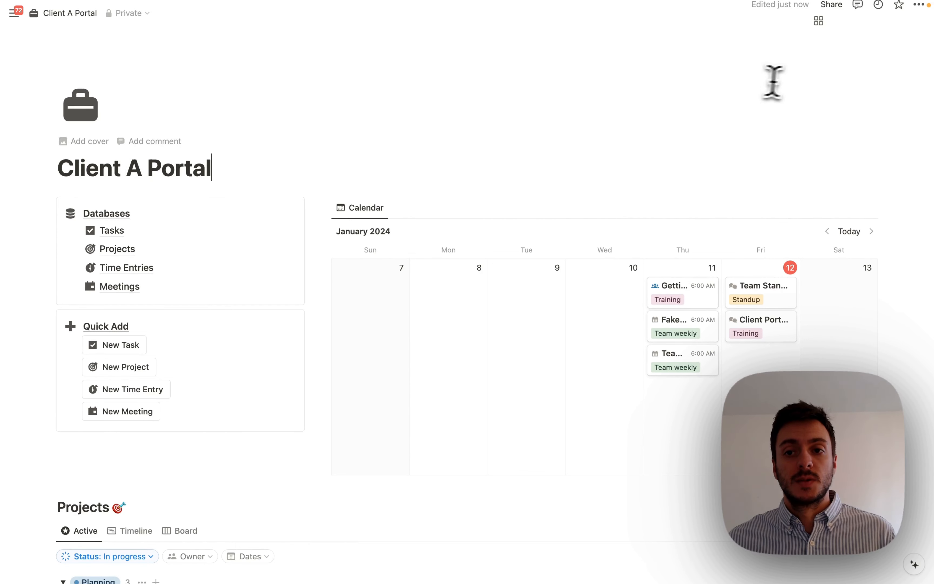
# - Open the sharing options of the Client A Portal page
pyautogui.click(831, 5)
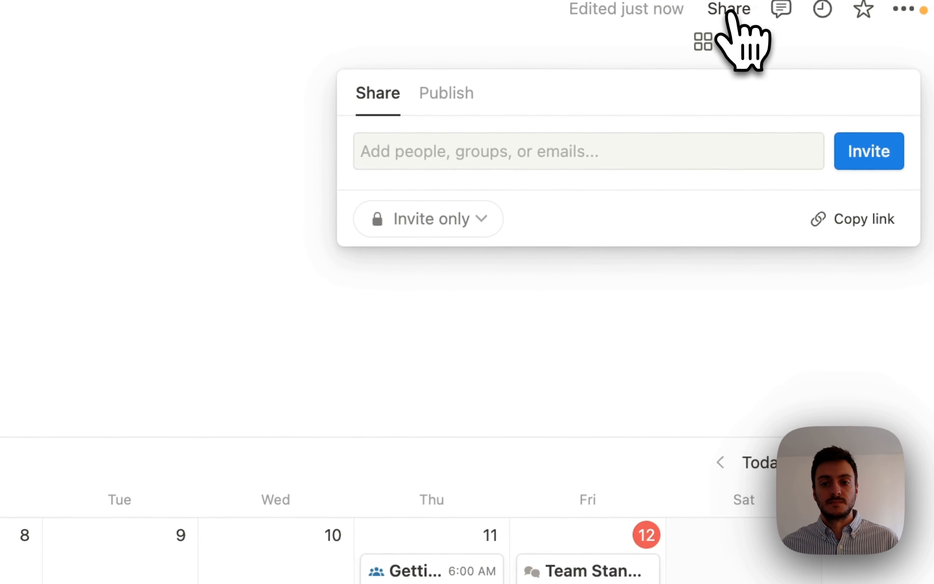